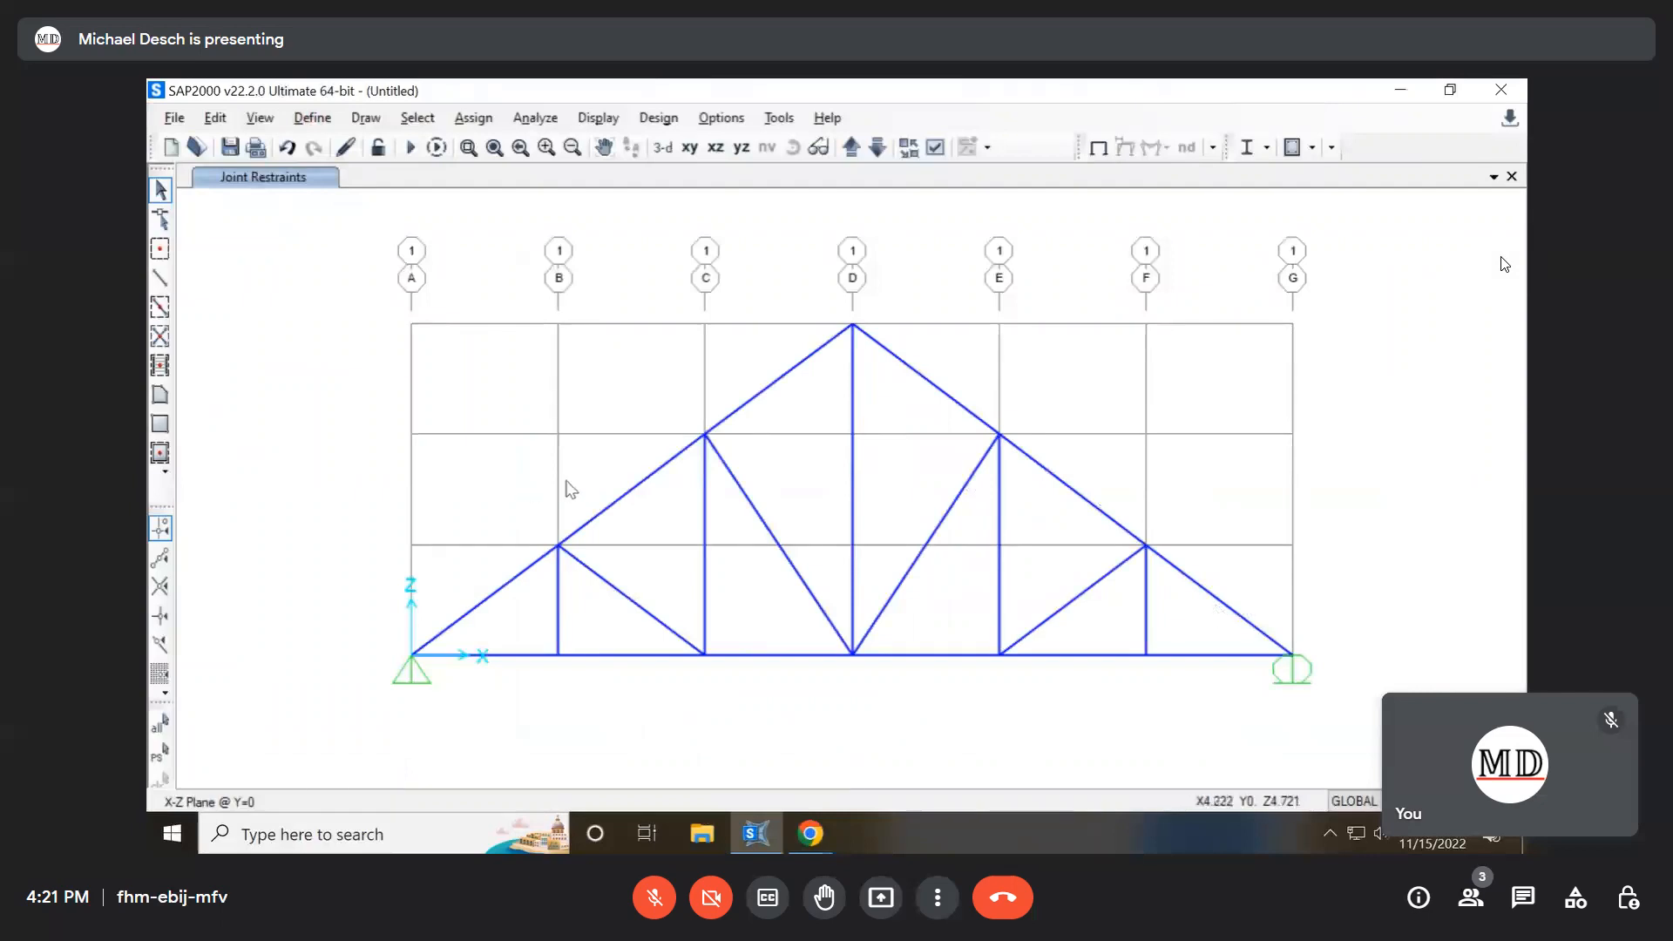
# Add a load pattern named Live of type Live, checking the lab worksheet's loading requirements before accepting the load patterns
pyautogui.click(312, 118)
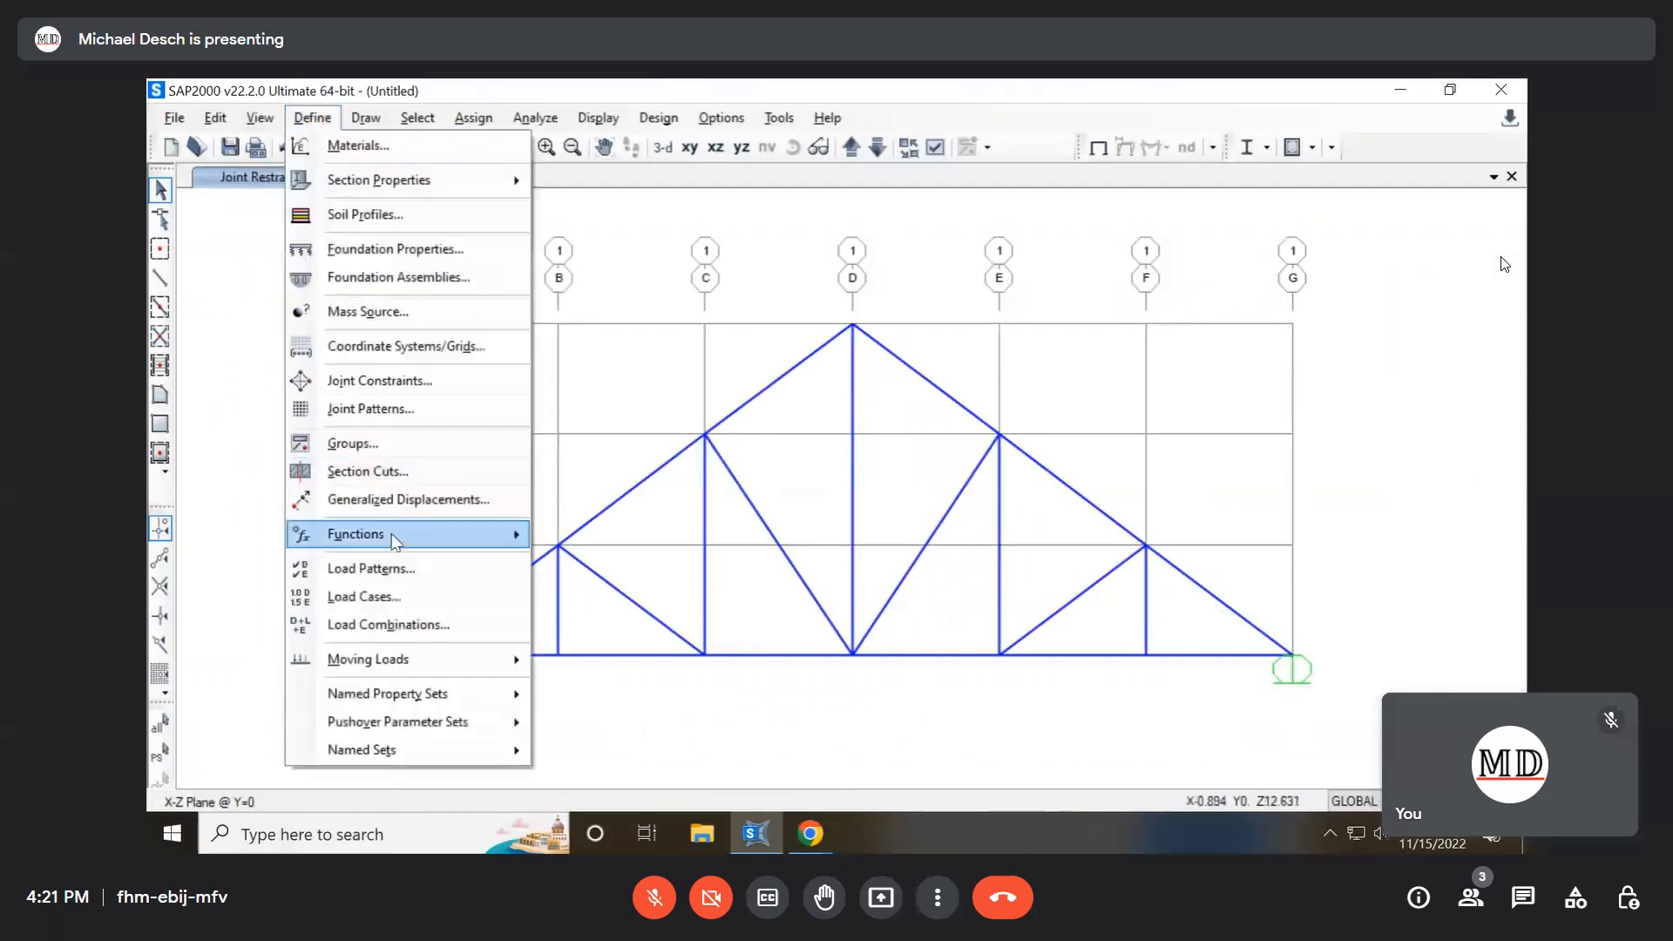
pyautogui.click(396, 569)
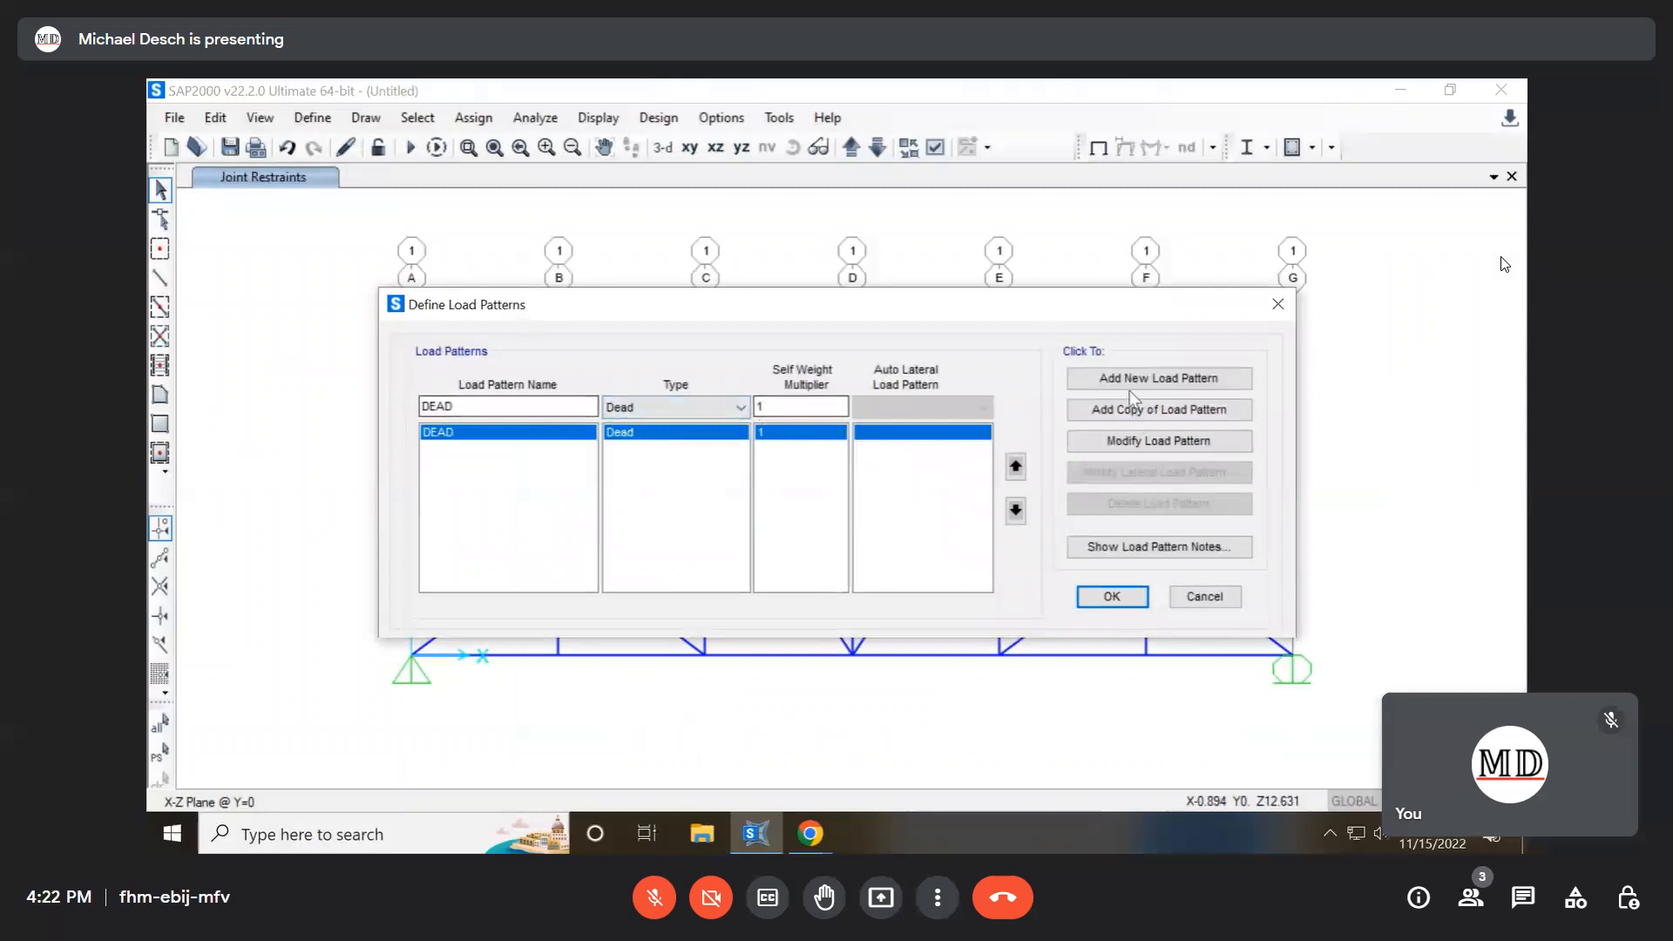
pyautogui.moveTo(455, 403); pyautogui.dragTo(352, 408)
pyautogui.write('L')
pyautogui.click(669, 408)
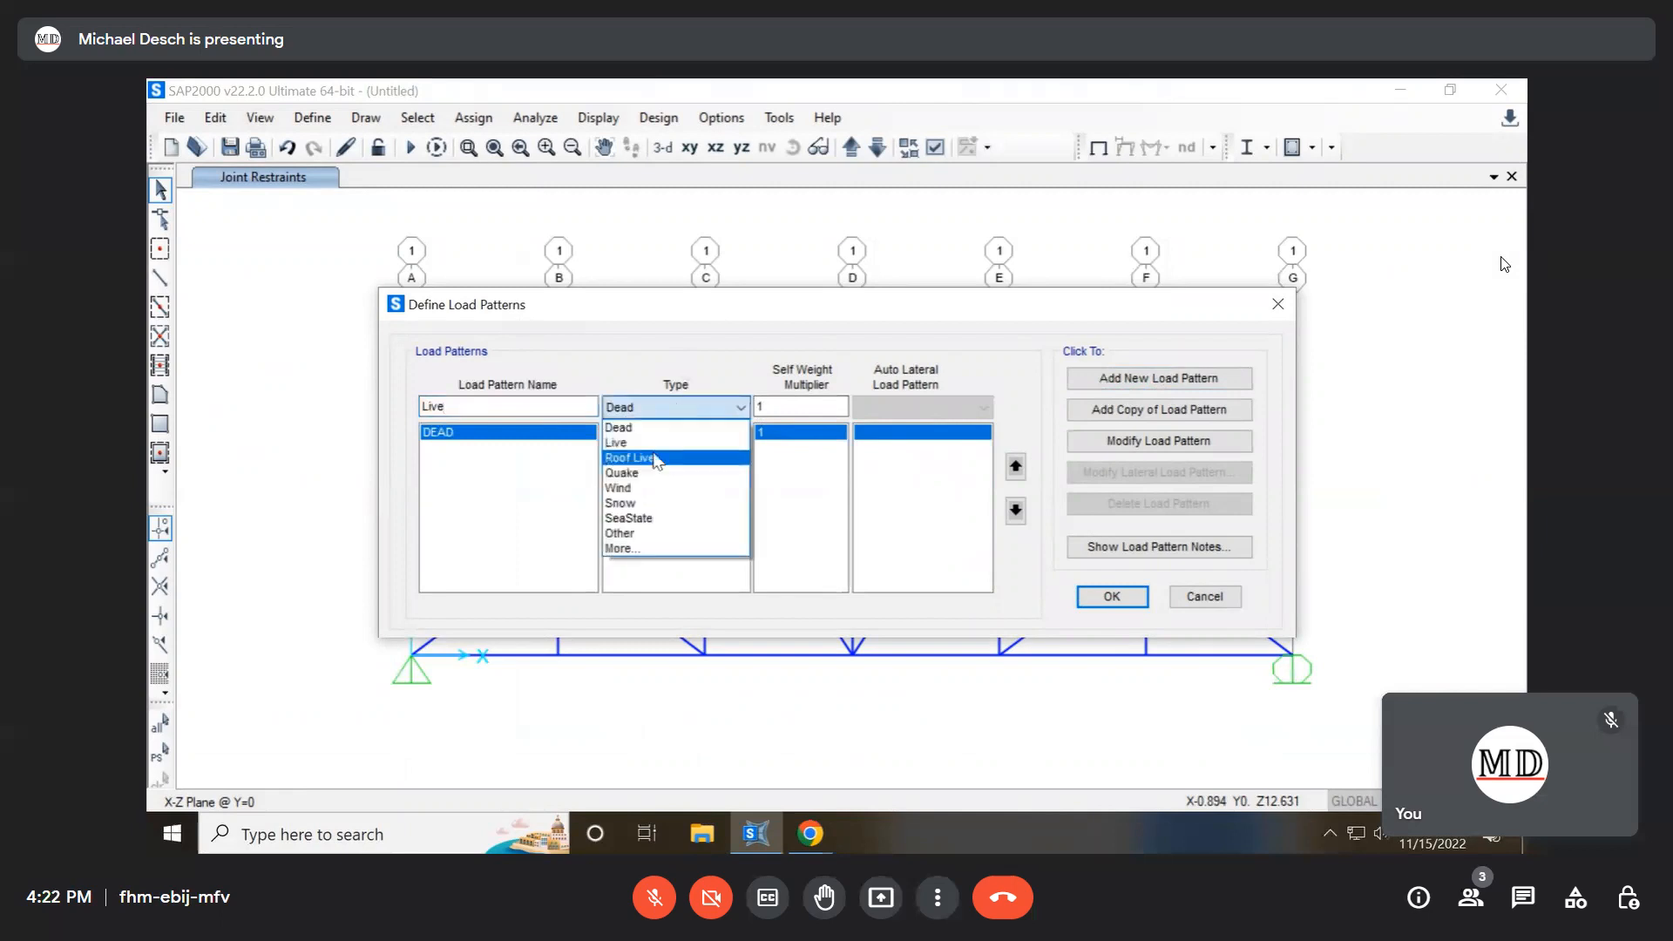
pyautogui.click(655, 443)
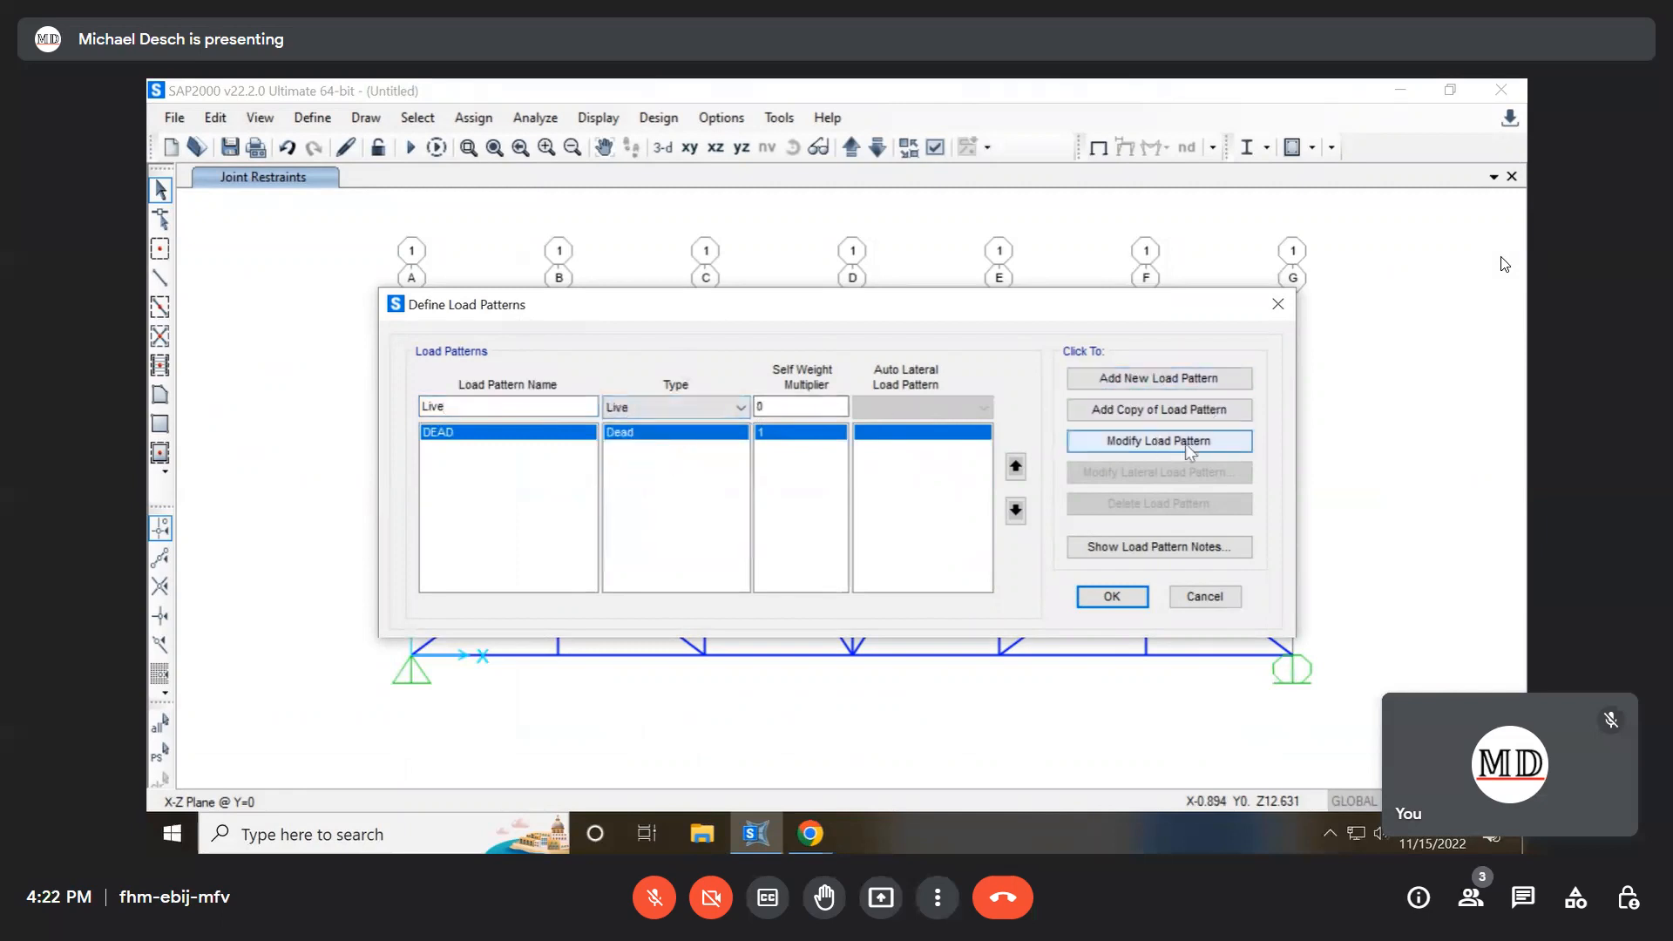
pyautogui.click(1160, 378)
pyautogui.hotkey('alt', 'Tab')
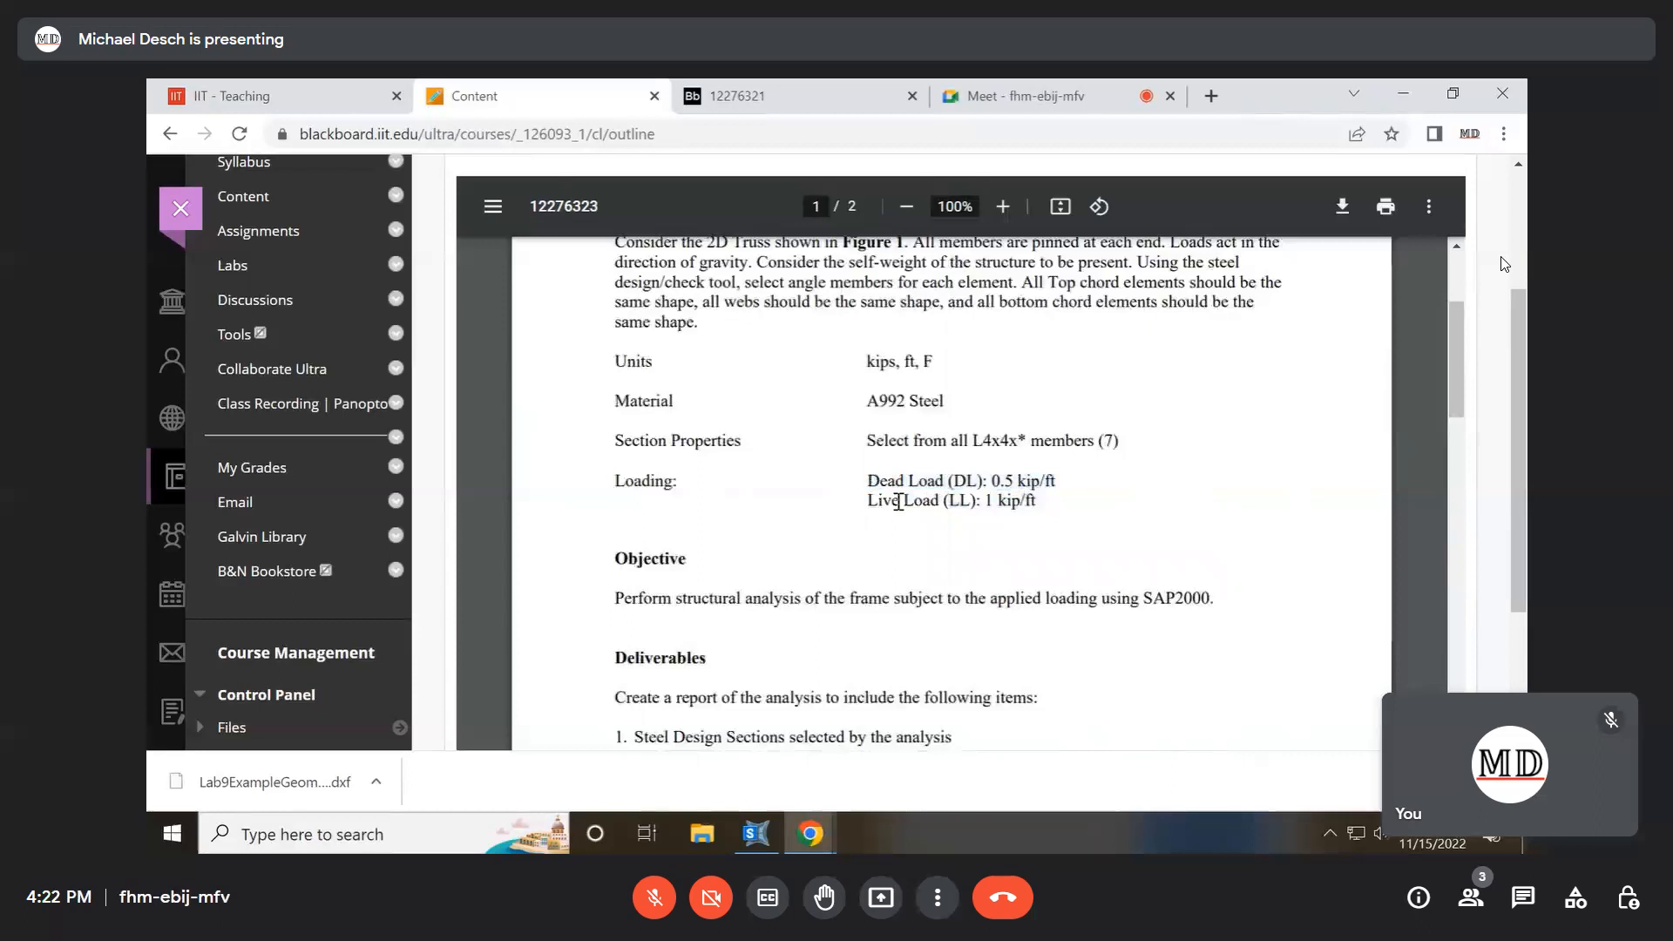
pyautogui.scroll(2, 898, 503)
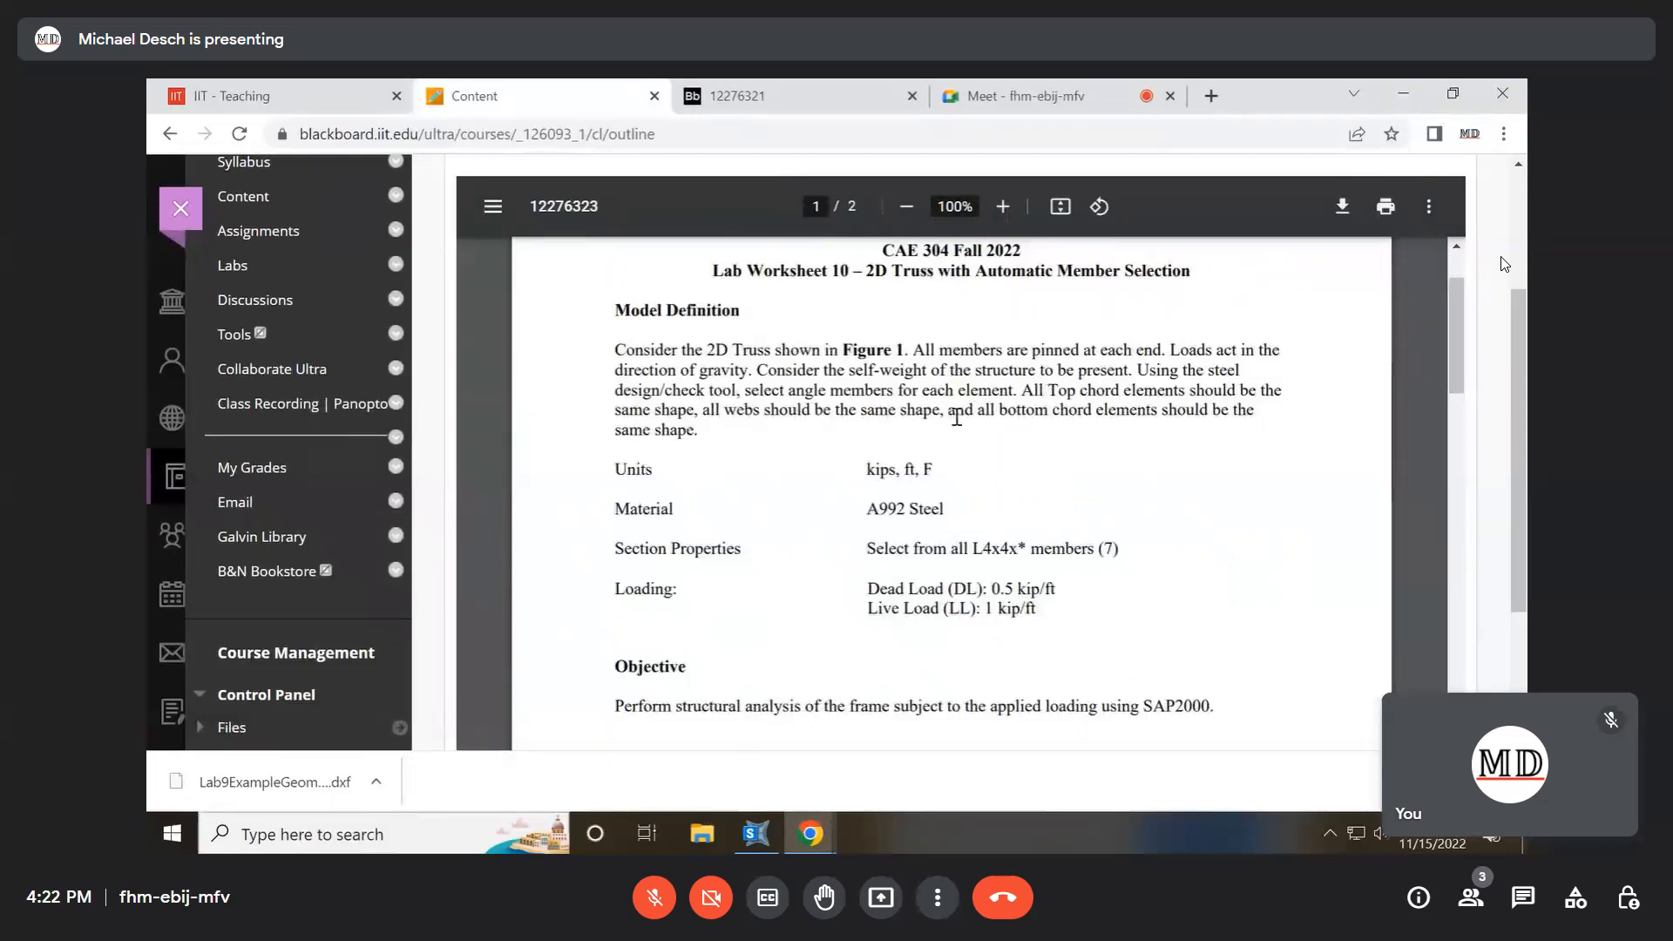
pyautogui.moveTo(770, 371); pyautogui.dragTo(1119, 377)
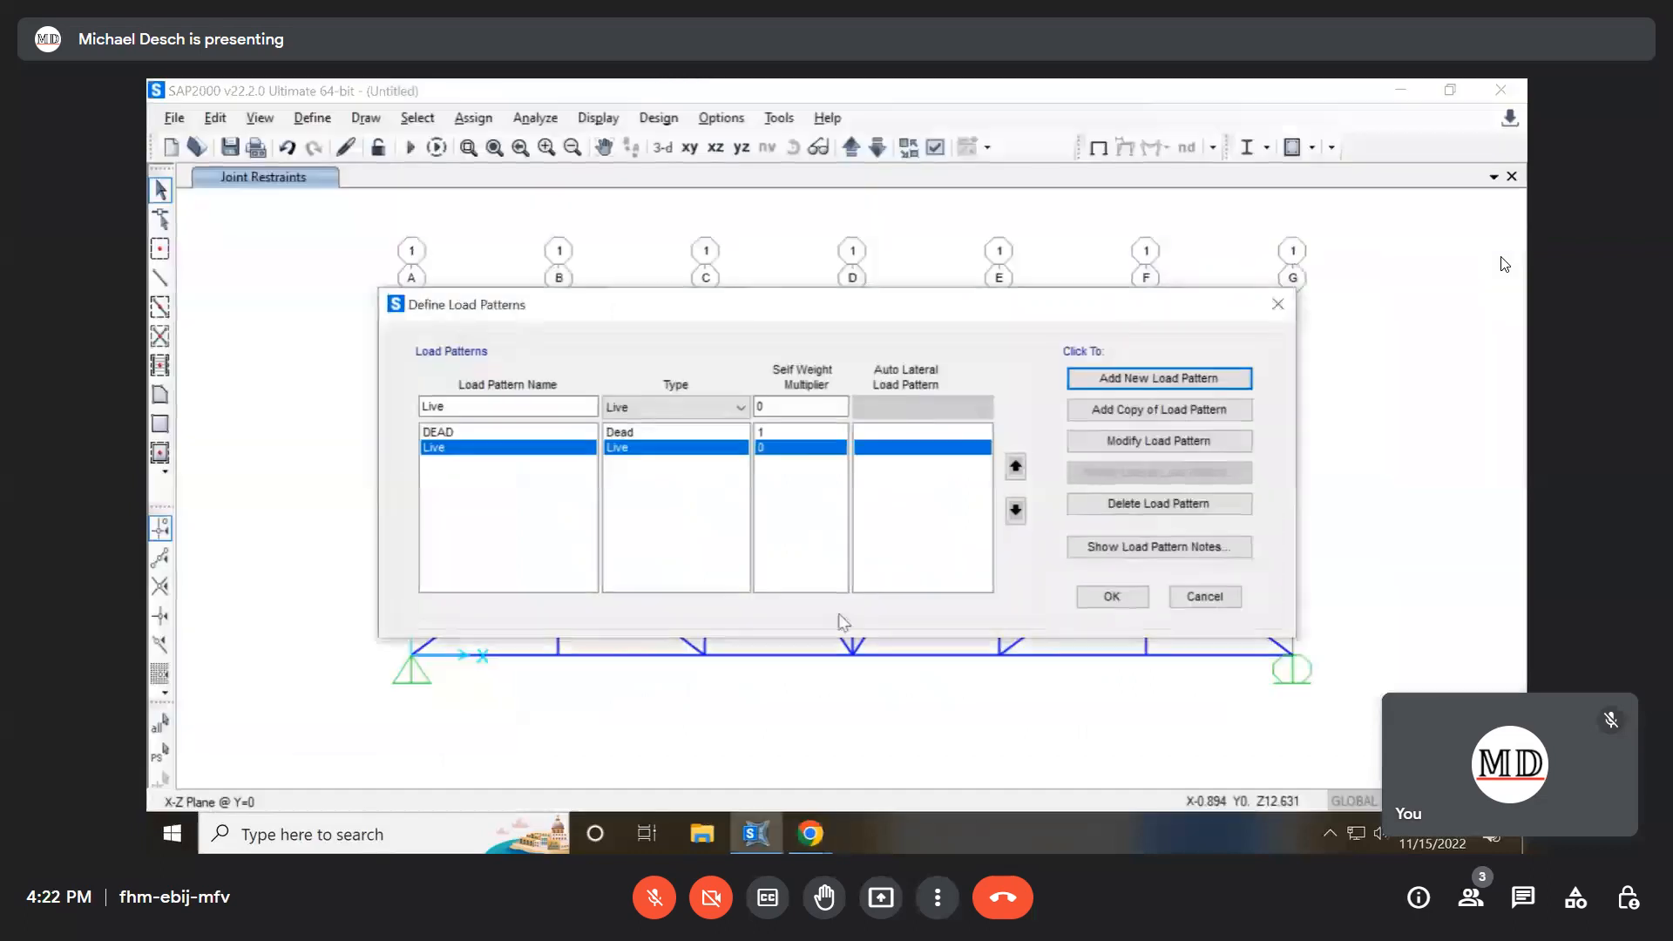
pyautogui.click(1112, 596)
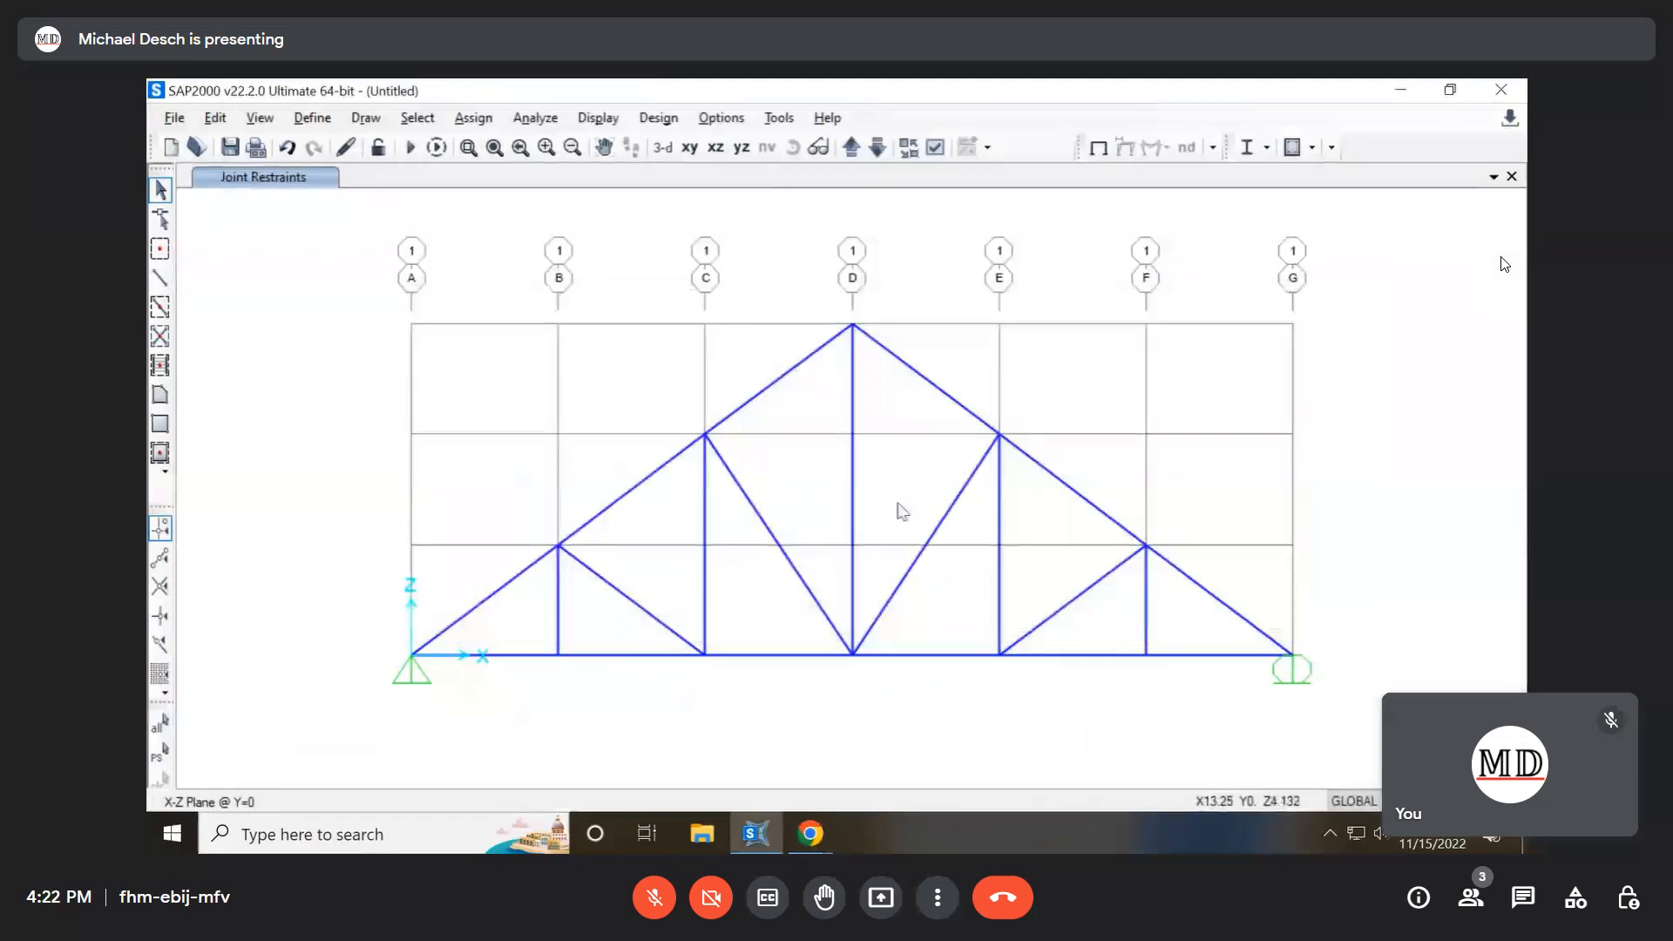
# Assign a uniform gravity load of 0.5 kip/ft in the DEAD load pattern to the six top chord members
pyautogui.click(501, 587)
pyautogui.click(637, 484)
pyautogui.click(772, 384)
pyautogui.click(959, 403)
pyautogui.click(1085, 499)
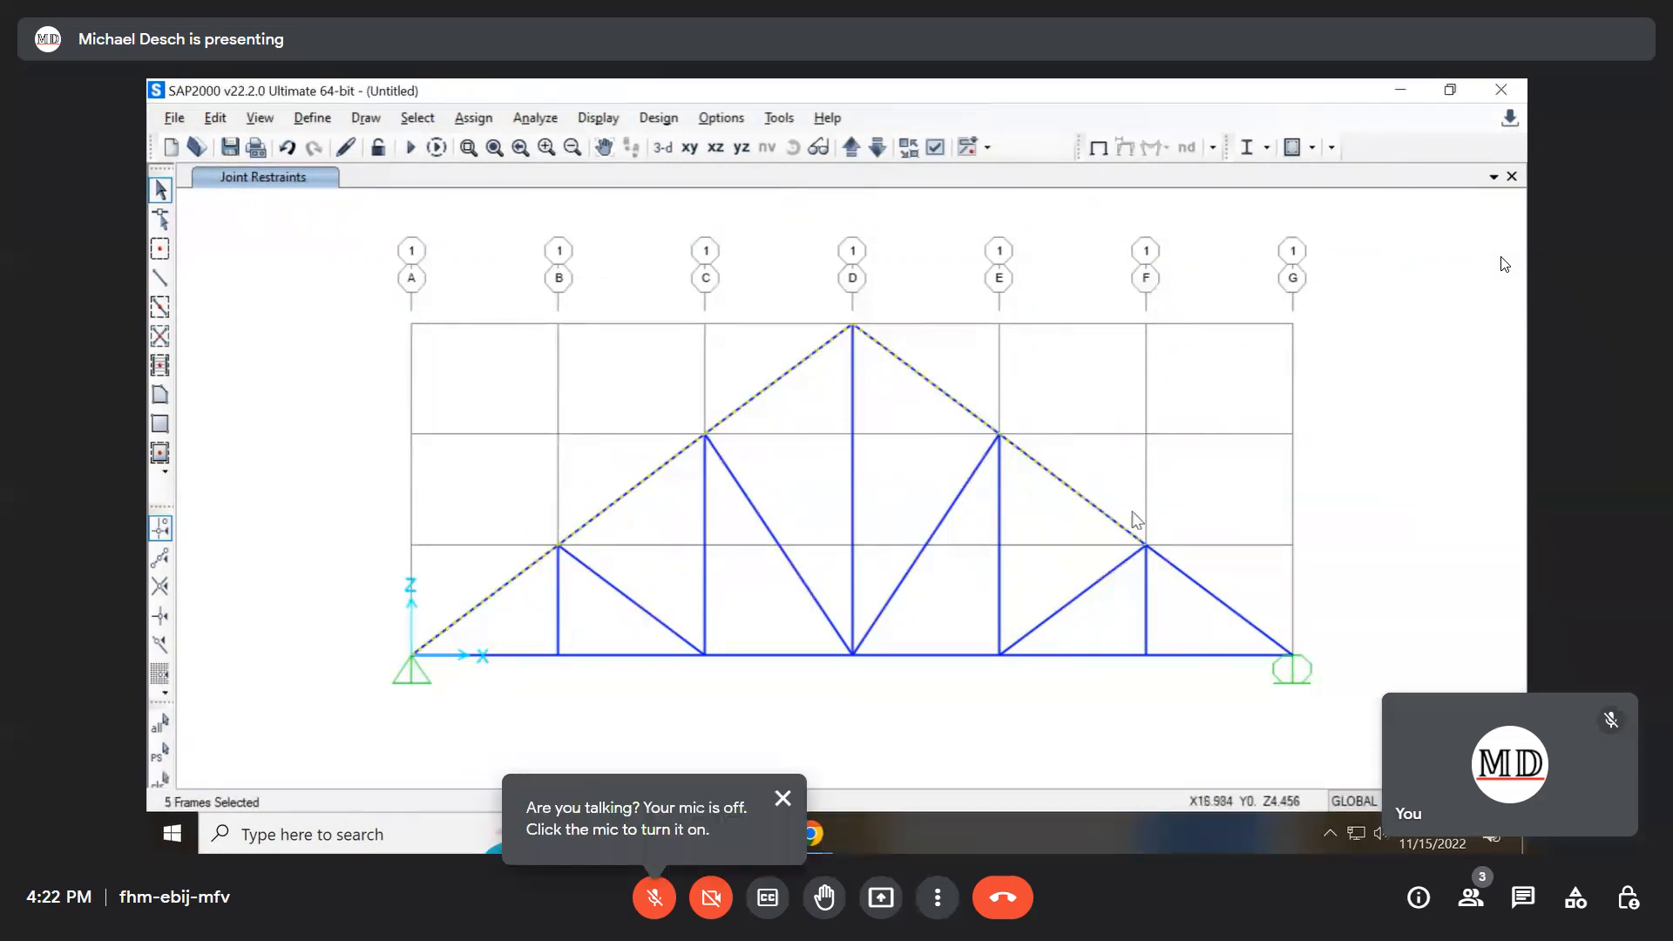
pyautogui.click(1190, 579)
pyautogui.click(473, 118)
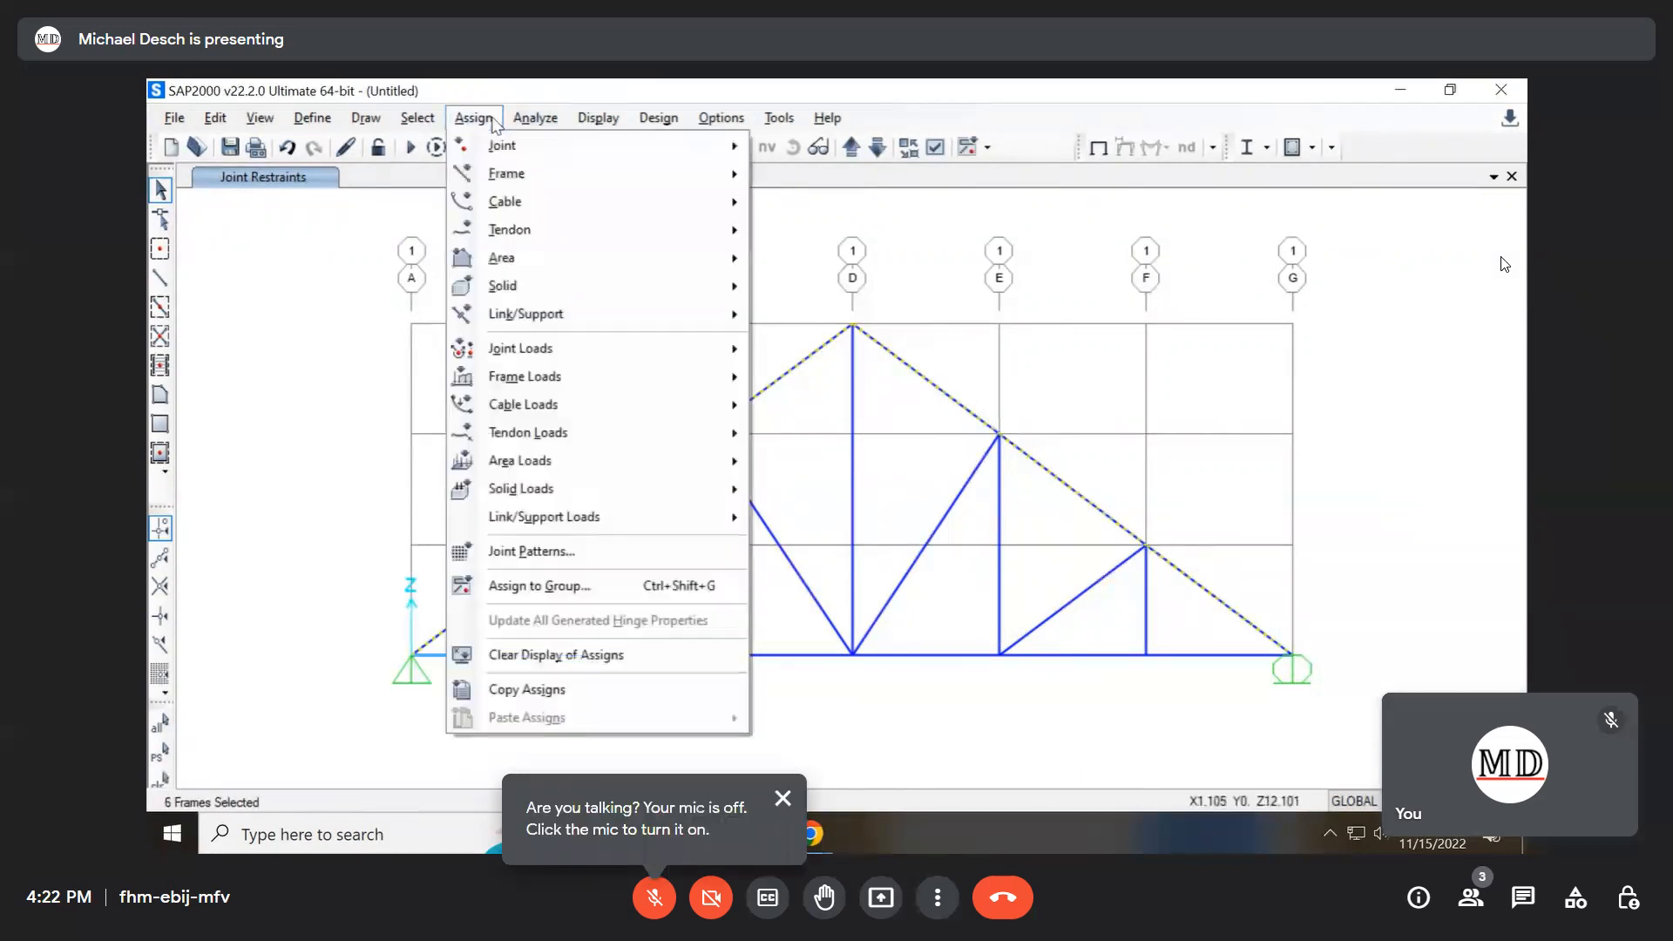
pyautogui.moveTo(583, 359)
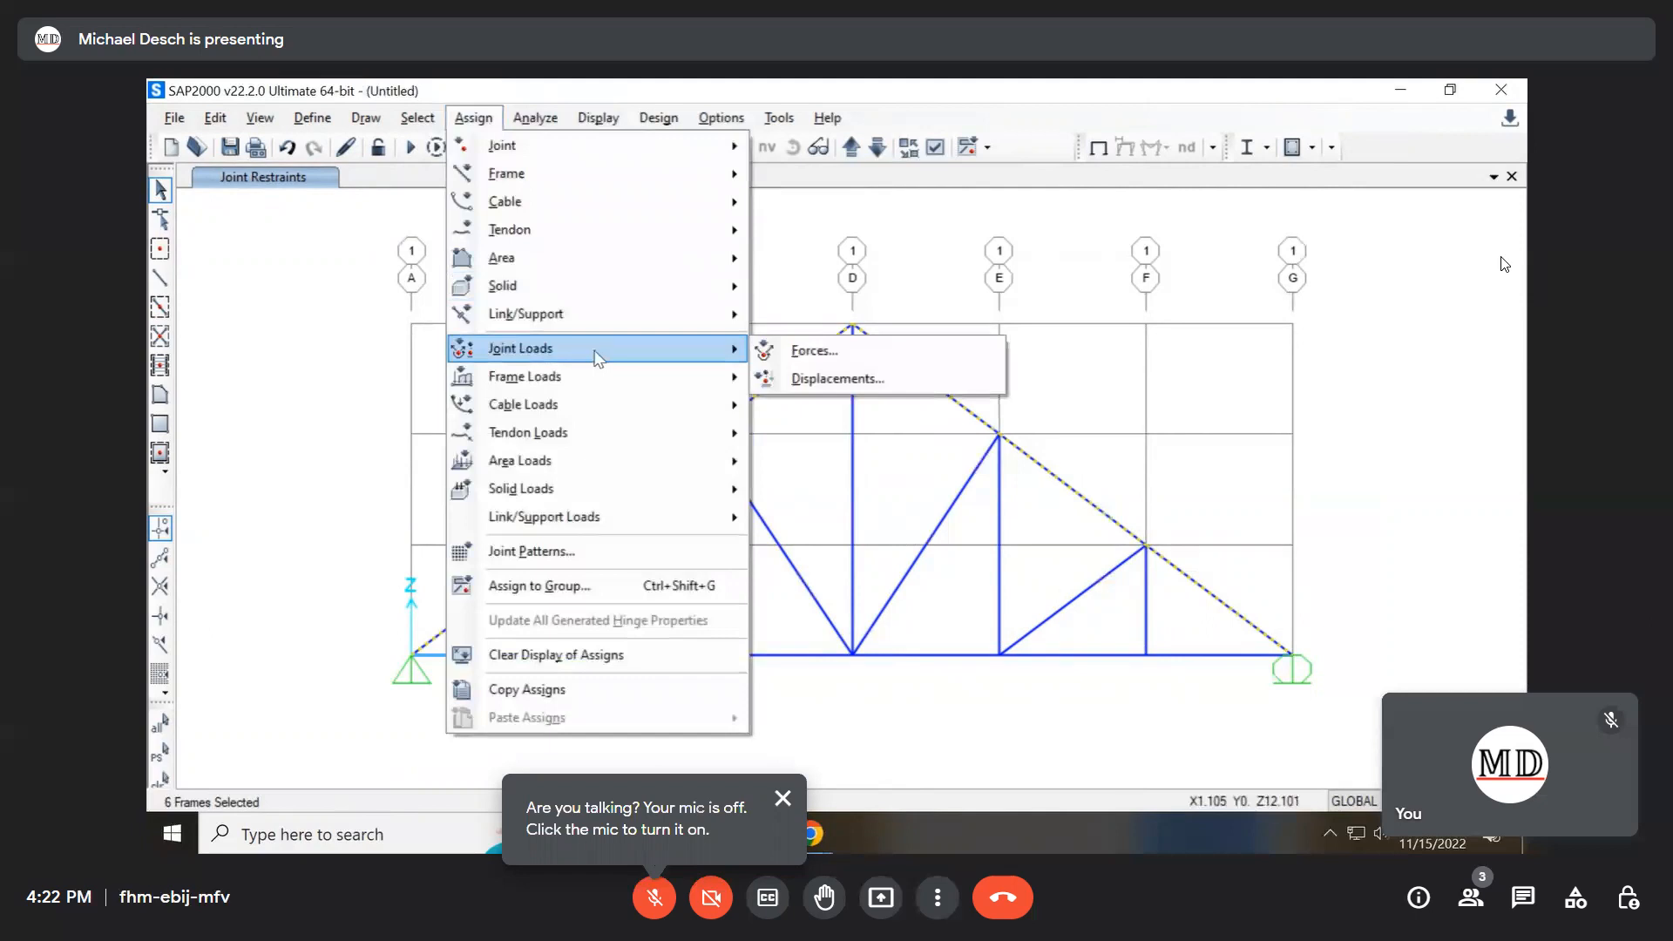
pyautogui.moveTo(695, 377)
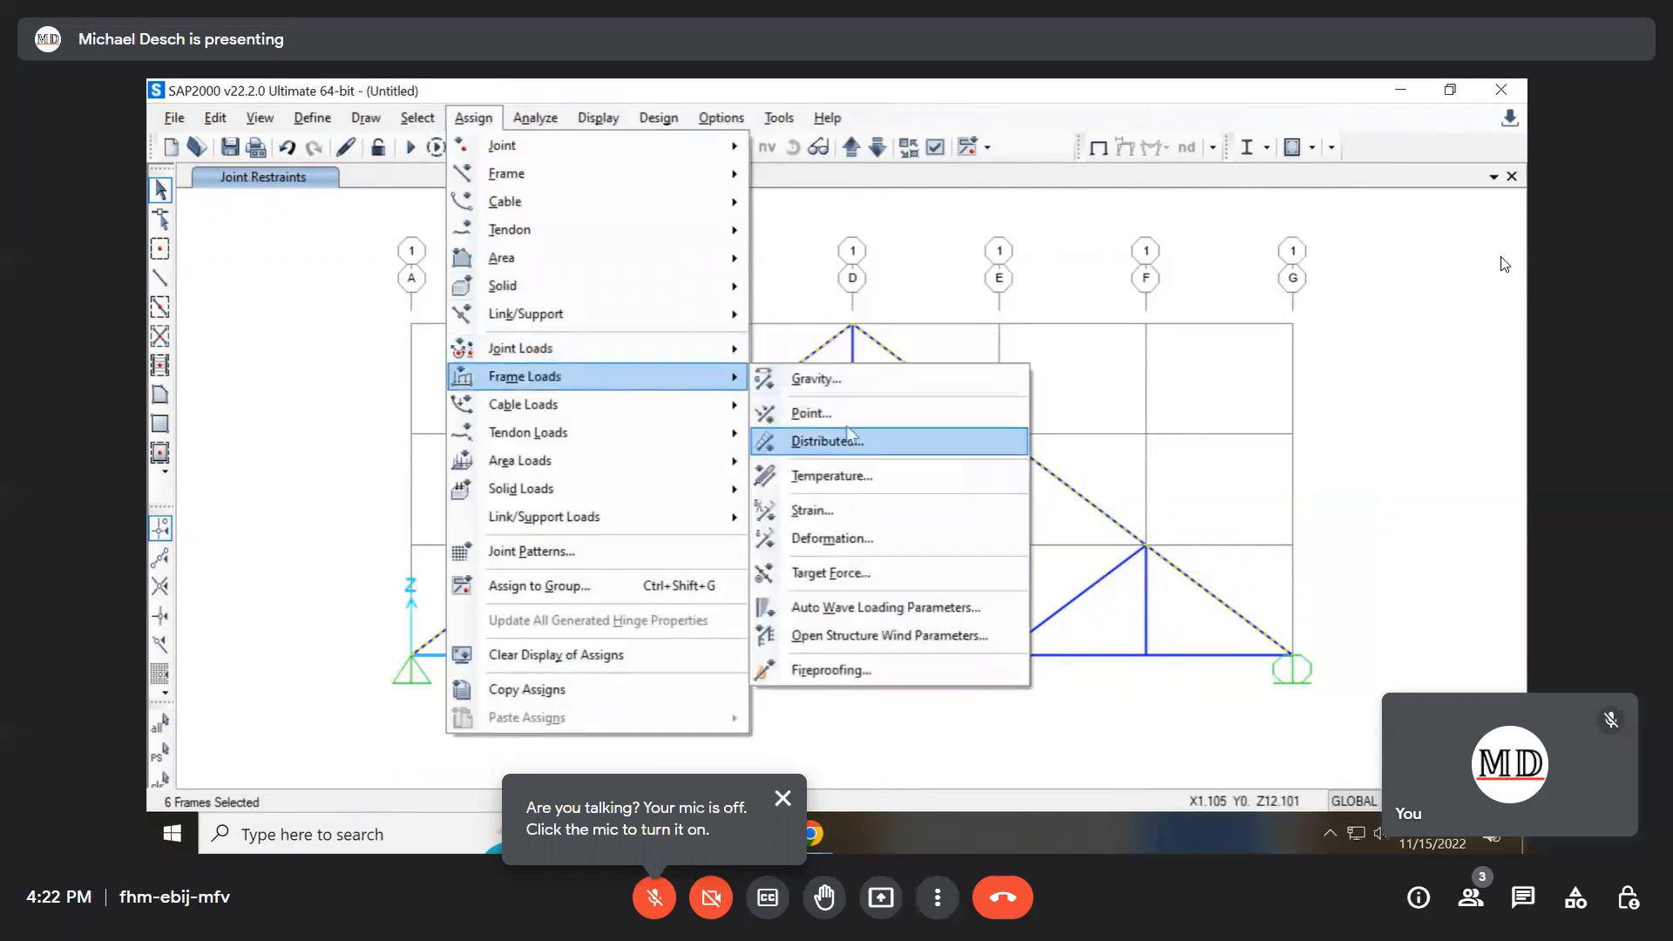
pyautogui.click(851, 440)
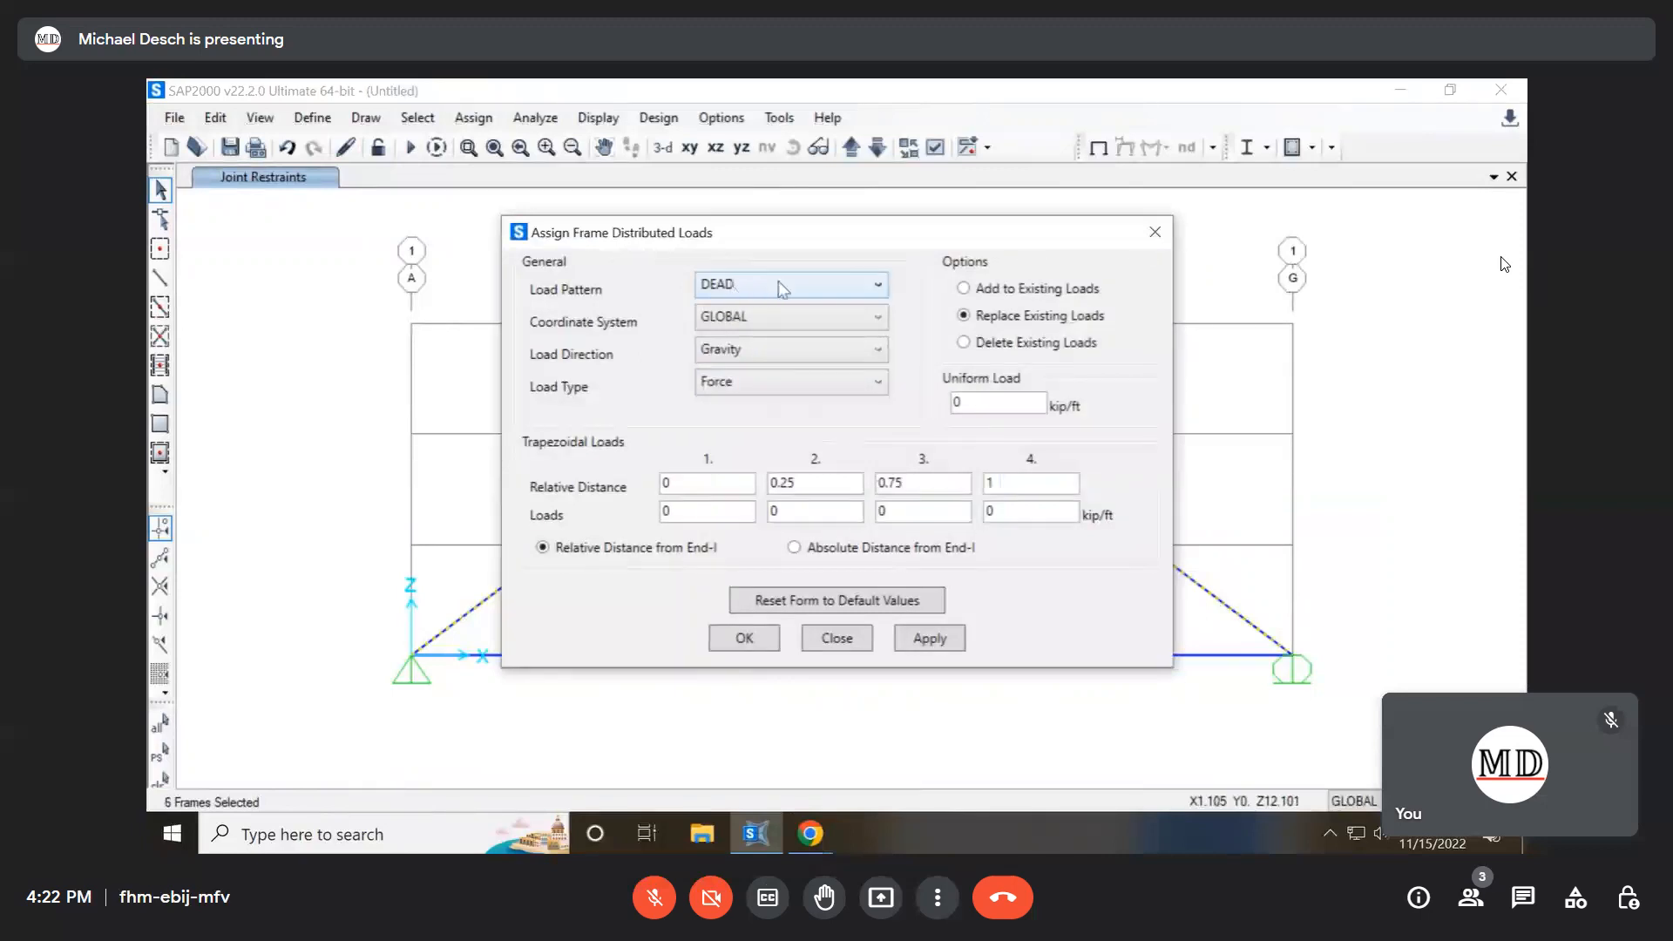
pyautogui.hotkey('alt', 'Tab')
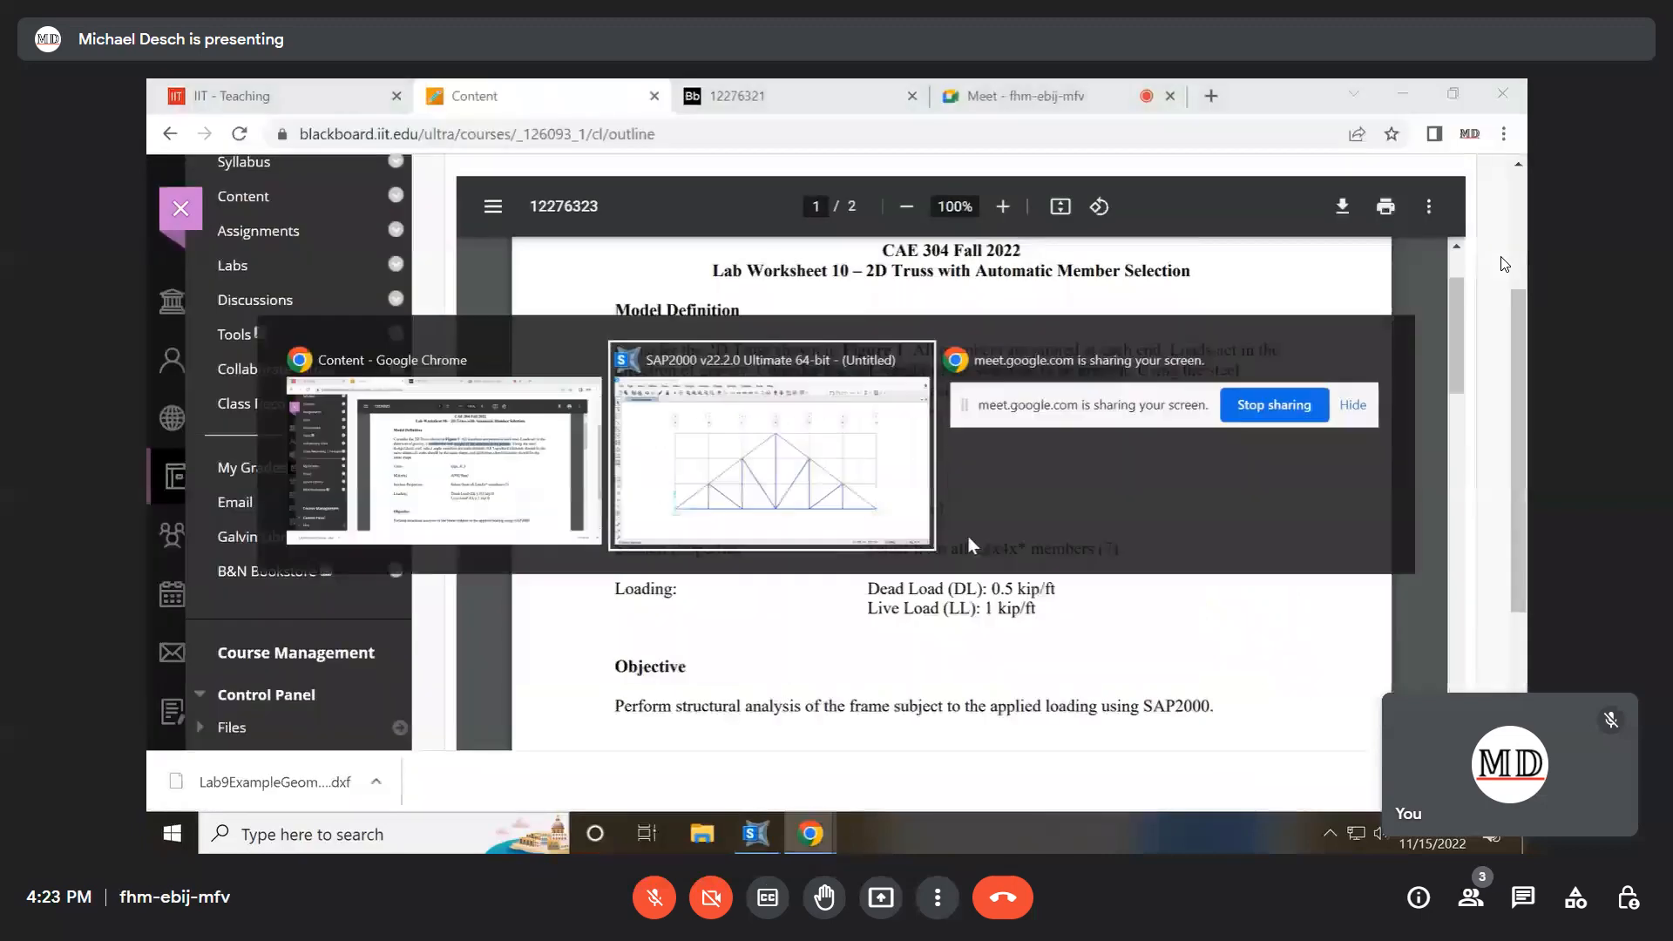
pyautogui.write('.5')
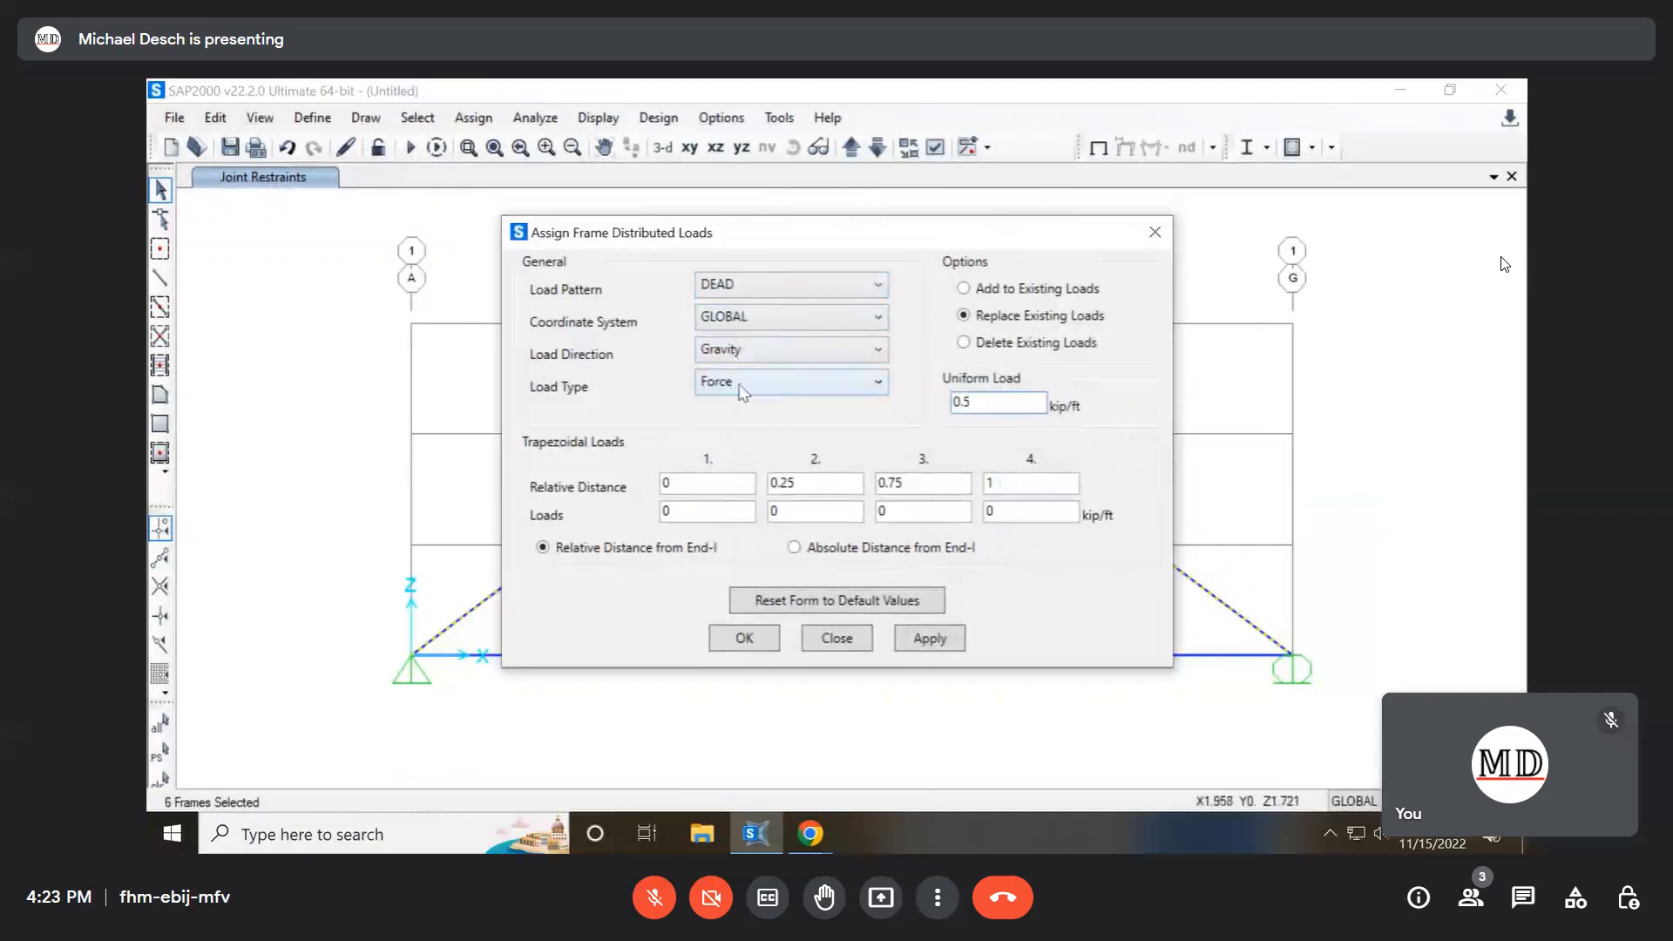
pyautogui.moveTo(735, 237); pyautogui.dragTo(1038, 221)
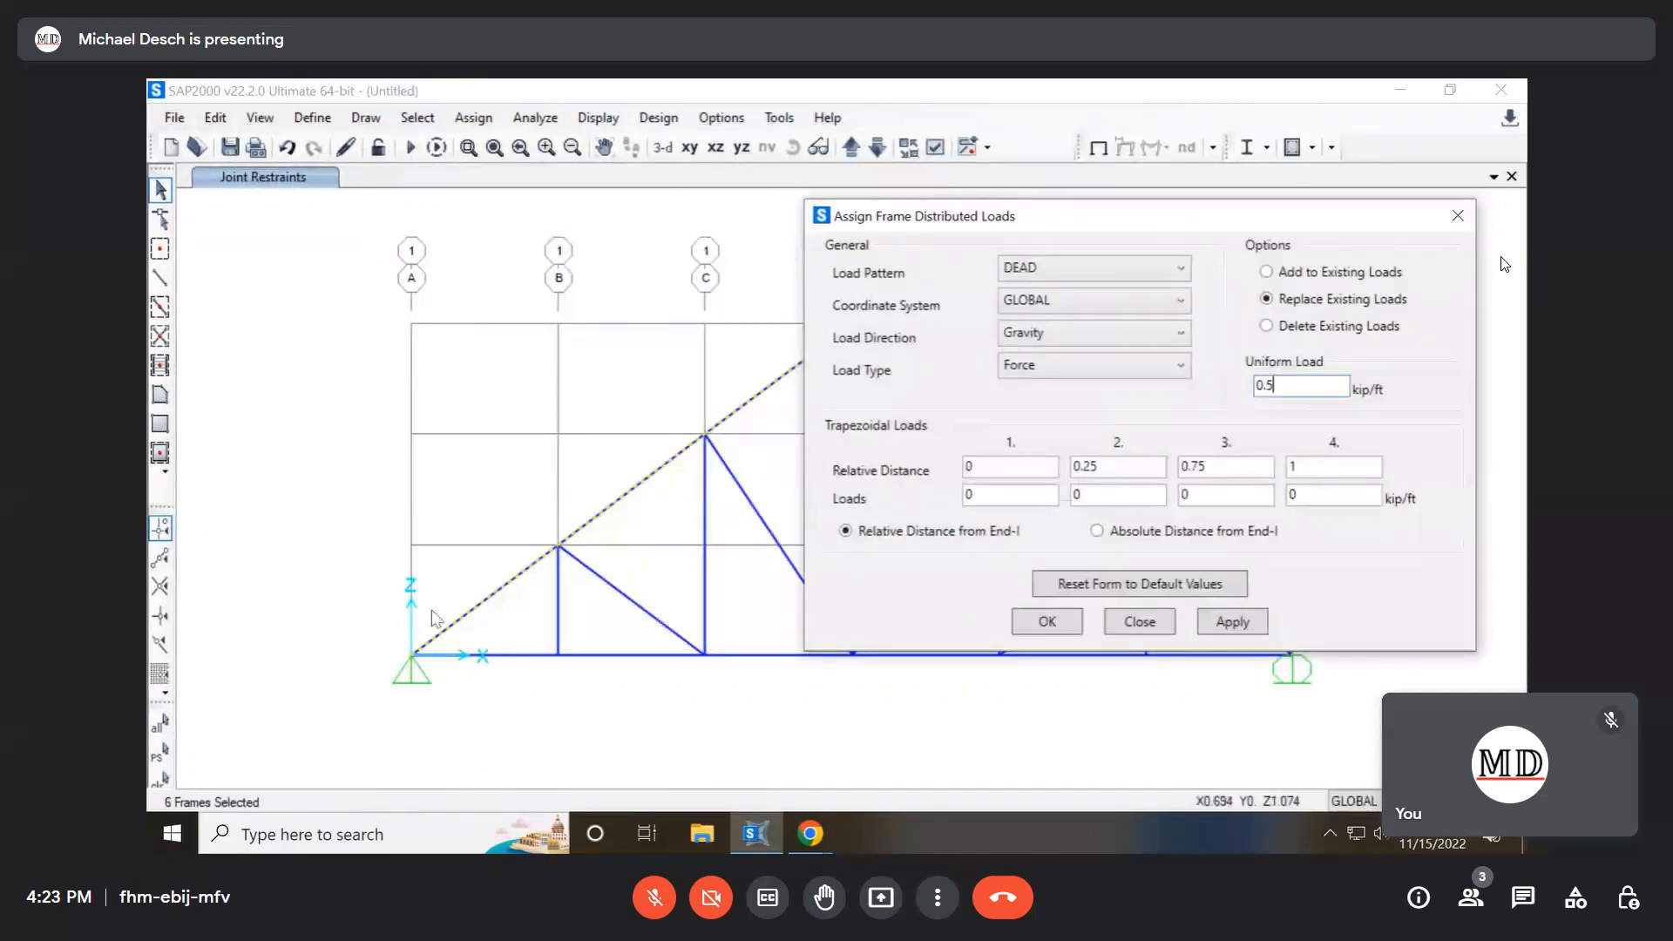
pyautogui.click(1051, 622)
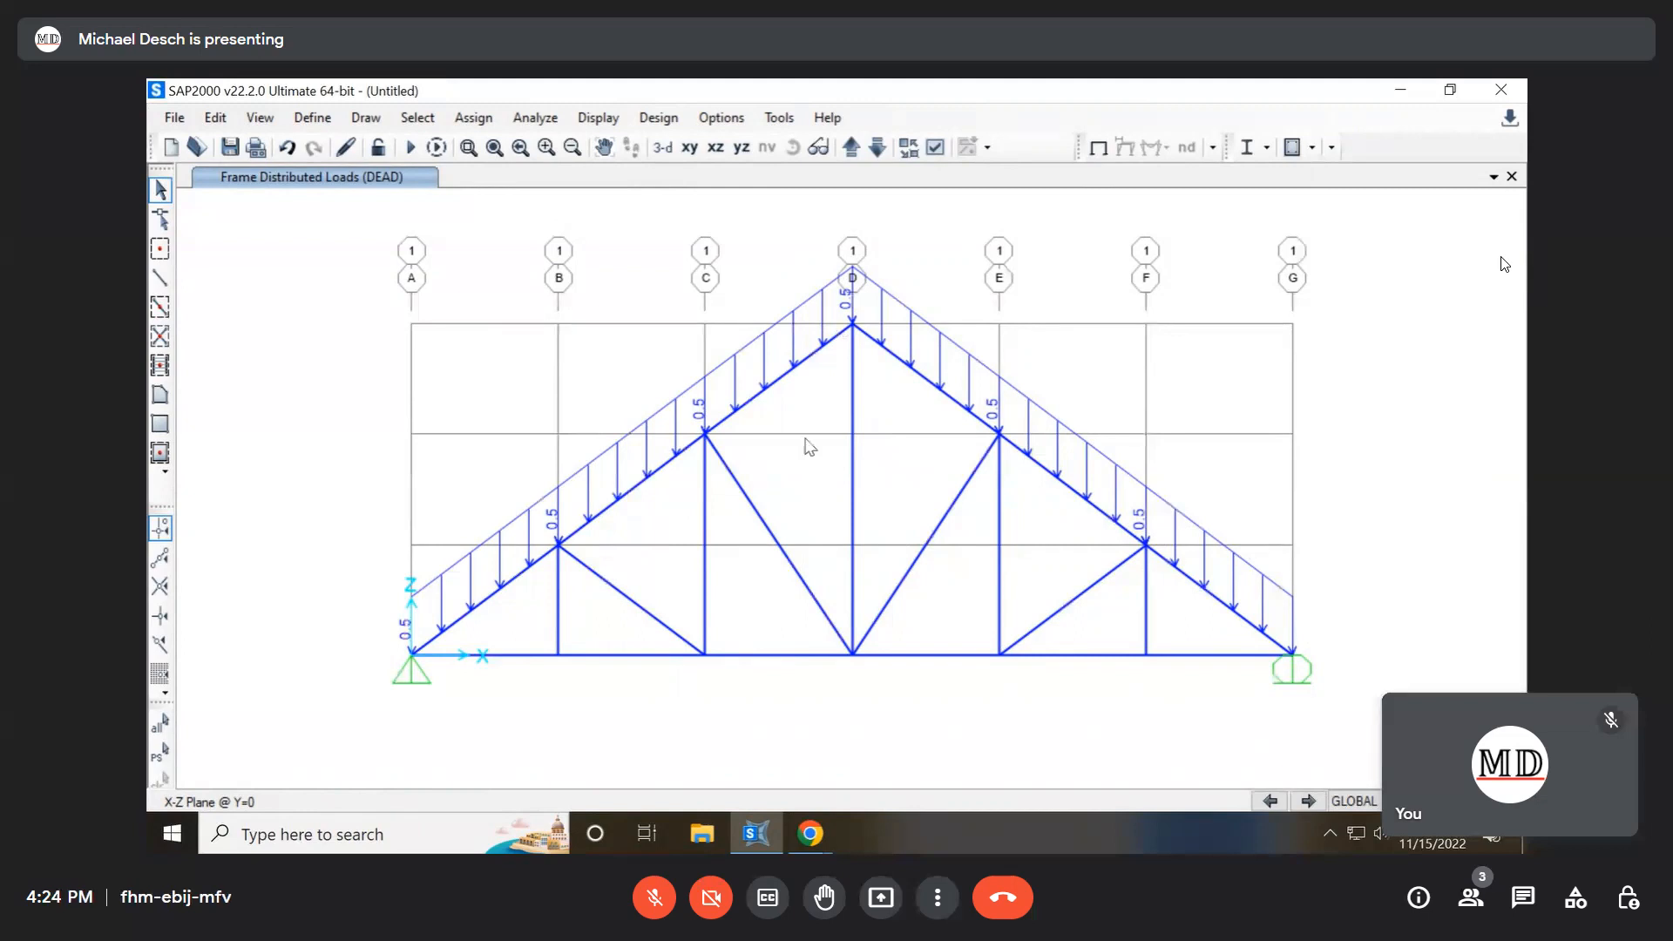
# Reselect the six top chord members and assign them a uniform gravity load of 1 kip/ft in the Live load pattern
pyautogui.hotkey('ctrl', 'g')
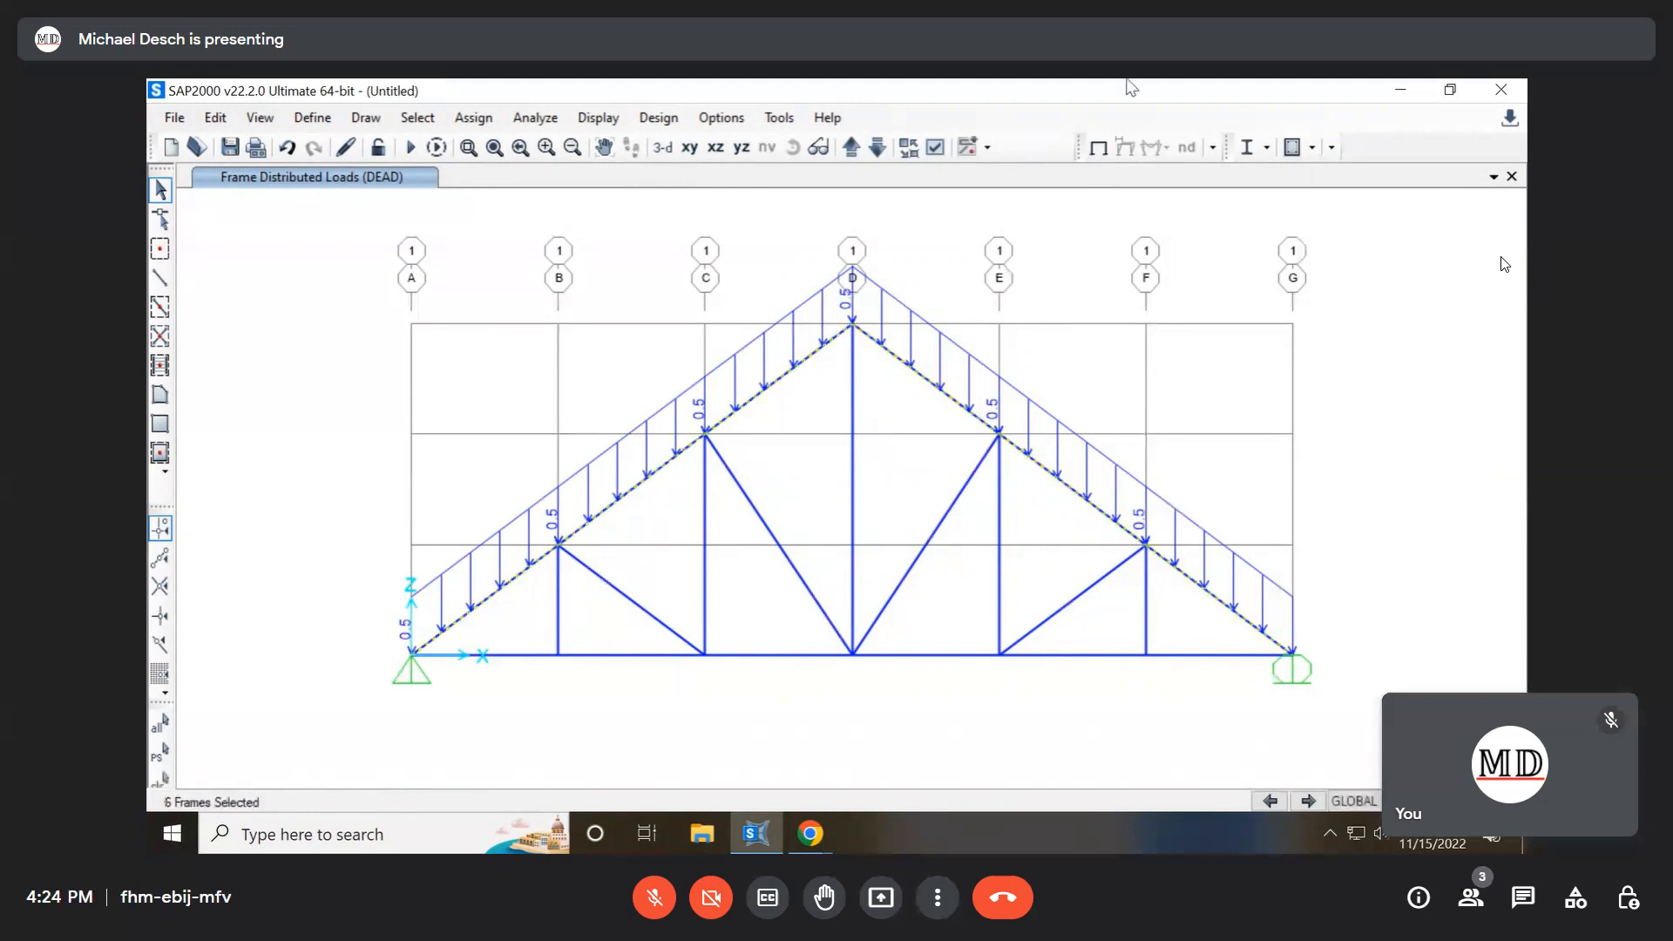
pyautogui.click(473, 118)
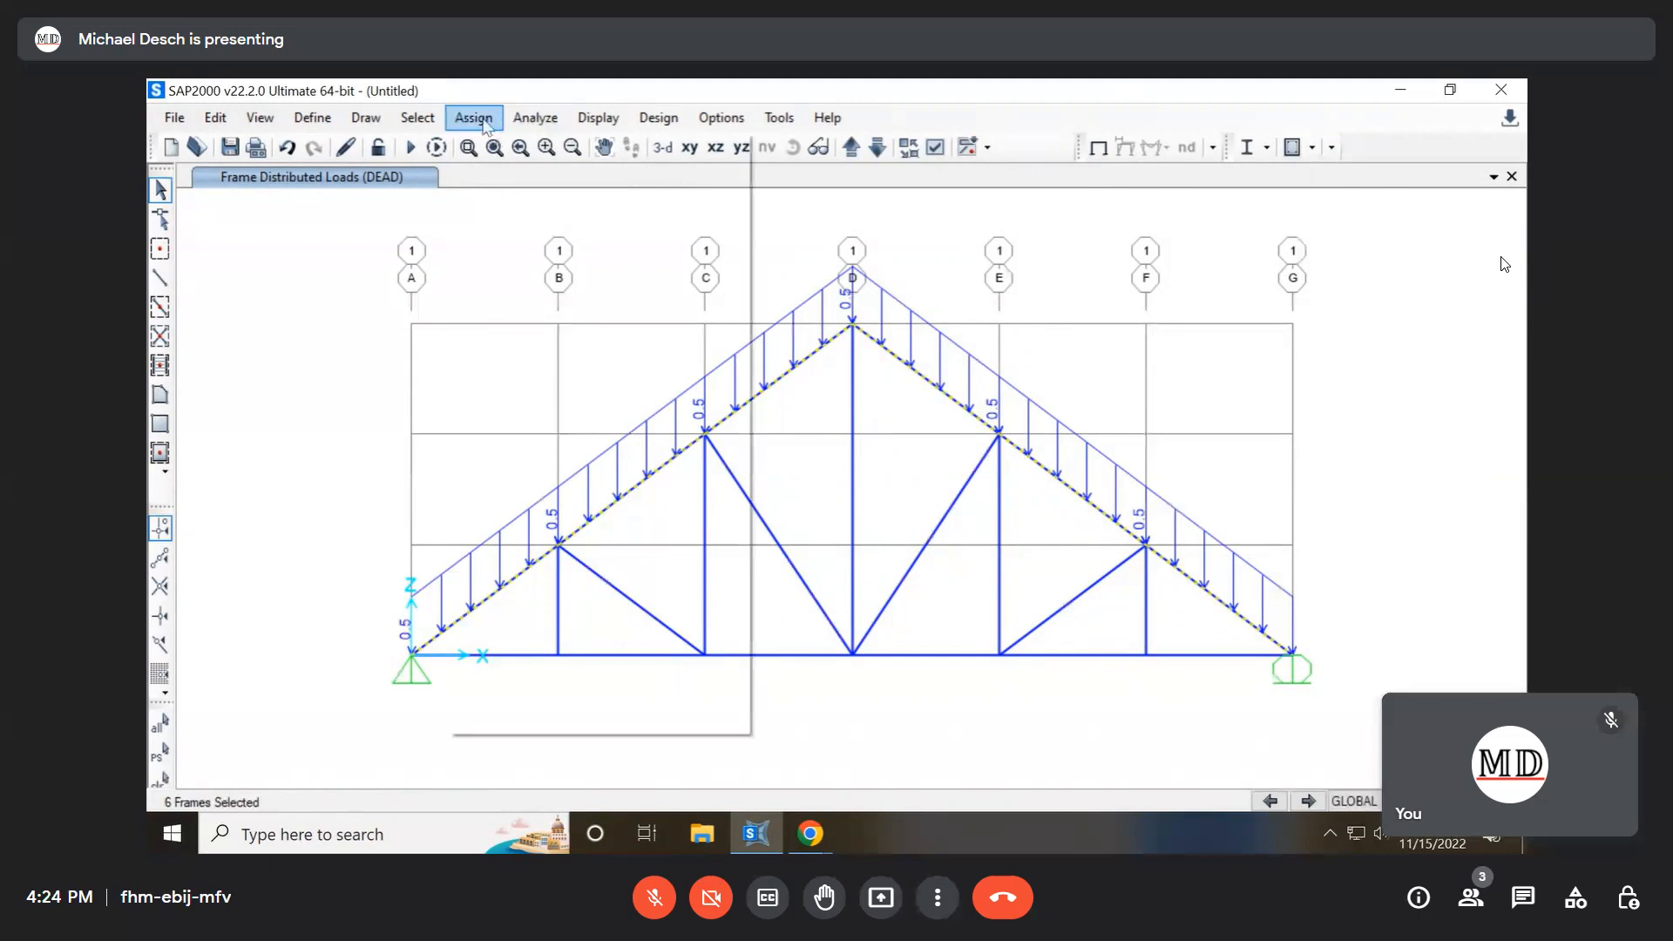
pyautogui.moveTo(576, 387)
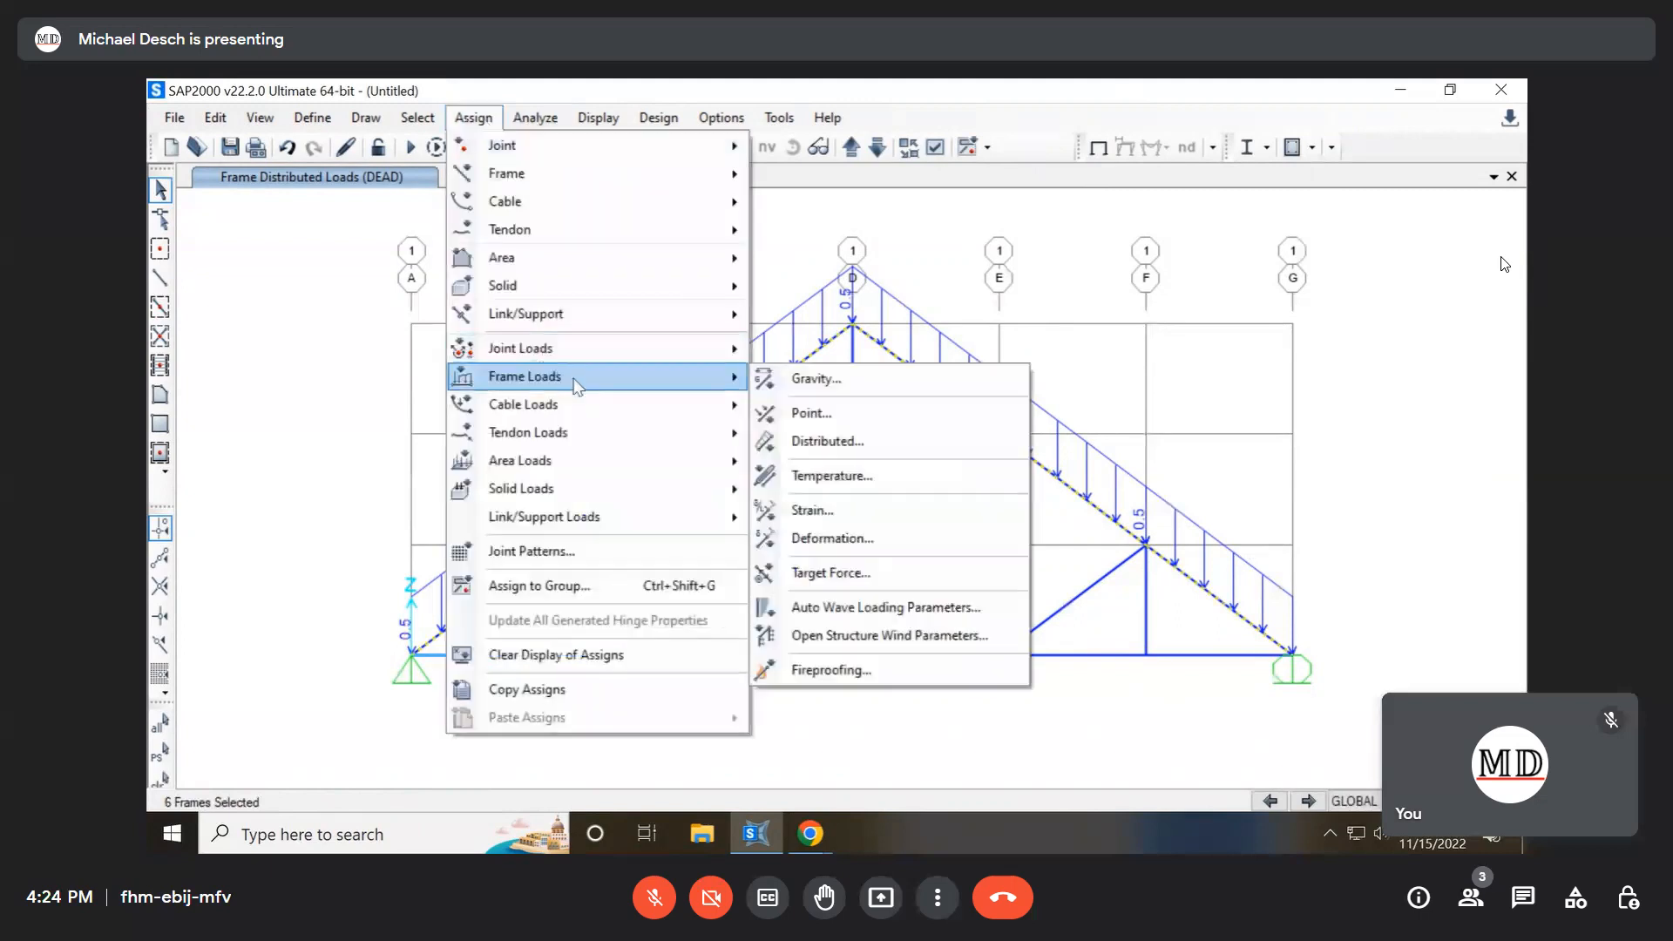
pyautogui.click(863, 445)
pyautogui.click(806, 286)
pyautogui.click(767, 324)
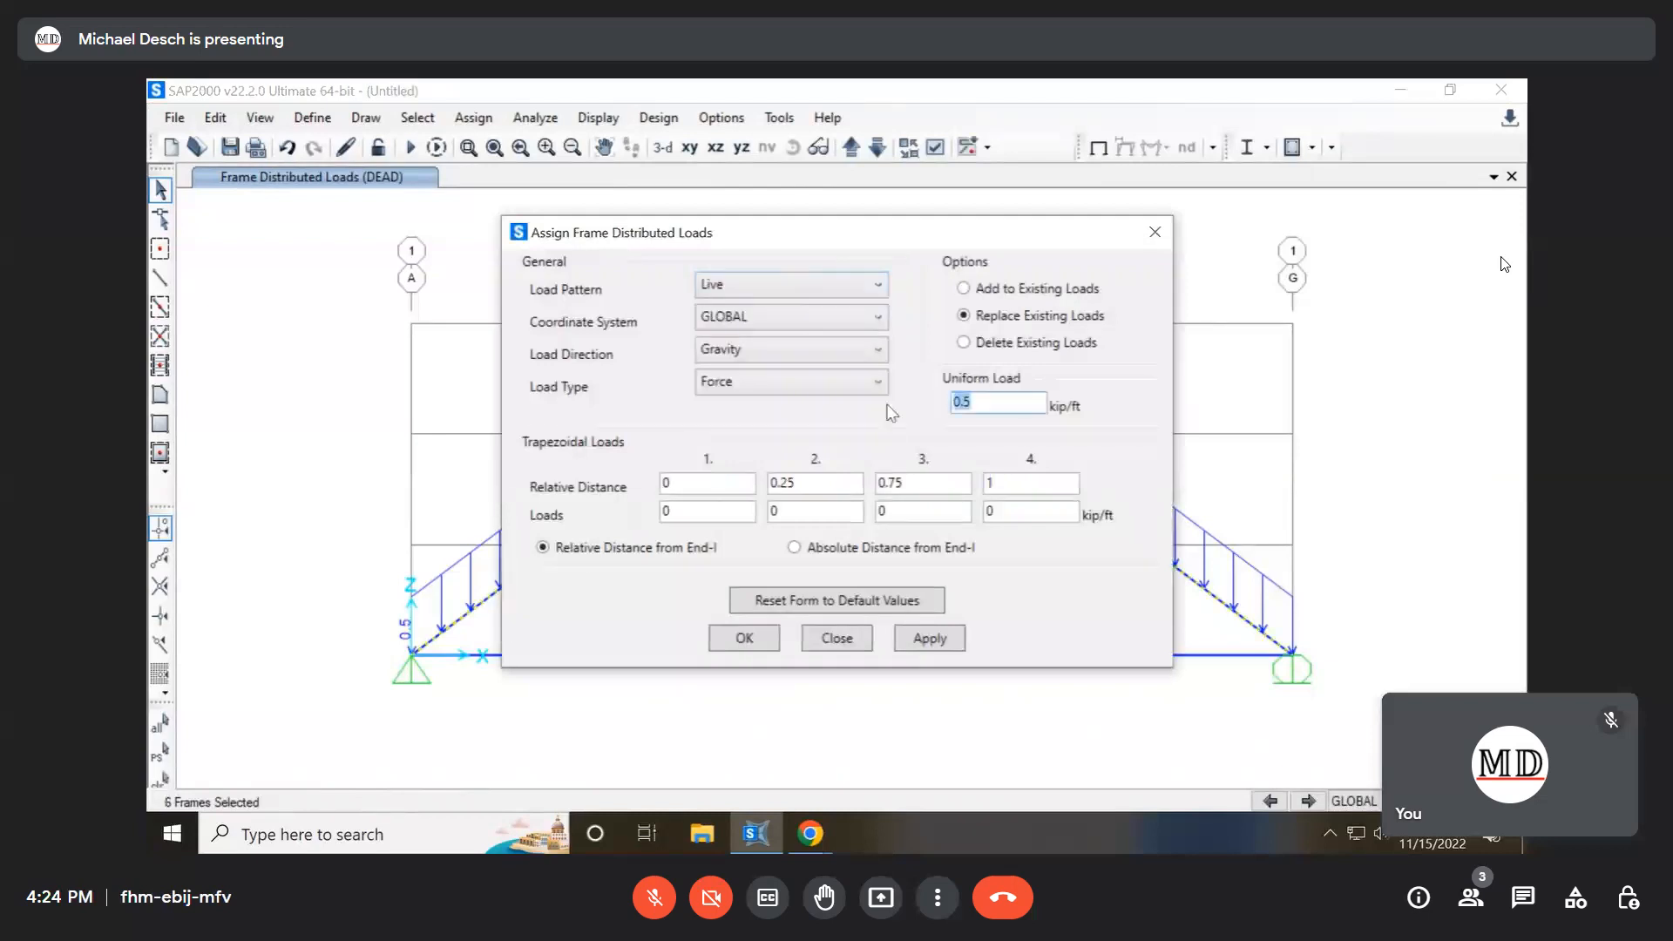
pyautogui.write('1')
pyautogui.click(744, 638)
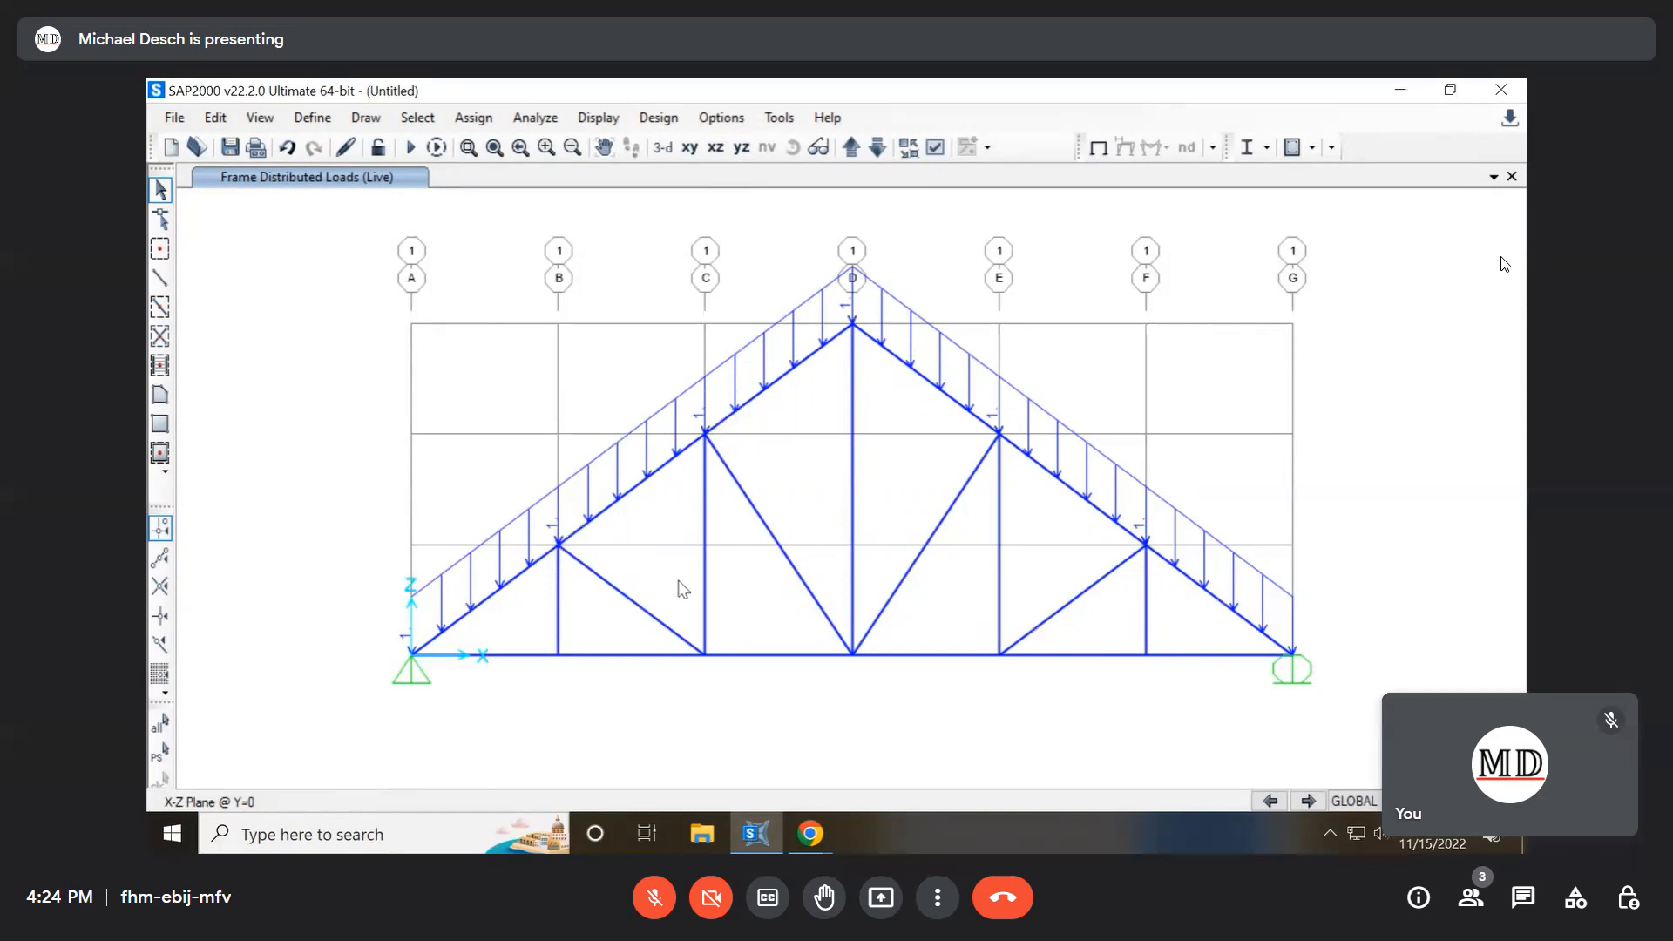
# Release Moment 22 and Moment 33 at the start and end of all truss members, and restore the undeformed model view
pyautogui.hotkey('ctrl', 'q')
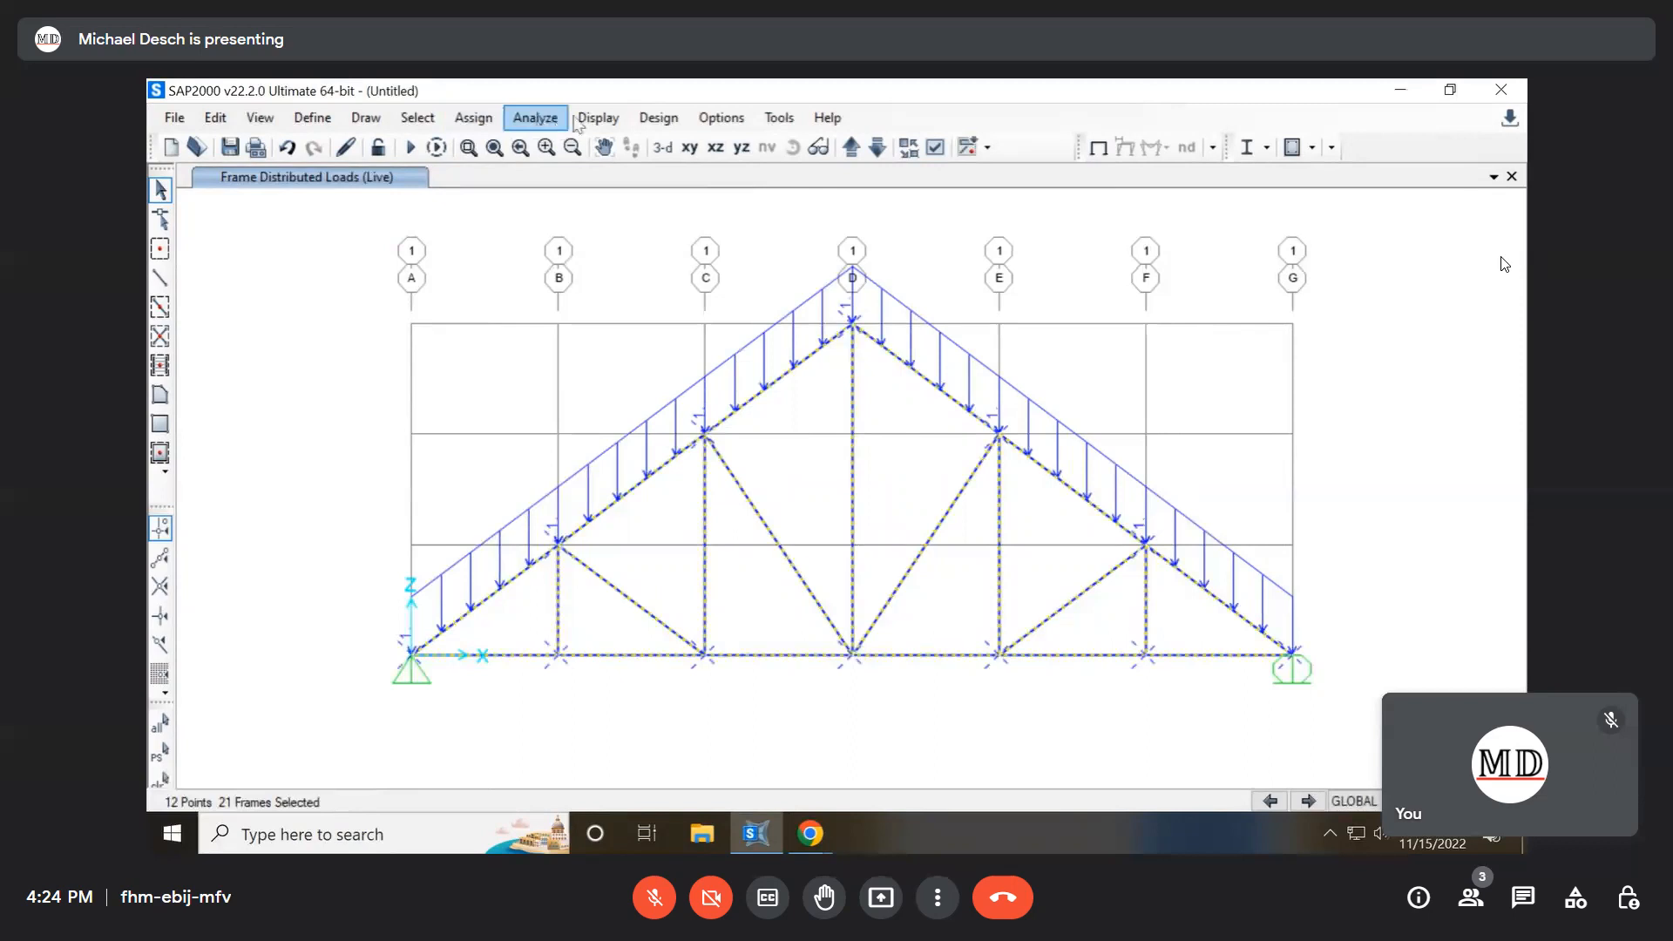
pyautogui.click(475, 119)
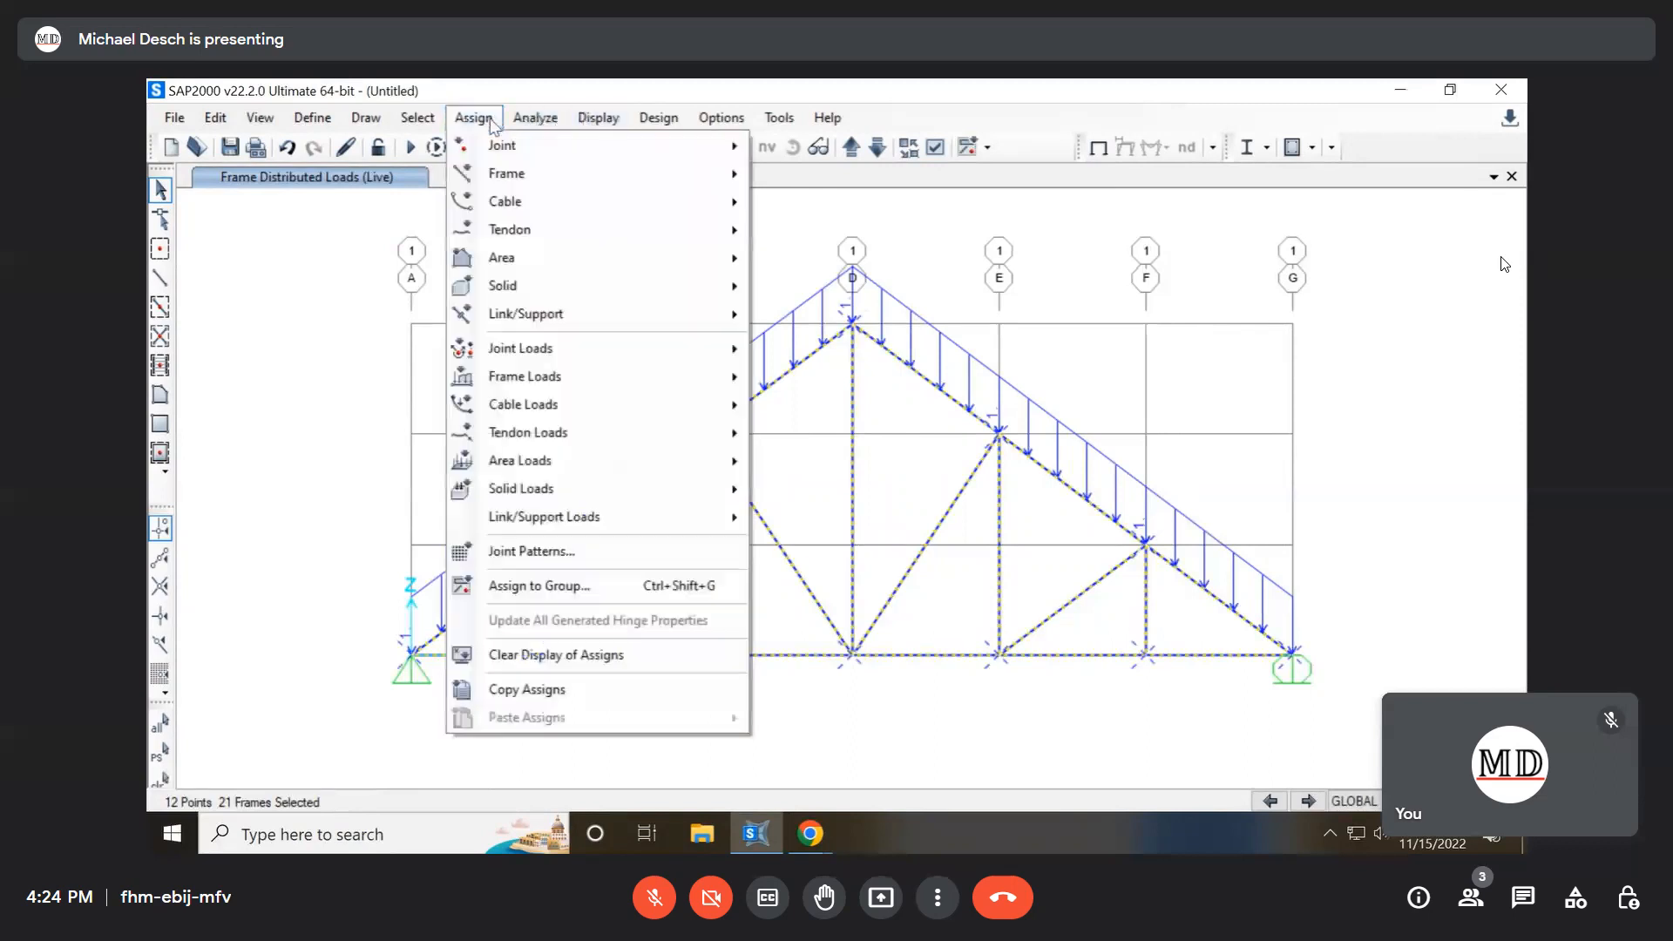
pyautogui.moveTo(514, 174)
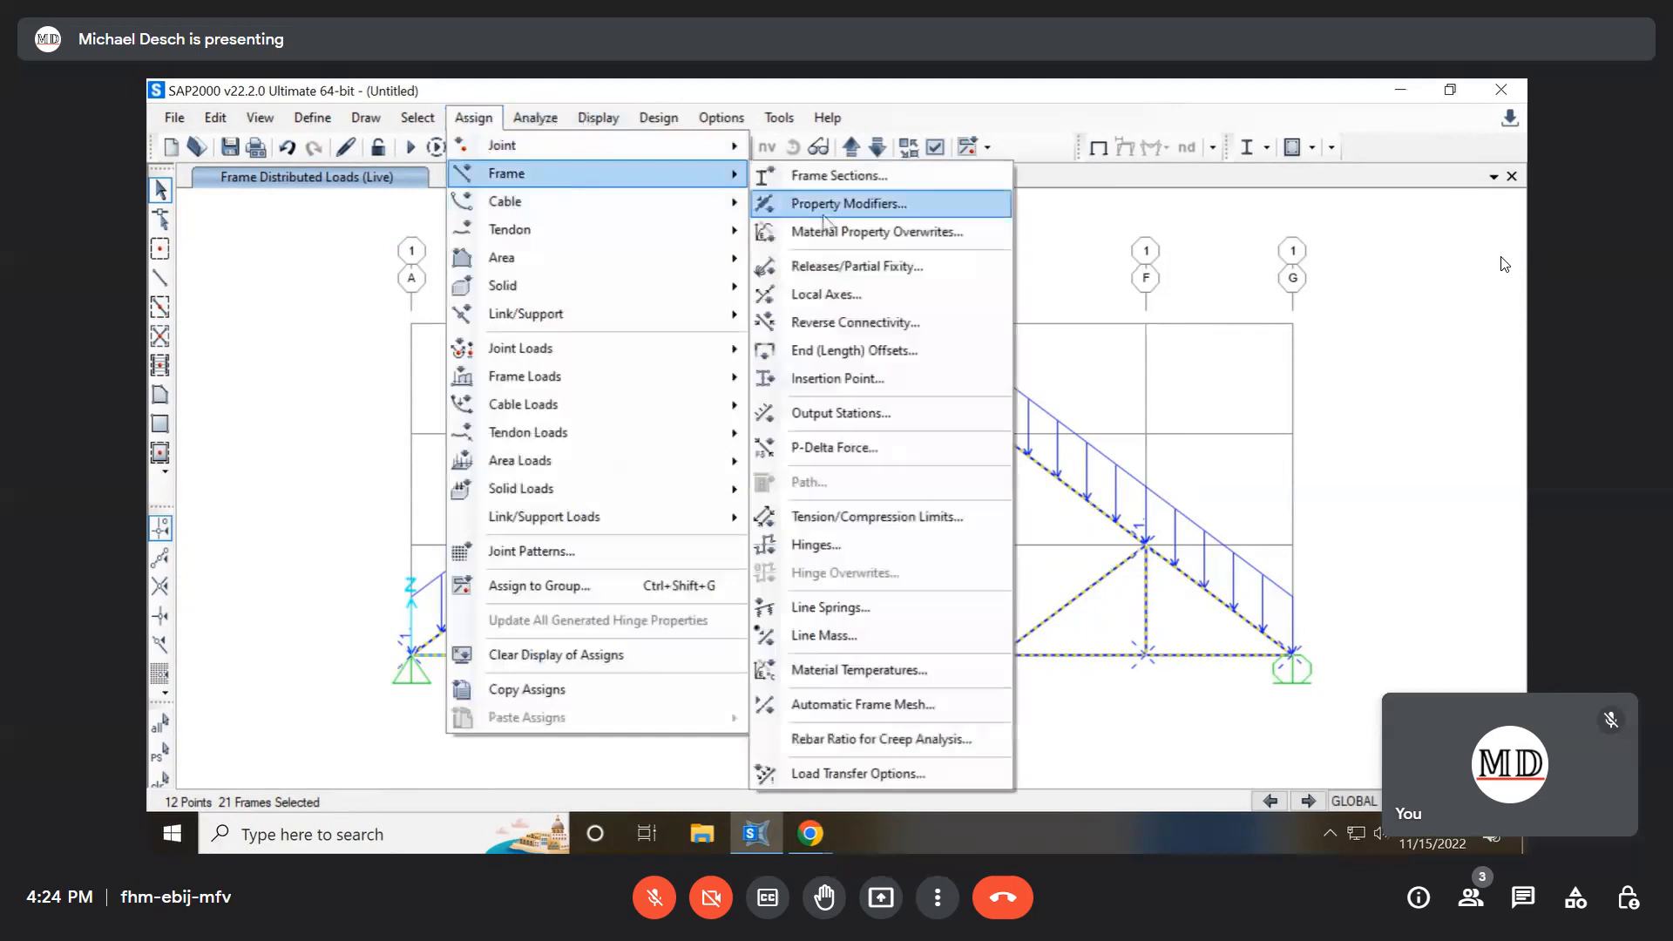
pyautogui.click(889, 272)
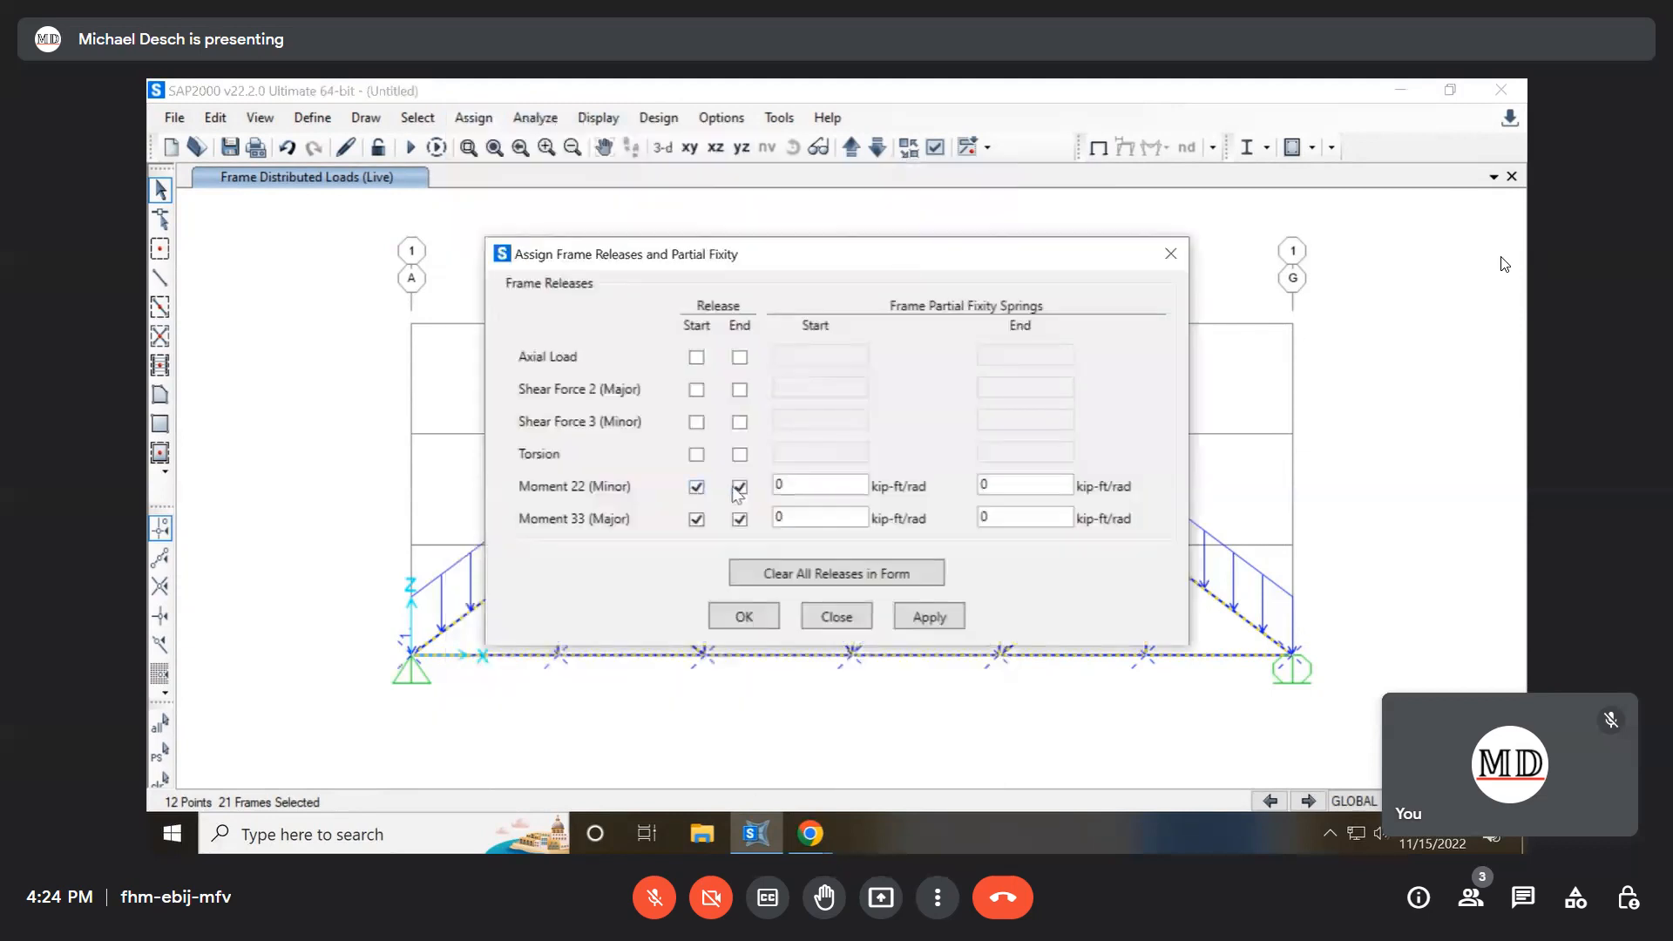
pyautogui.click(771, 620)
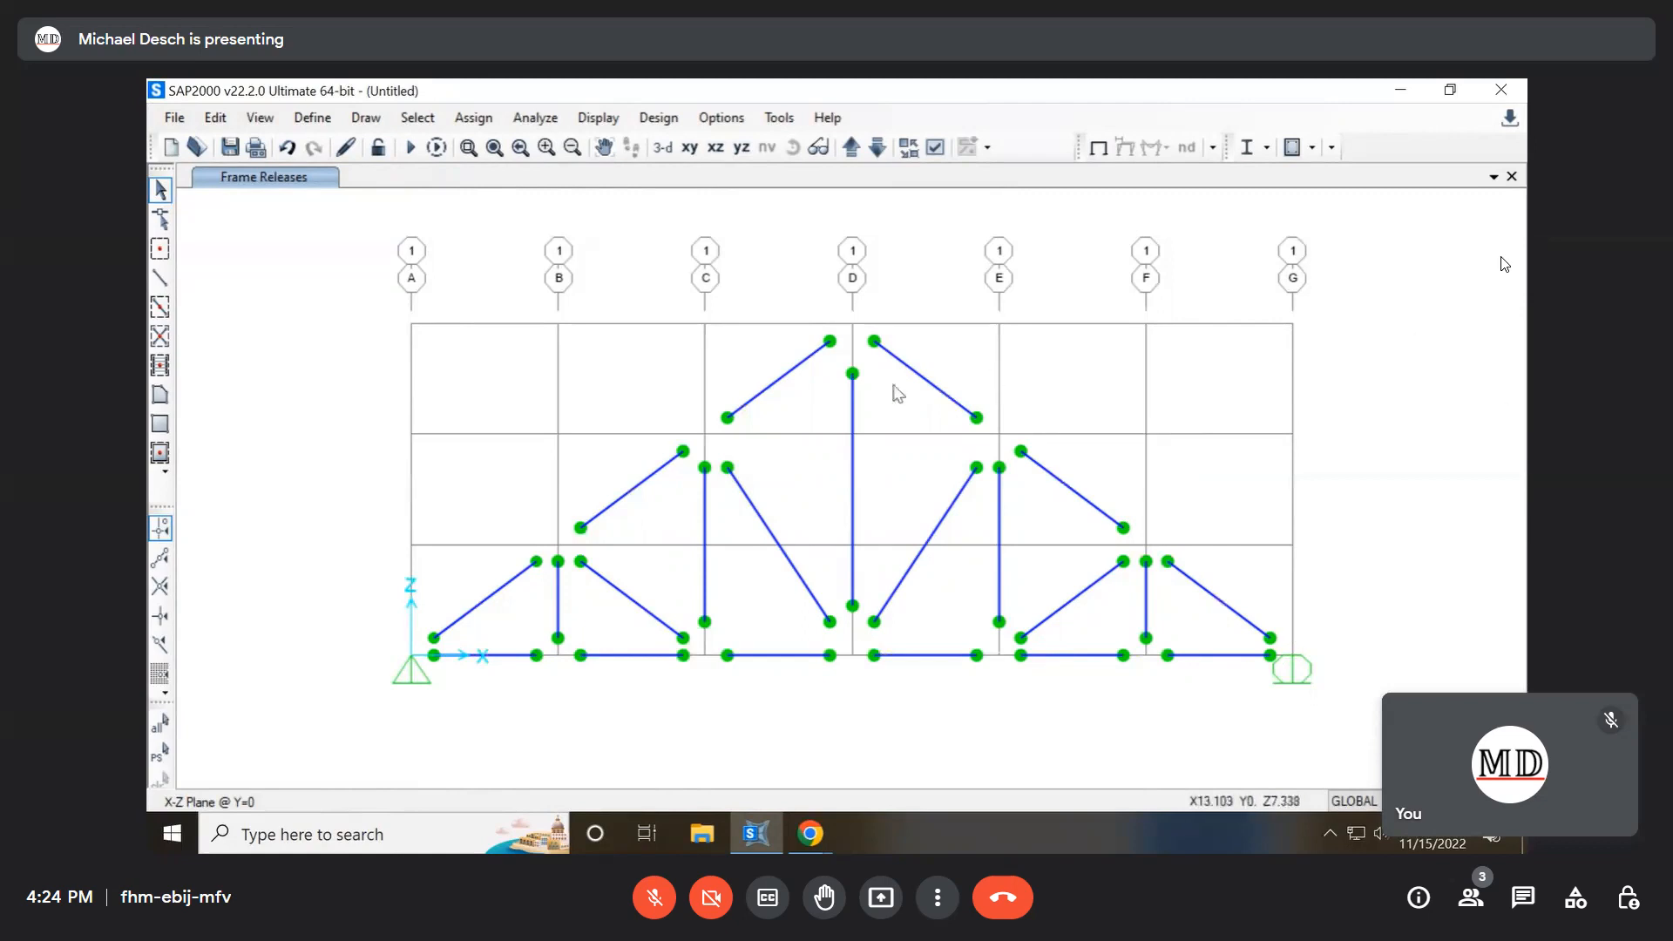
pyautogui.click(1099, 147)
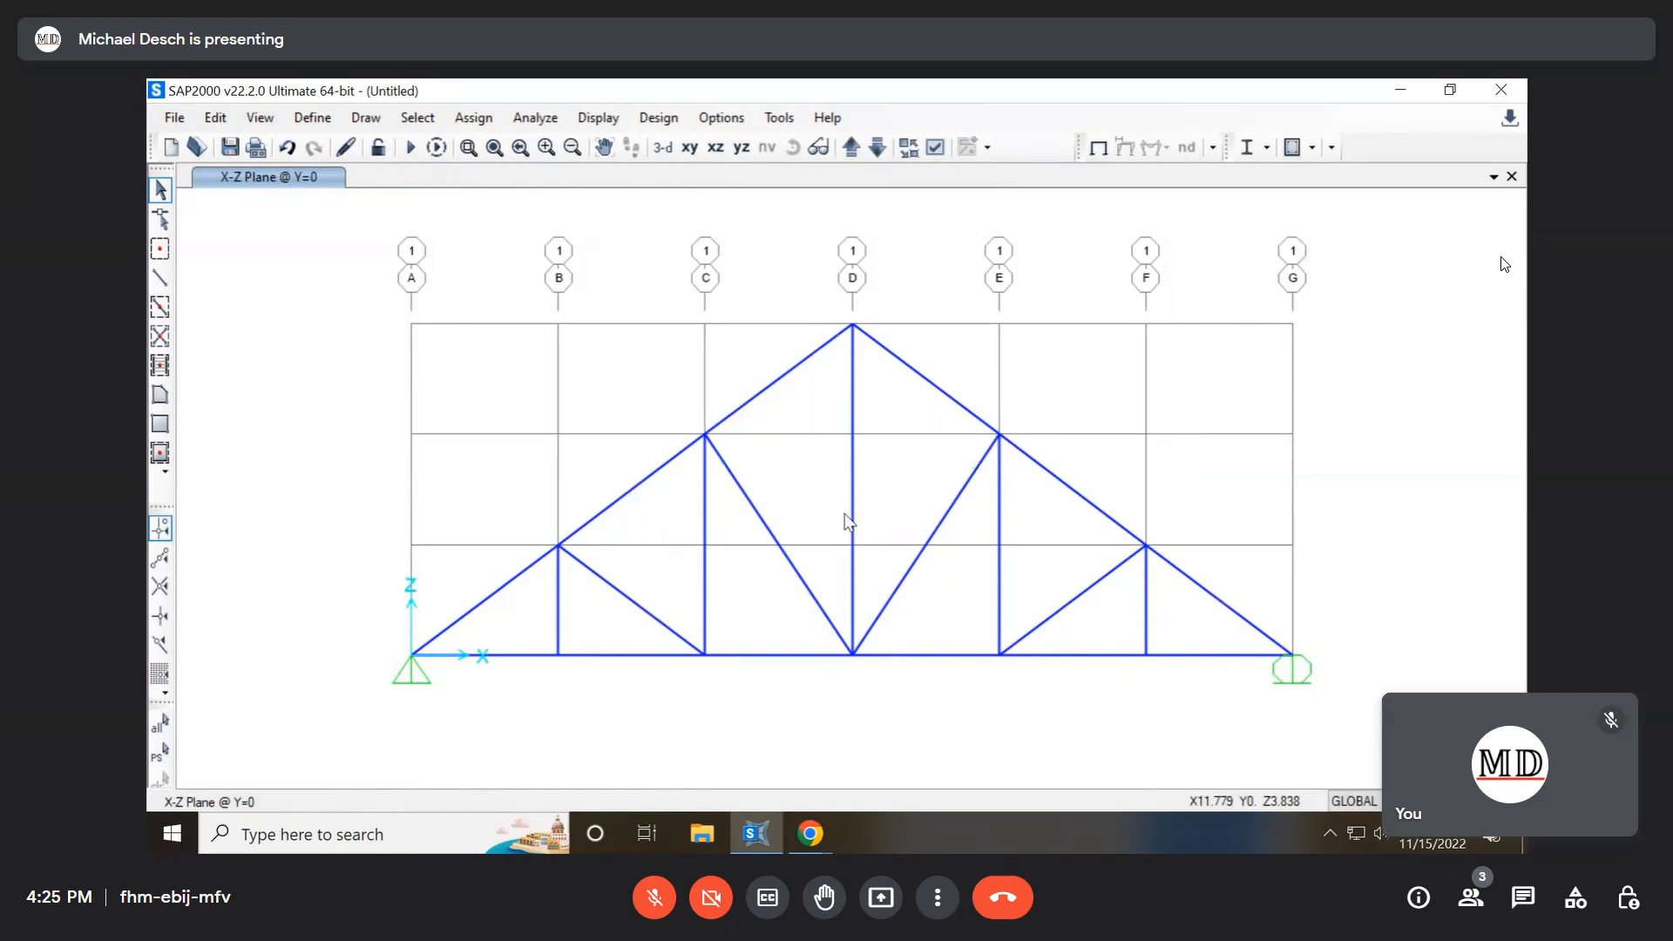
# Switch to the lab worksheet in Chrome and examine its section properties requirement, then return to SAP2000
pyautogui.hotkey('alt', 'Tab')
pyautogui.click(1103, 604)
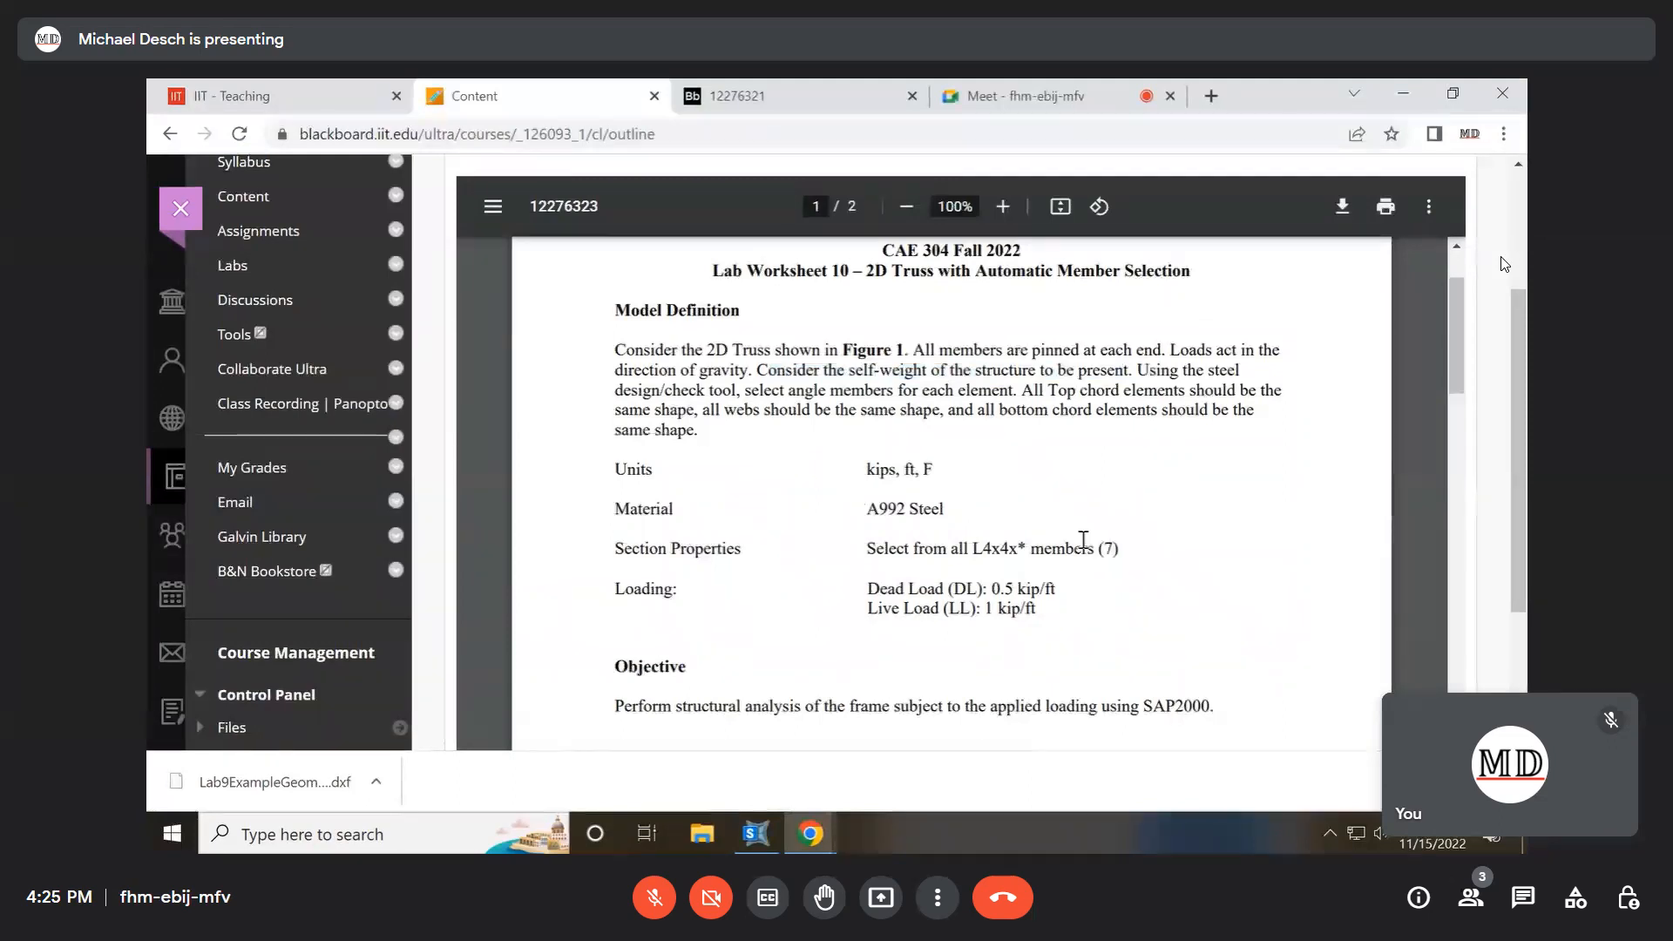
pyautogui.moveTo(865, 548); pyautogui.dragTo(1002, 548)
pyautogui.click(1008, 554)
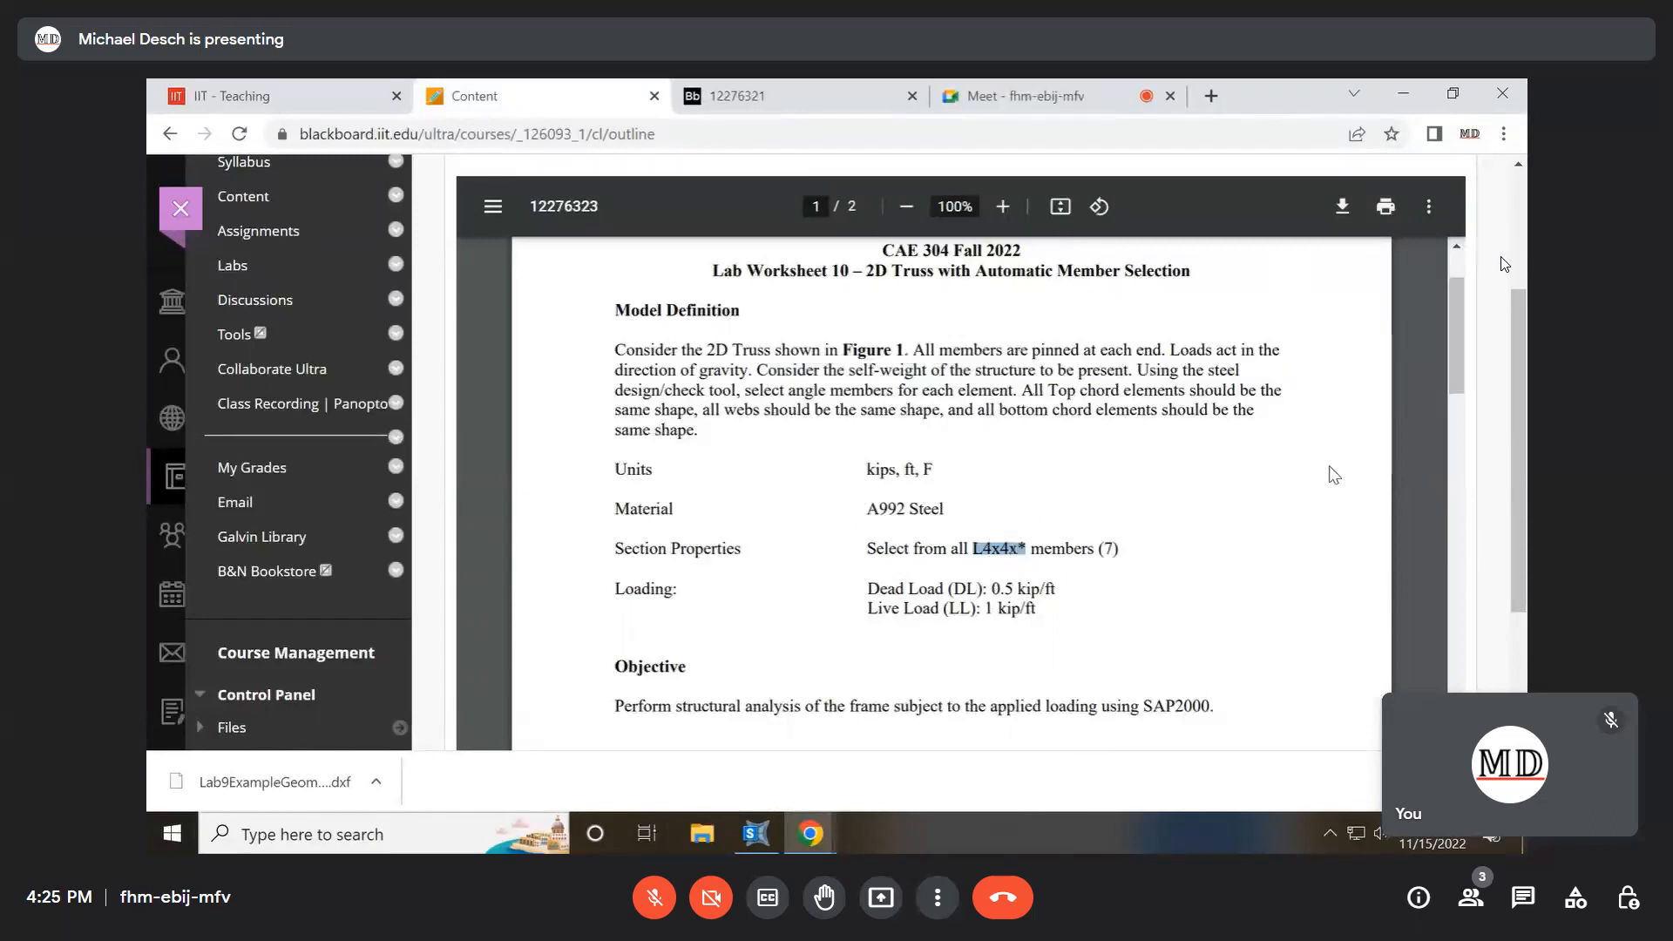
pyautogui.moveTo(1183, 550); pyautogui.dragTo(1127, 548)
pyautogui.moveTo(1128, 550); pyautogui.dragTo(1106, 554)
pyautogui.click(1125, 550)
pyautogui.moveTo(1099, 551); pyautogui.dragTo(977, 551)
pyautogui.click(1009, 551)
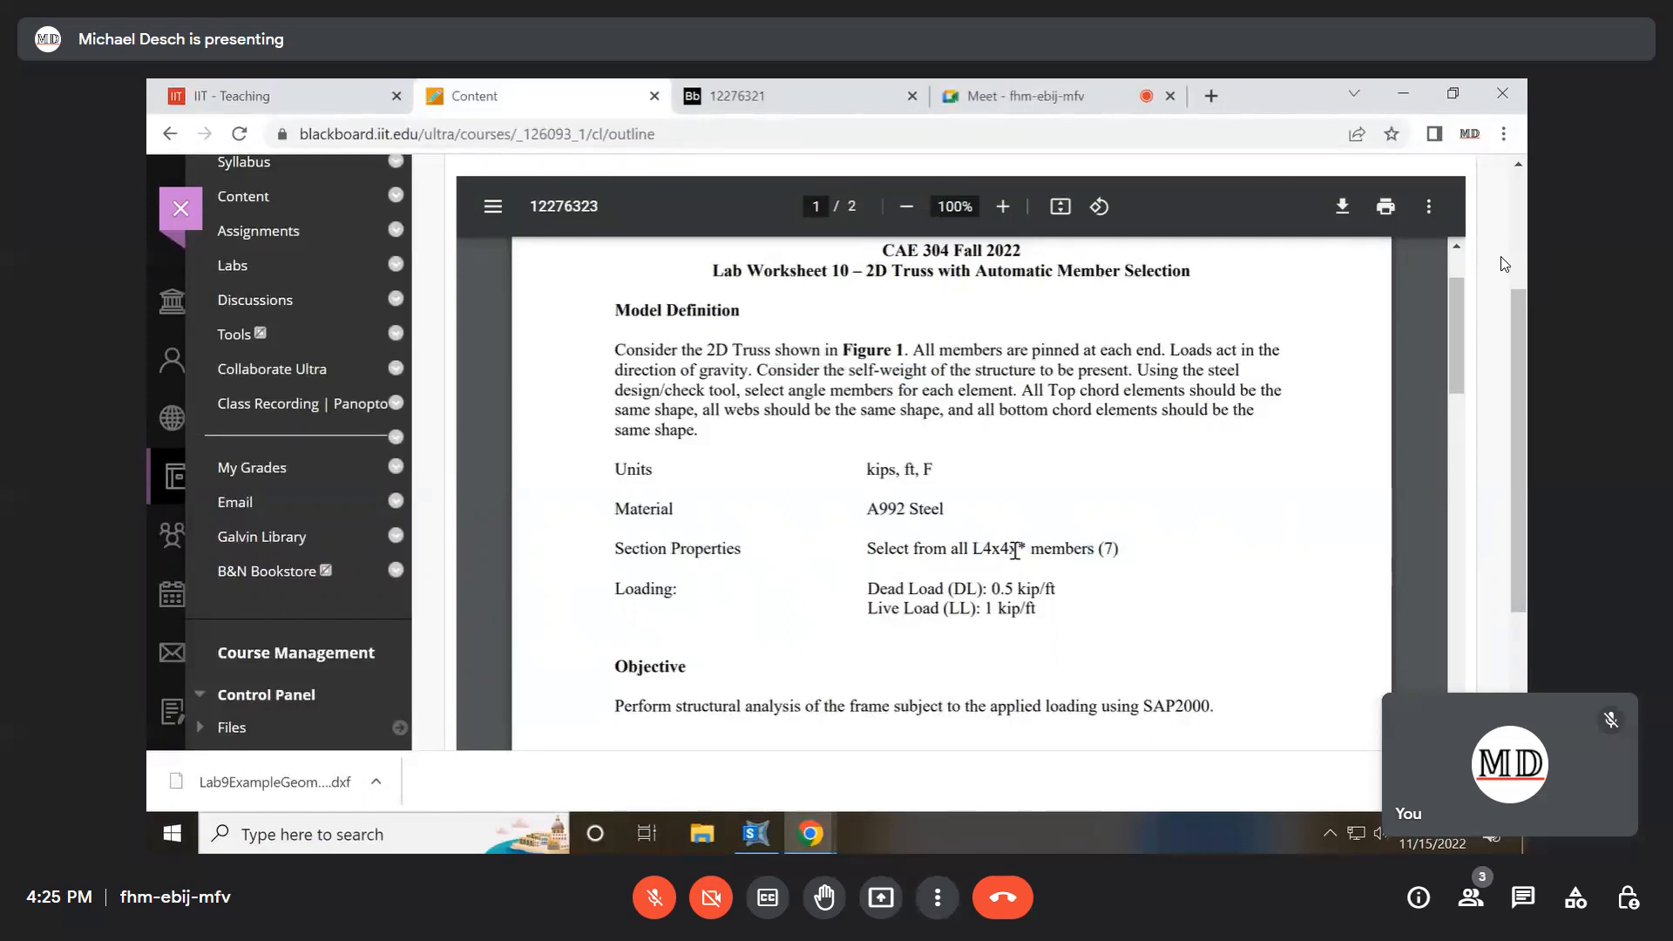
pyautogui.hotkey('alt', 'Tab')
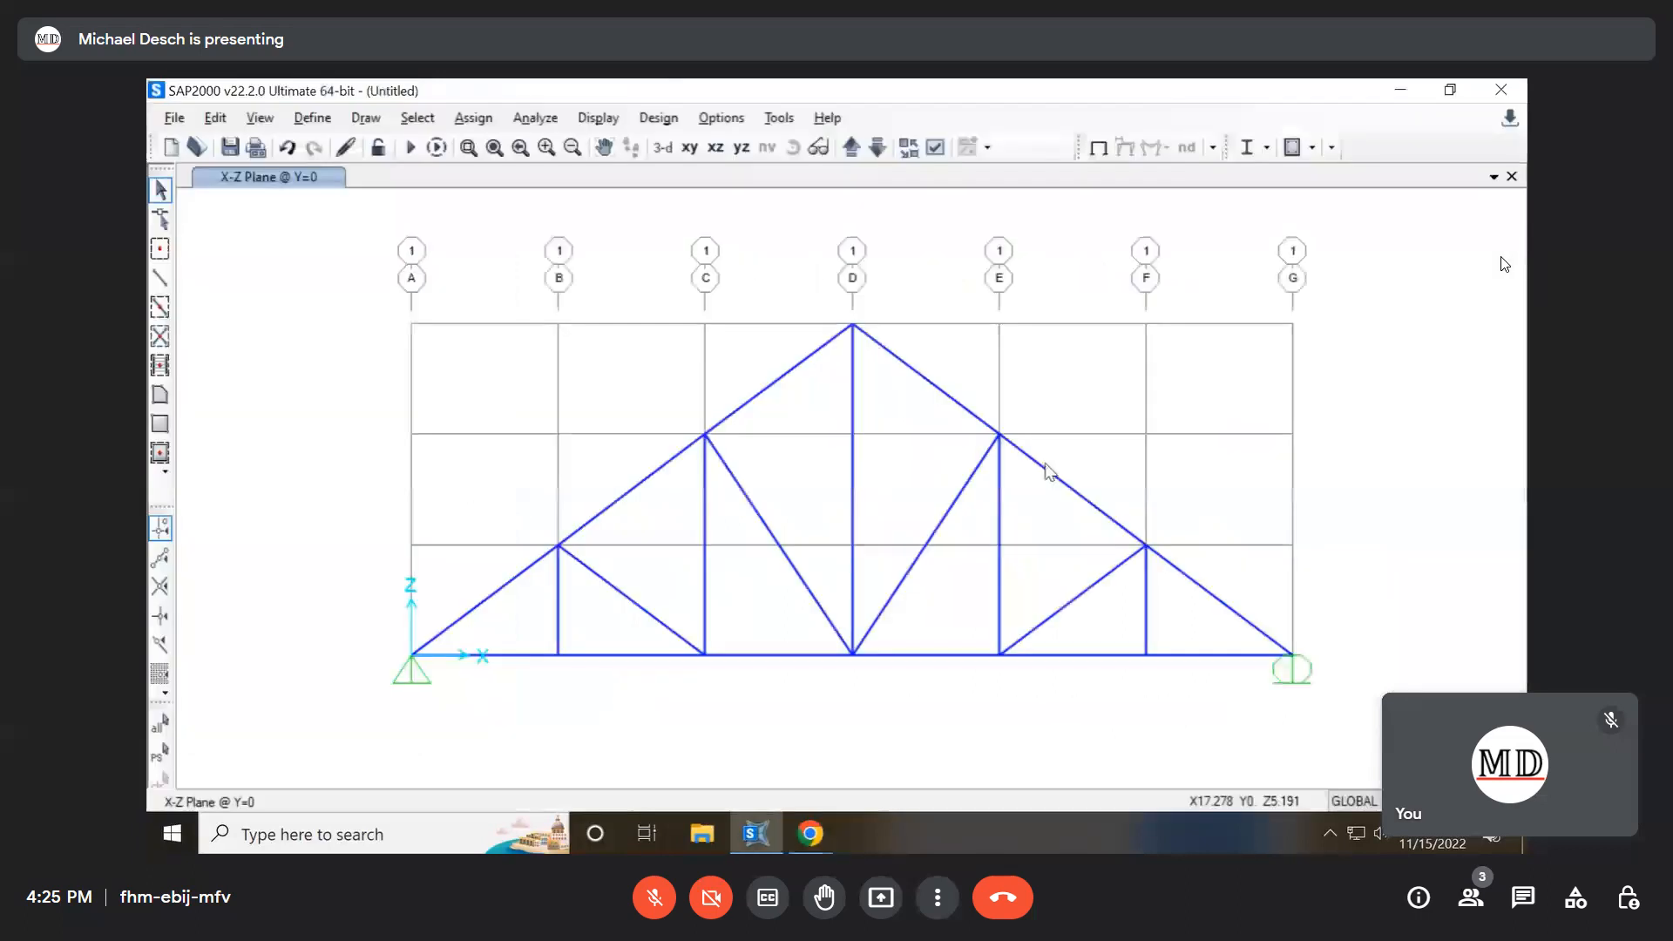
# Select the six bottom chord members with their joints, define a group named BC, and add the selection to it
pyautogui.moveTo(380, 650)
pyautogui.mouseDown()
pyautogui.moveTo(1173, 702)
pyautogui.moveTo(1407, 667)
pyautogui.moveTo(253, 695)
pyautogui.moveTo(375, 659)
pyautogui.mouseUp()
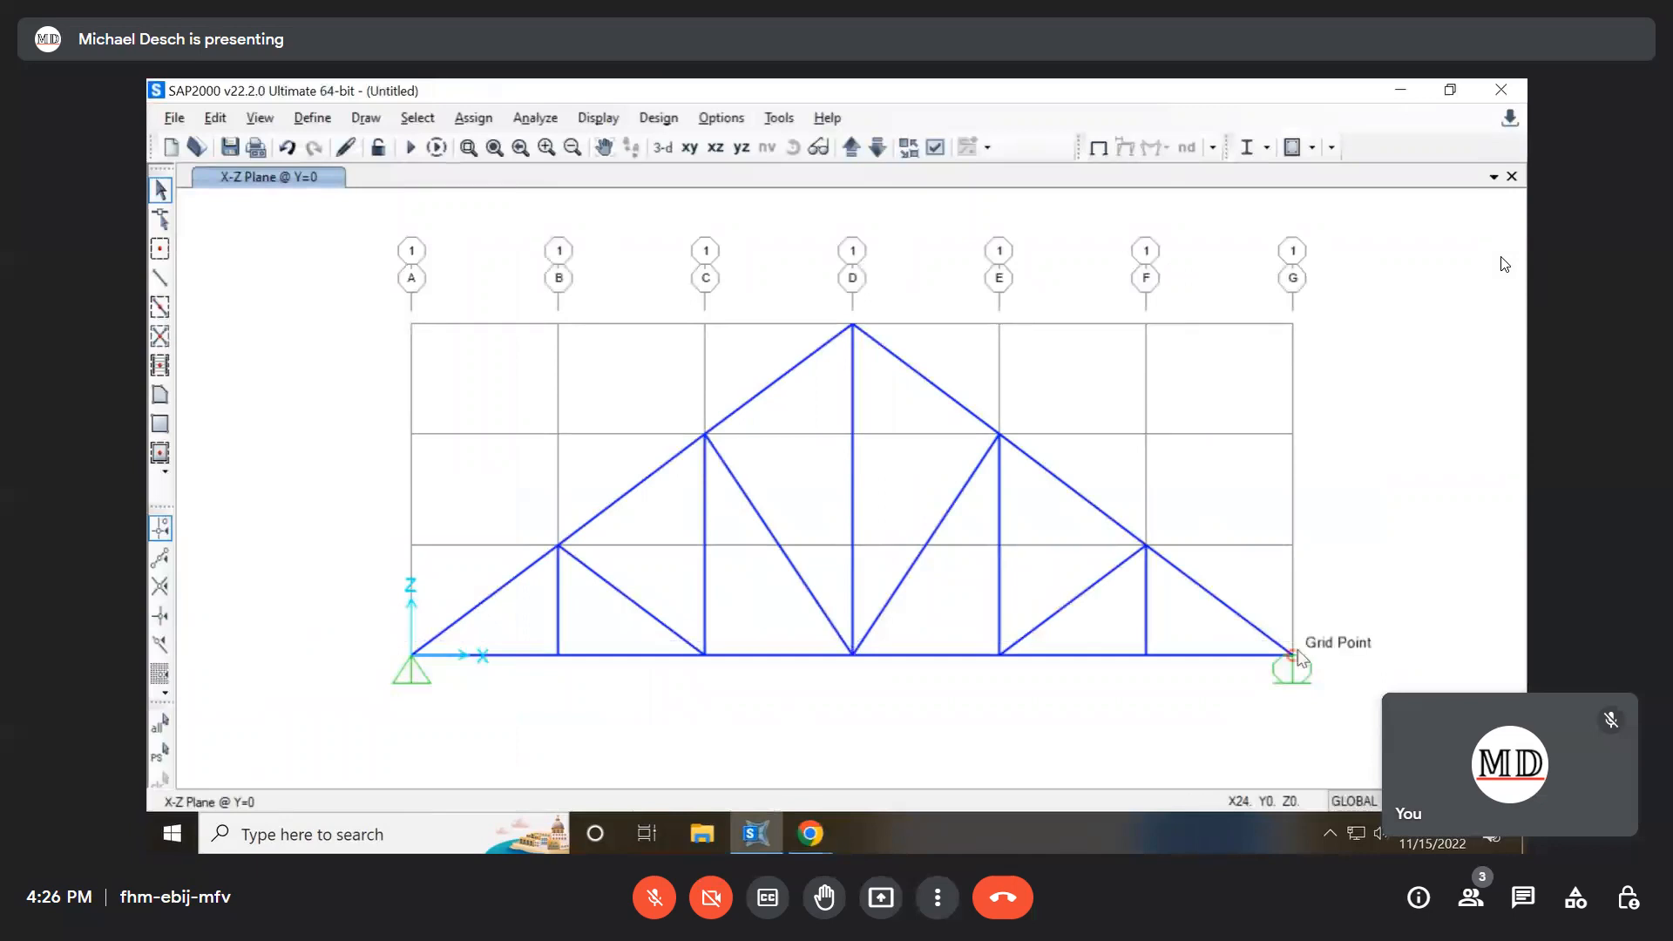
pyautogui.moveTo(353, 643); pyautogui.dragTo(1442, 681)
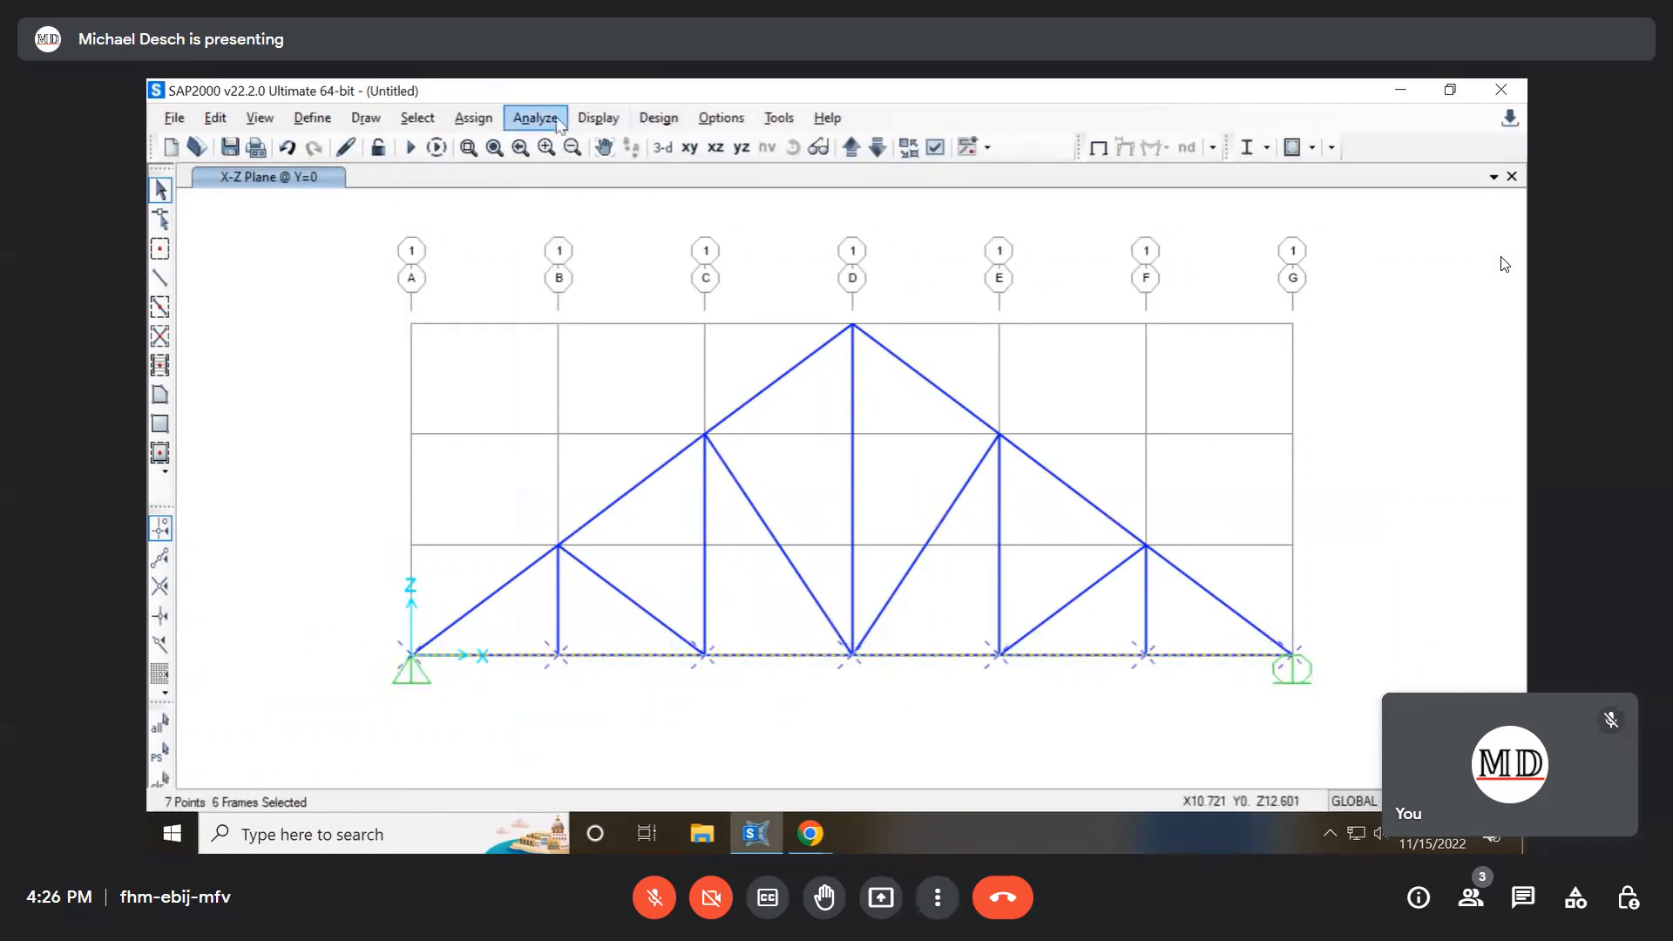
pyautogui.click(473, 118)
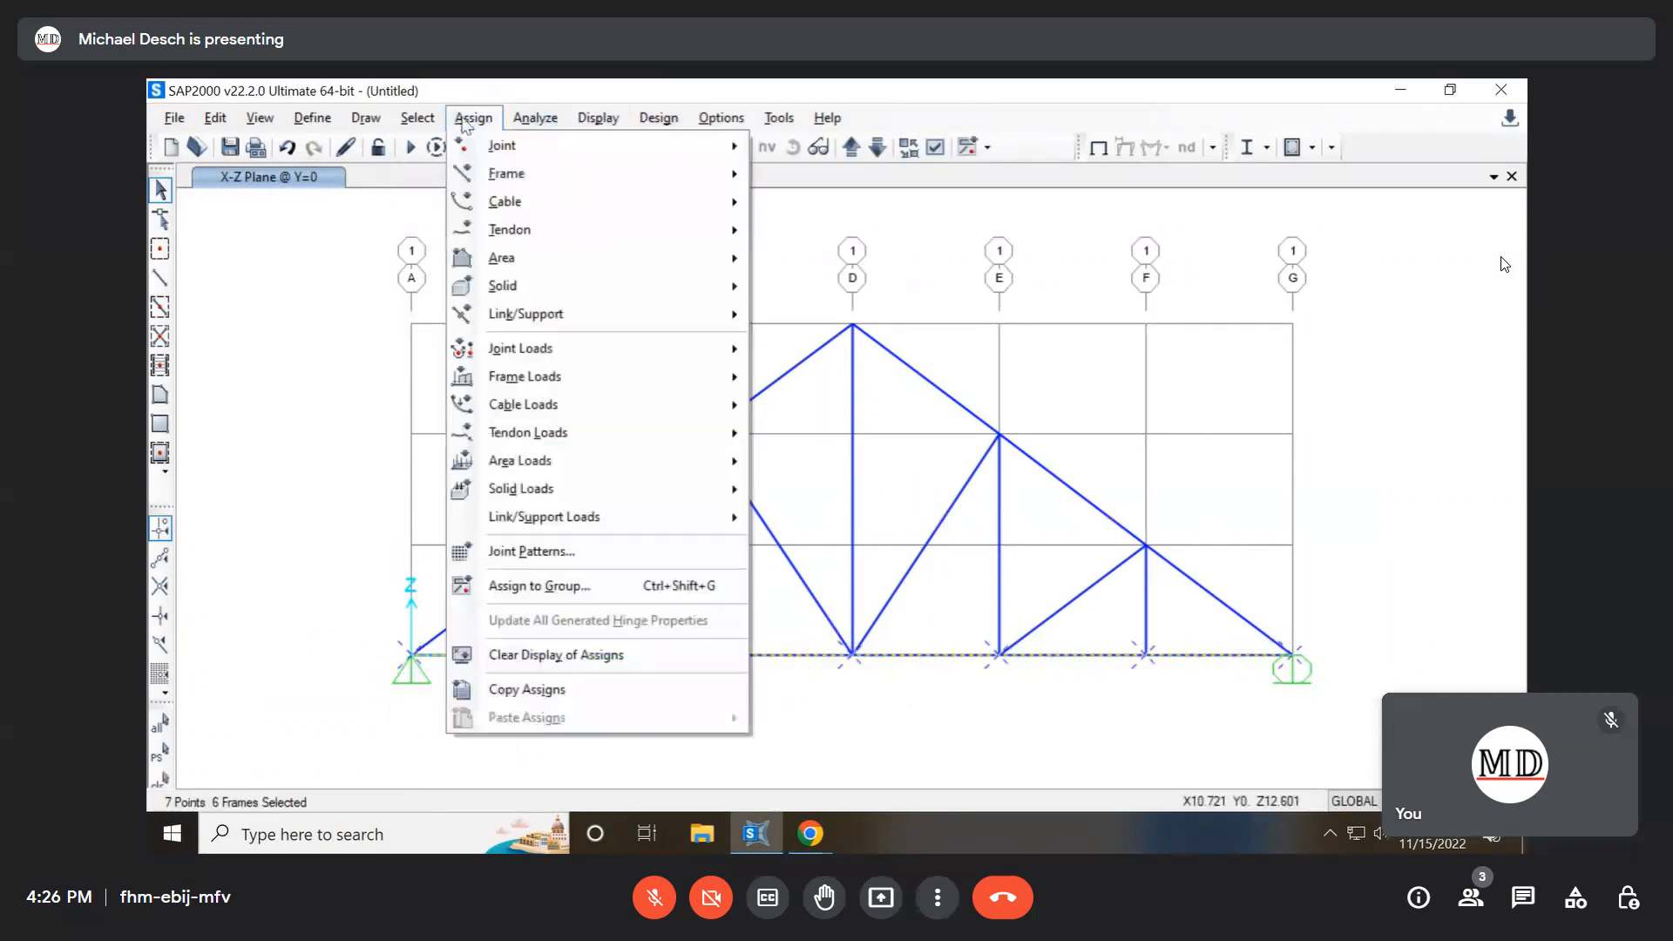
pyautogui.click(619, 596)
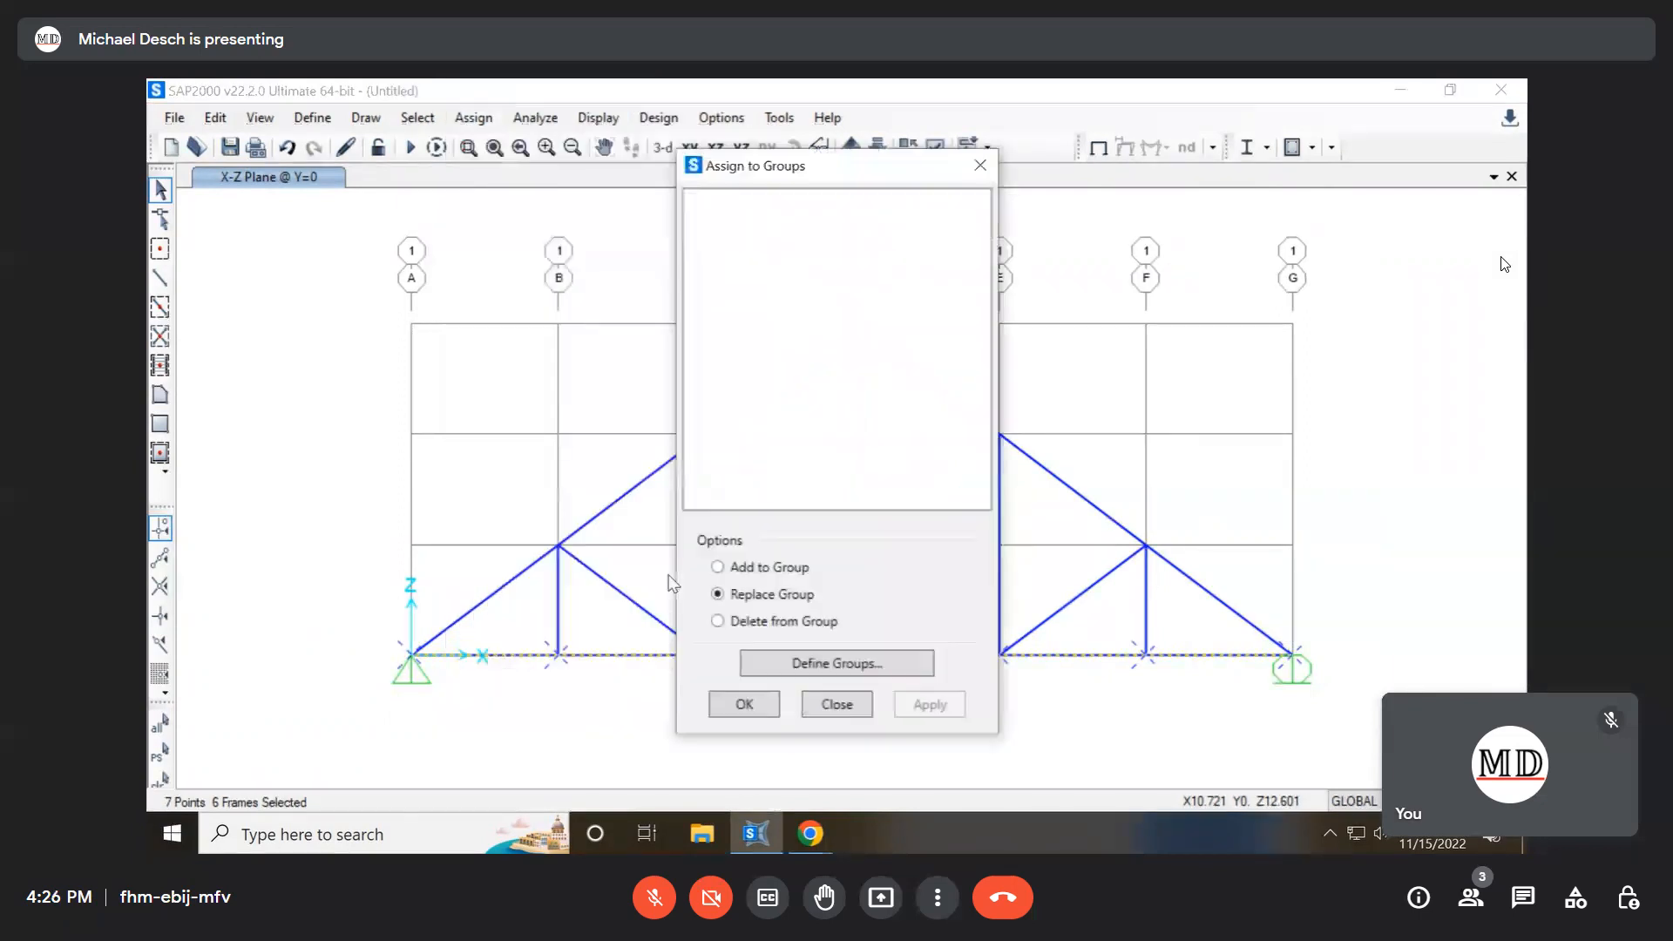
pyautogui.click(830, 665)
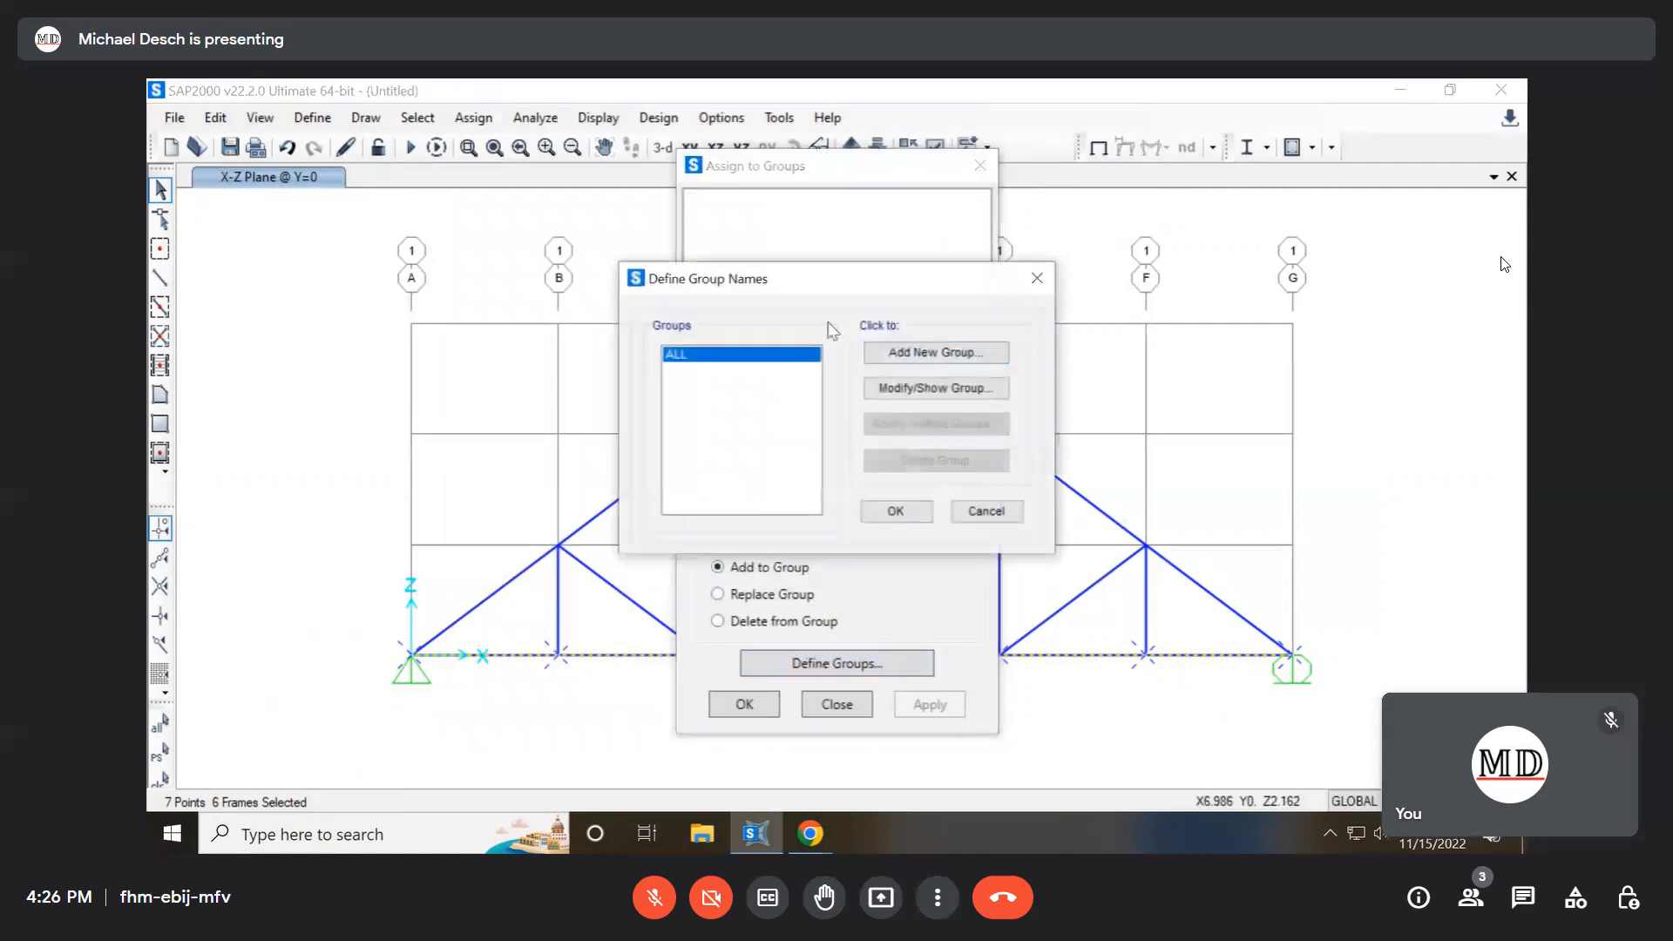
pyautogui.click(938, 353)
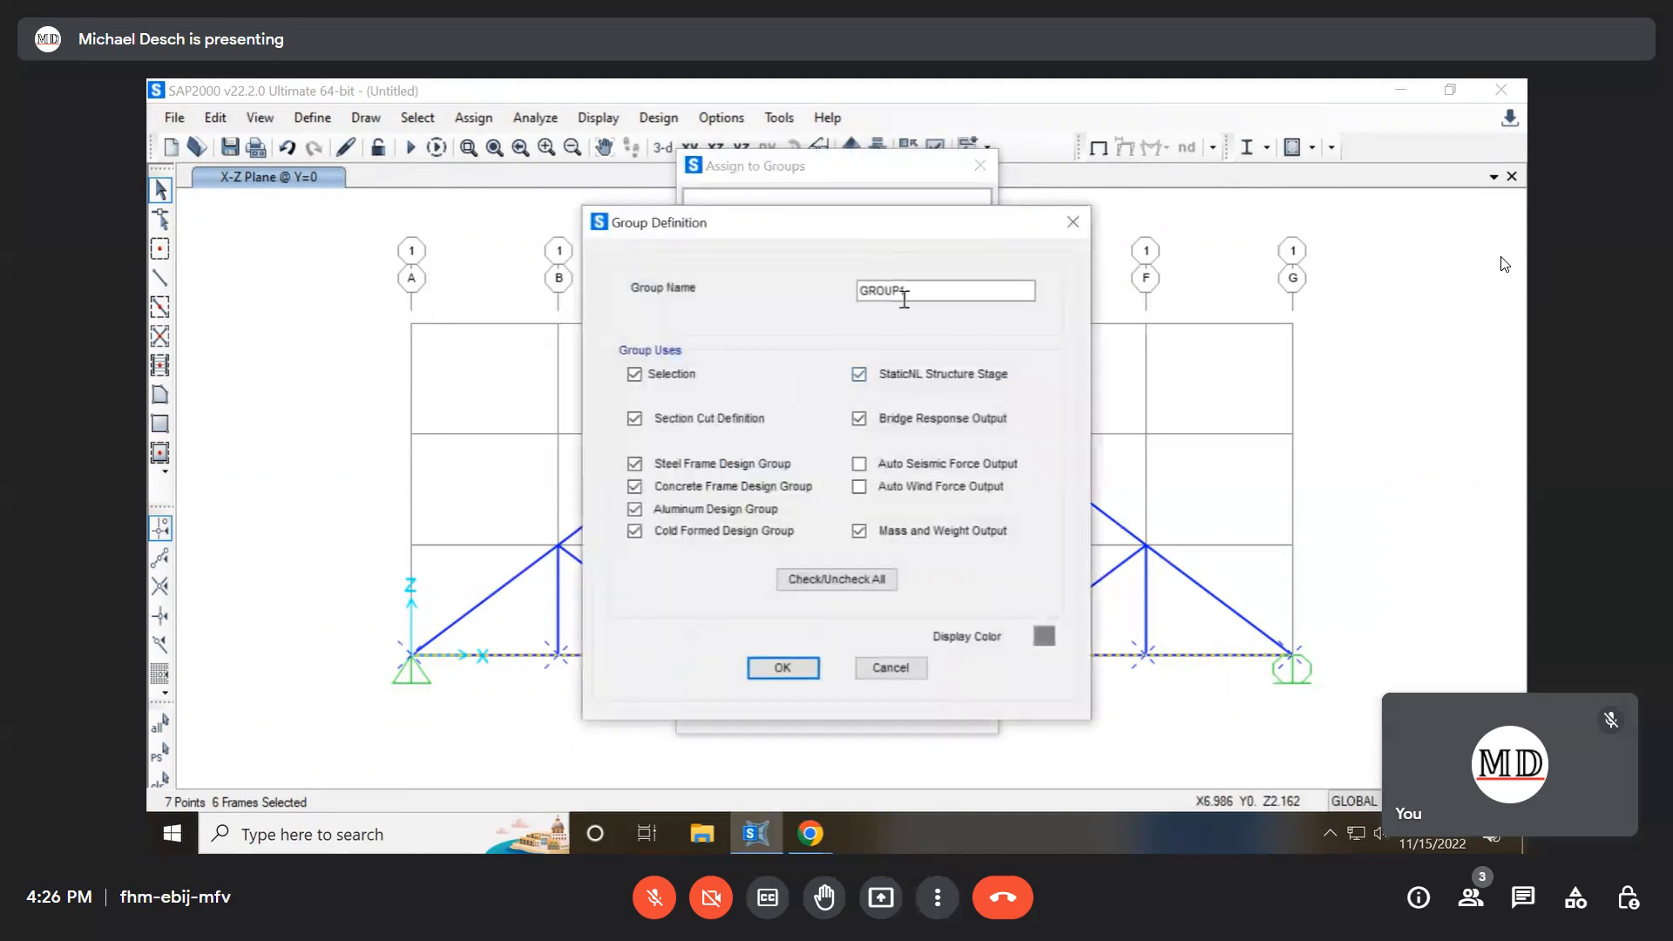
pyautogui.write('BC')
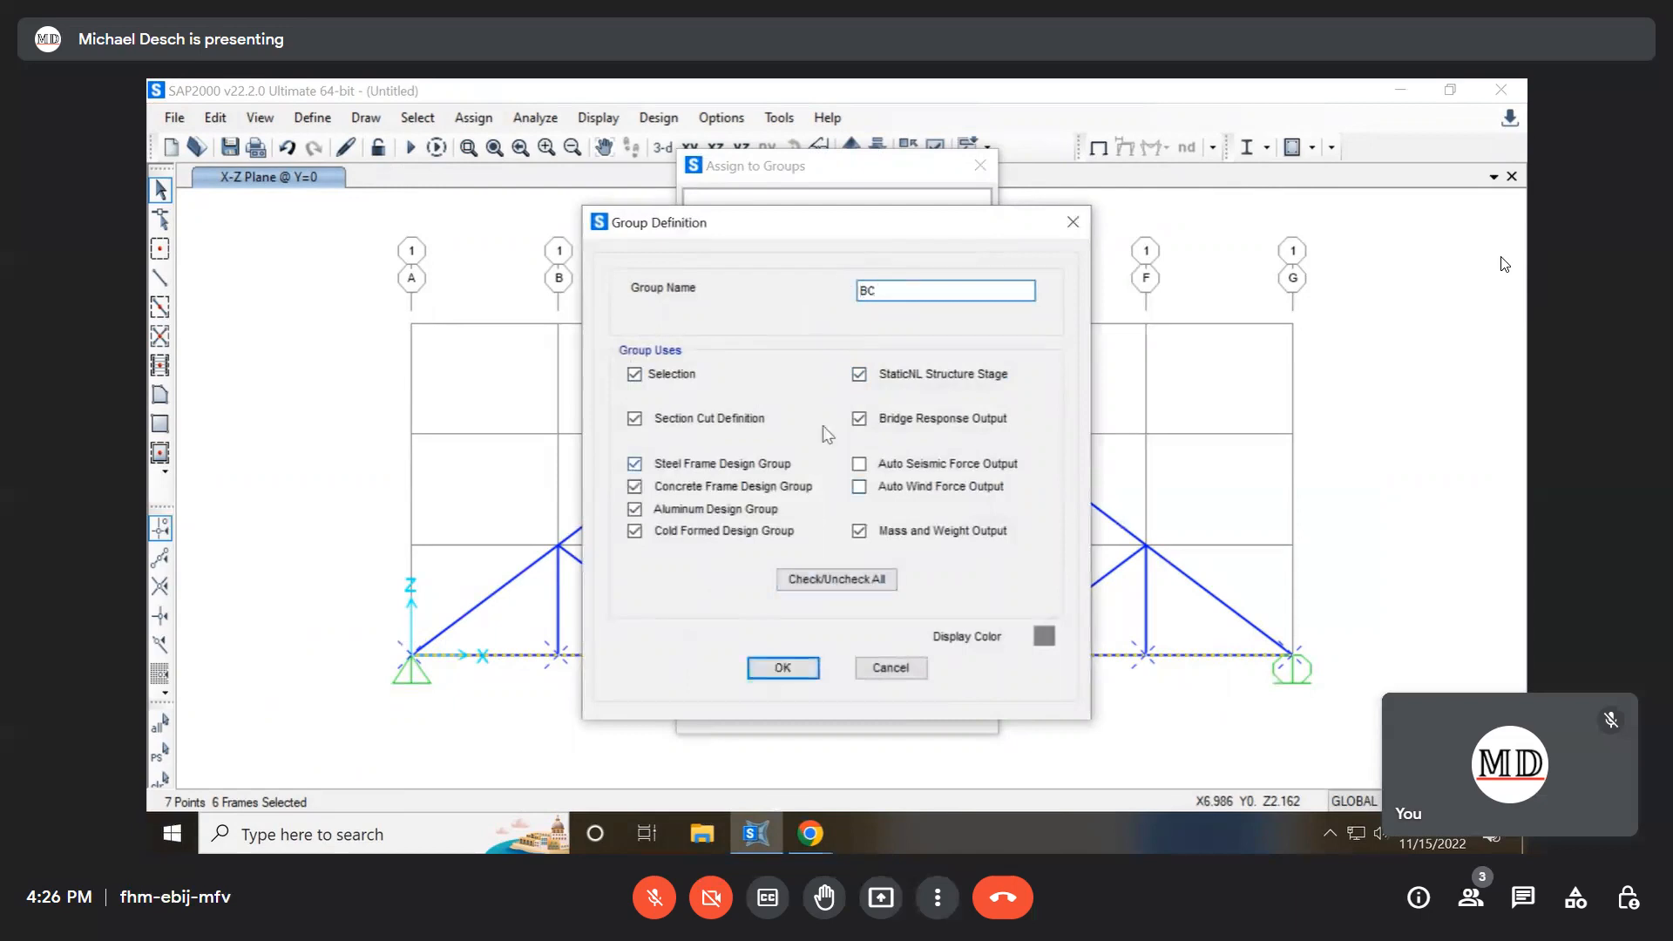
pyautogui.click(782, 668)
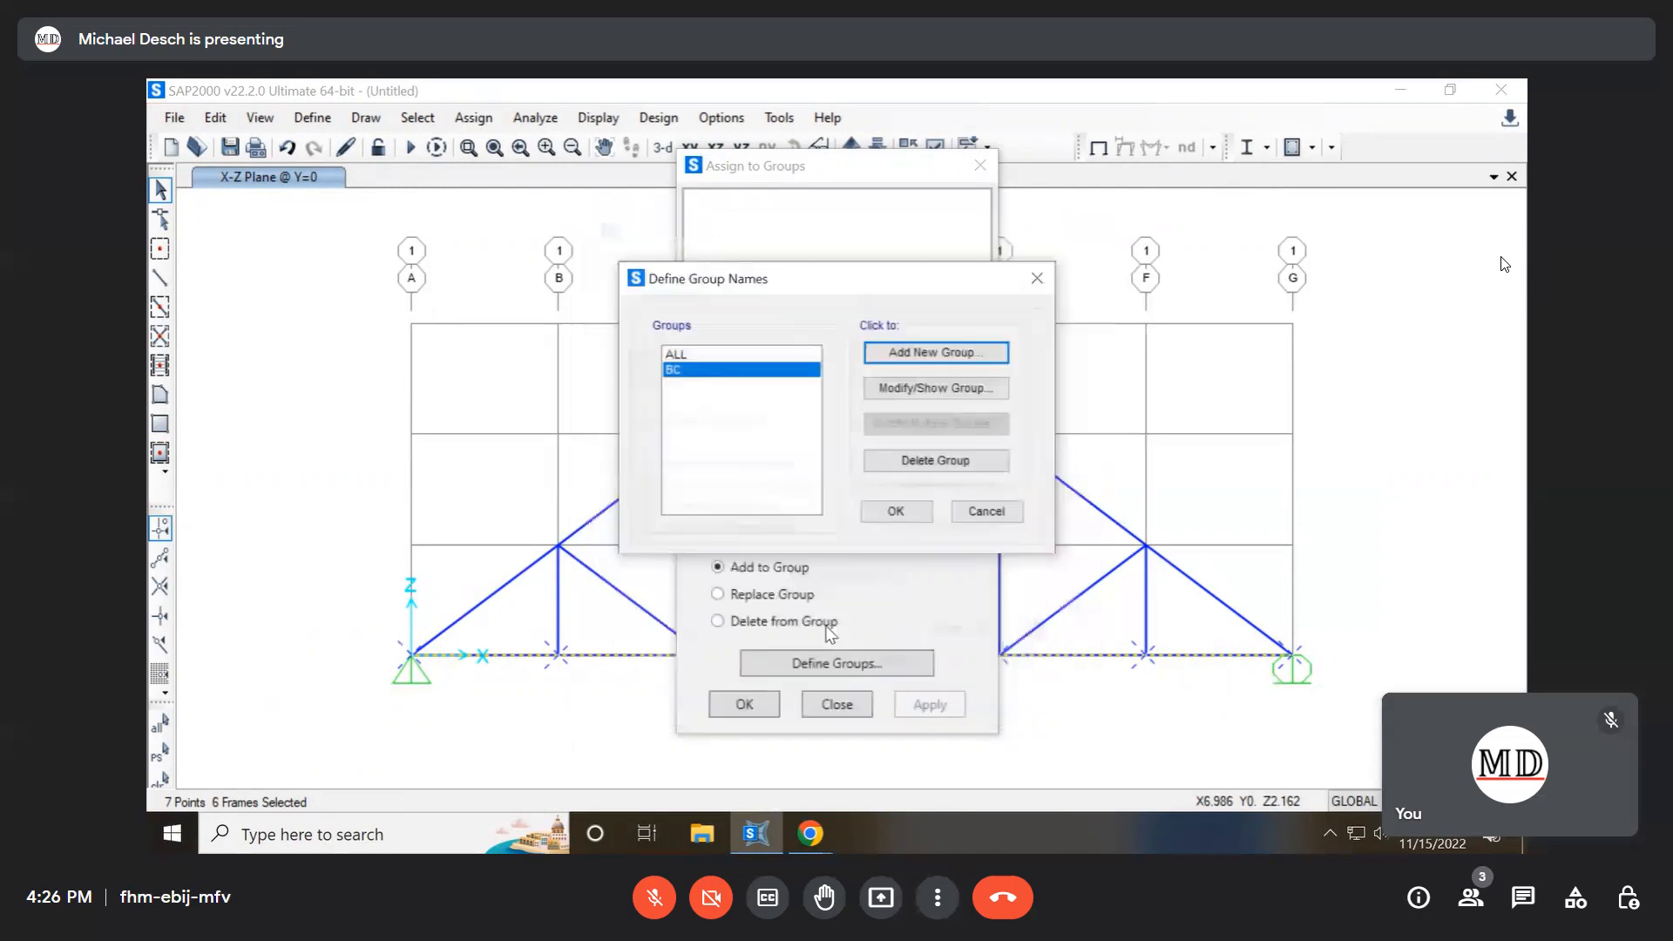
pyautogui.click(907, 508)
pyautogui.click(720, 204)
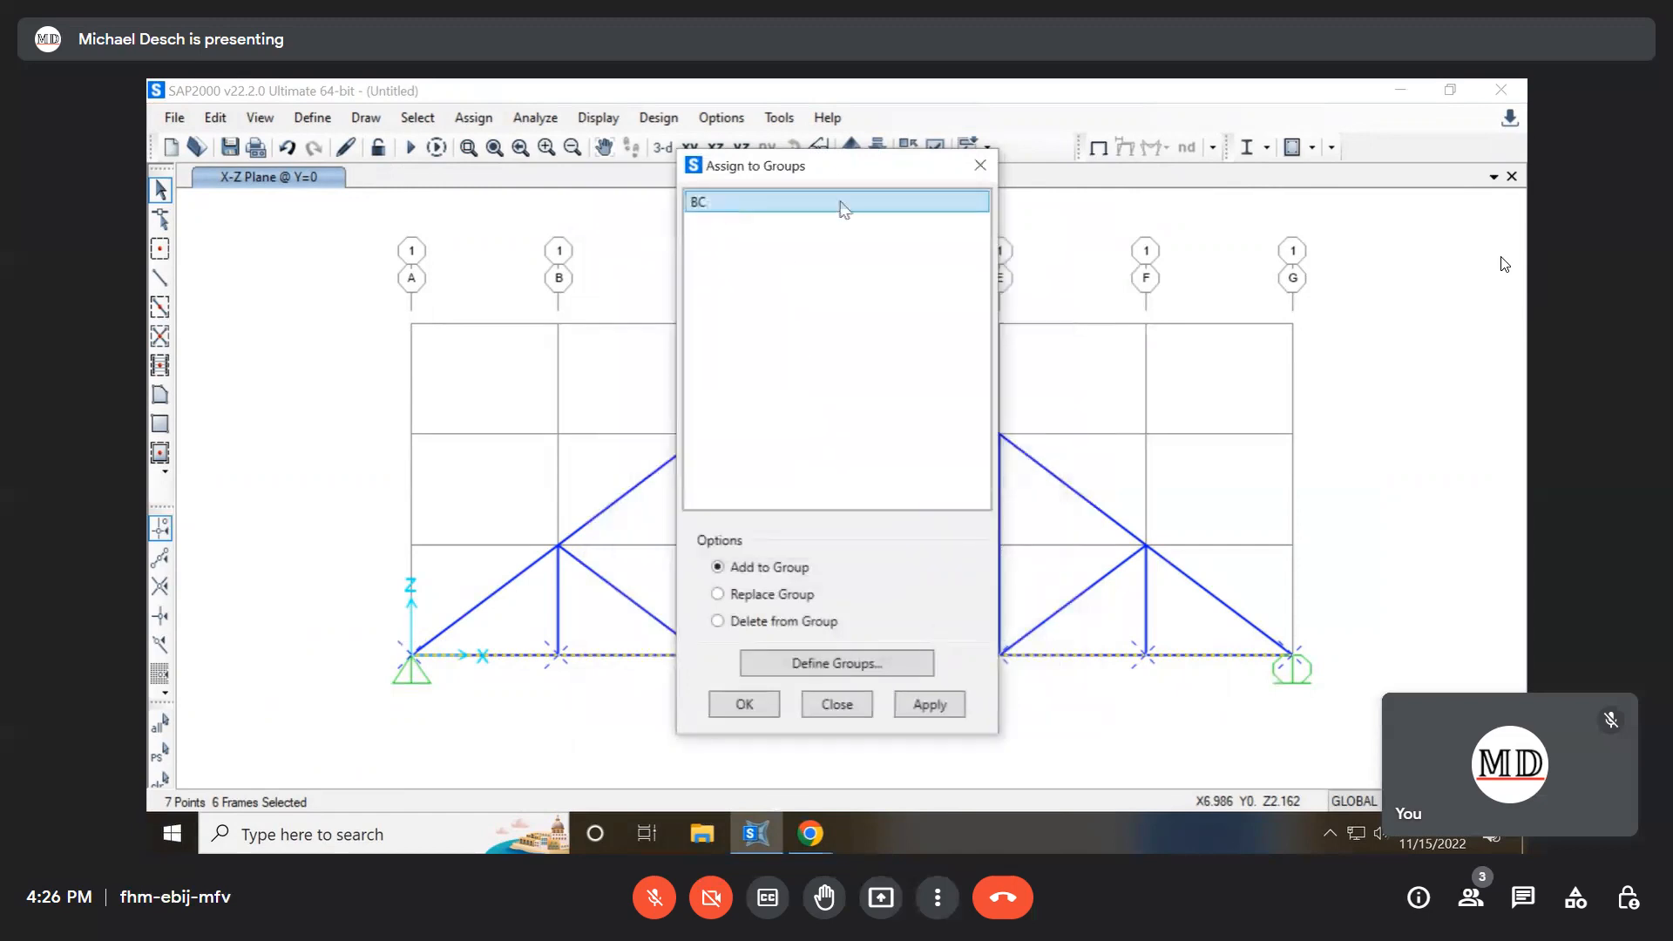
pyautogui.click(755, 703)
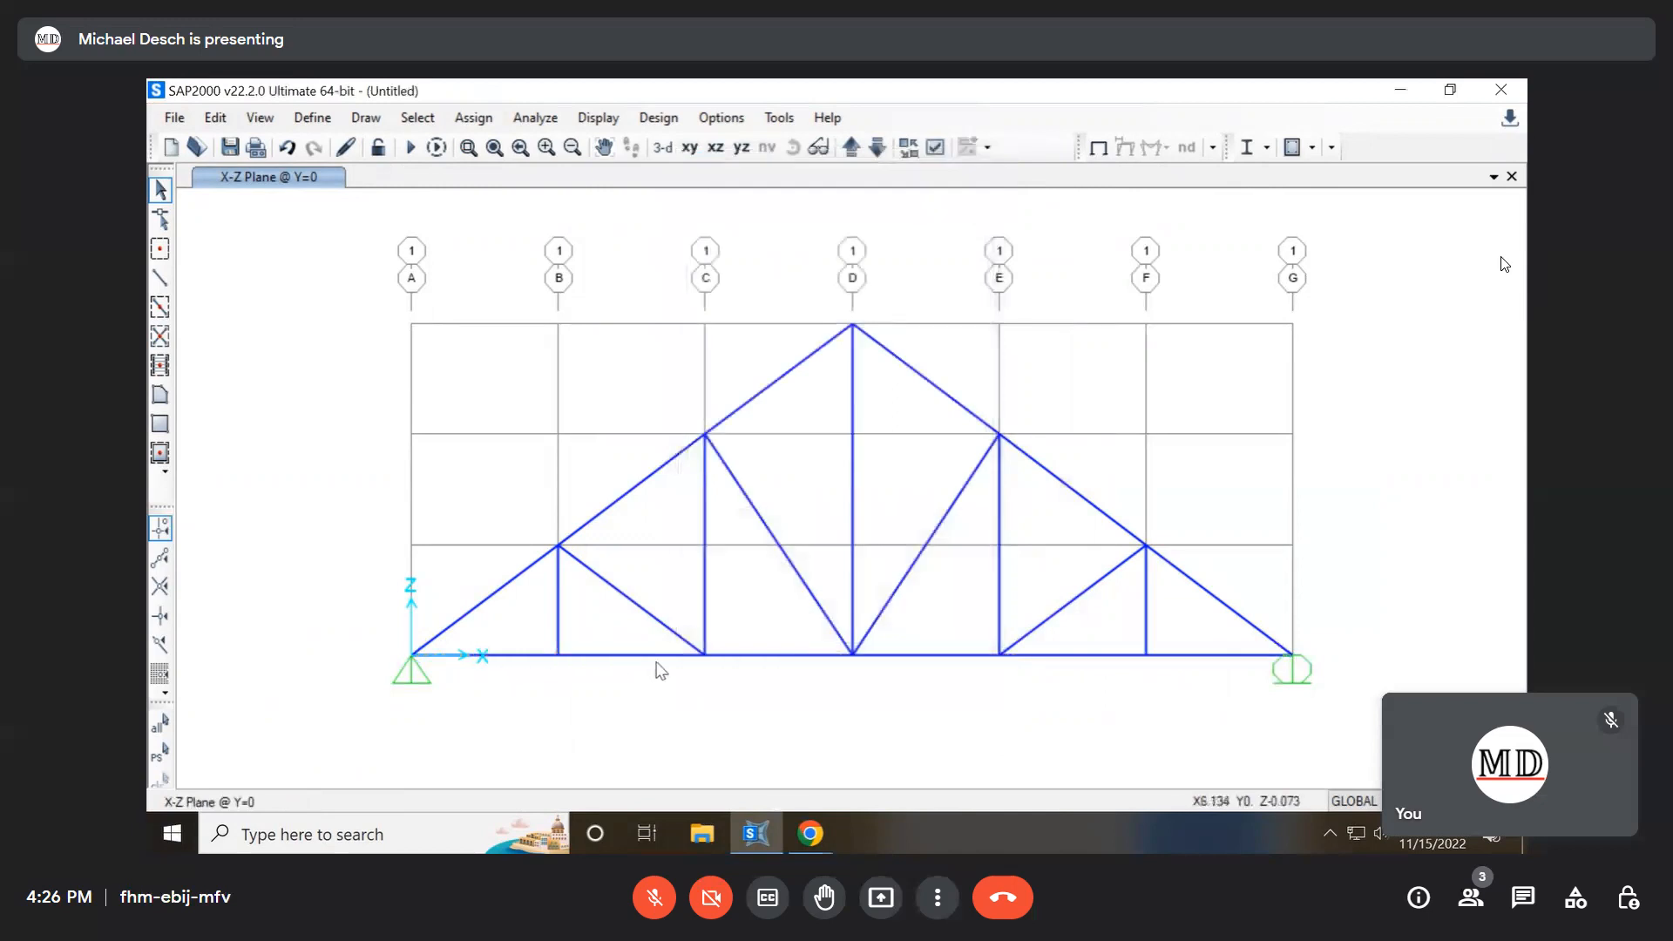
# Check the group assignment of the bottom chord member between grid lines F and G
pyautogui.click(1198, 659)
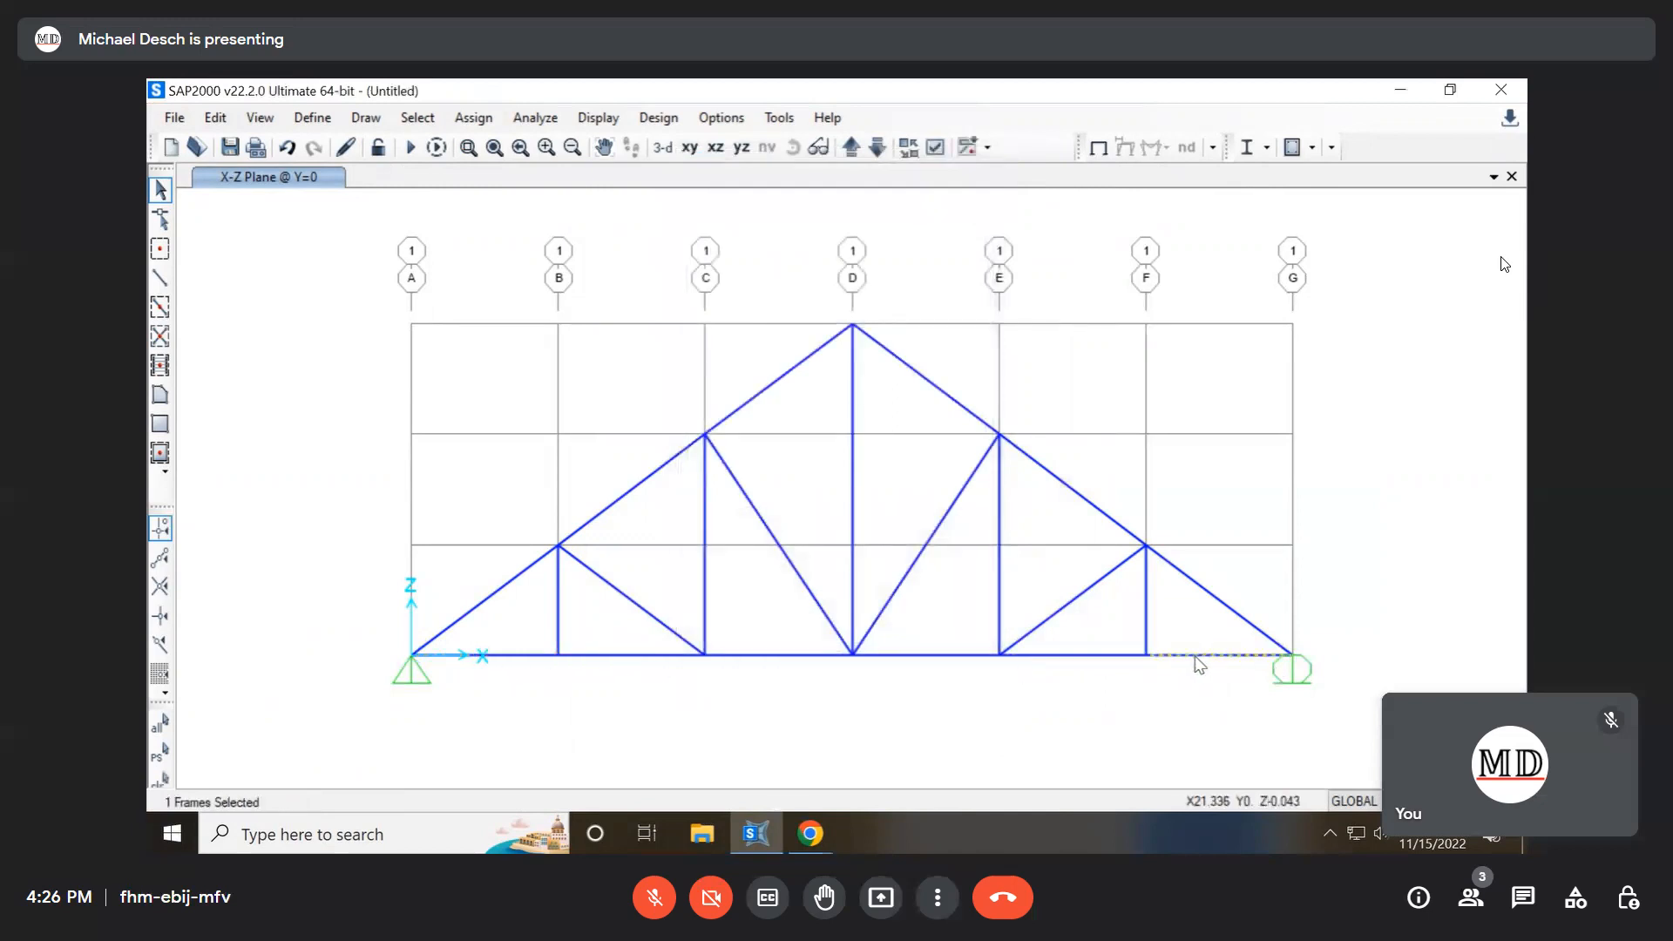
pyautogui.rightClick(1198, 659)
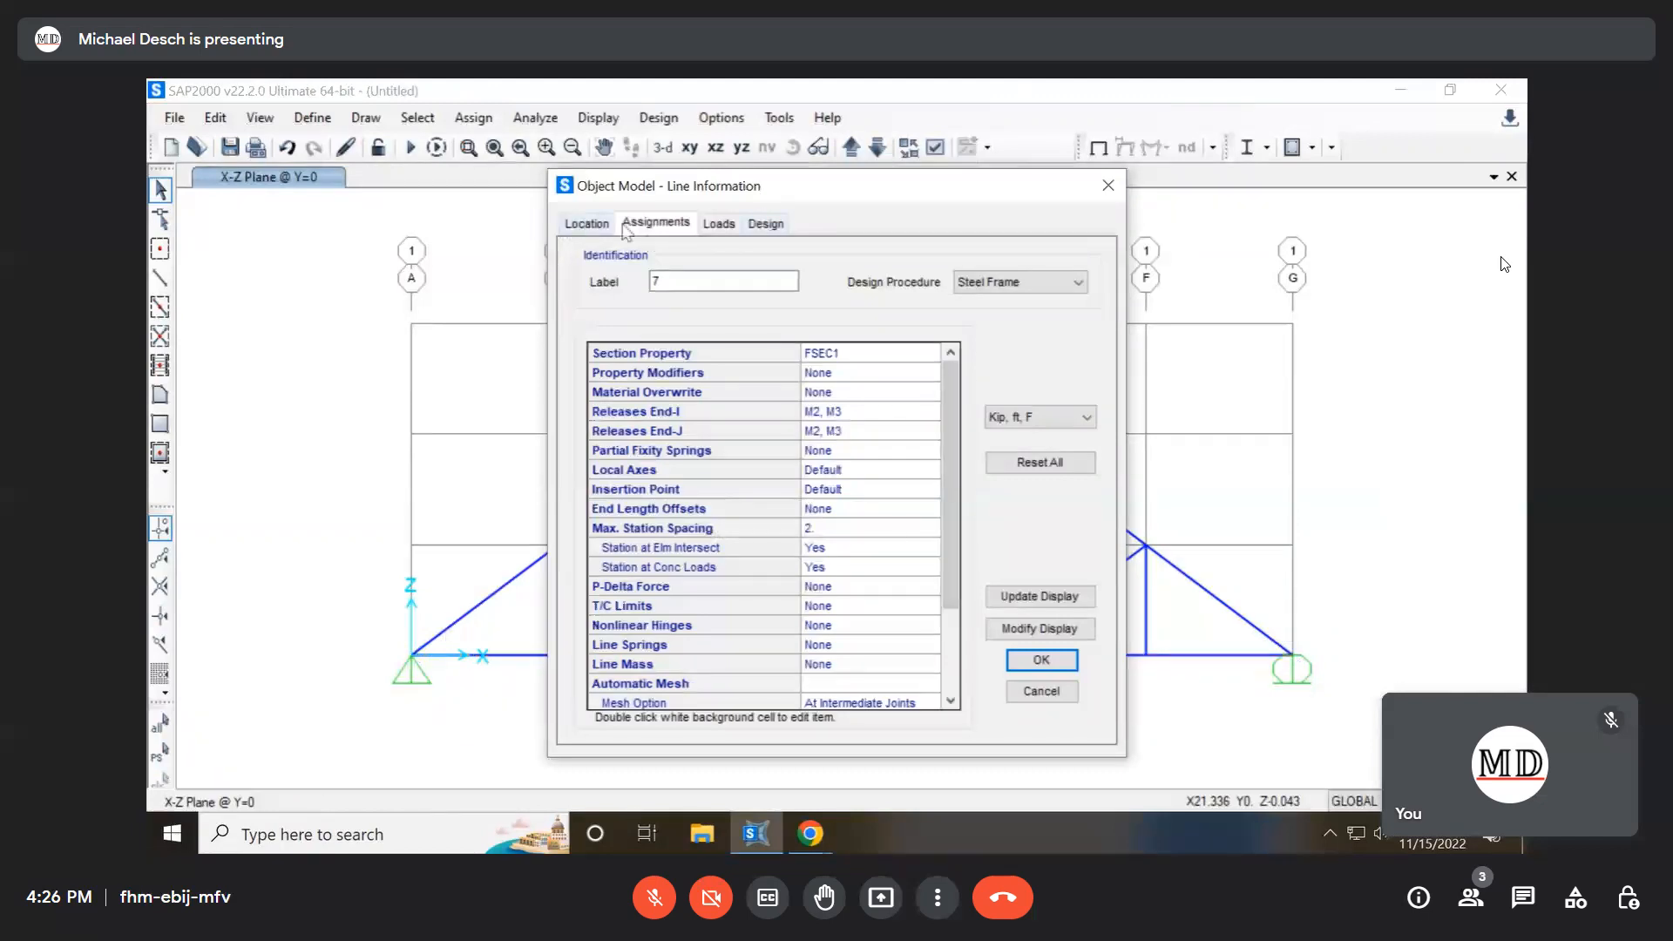
pyautogui.scroll(-3, 822, 682)
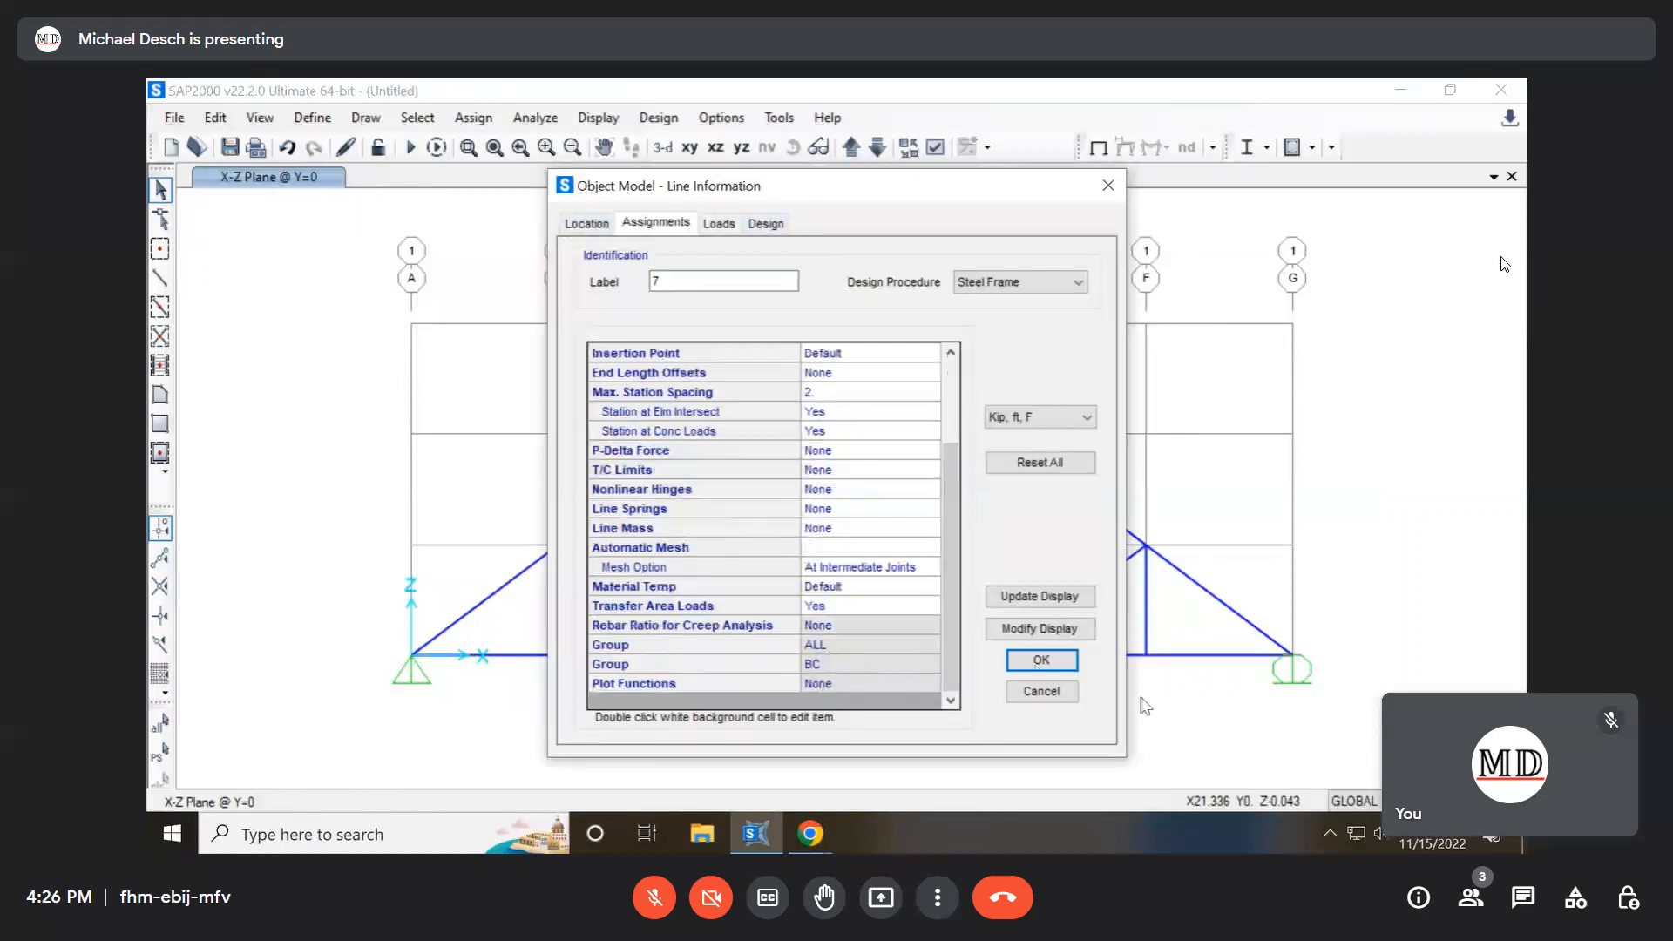
pyautogui.click(1041, 691)
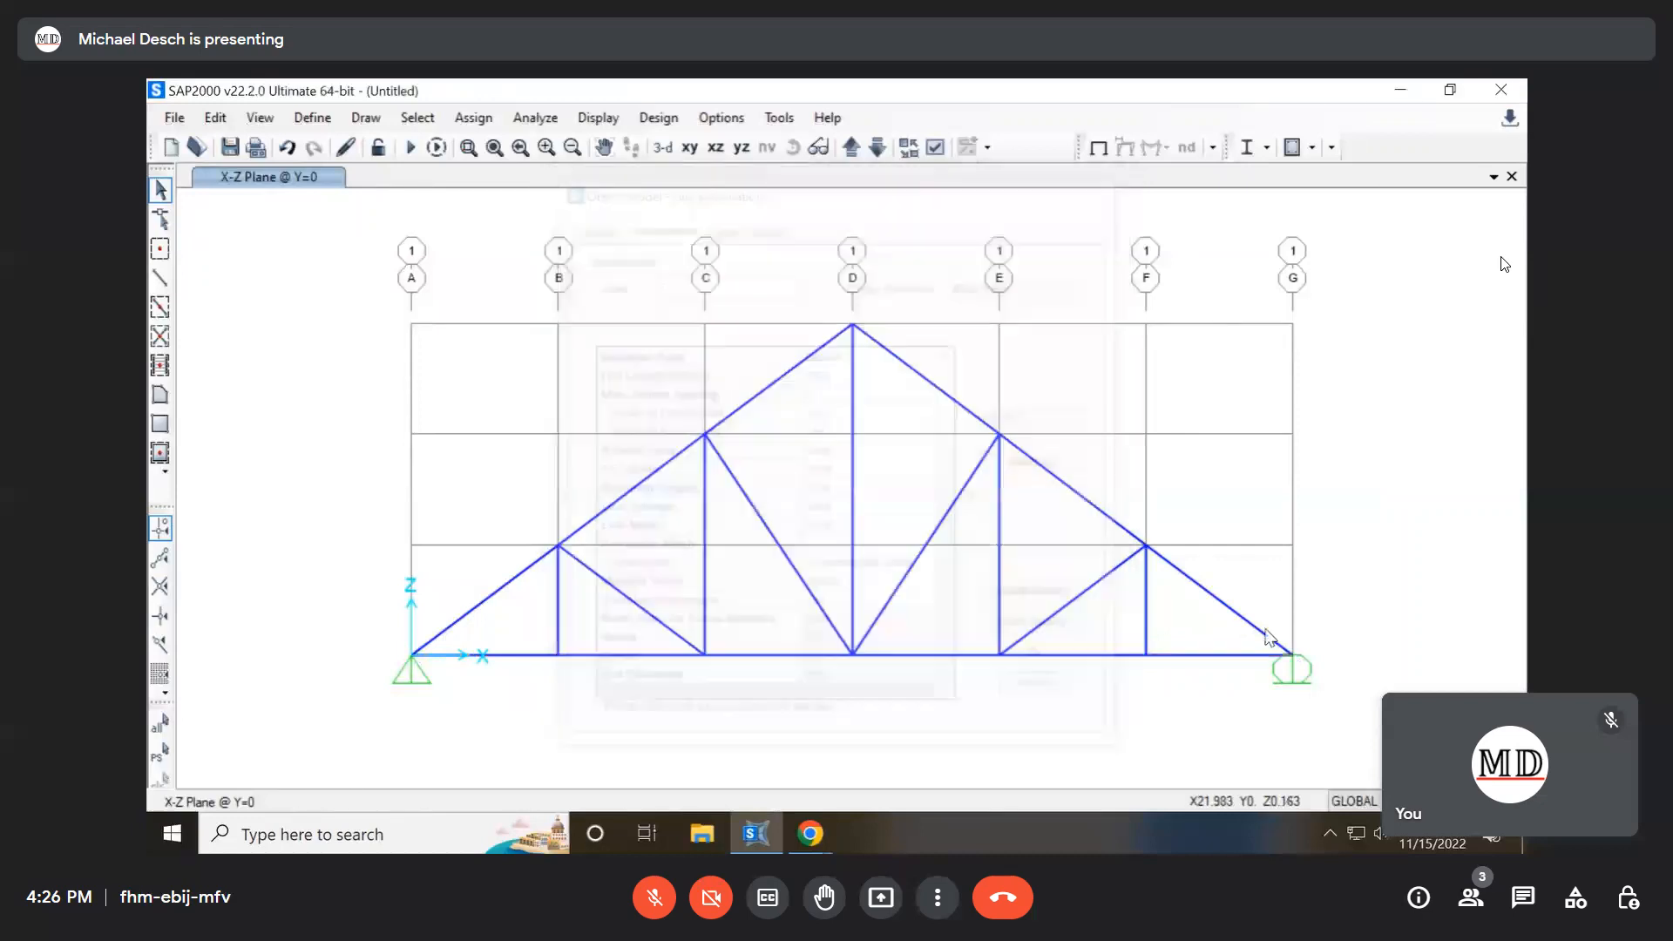
# Select the six top chord members and define a new group named TC
pyautogui.click(1199, 591)
pyautogui.click(1114, 518)
pyautogui.click(909, 365)
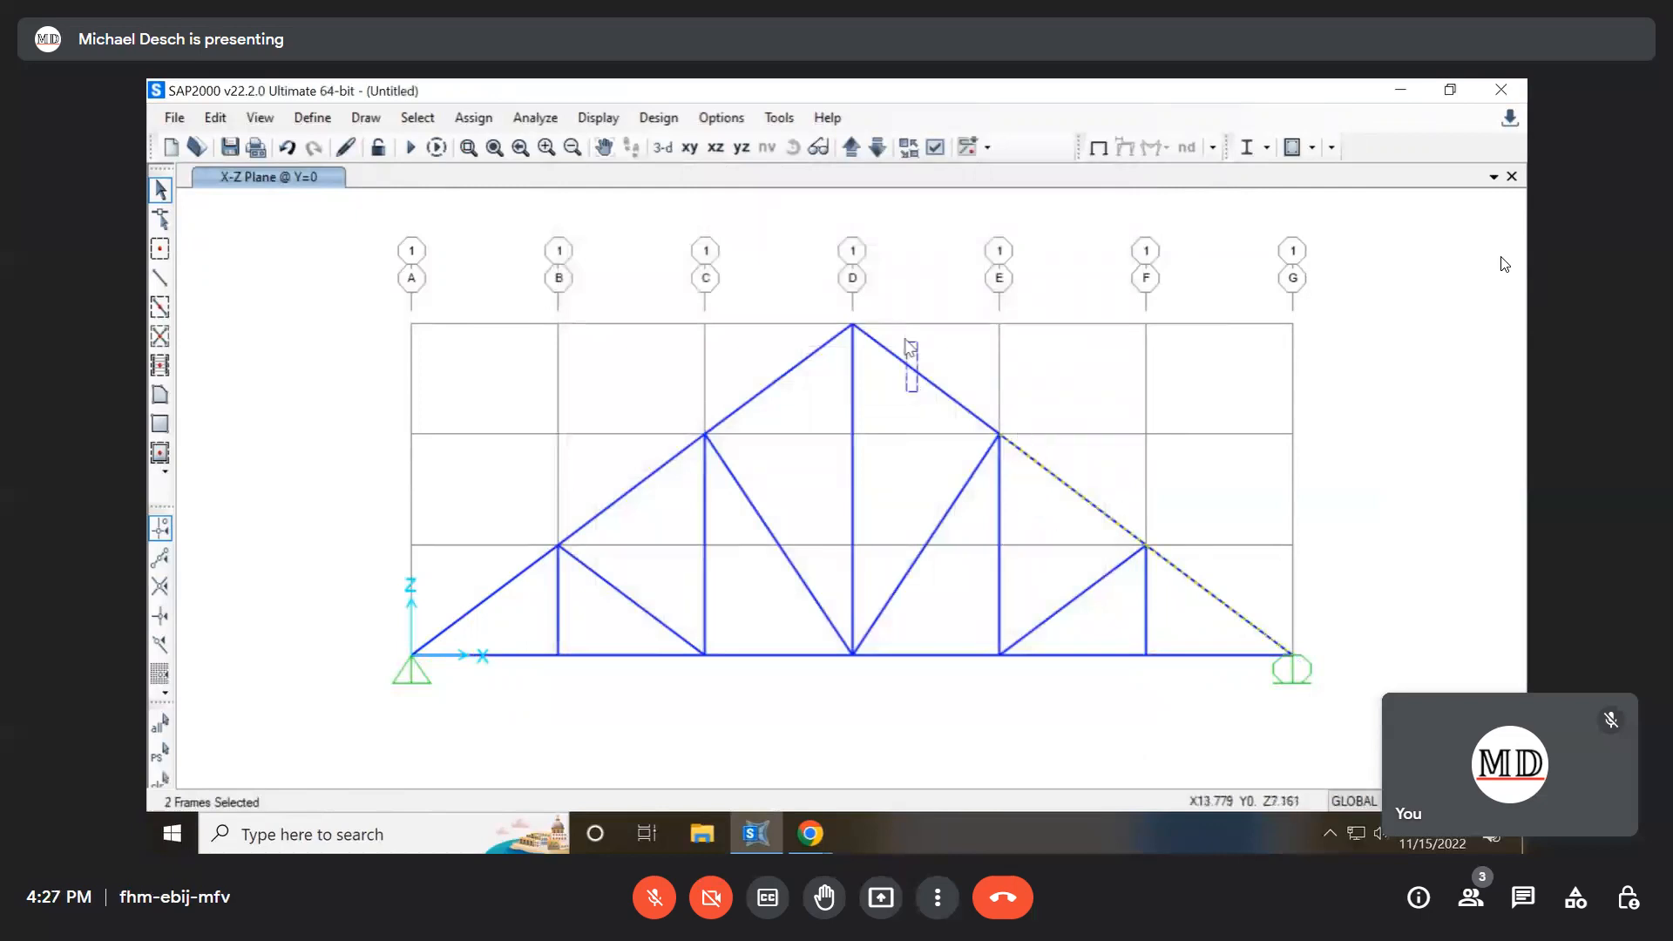
pyautogui.click(775, 382)
pyautogui.click(626, 495)
pyautogui.click(506, 586)
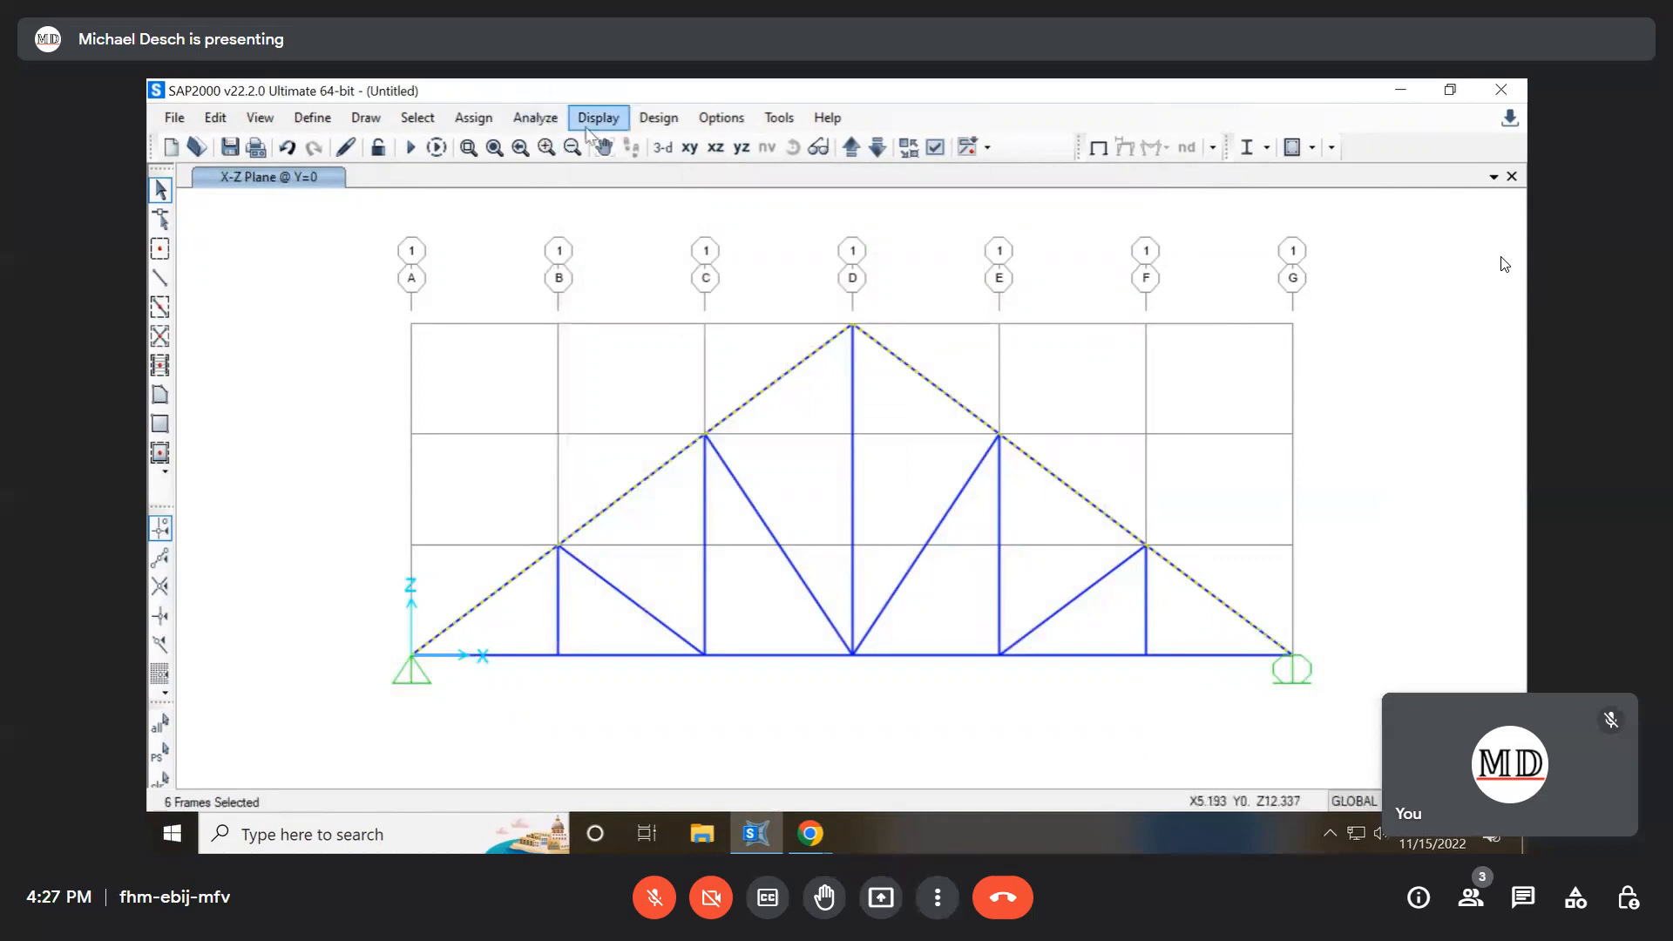
pyautogui.hotkey('ctrl', 'shift', 'g')
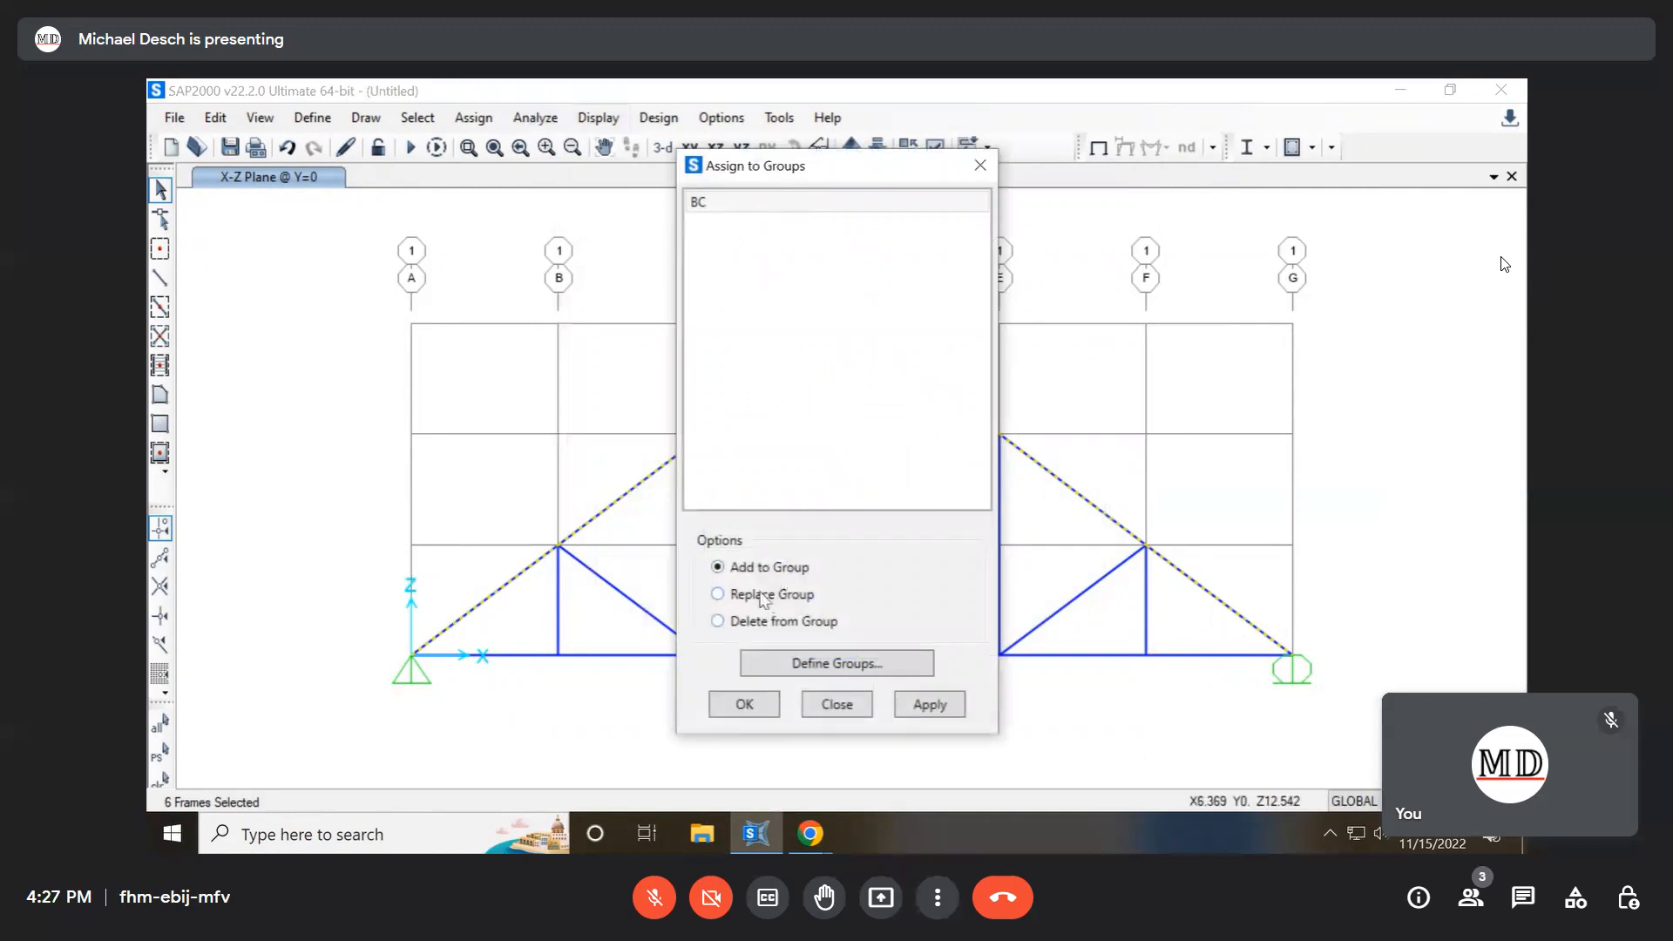
pyautogui.click(841, 664)
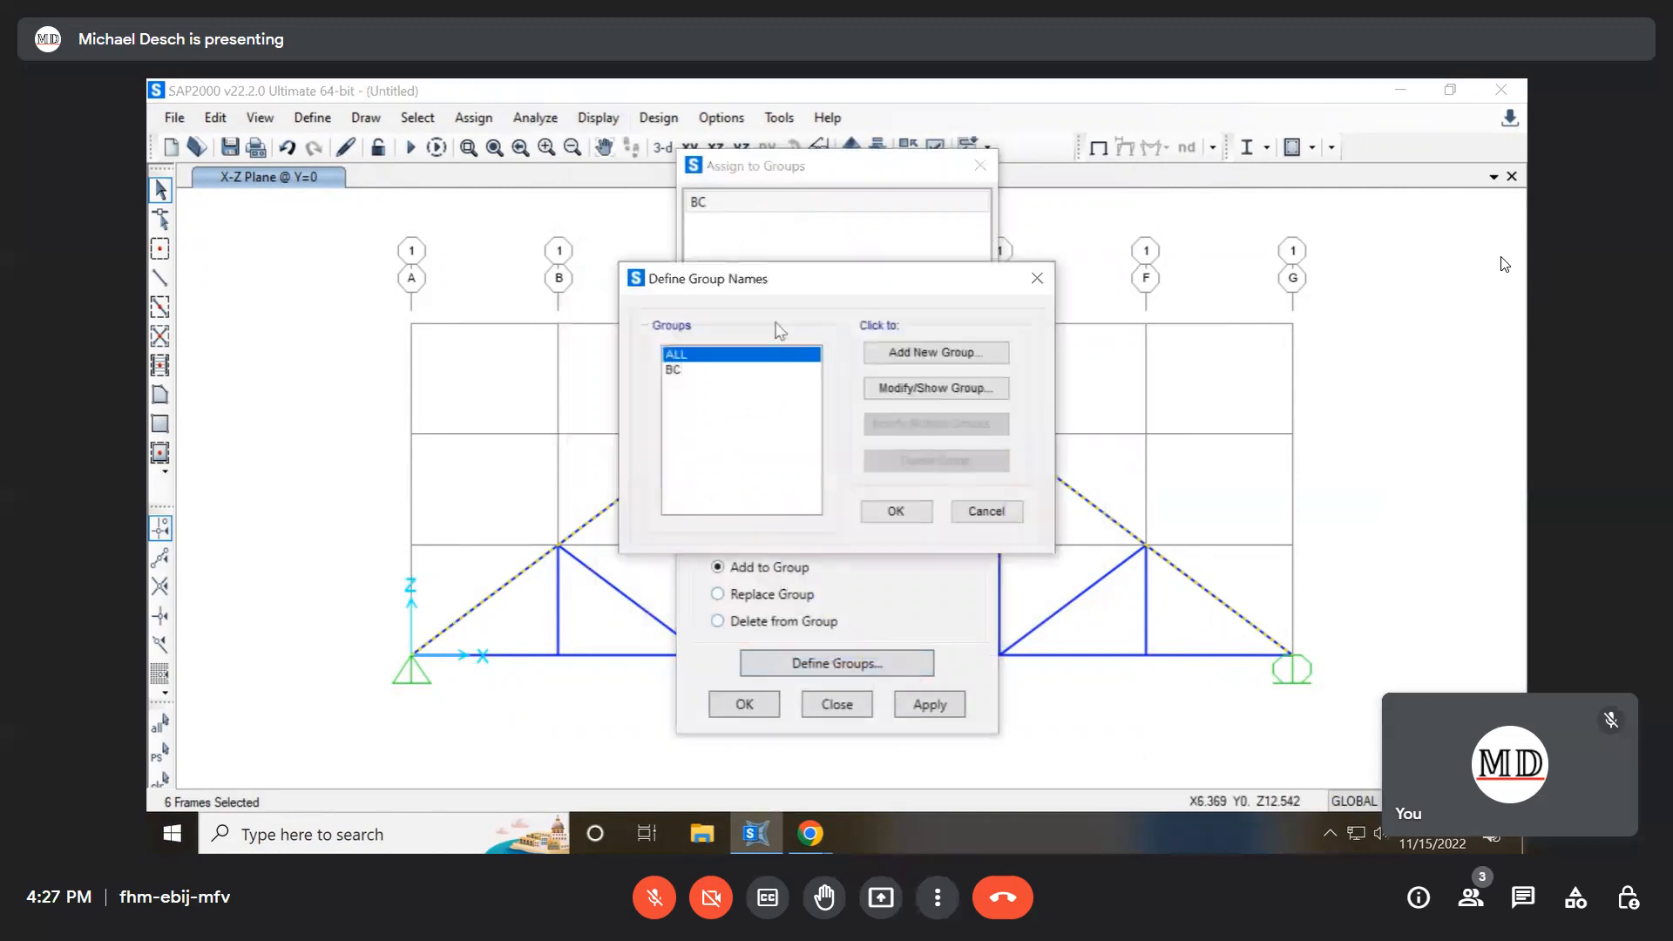
pyautogui.click(941, 353)
pyautogui.doubleClick(930, 290)
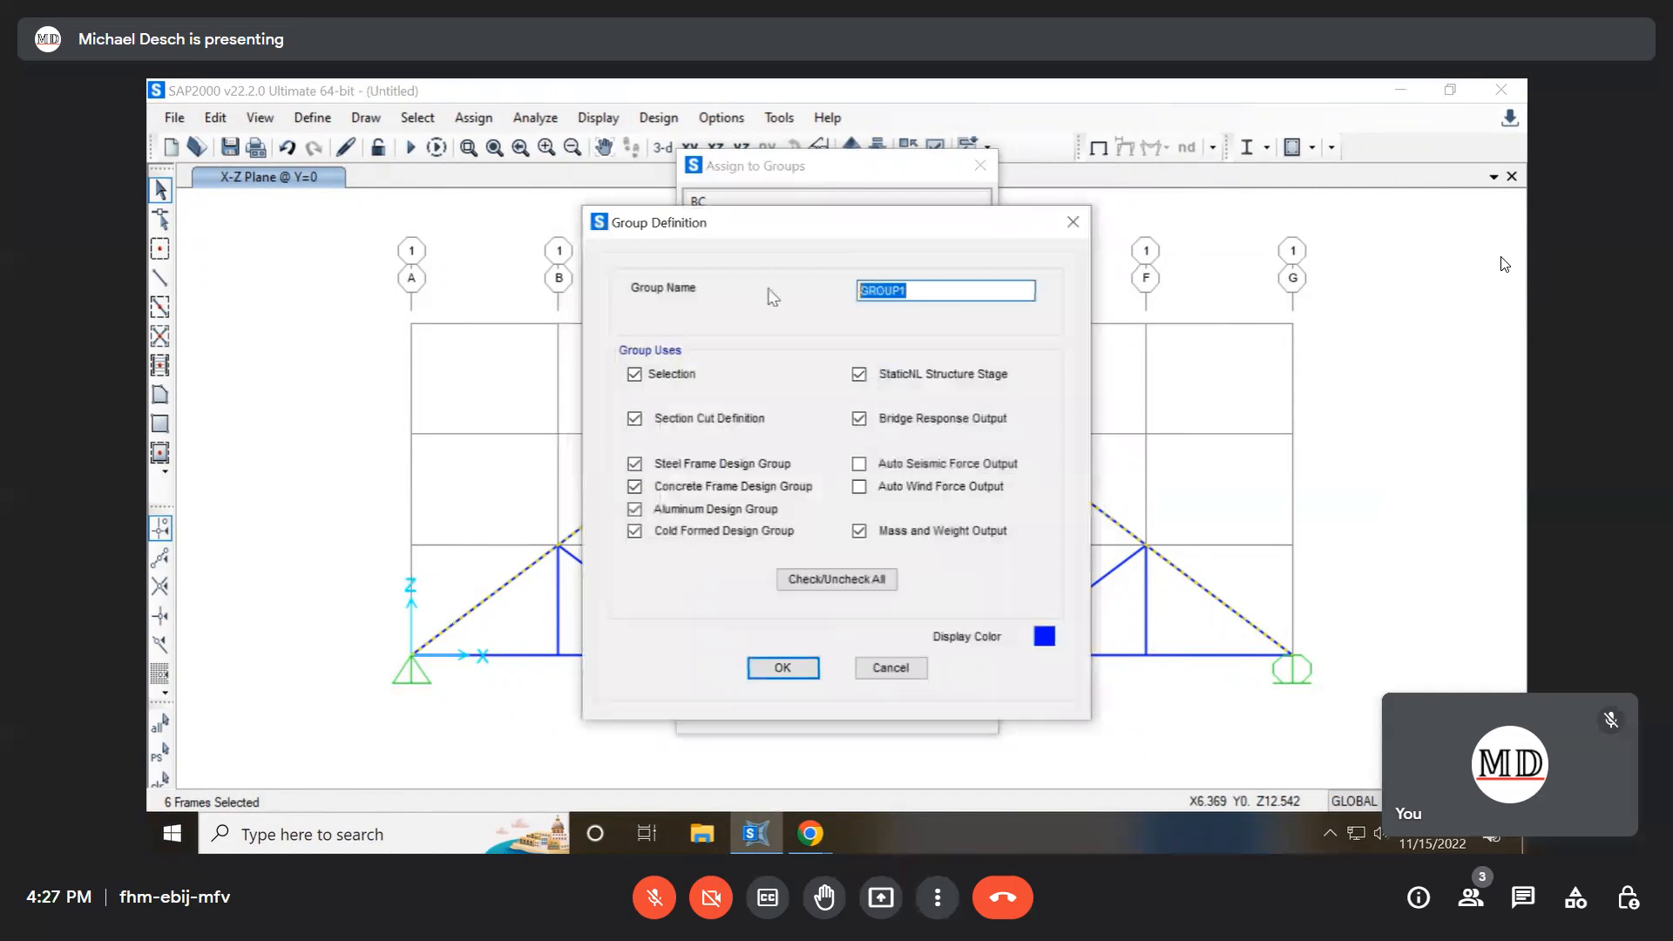
pyautogui.write('TC')
pyautogui.click(785, 668)
pyautogui.click(912, 514)
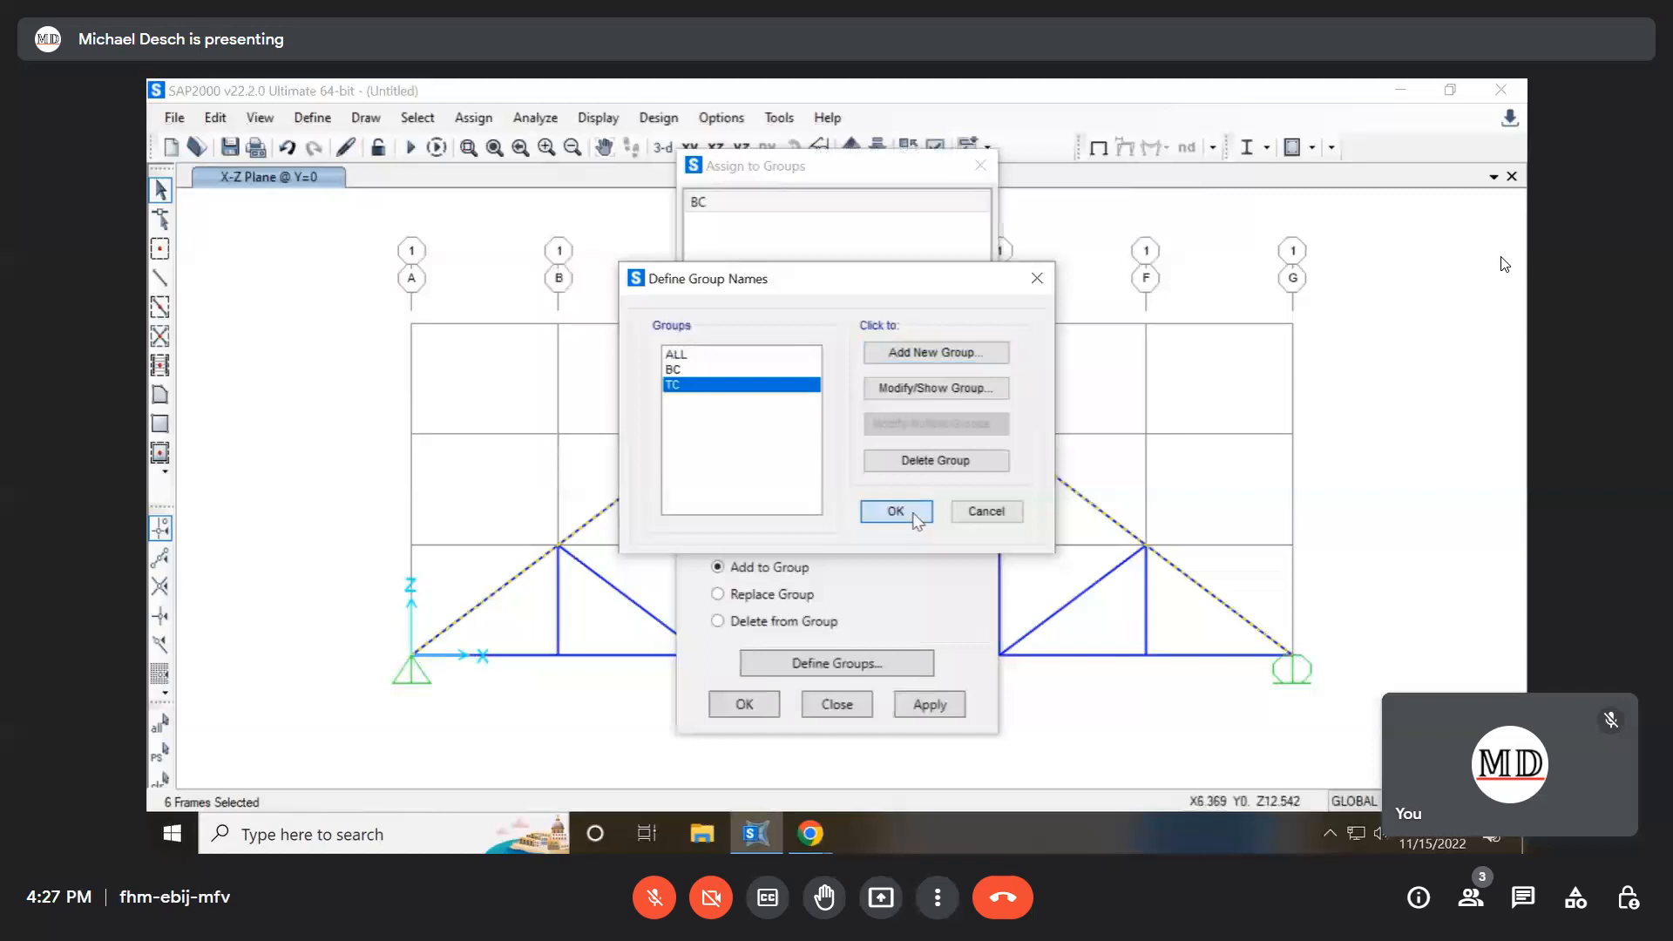
# Define another group named Web and add the selected top chord members to the TC group
pyautogui.click(926, 358)
pyautogui.doubleClick(940, 295)
pyautogui.write('Web')
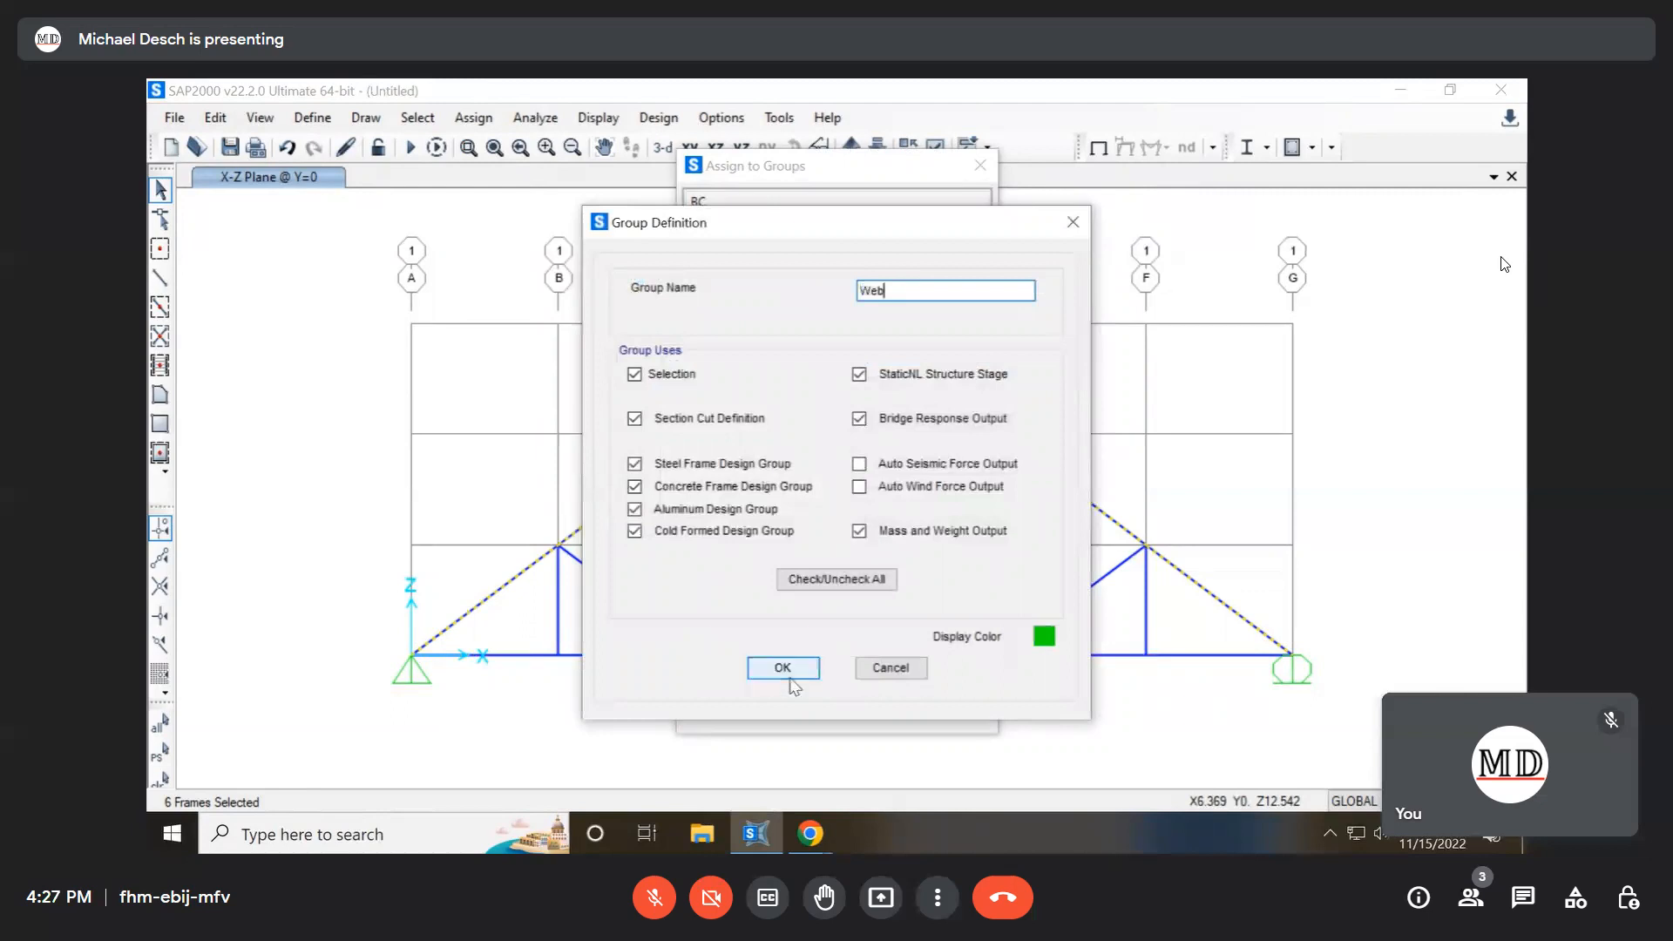
pyautogui.click(783, 669)
pyautogui.click(896, 511)
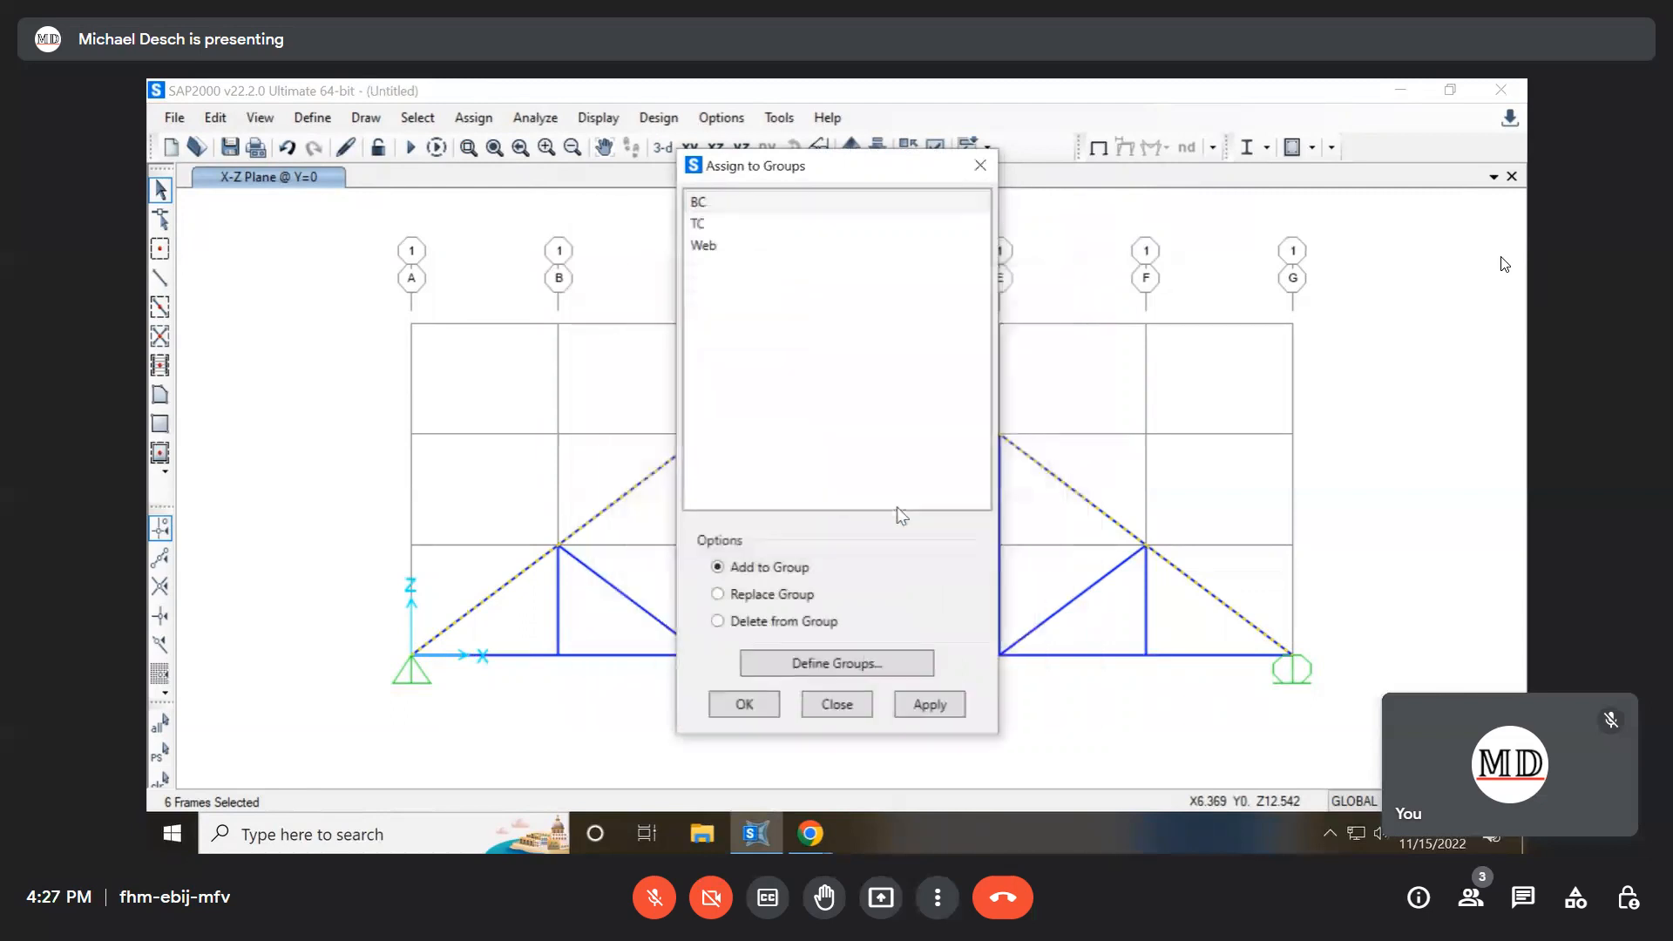
pyautogui.click(713, 225)
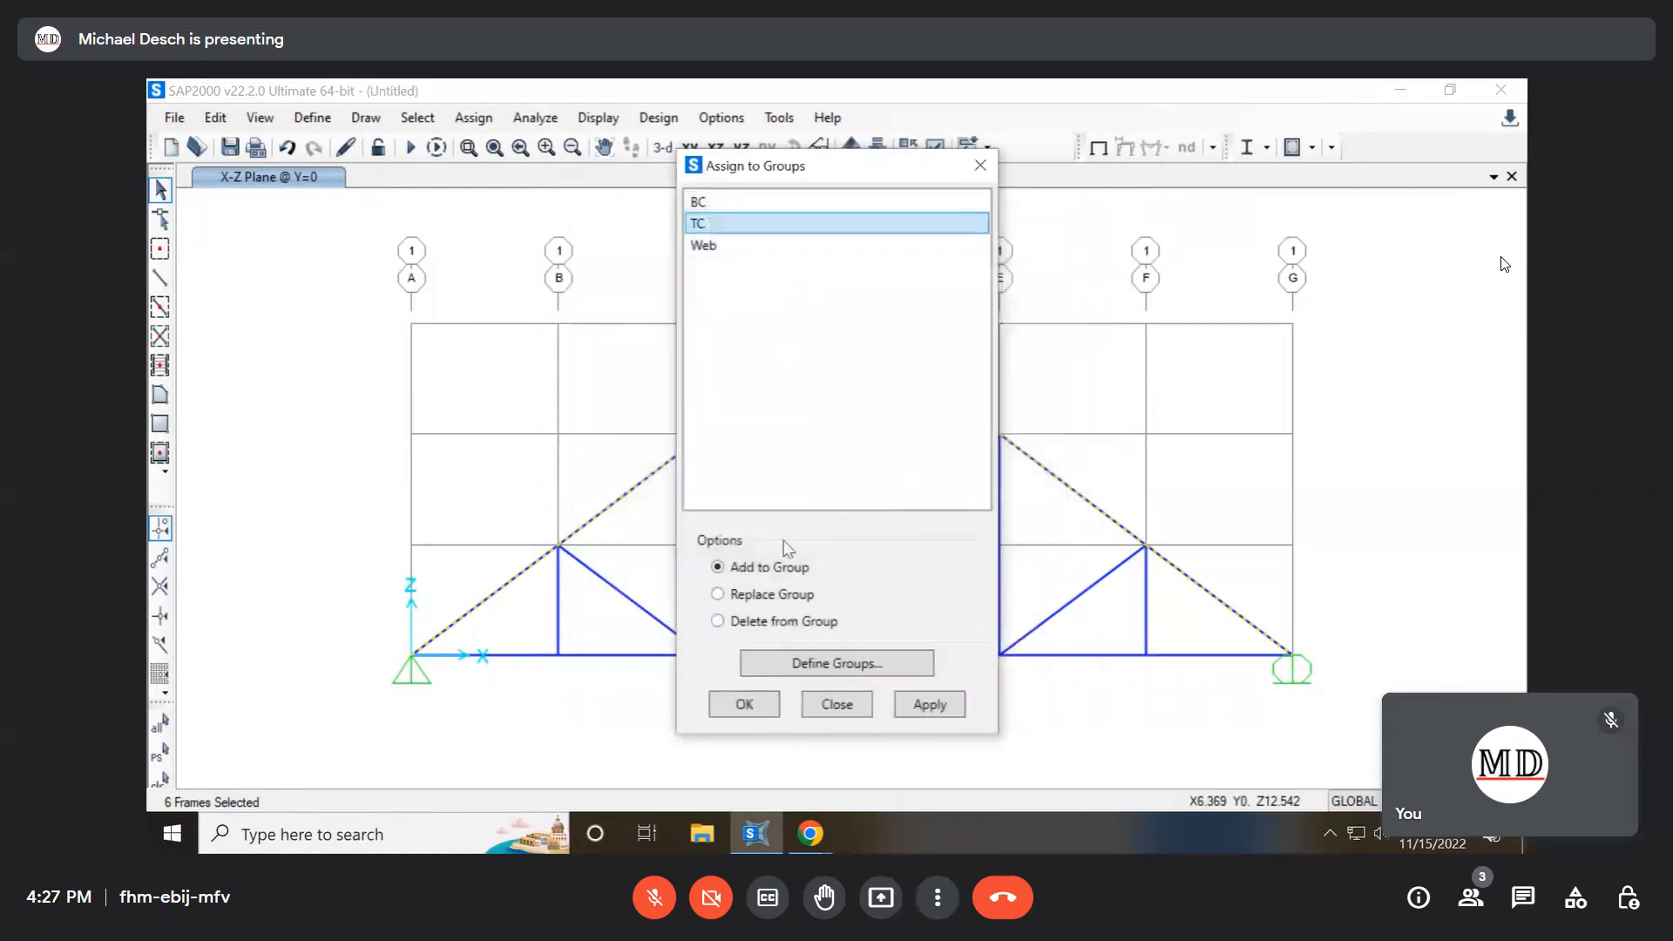
pyautogui.click(746, 705)
# Select the nine vertical and diagonal web members and add them to the Web group
pyautogui.moveTo(1166, 629); pyautogui.dragTo(523, 603)
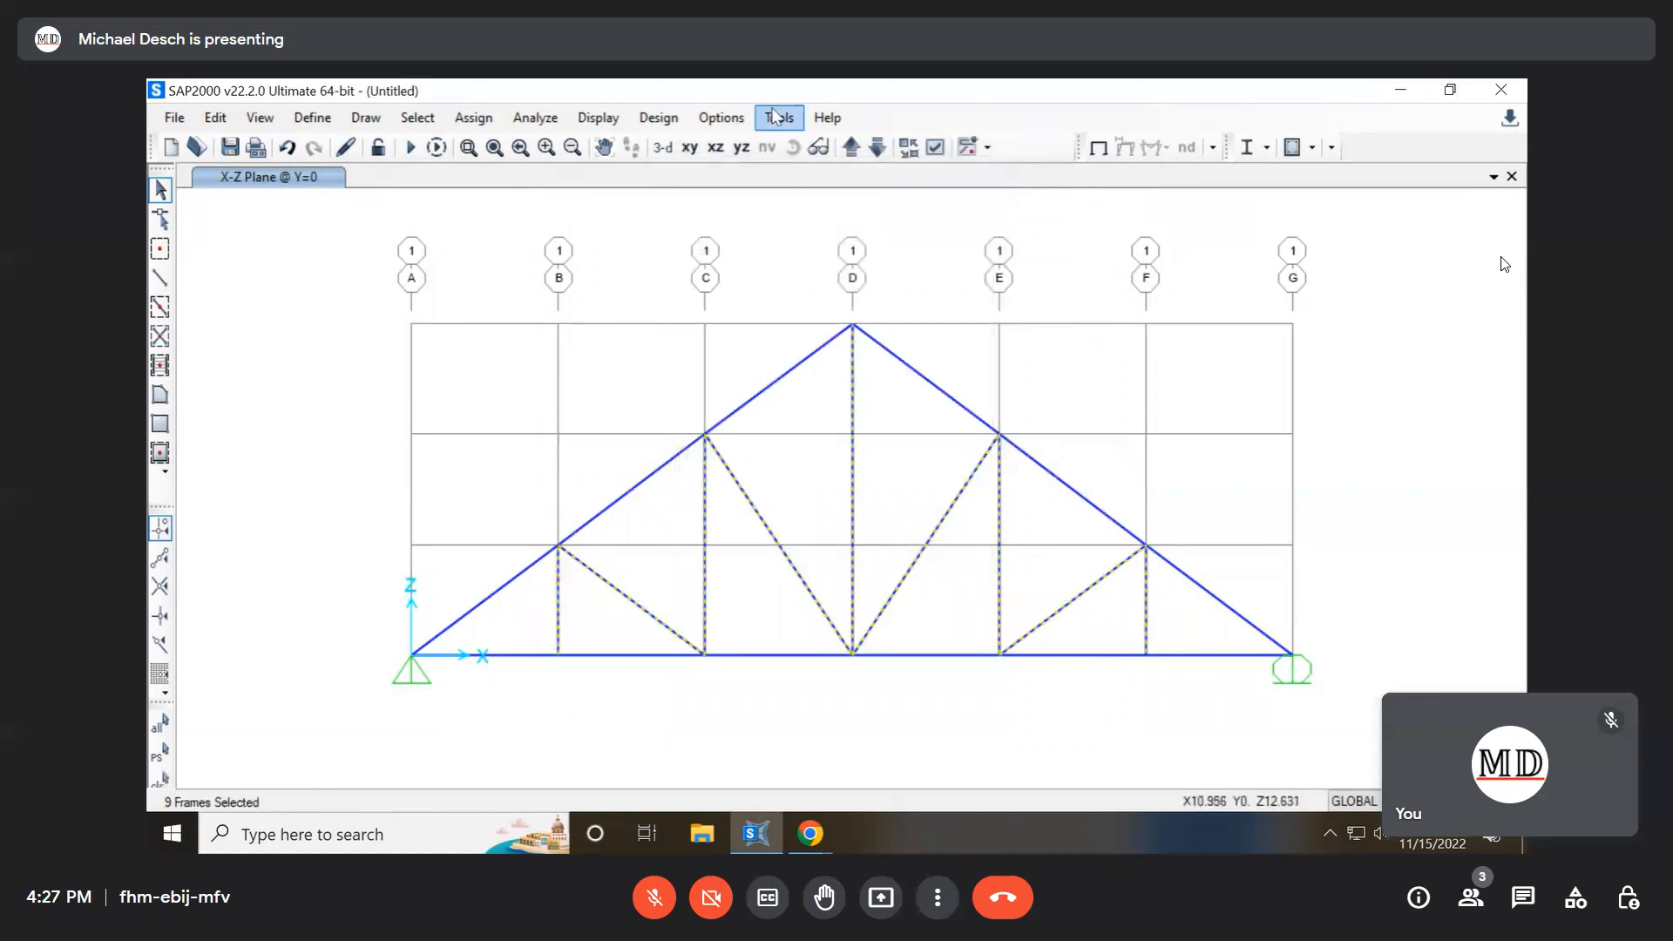
pyautogui.hotkey('ctrl', 'shift', 'g')
pyautogui.click(792, 245)
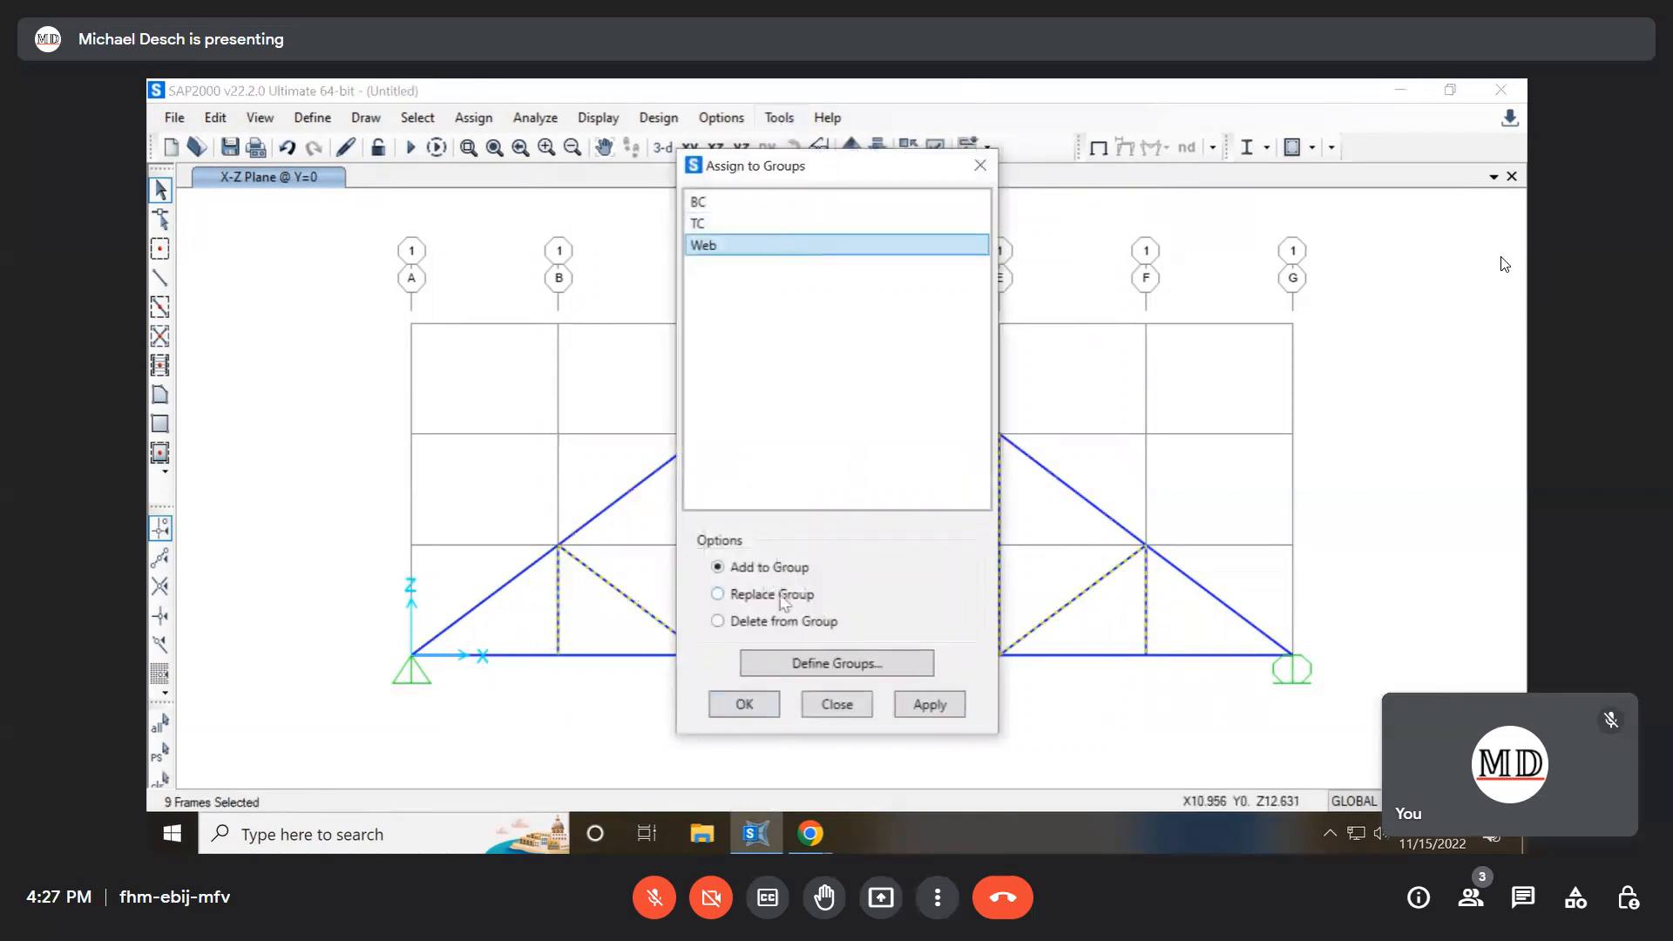
pyautogui.click(743, 704)
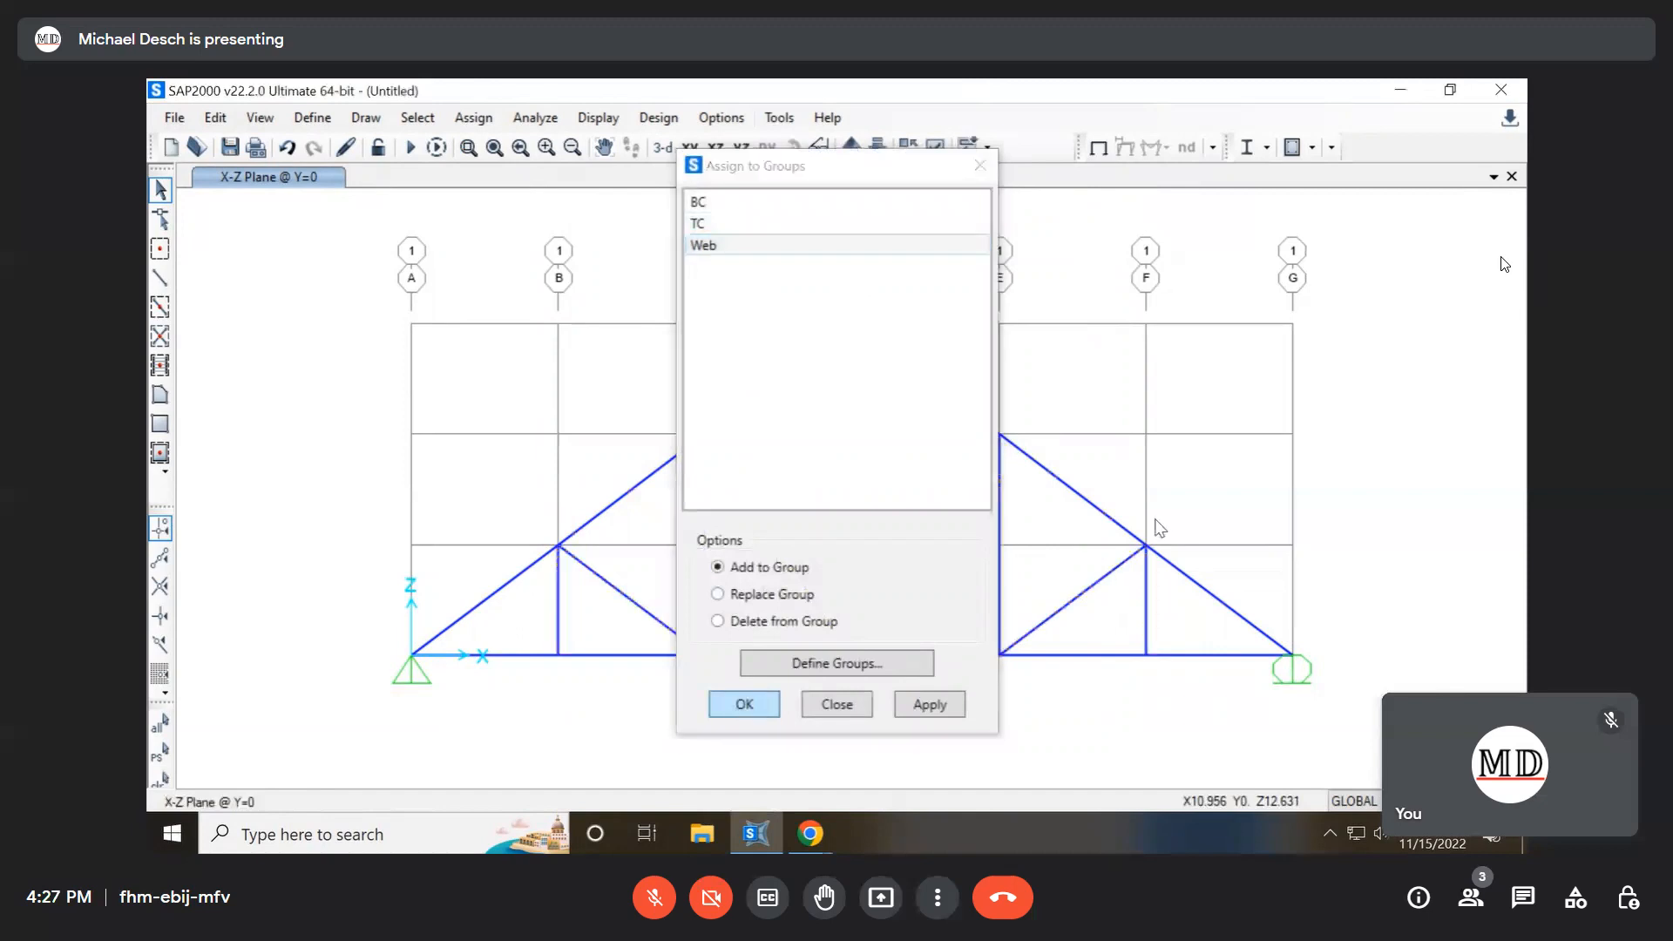
# Check the group assignments of the diagonal web member between D and E and the top chord member between E and F
pyautogui.click(912, 567)
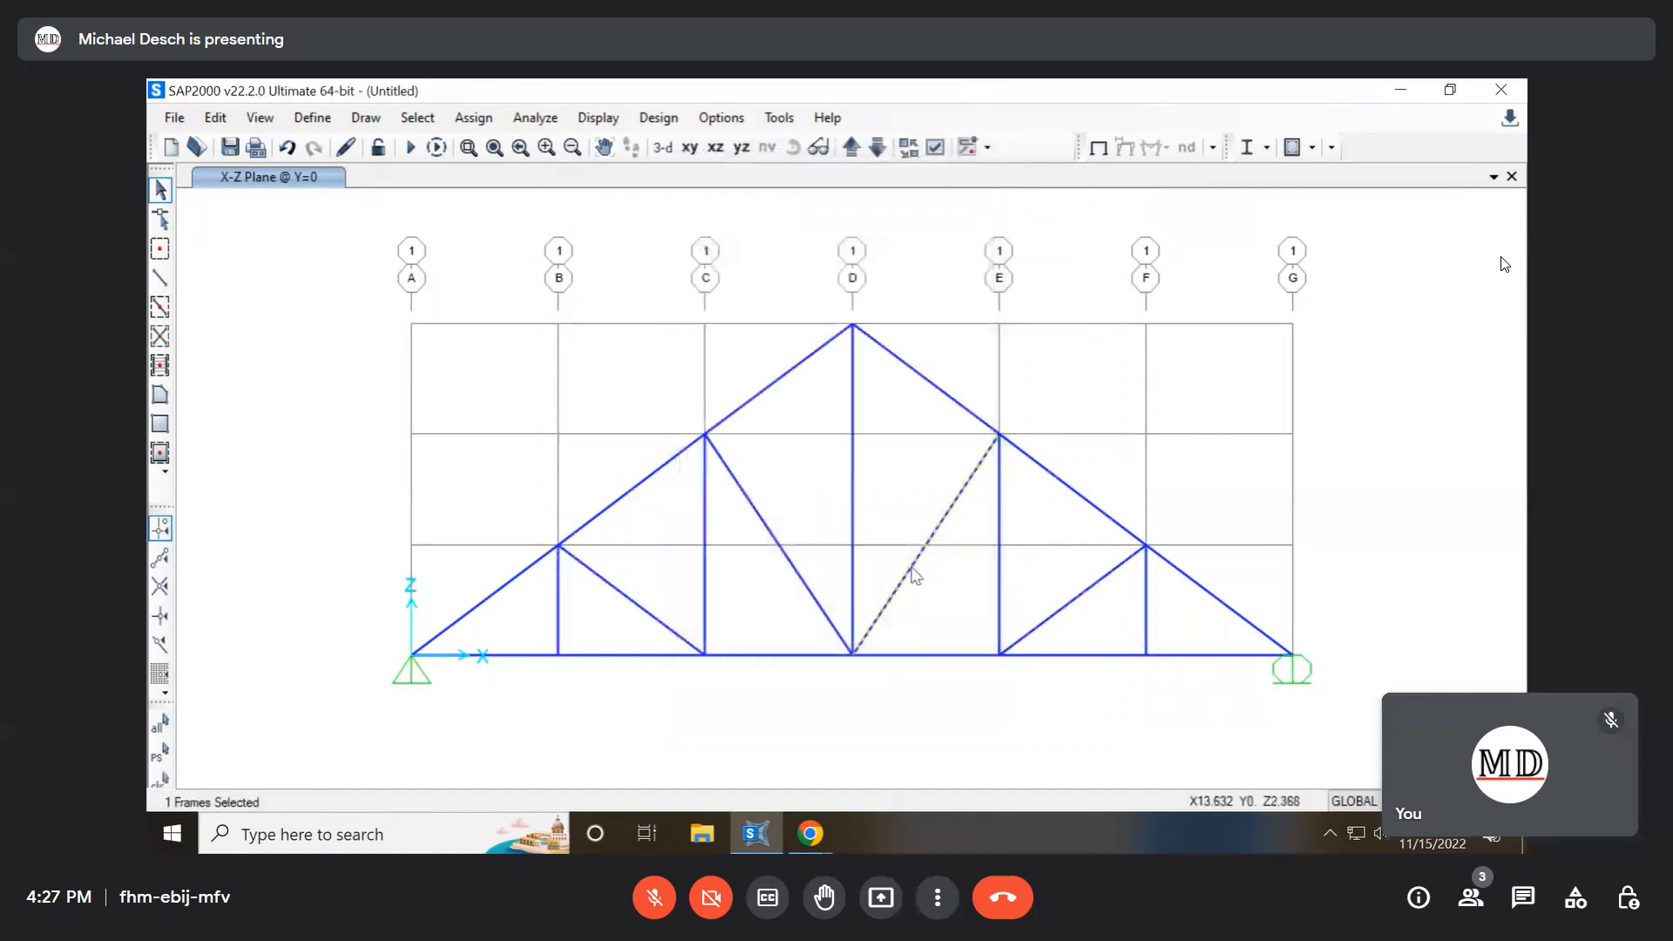
pyautogui.rightClick(911, 569)
pyautogui.scroll(-3, 934, 523)
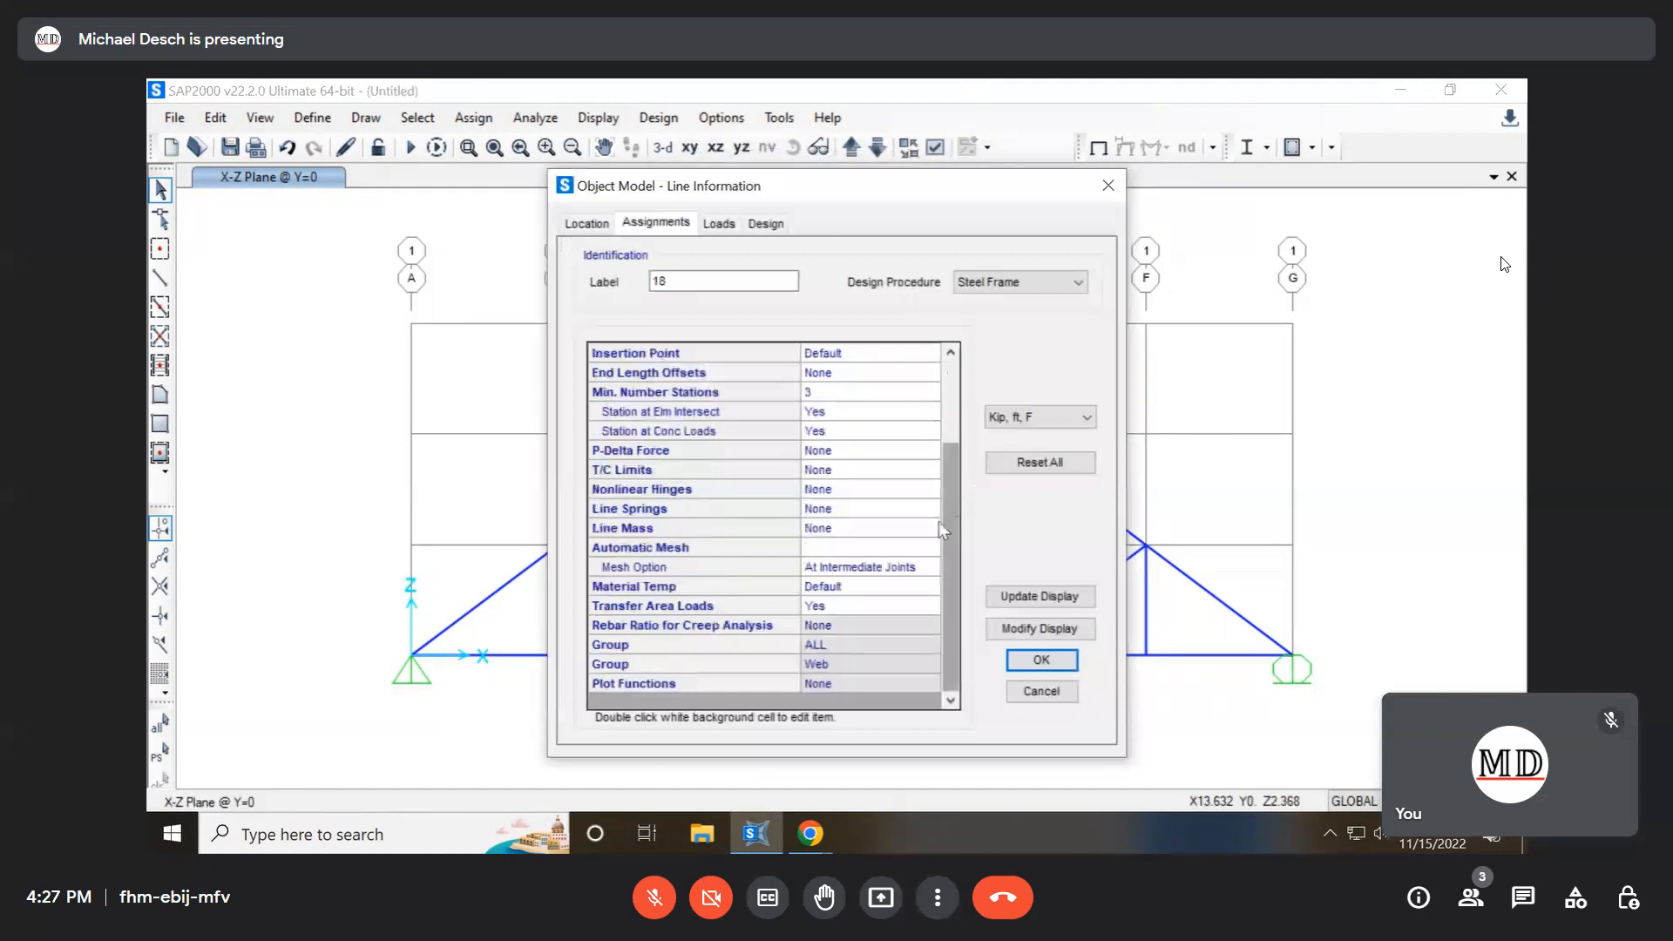
pyautogui.click(1041, 660)
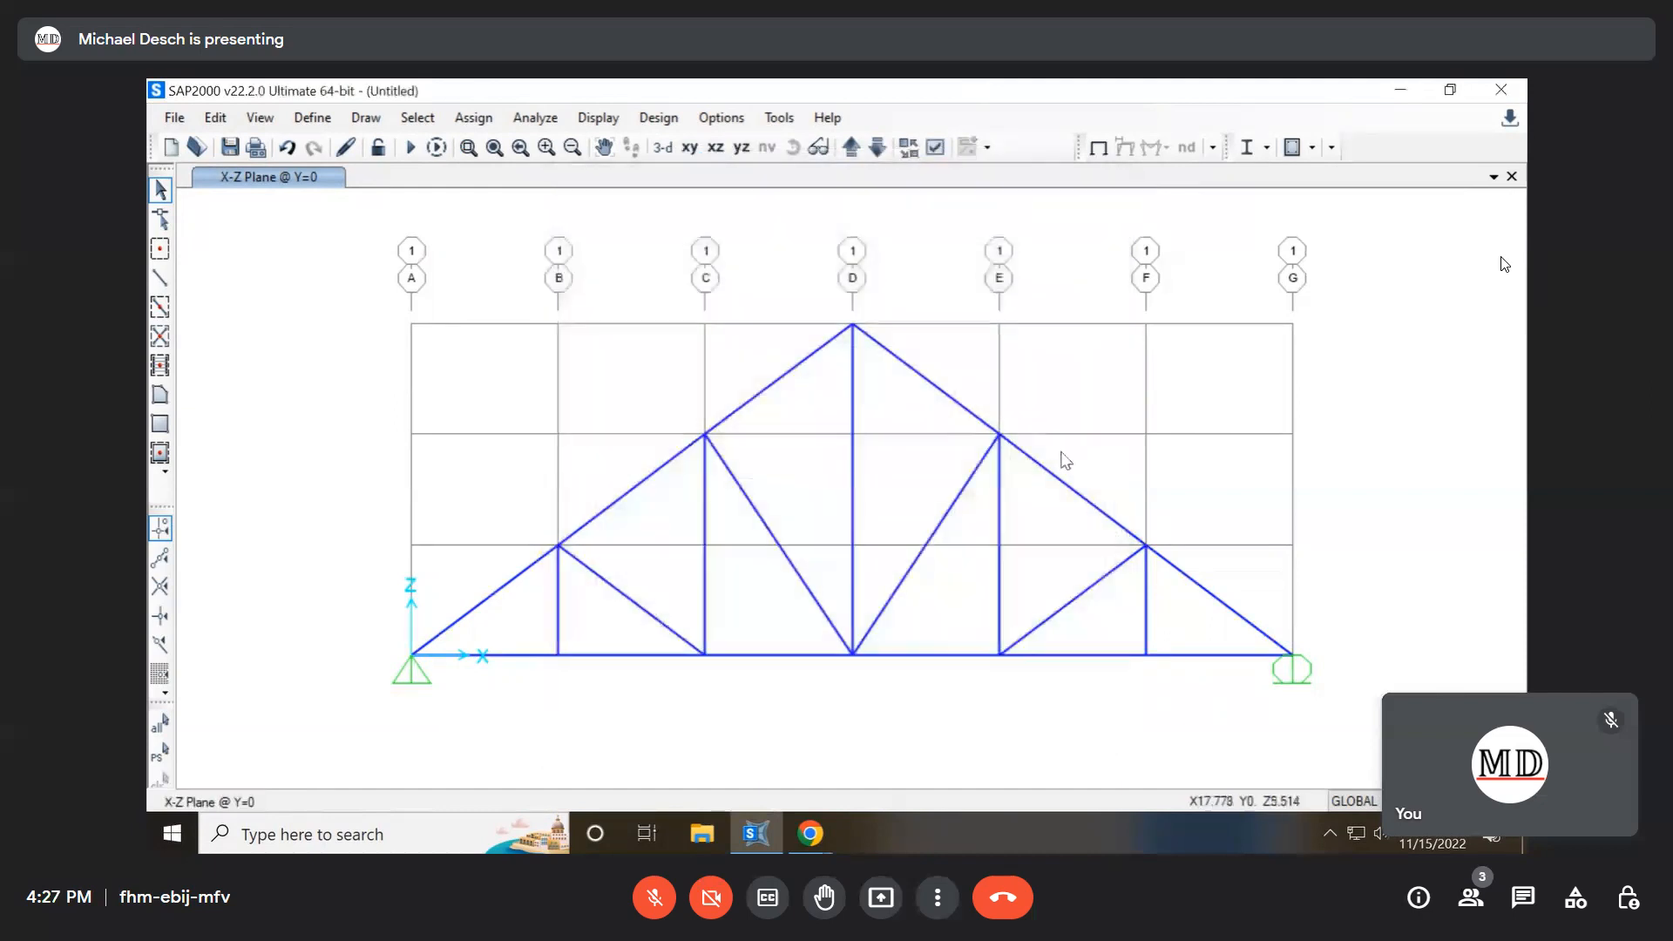
pyautogui.rightClick(1042, 473)
pyautogui.scroll(-3, 837, 642)
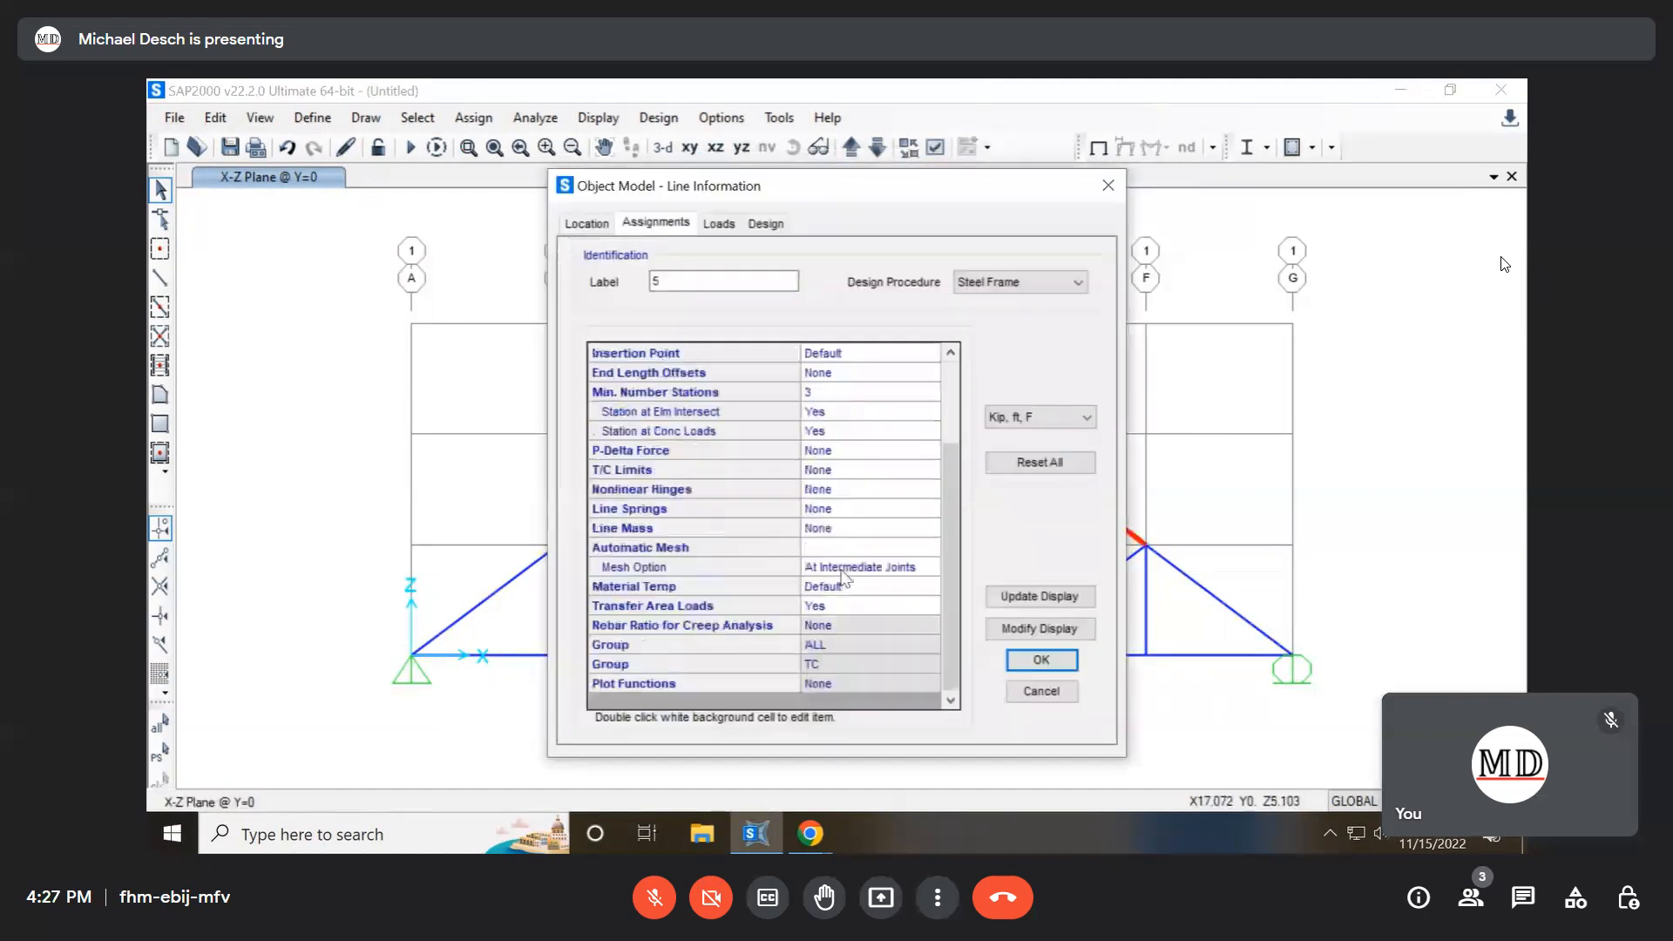
pyautogui.click(1041, 660)
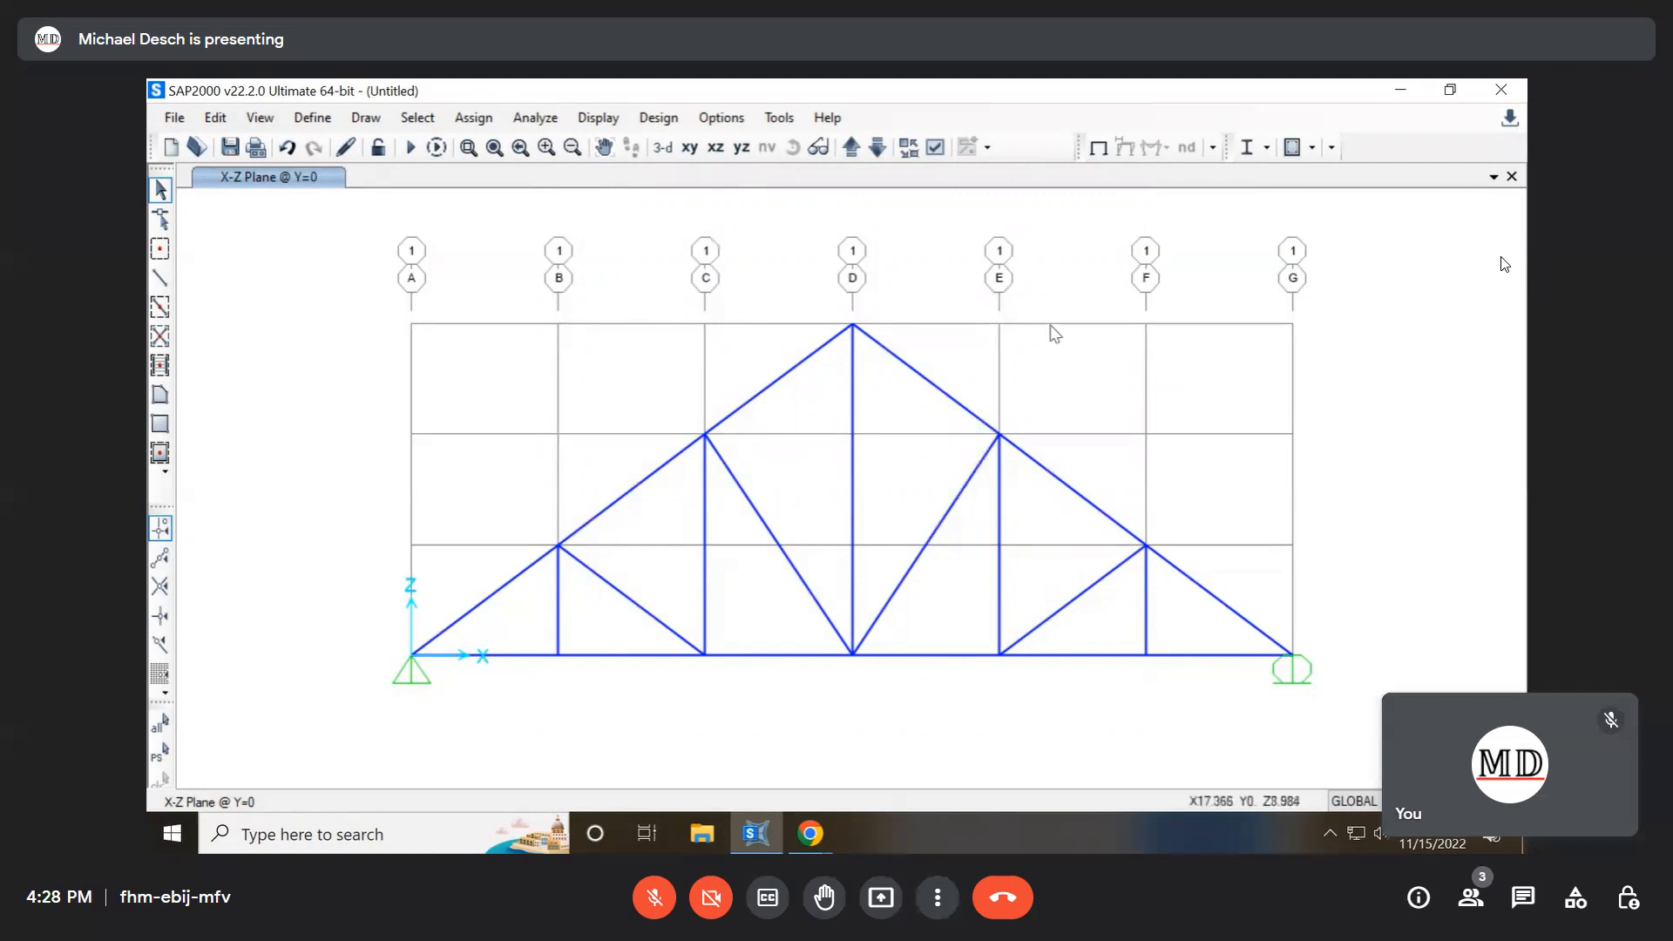
# Open the frame section property definitions
pyautogui.click(312, 118)
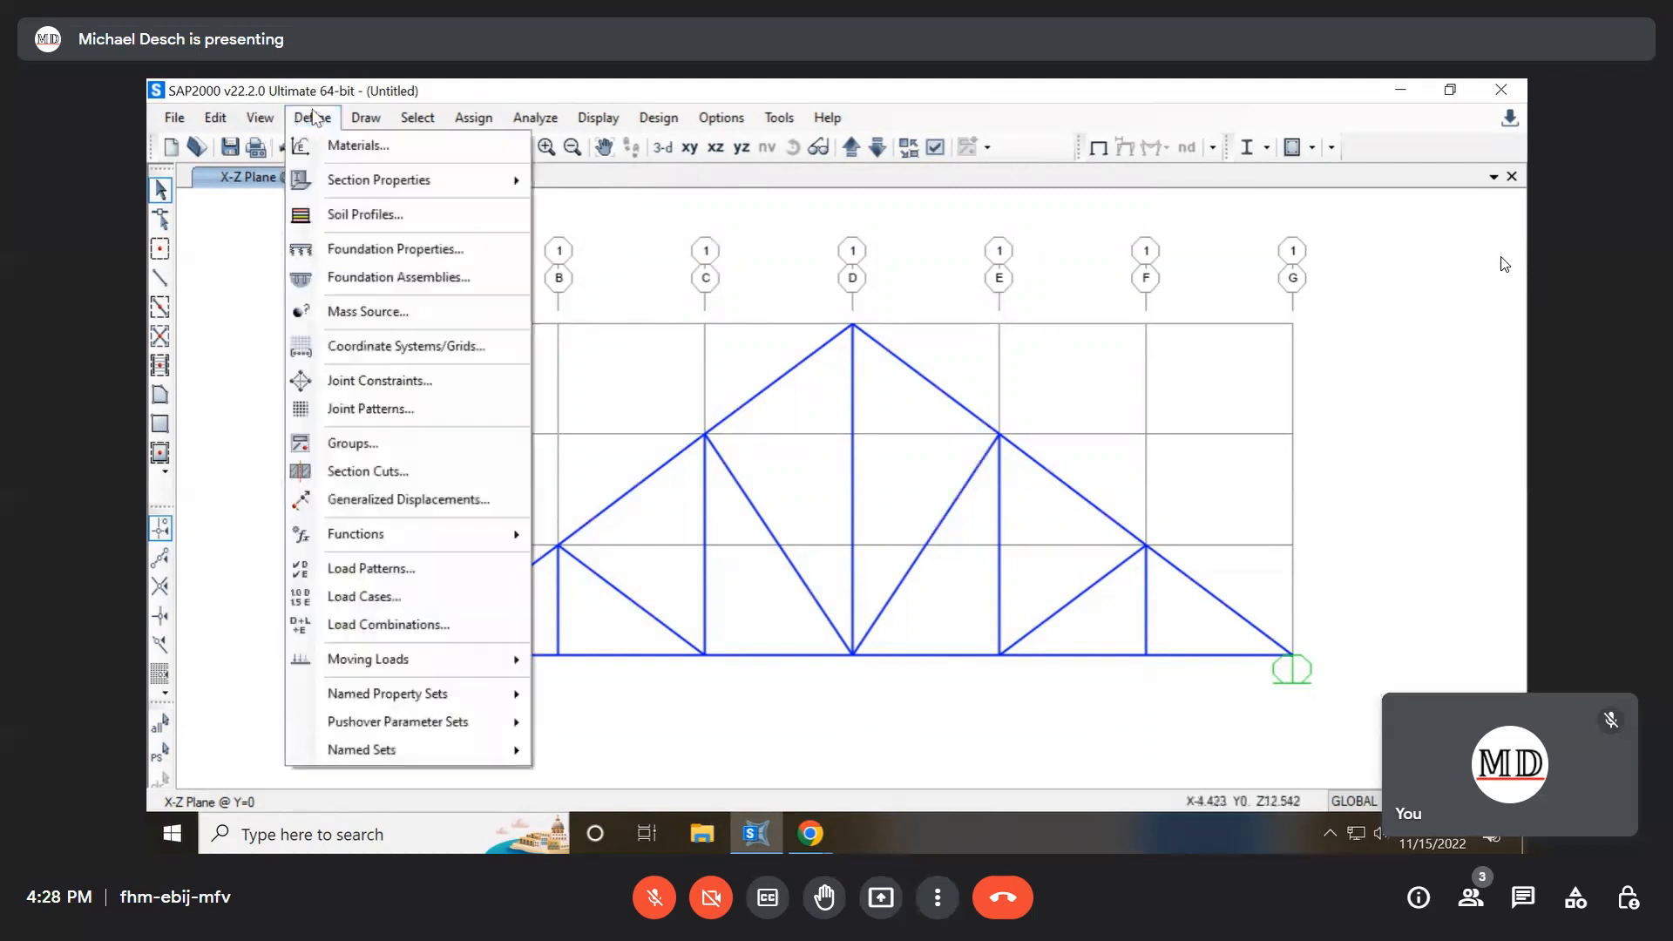
pyautogui.moveTo(383, 190)
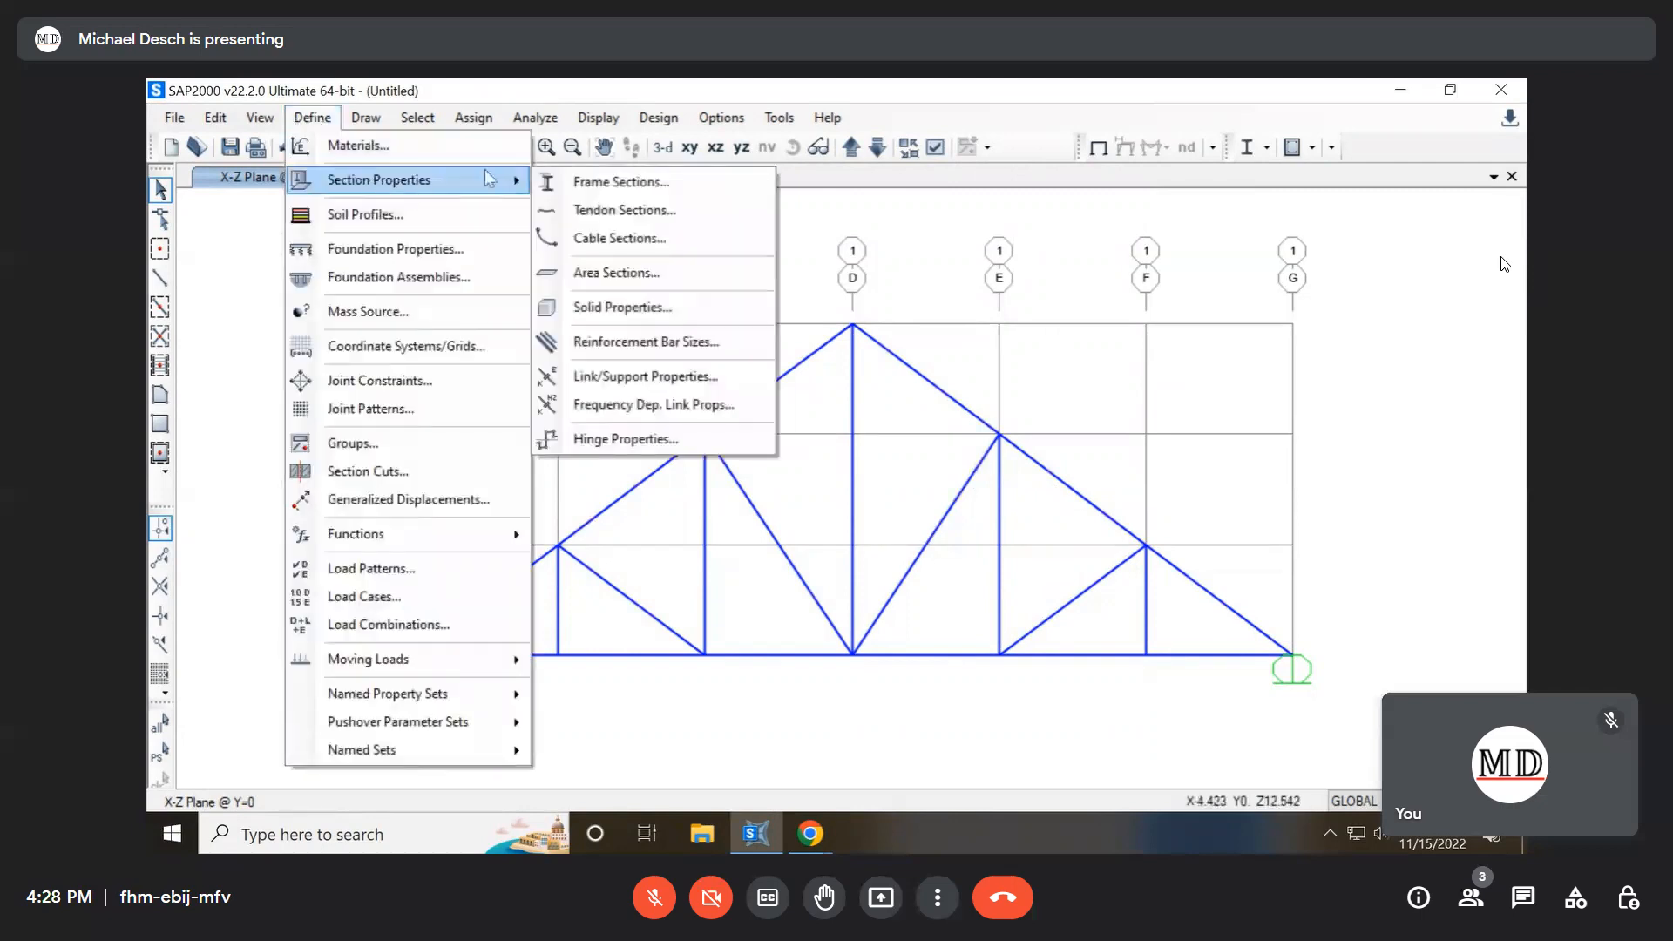
pyautogui.click(664, 186)
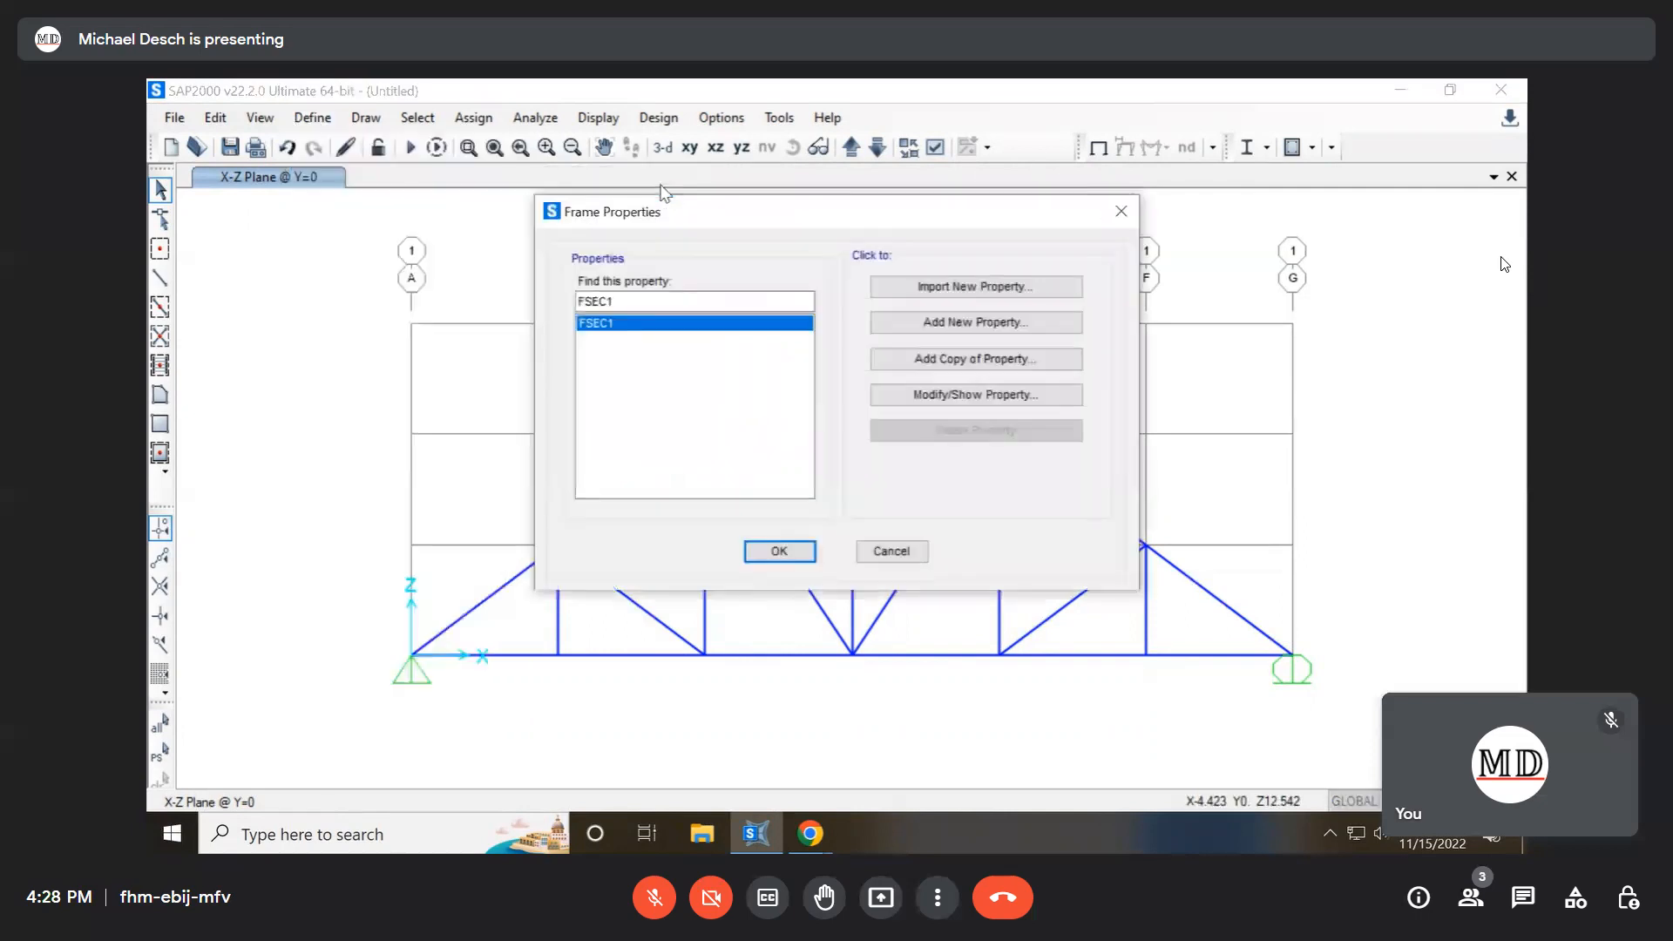
# Examine the steel section types offered for importing and adding, including the Auto Select List settings
pyautogui.click(958, 287)
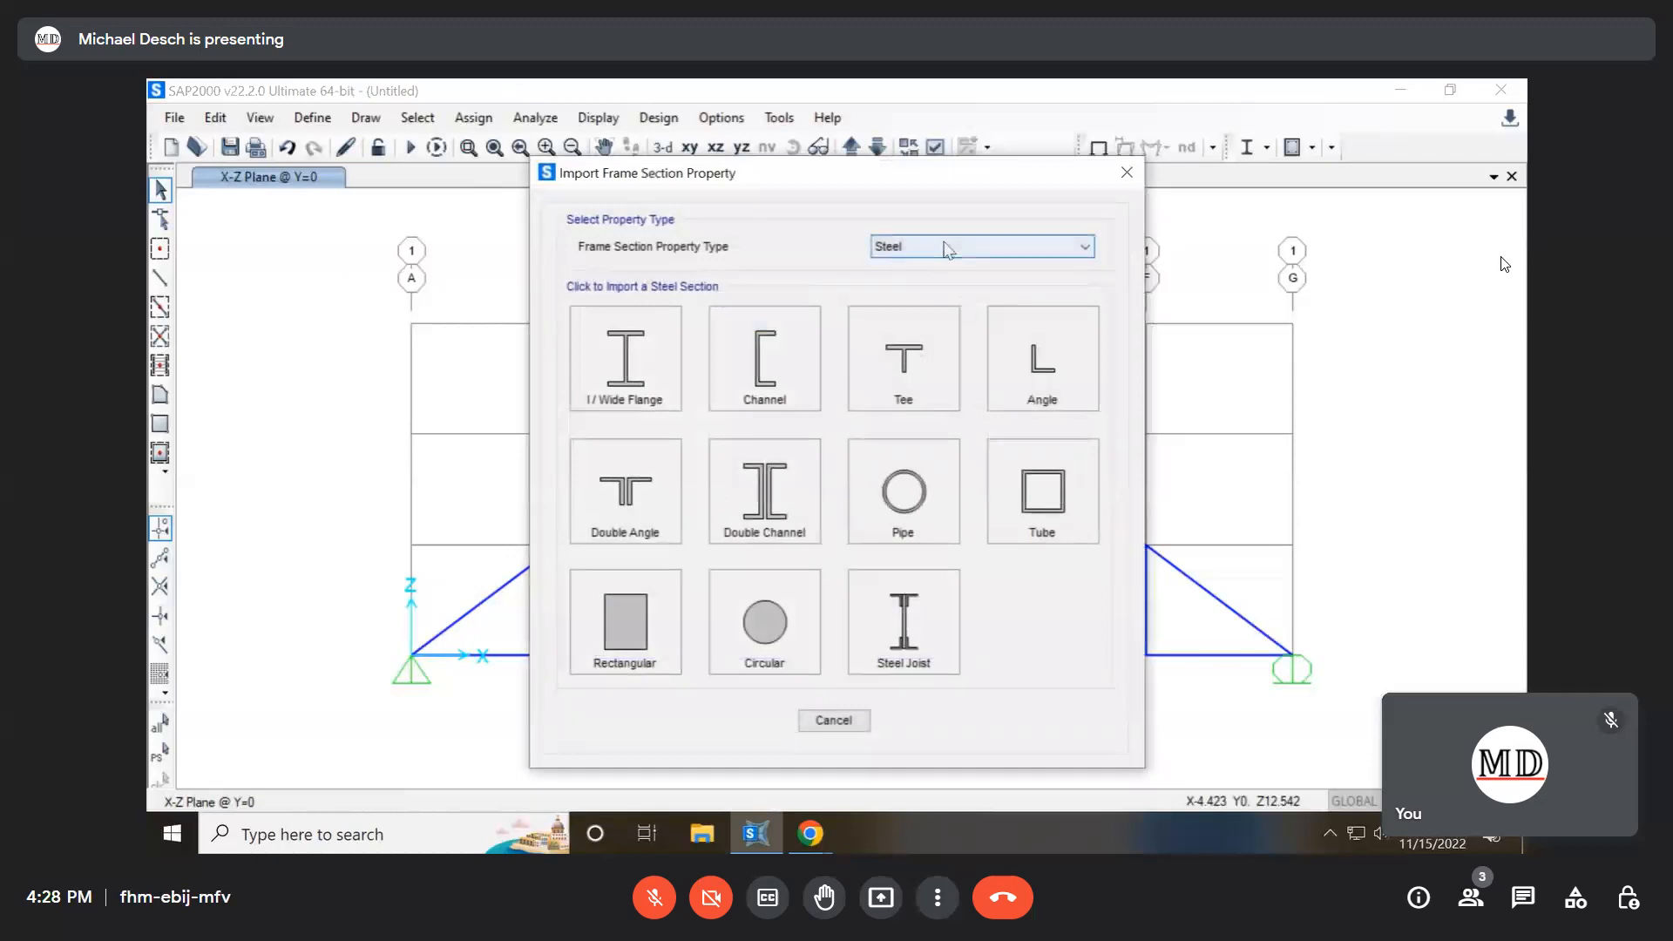
pyautogui.click(941, 250)
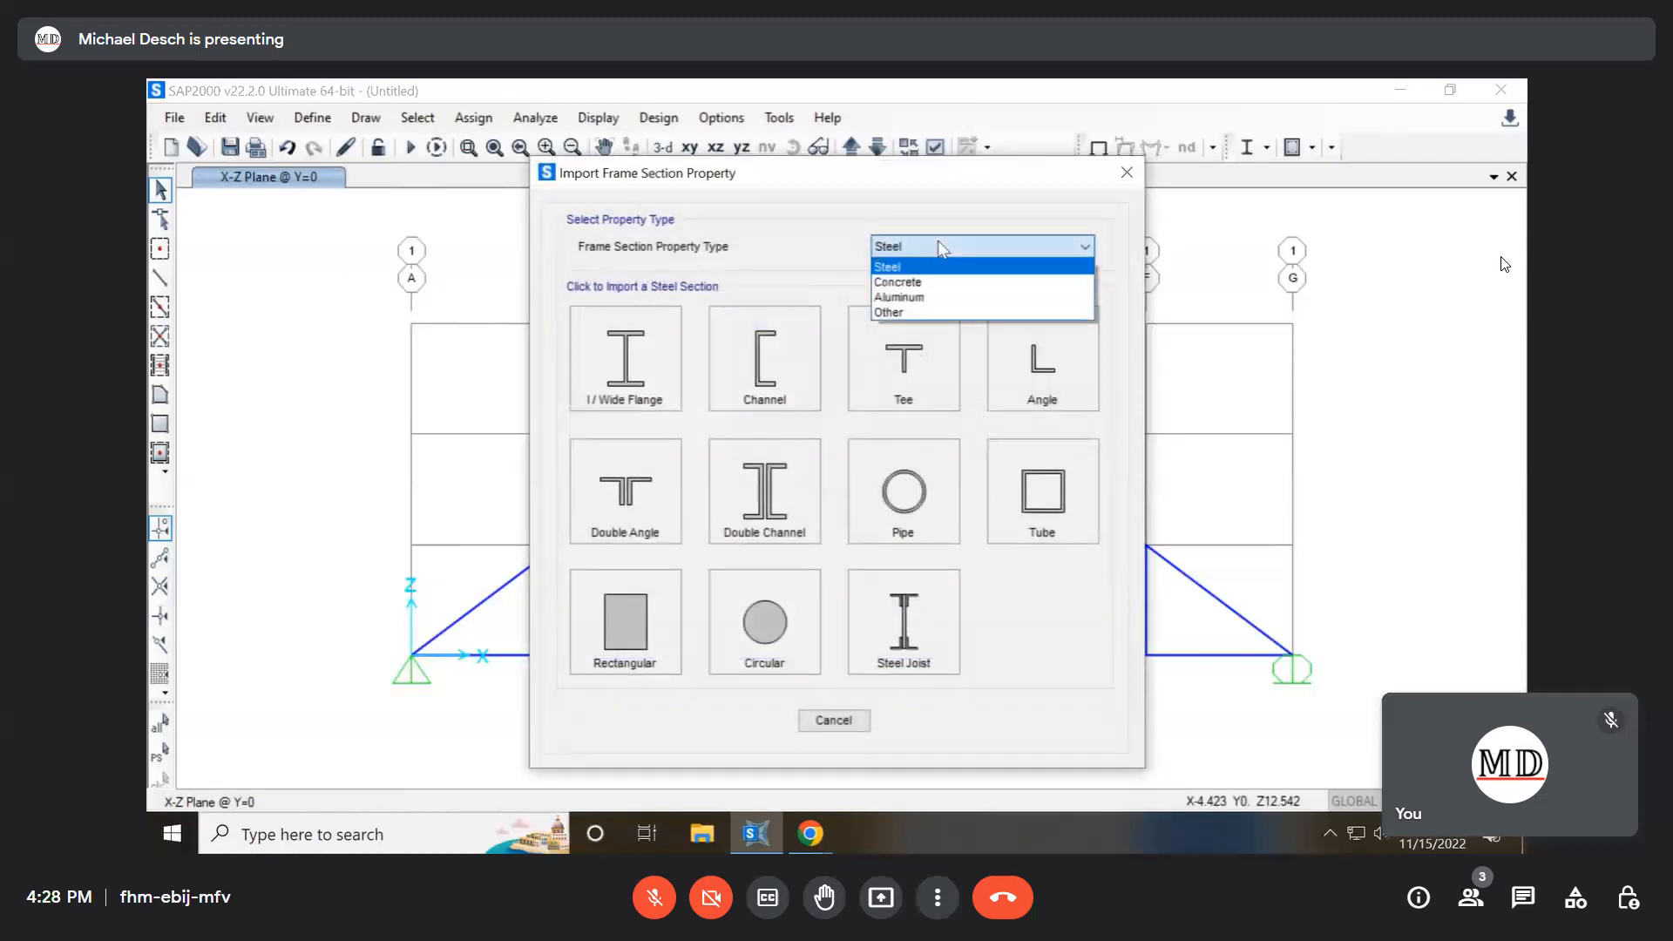
pyautogui.click(940, 250)
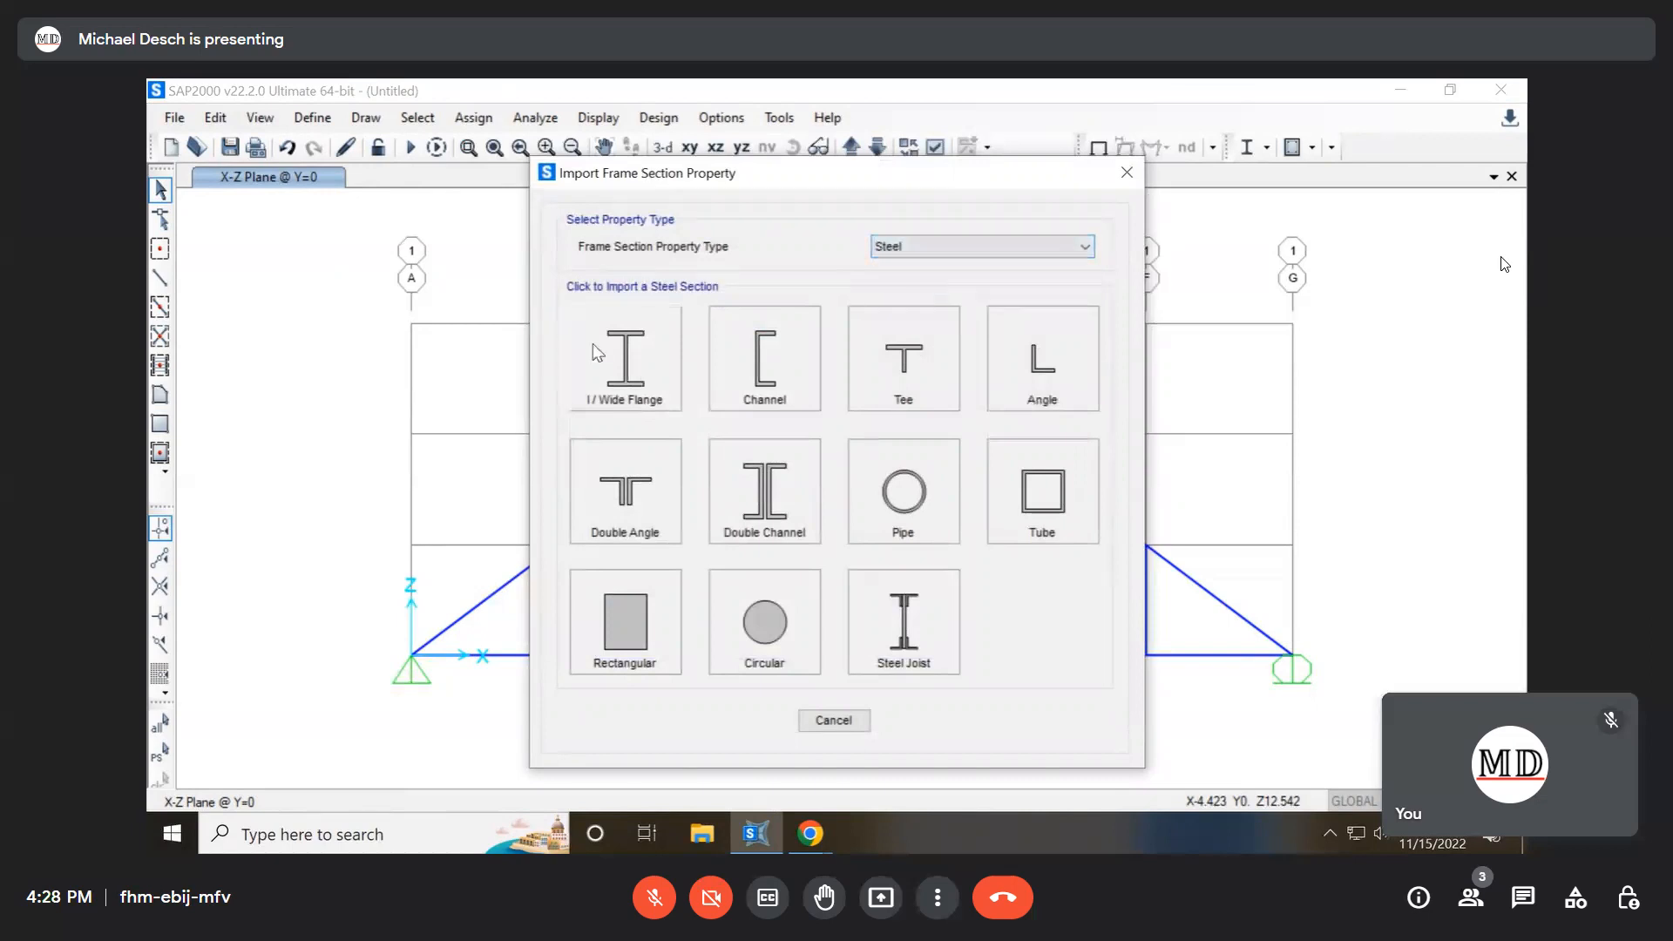
pyautogui.click(854, 723)
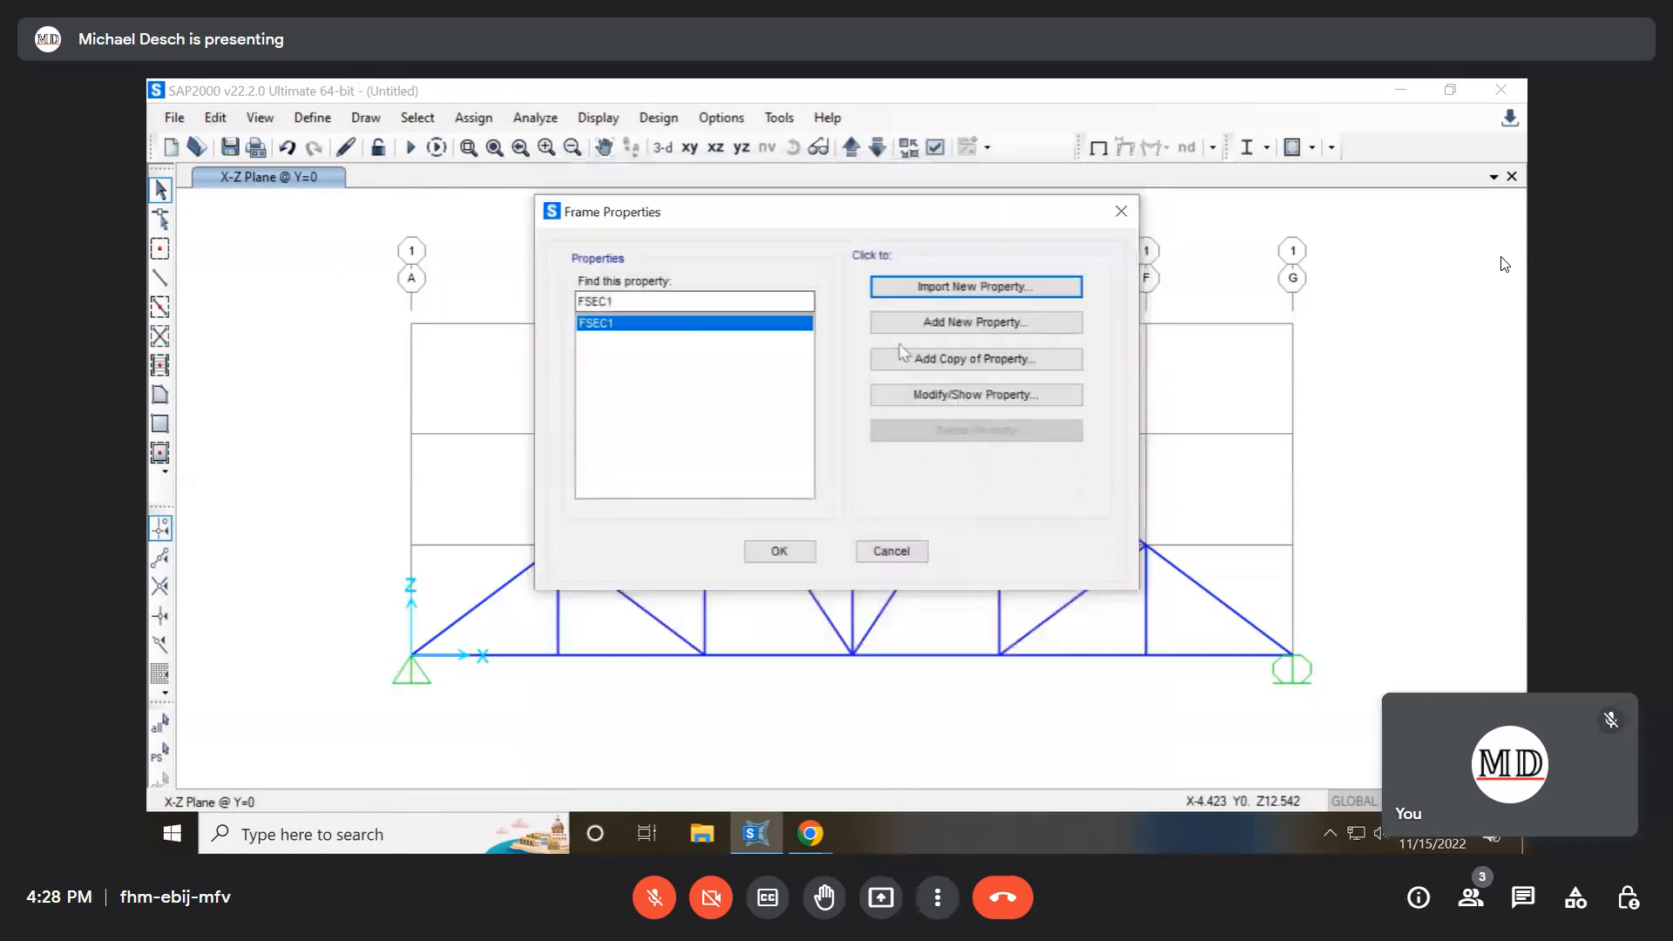
pyautogui.click(948, 330)
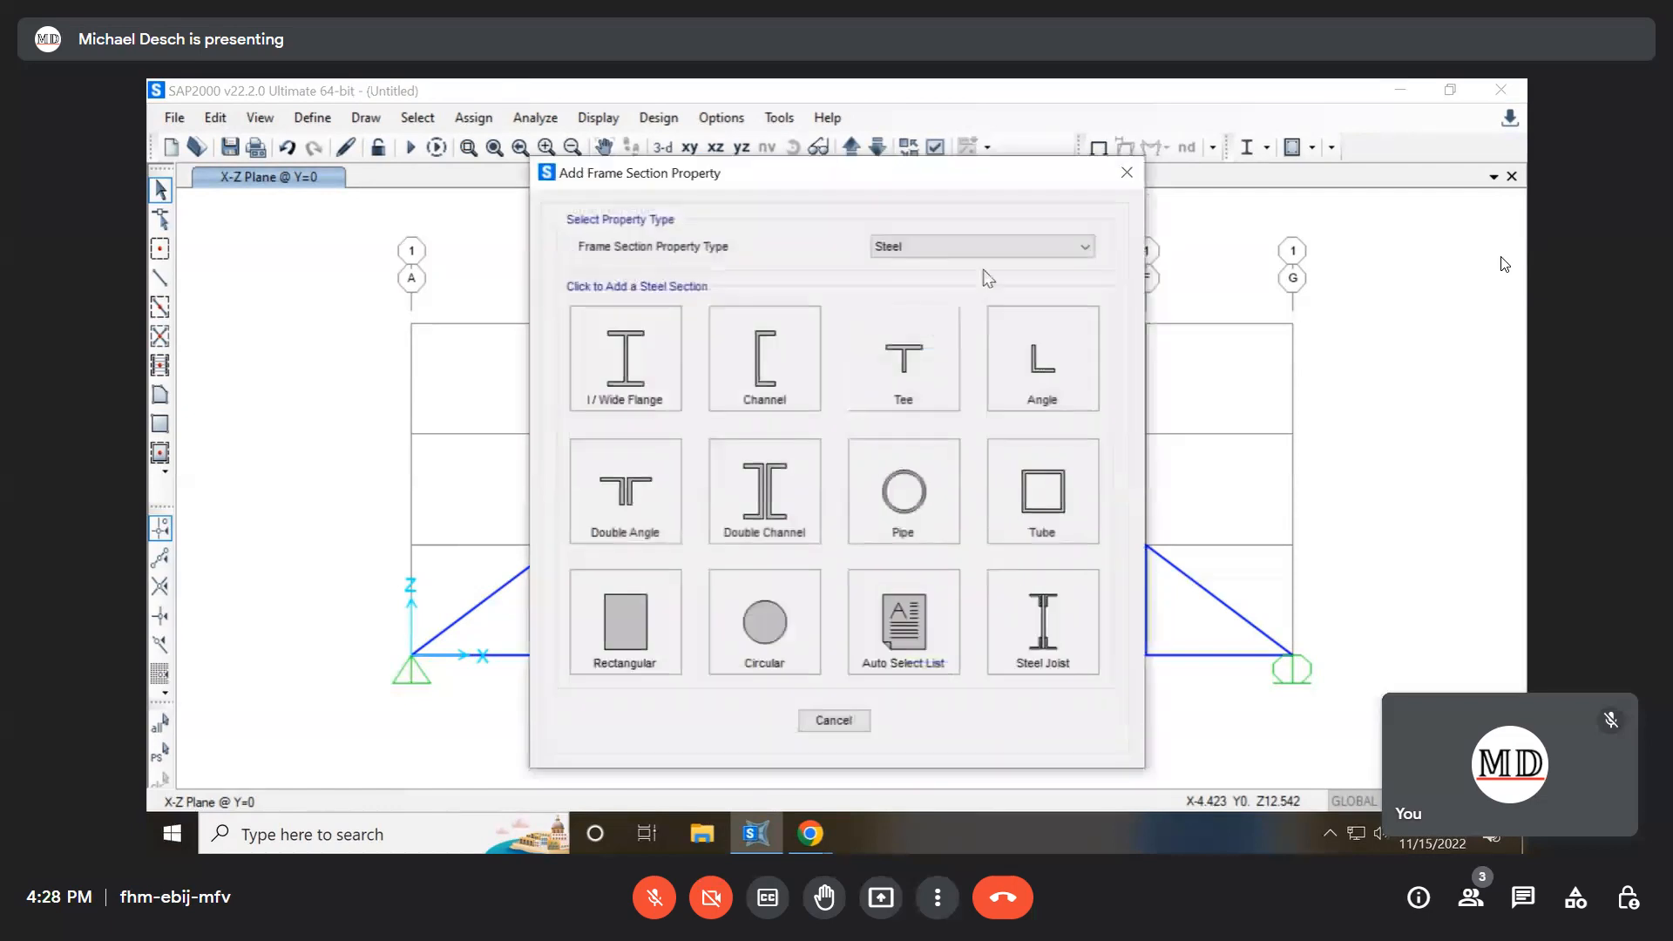
pyautogui.press('Escape')
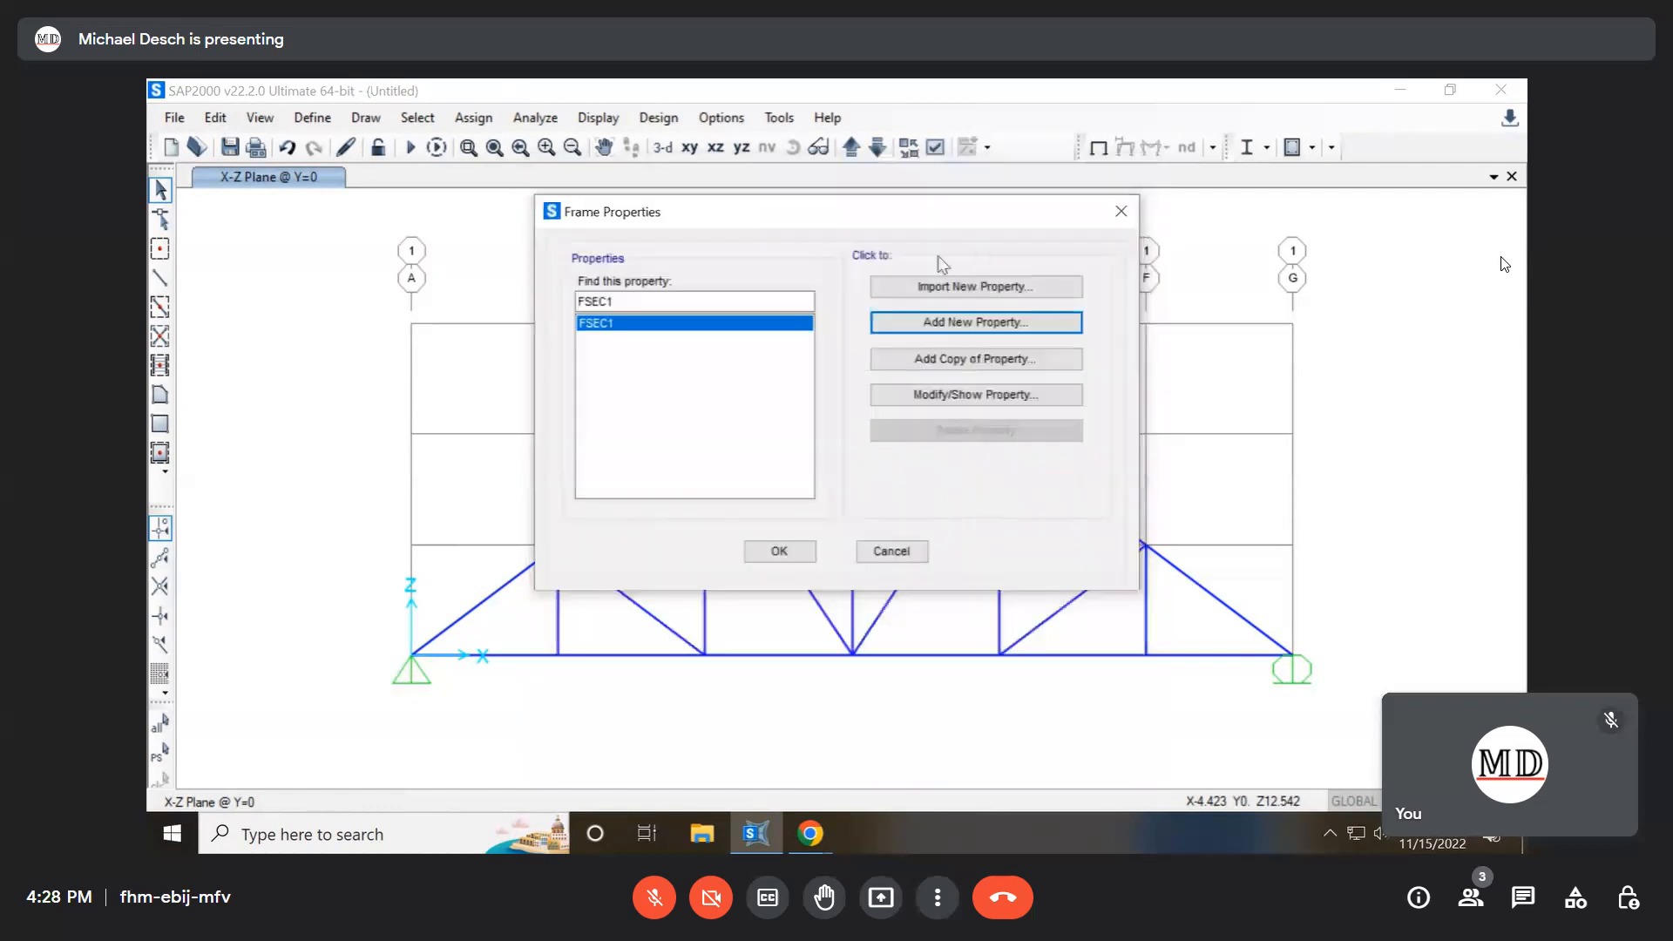
pyautogui.click(981, 323)
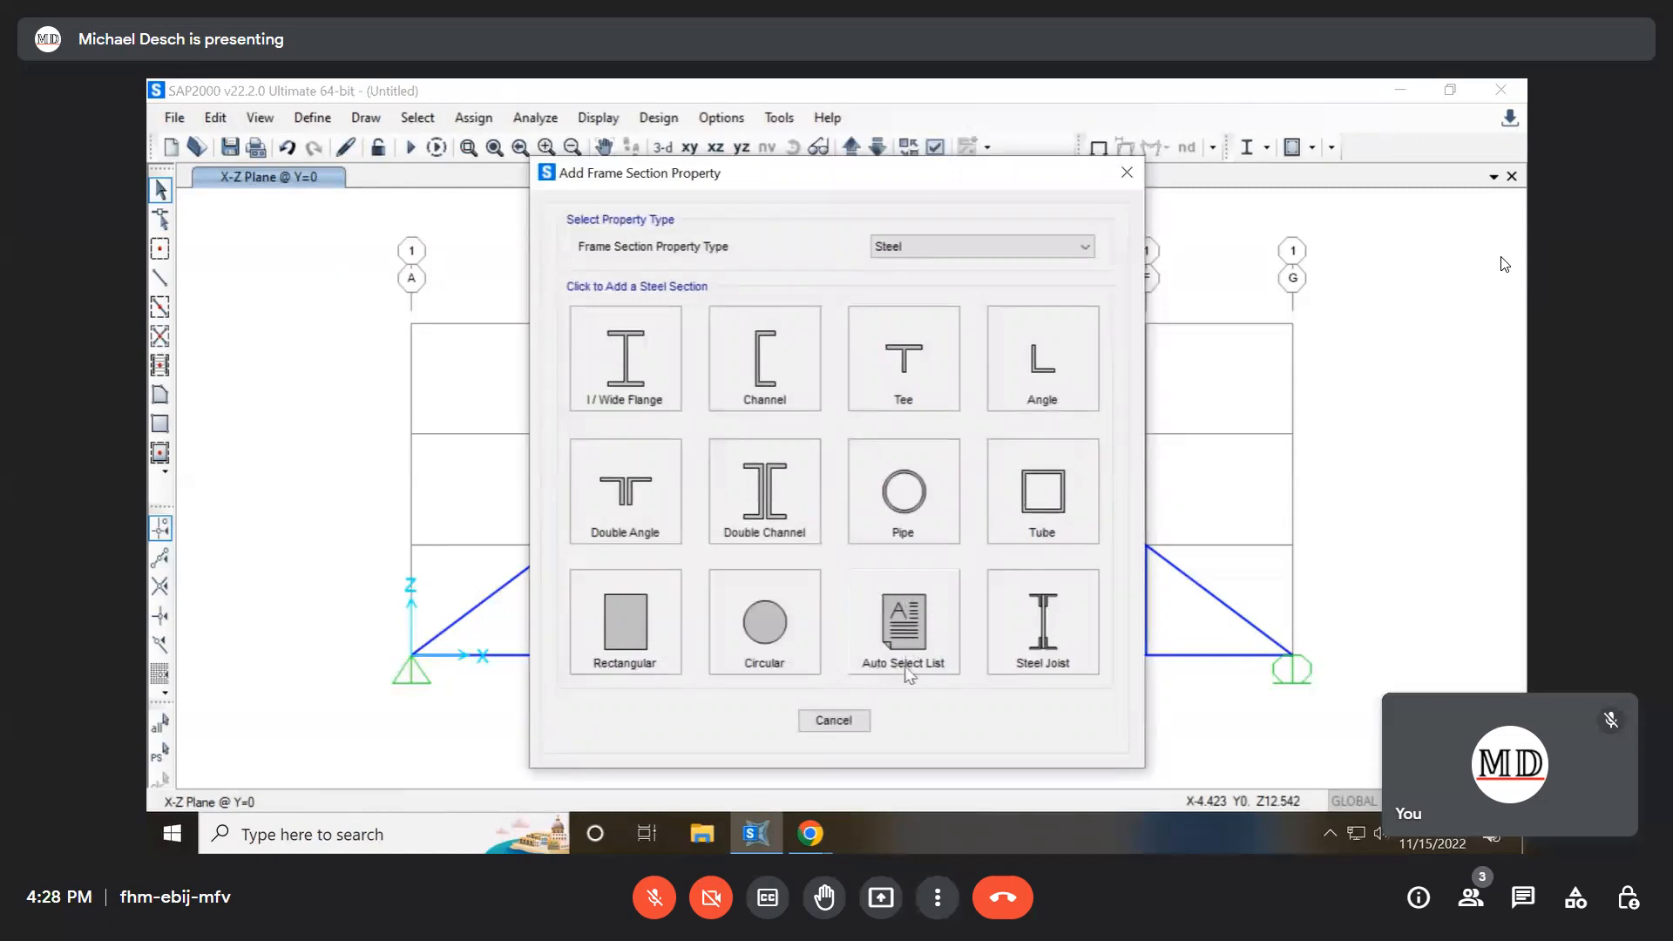
pyautogui.click(901, 631)
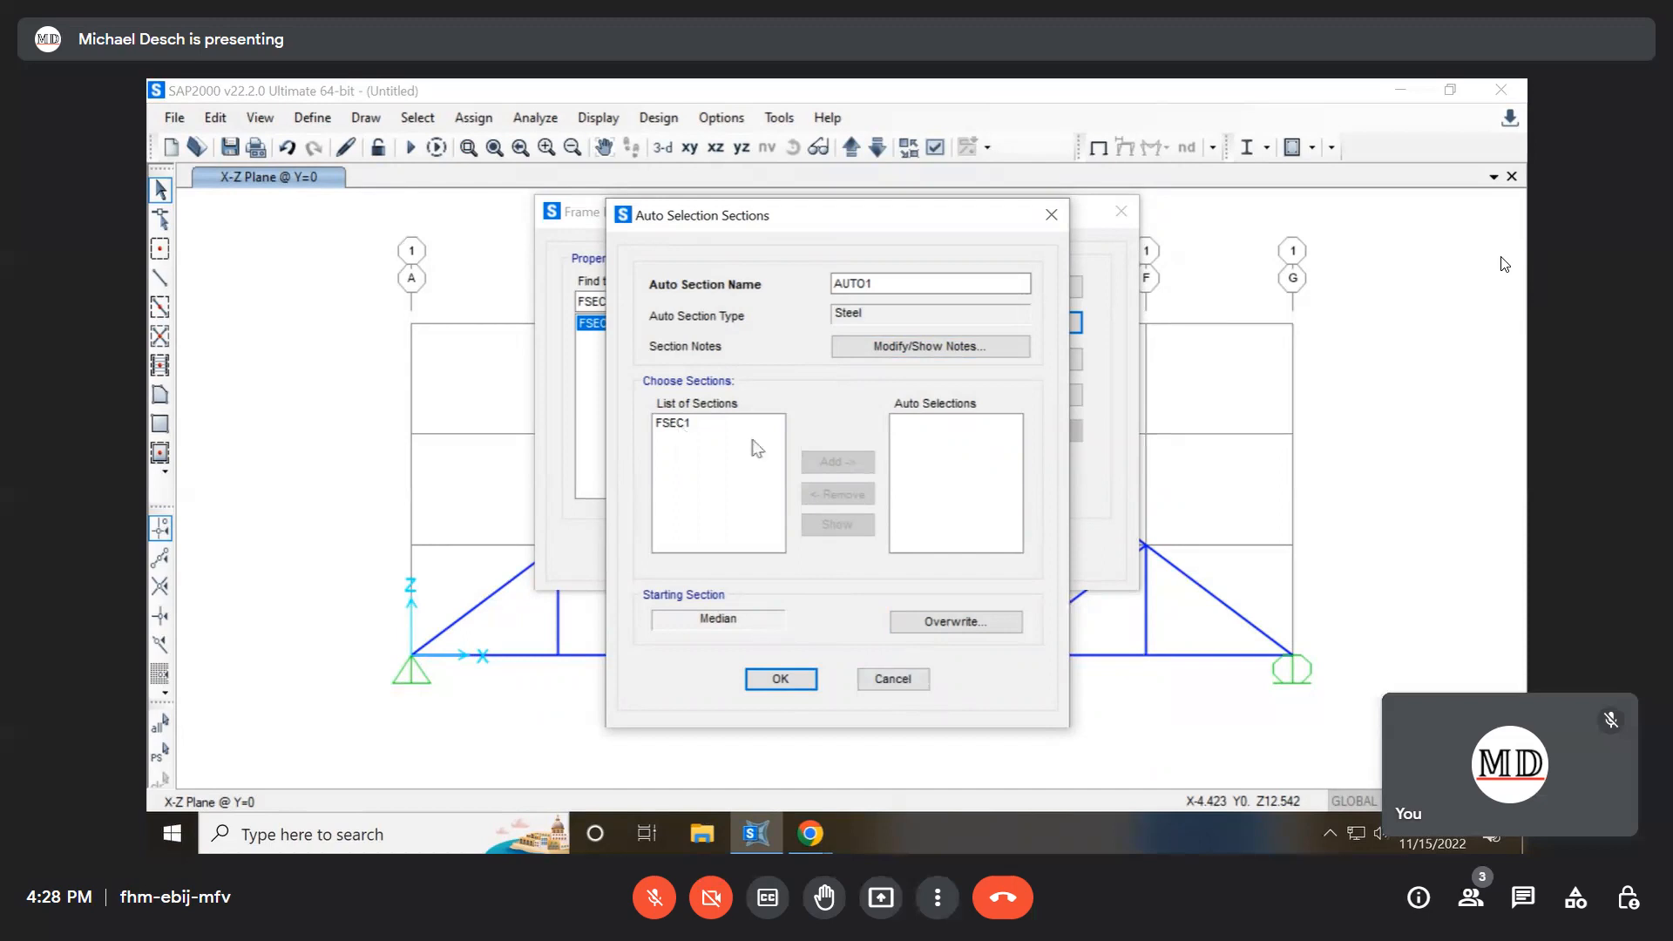
pyautogui.click(893, 681)
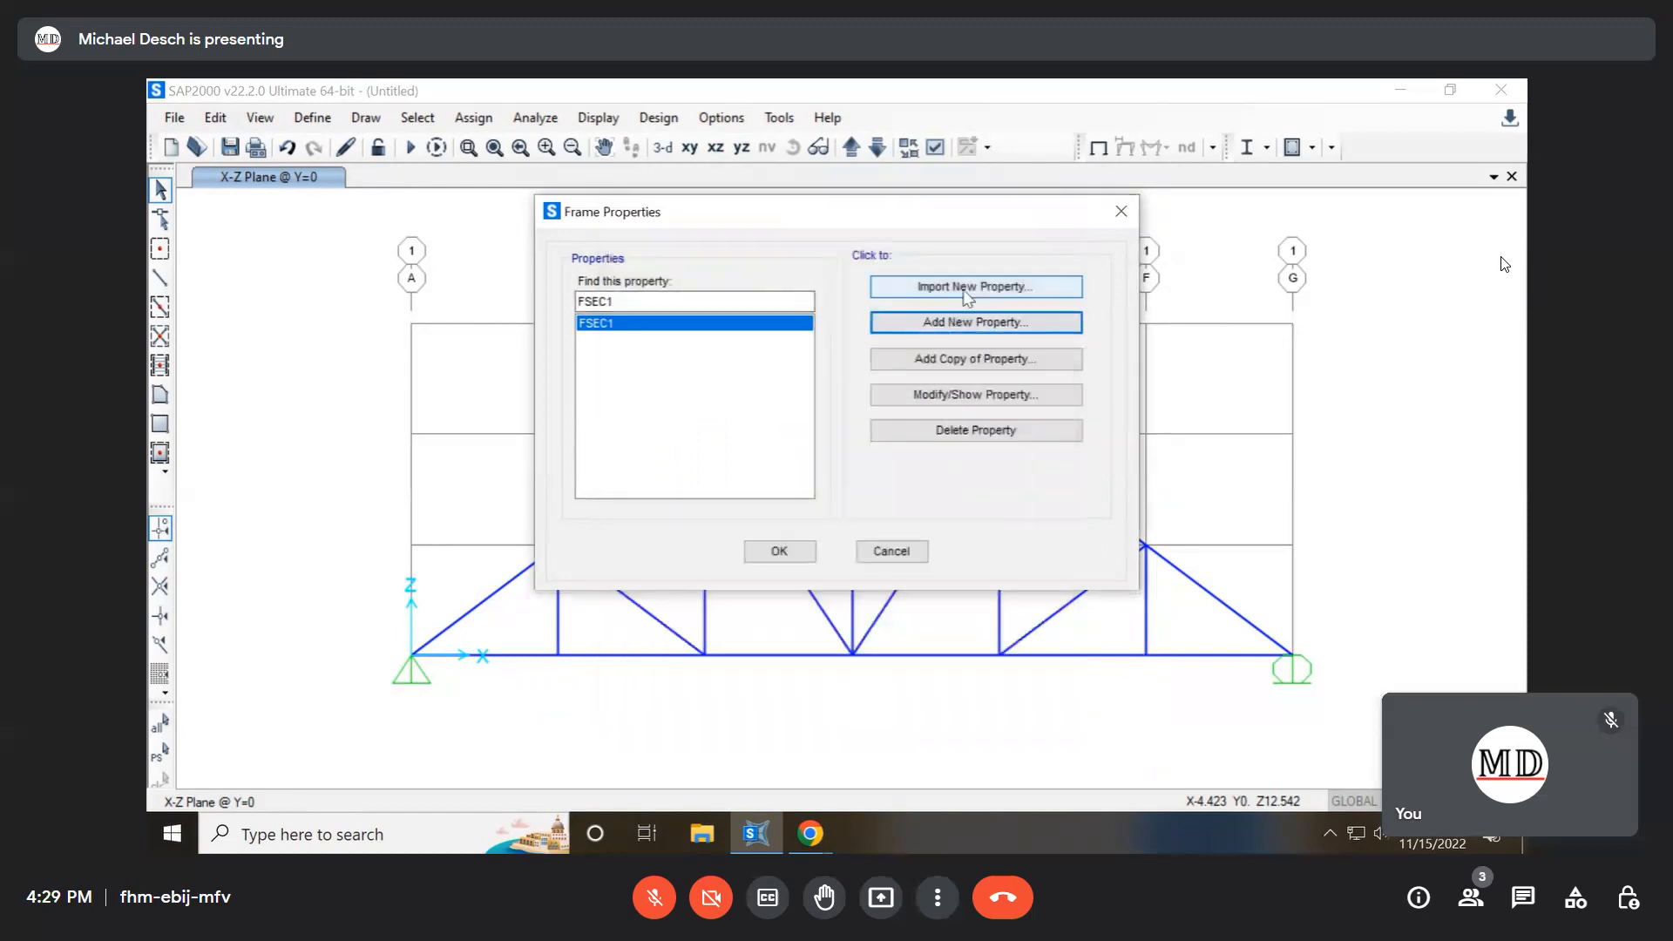
# Load the steel angle sections from the aisc15.pro property file for import
pyautogui.click(968, 287)
pyautogui.click(811, 375)
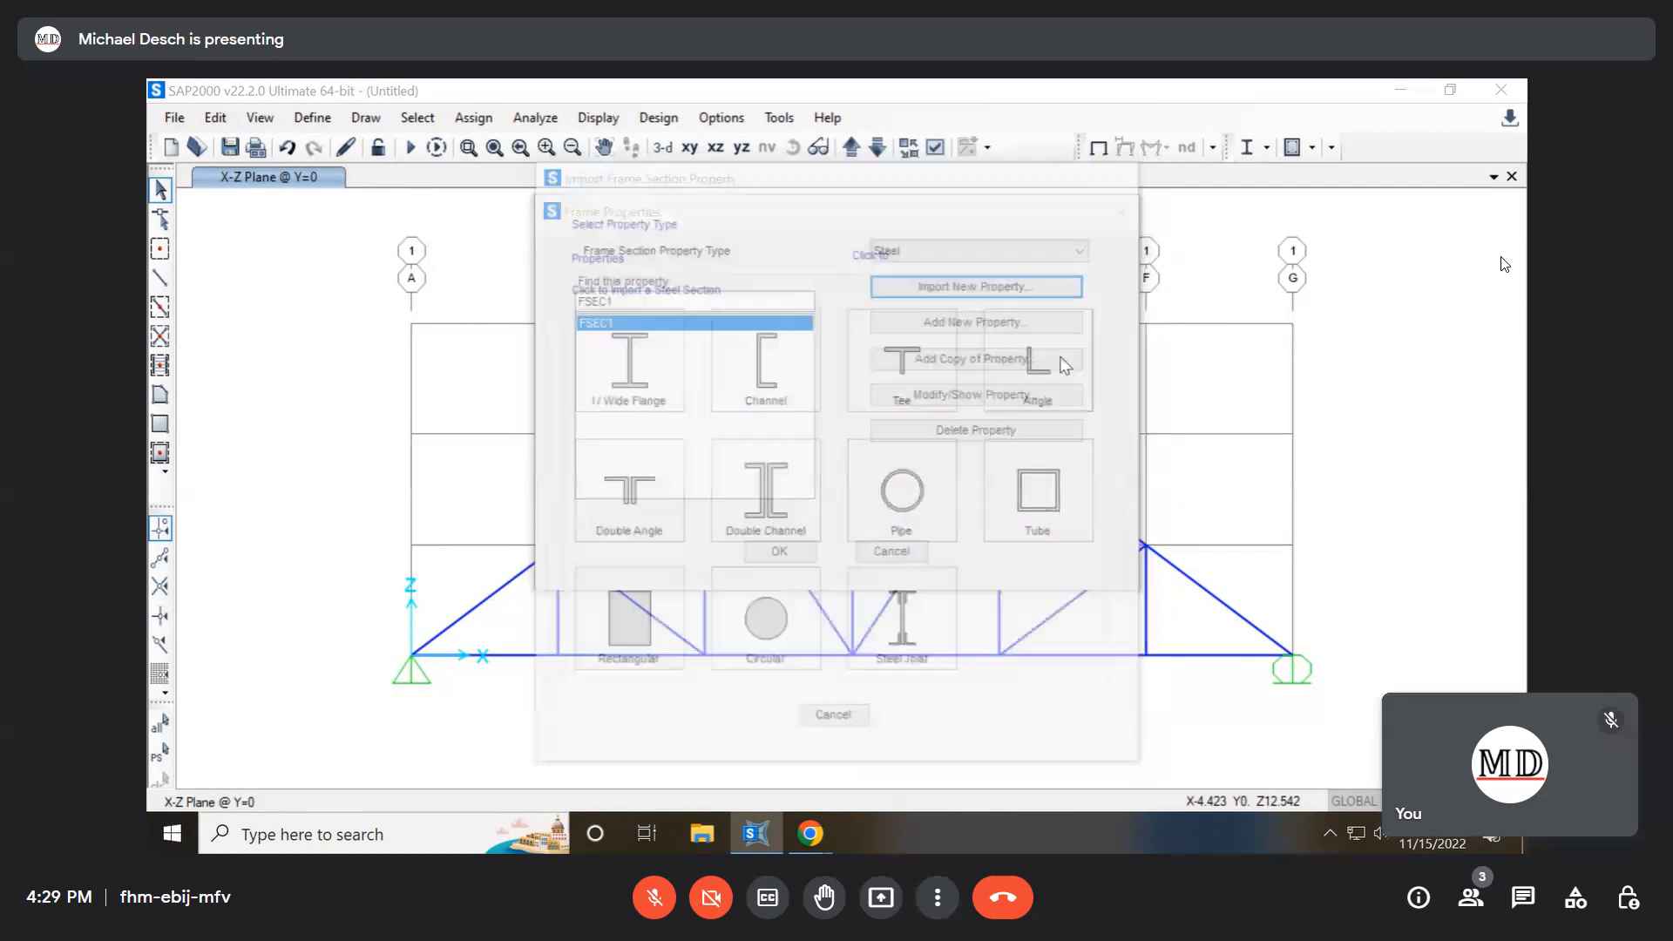
pyautogui.click(793, 534)
pyautogui.click(1039, 711)
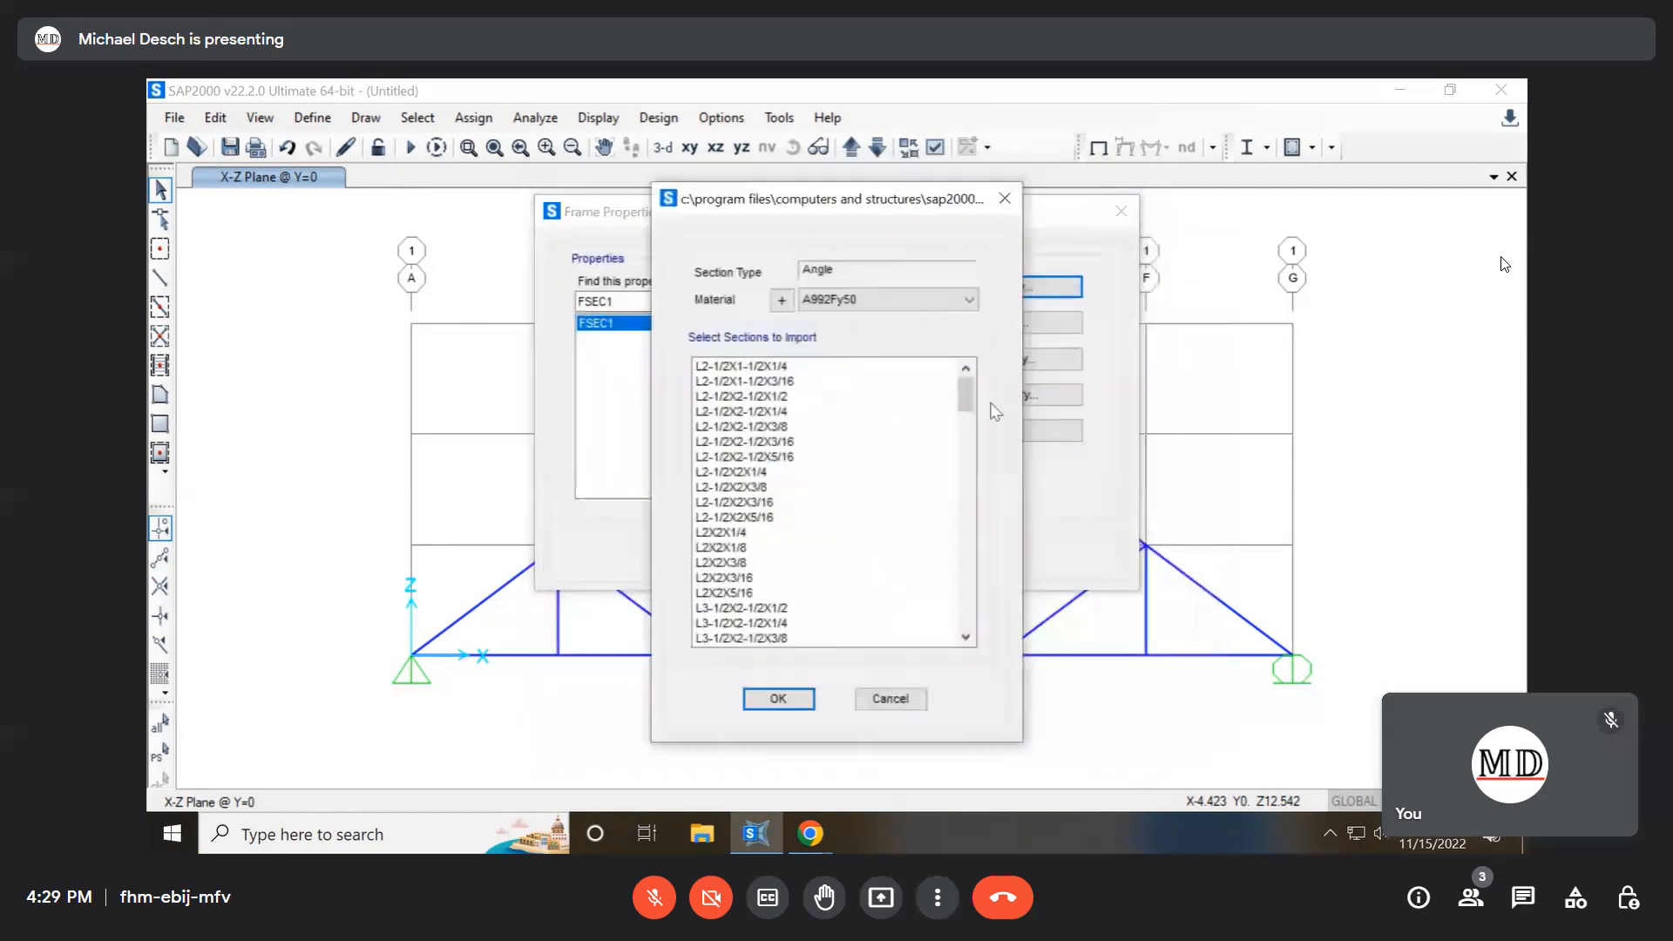
# Import the seven L4X4 angle sections (1/2, 1/4, 3/4, 3/8, 5/8, 5/16 and 7/16) with material A992Fy50
pyautogui.moveTo(970, 397); pyautogui.dragTo(967, 488)
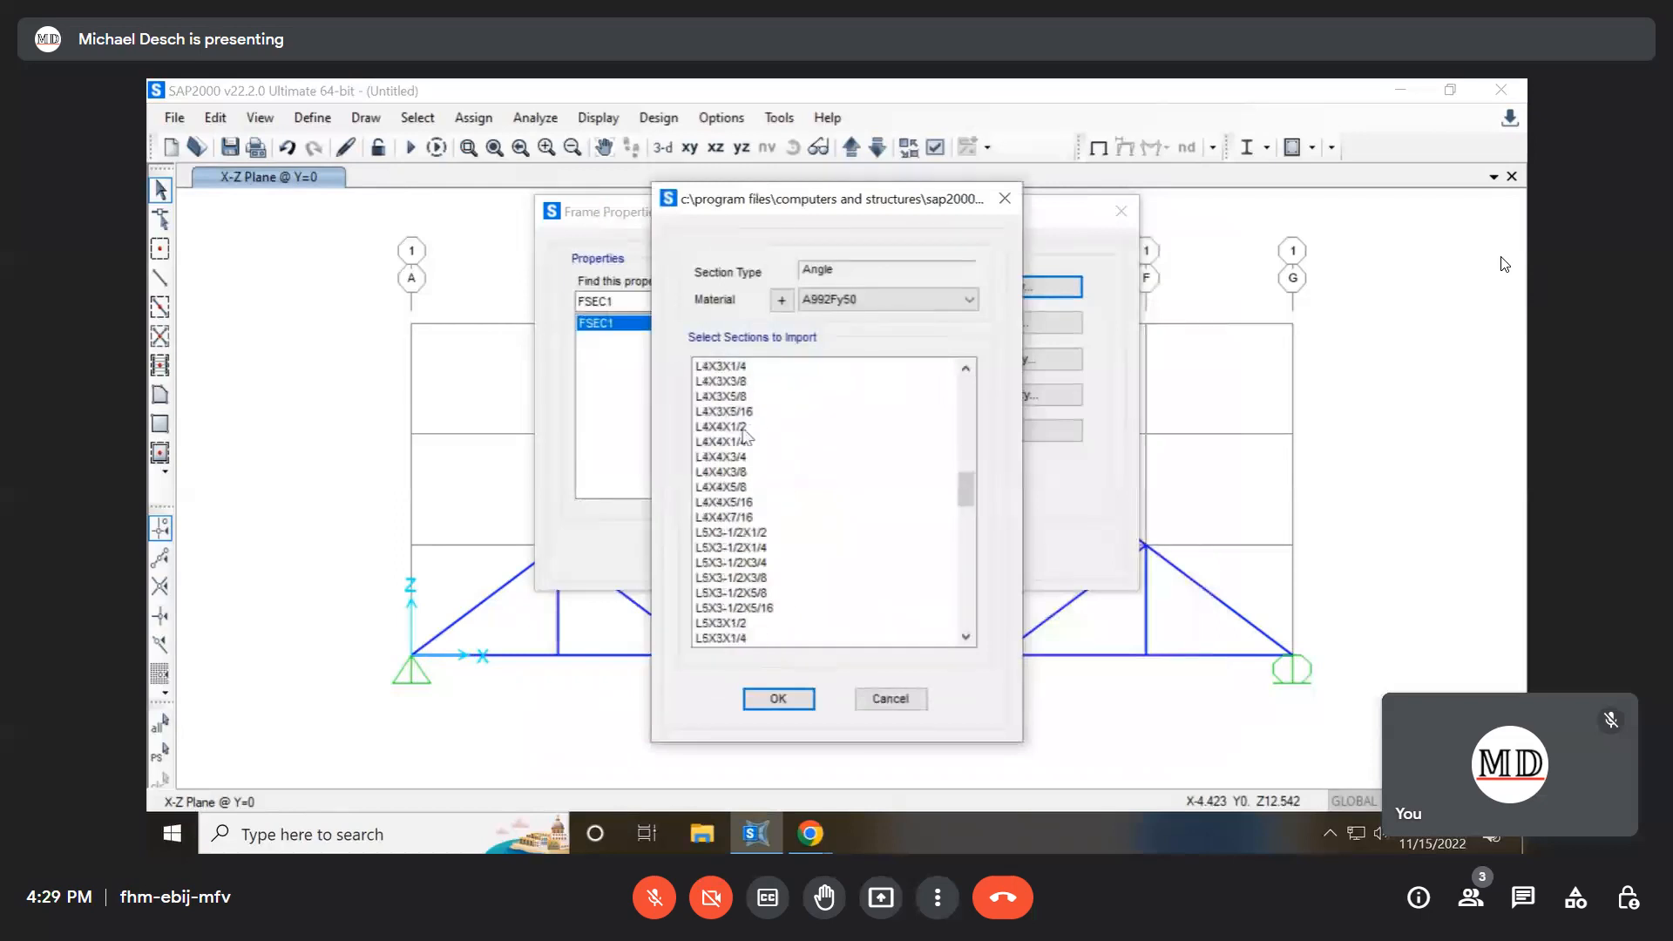
pyautogui.click(780, 427)
pyautogui.keyDown('shift'); pyautogui.click(743, 442); pyautogui.keyUp('shift')
pyautogui.keyDown('shift'); pyautogui.click(753, 457); pyautogui.keyUp('shift')
pyautogui.keyDown('shift'); pyautogui.click(751, 473); pyautogui.keyUp('shift')
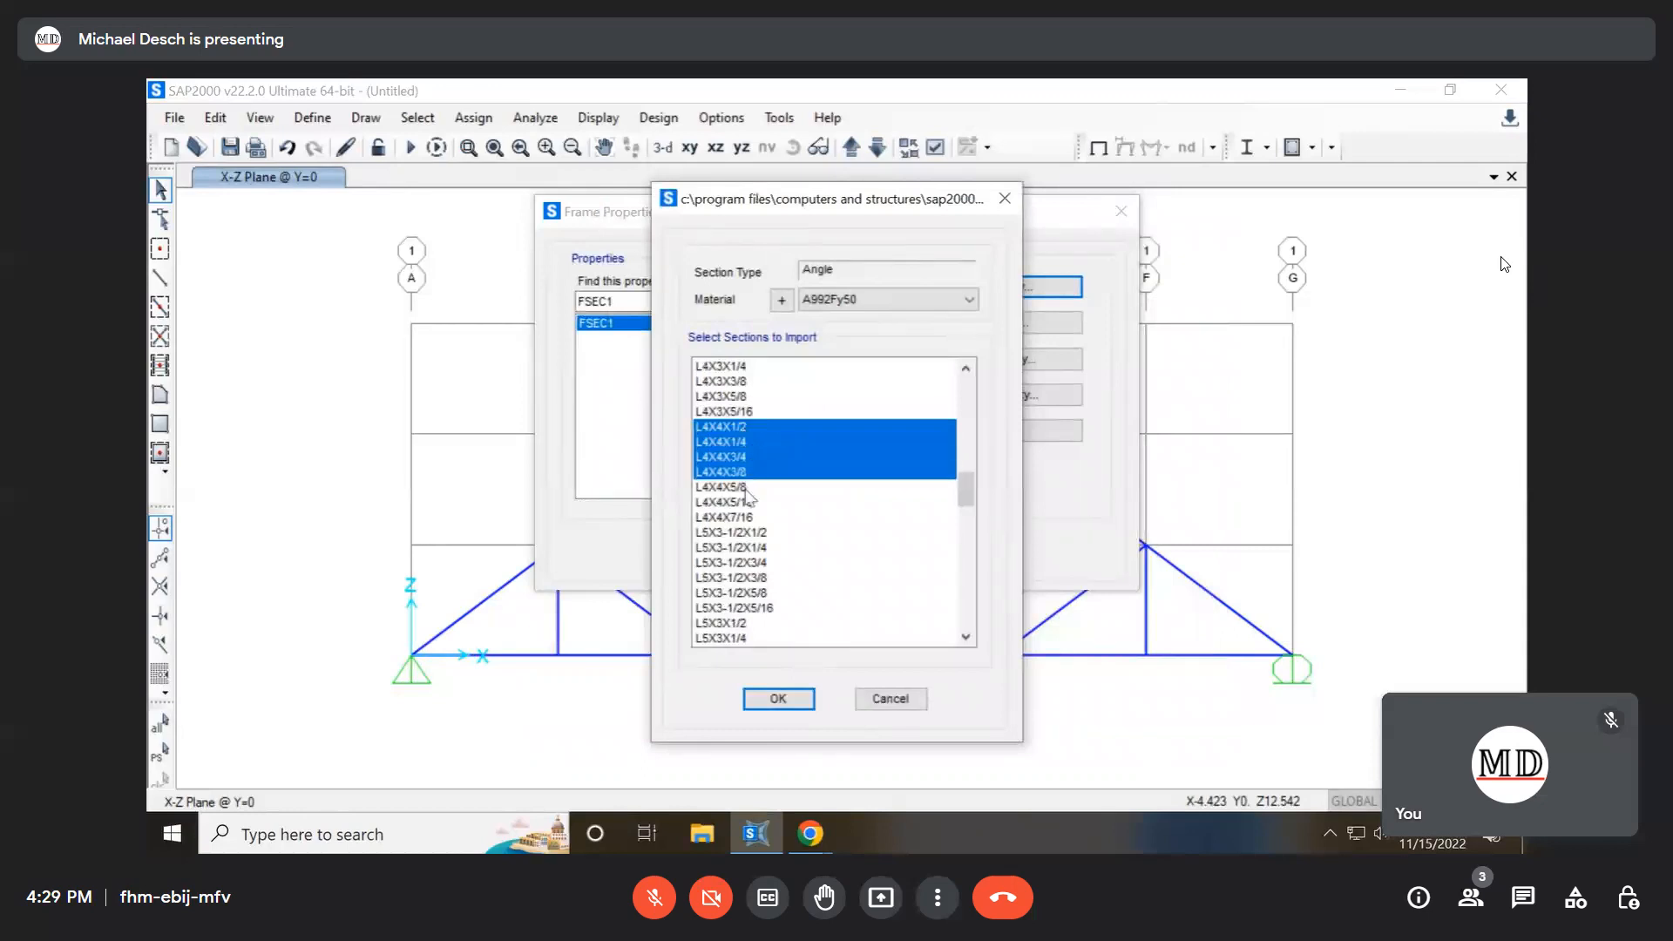
pyautogui.keyDown('shift'); pyautogui.click(752, 487); pyautogui.keyUp('shift')
pyautogui.keyDown('shift'); pyautogui.click(754, 503); pyautogui.keyUp('shift')
pyautogui.keyDown('shift'); pyautogui.click(767, 517); pyautogui.keyUp('shift')
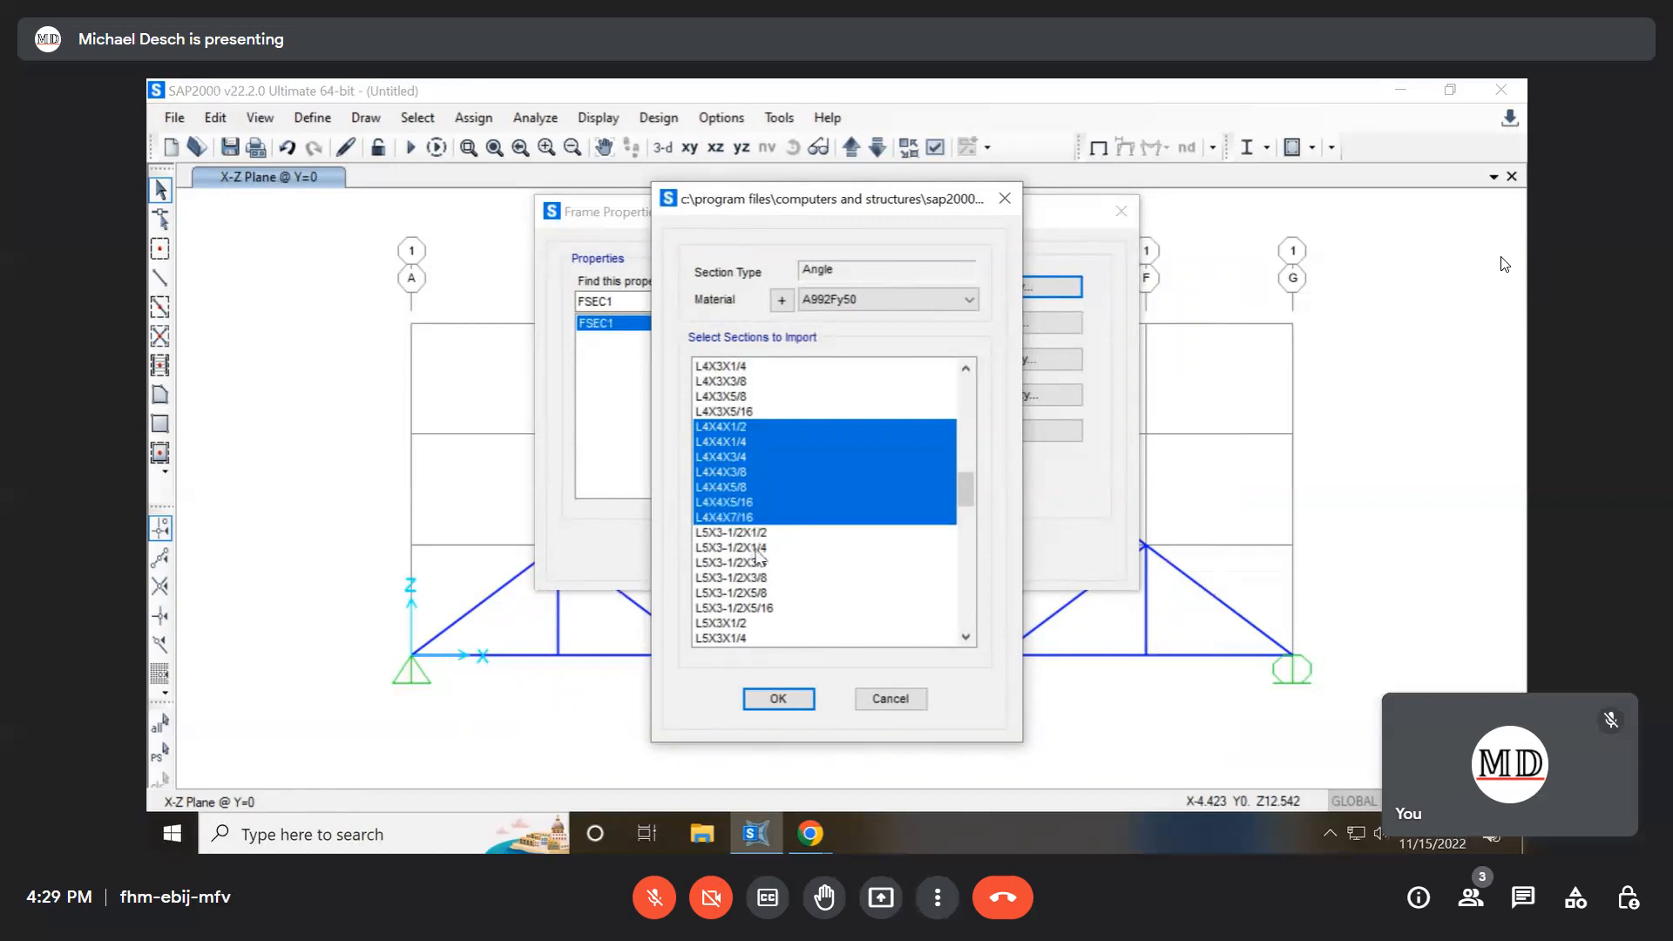
pyautogui.click(778, 699)
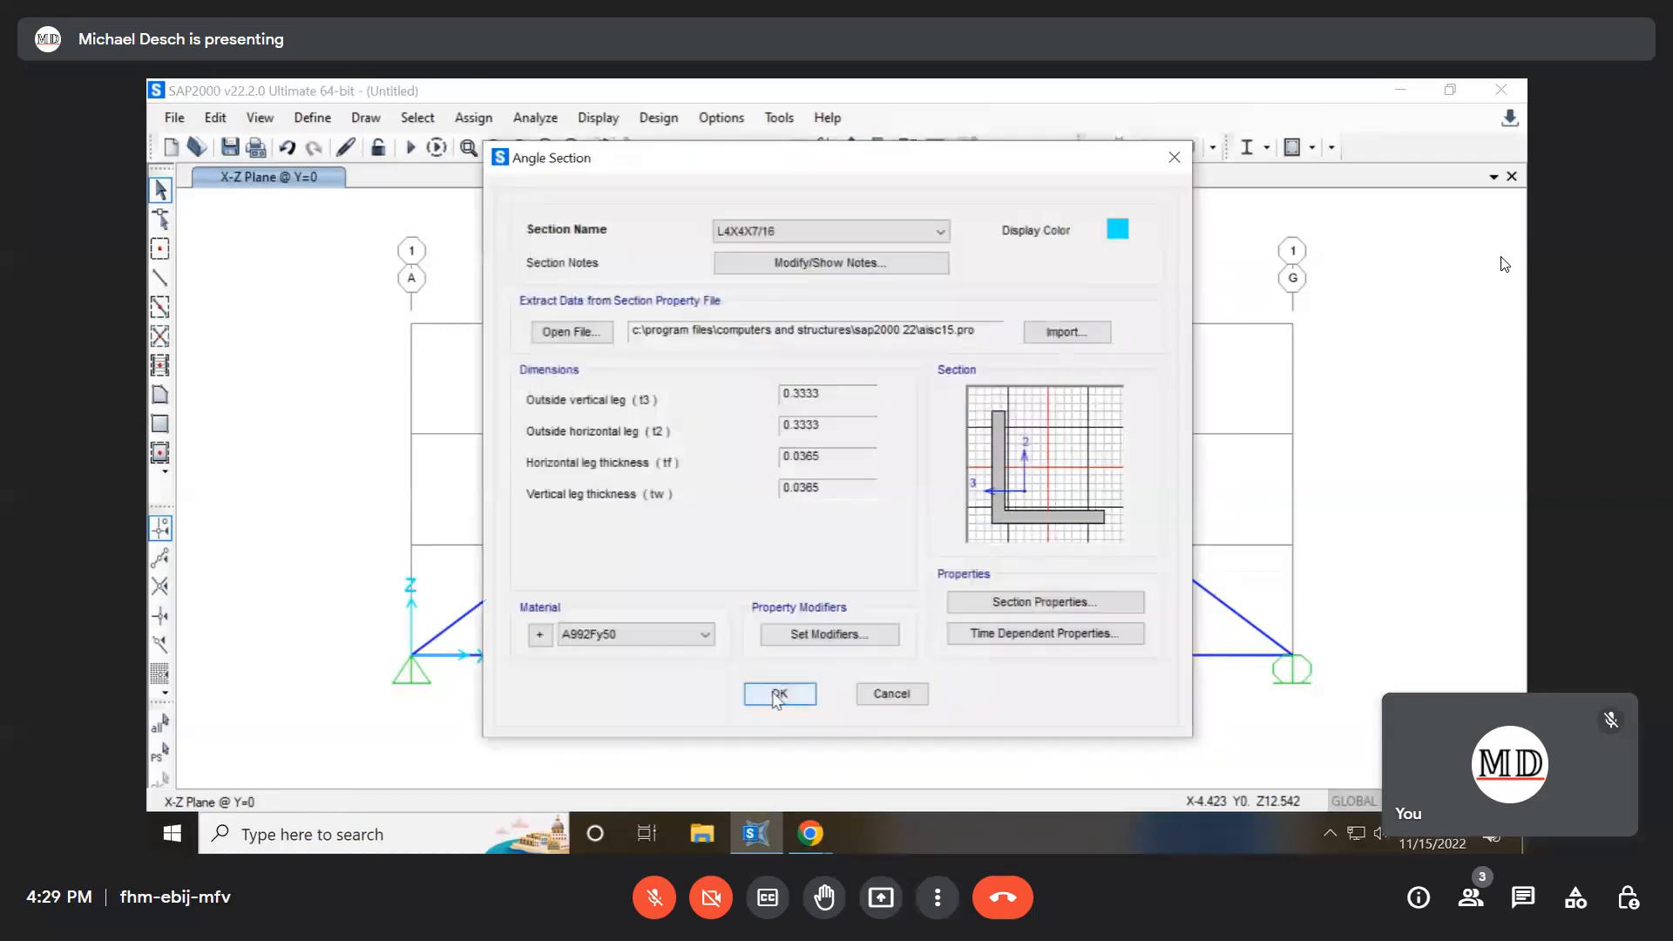
pyautogui.click(779, 696)
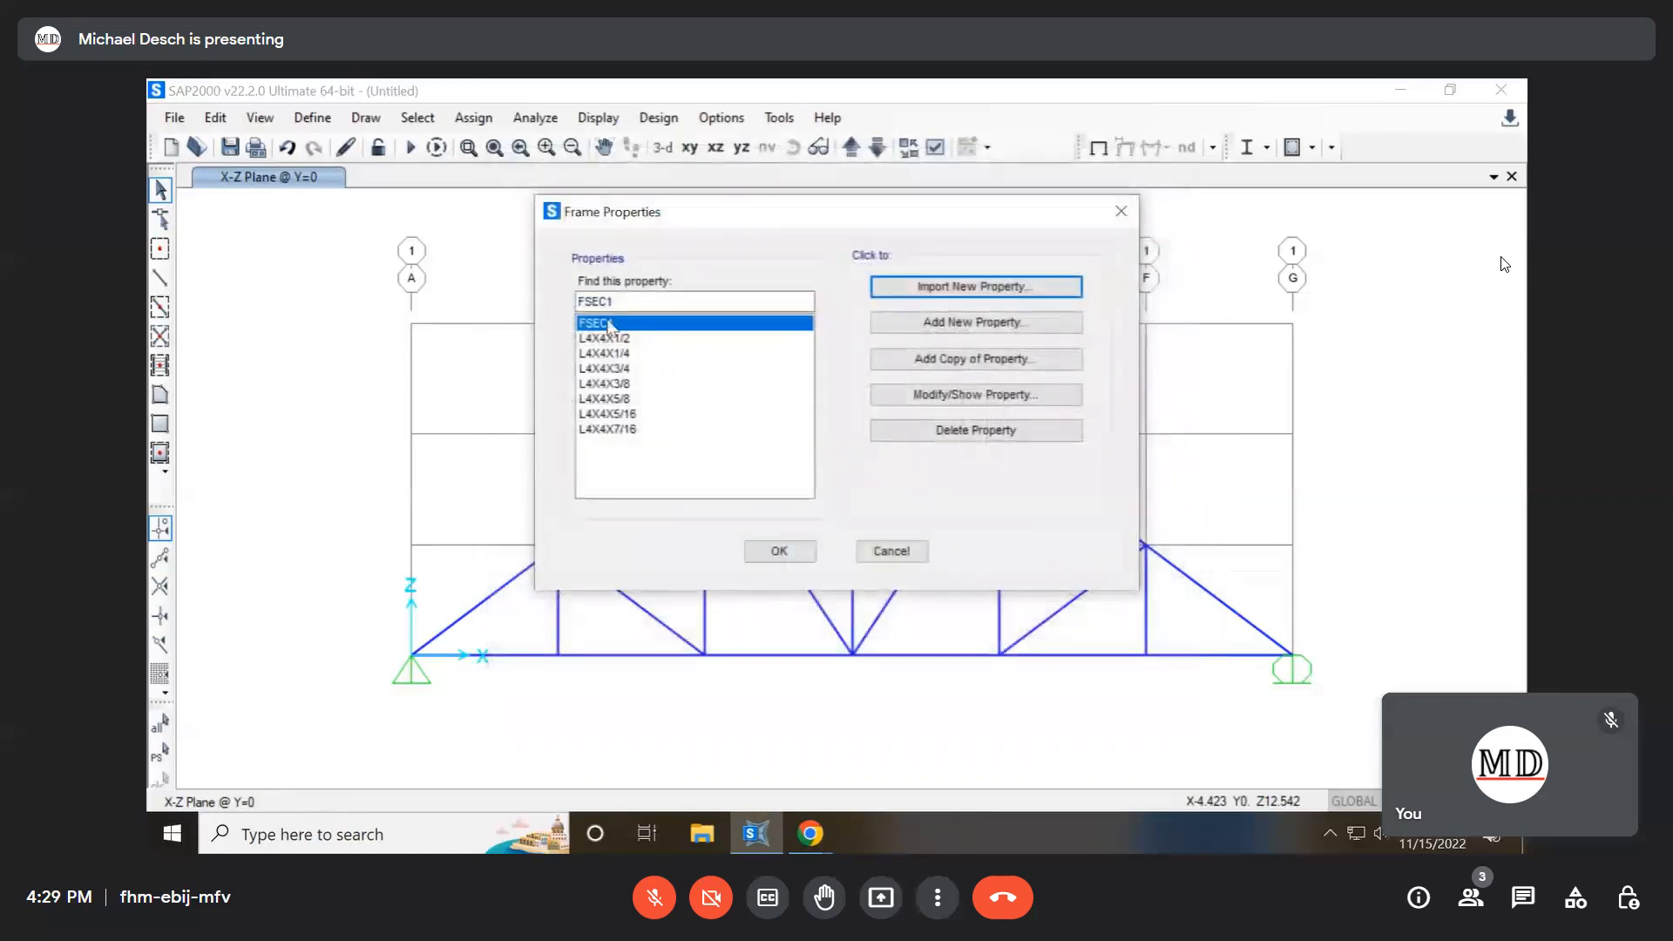
# Create a steel auto select list named Angles containing all seven L4X4 sections
pyautogui.click(957, 326)
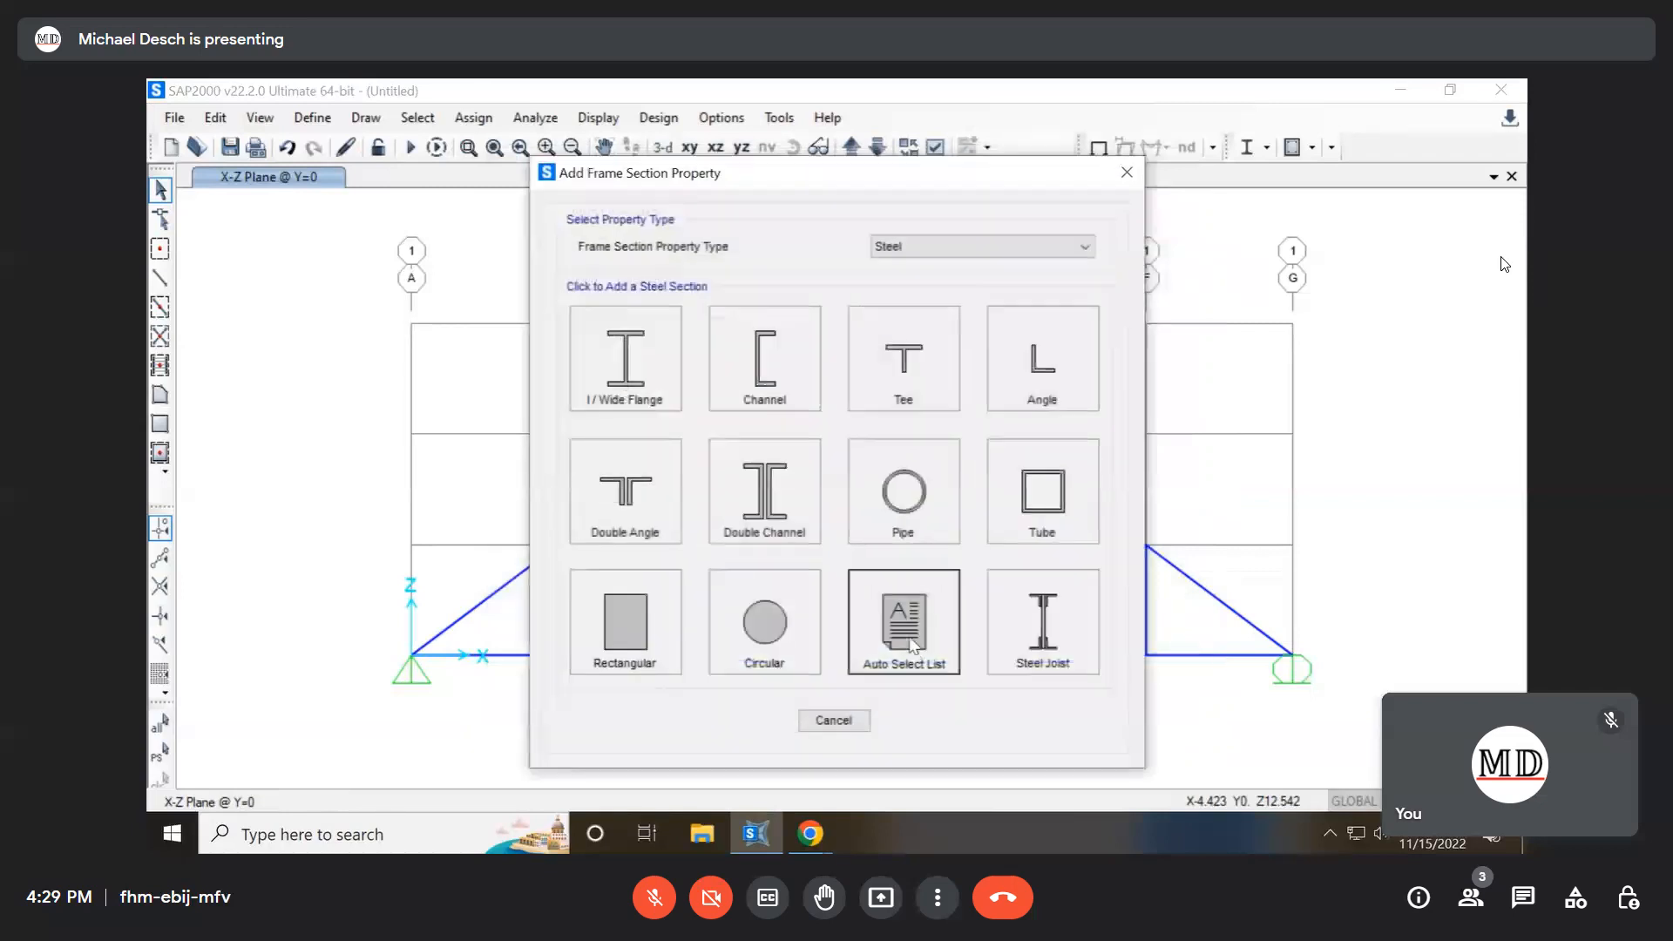
pyautogui.click(900, 619)
pyautogui.doubleClick(885, 280)
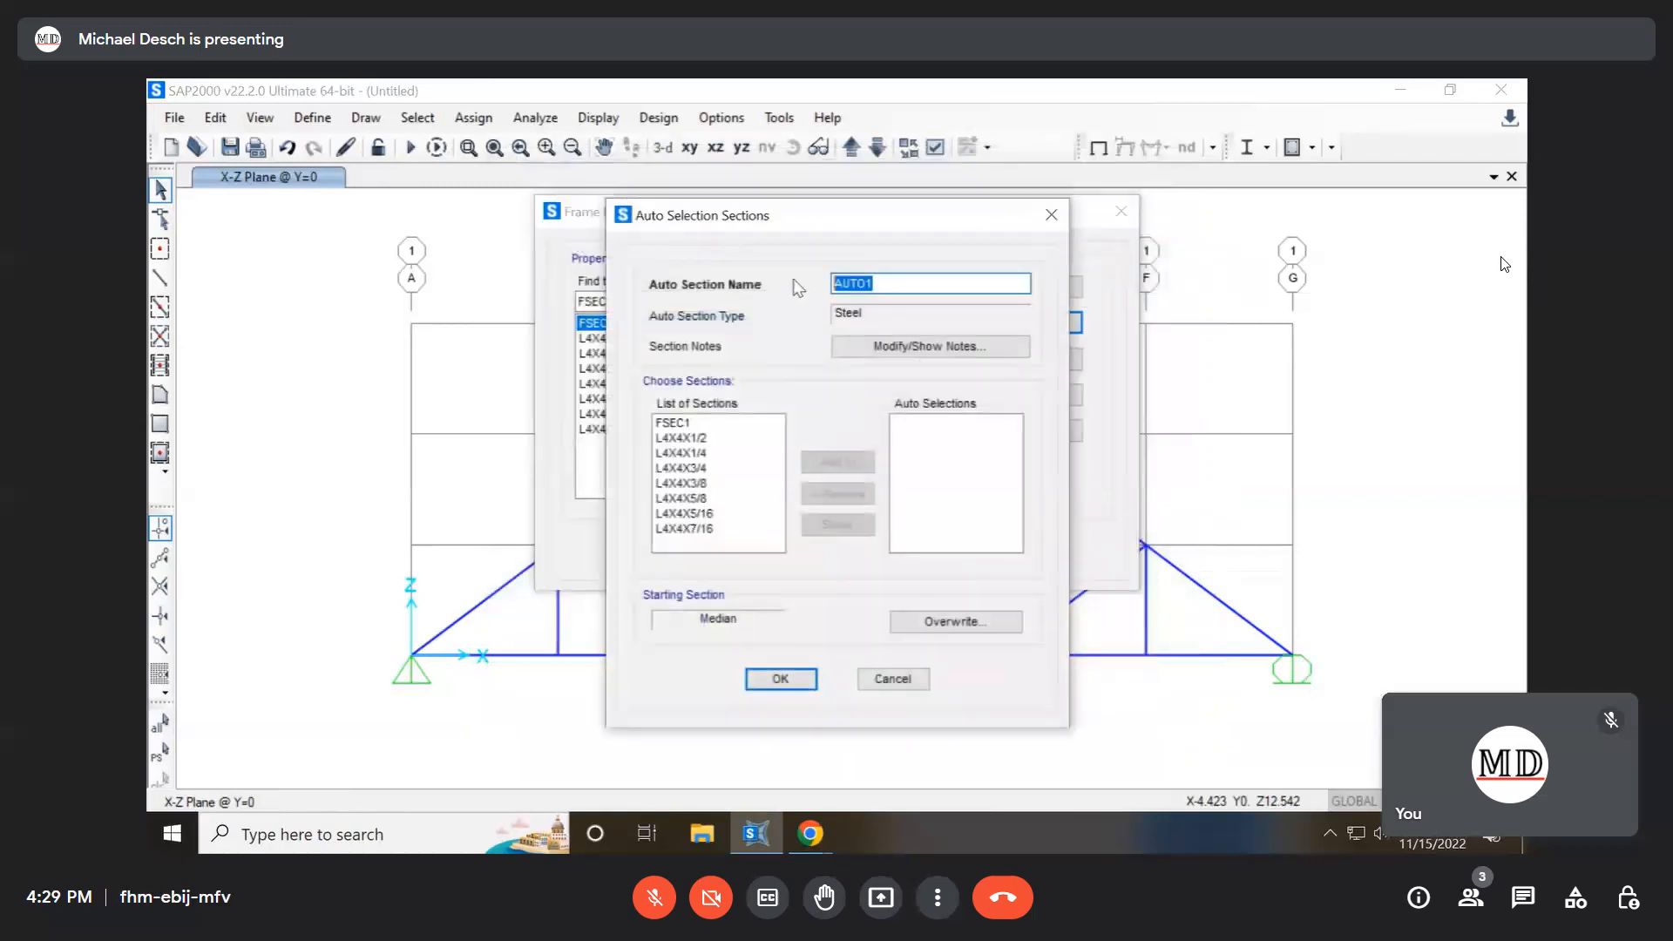
pyautogui.write('An')
pyautogui.click(697, 438)
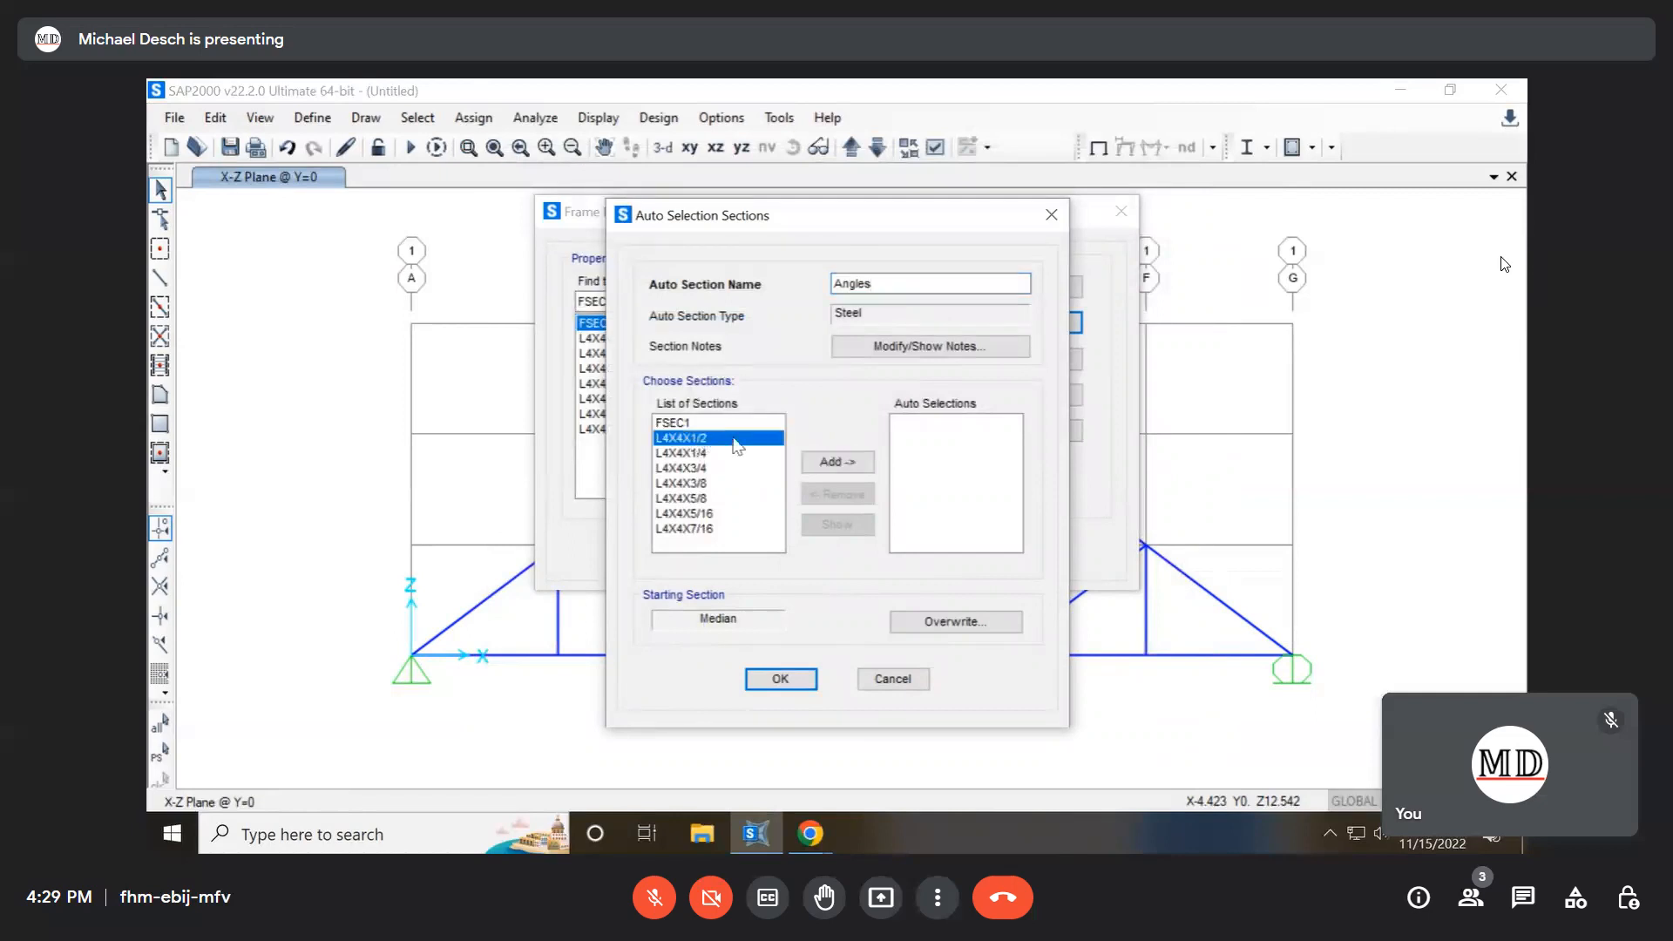
pyautogui.keyDown('shift'); pyautogui.click(697, 529); pyautogui.keyUp('shift')
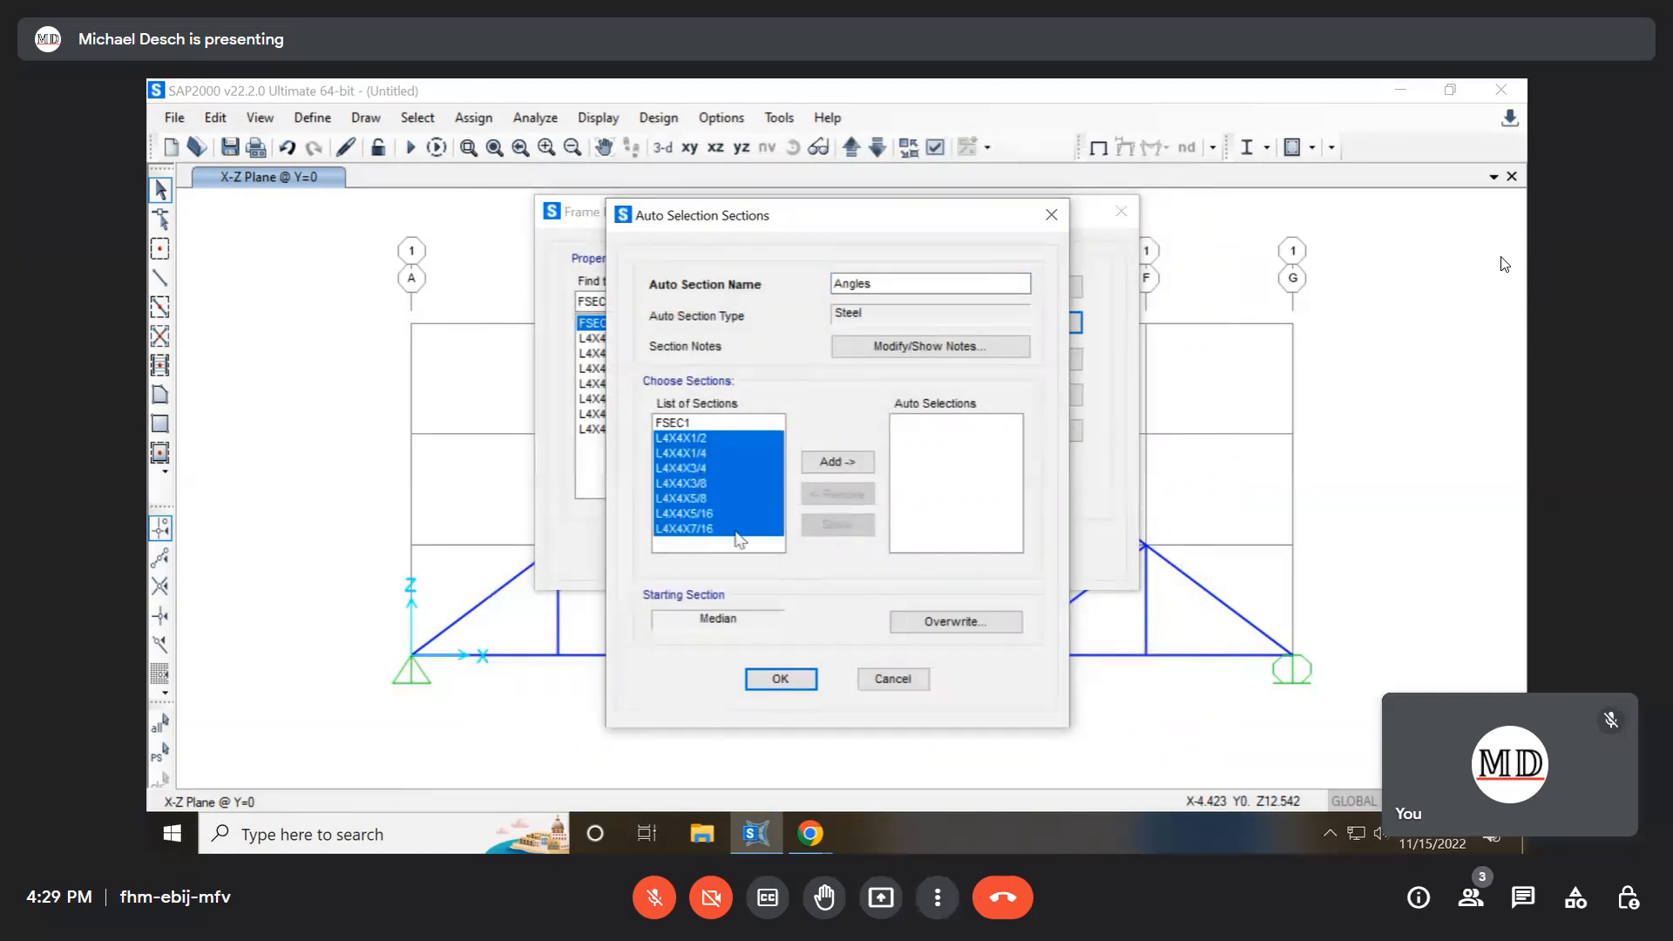
pyautogui.click(852, 462)
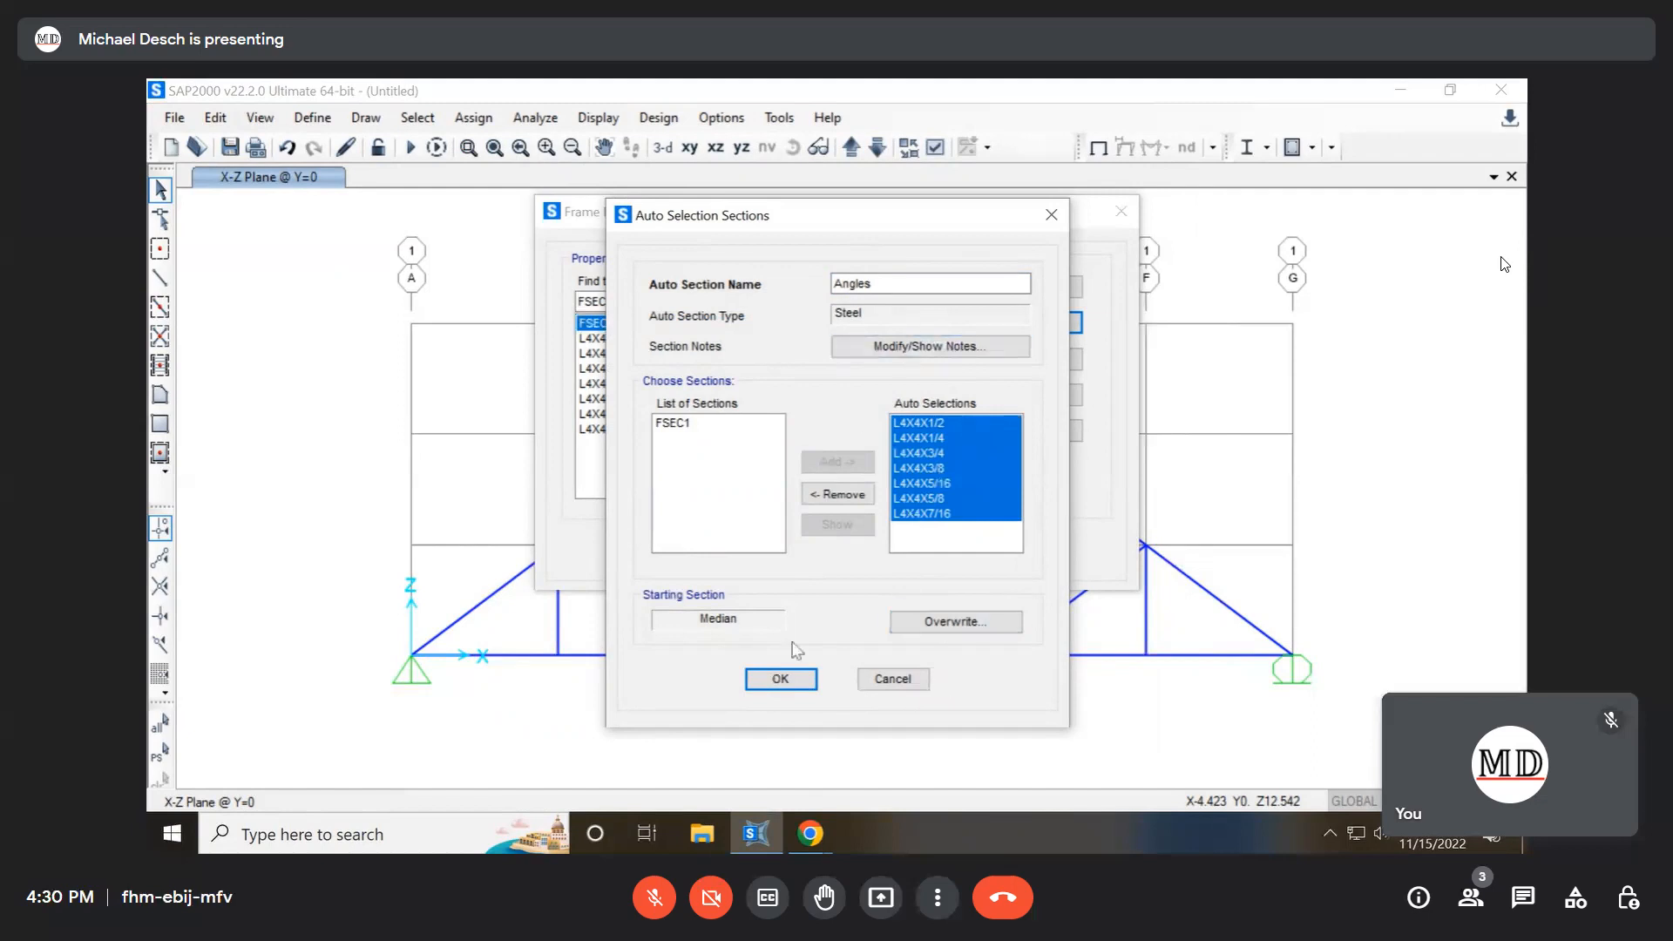
pyautogui.click(781, 680)
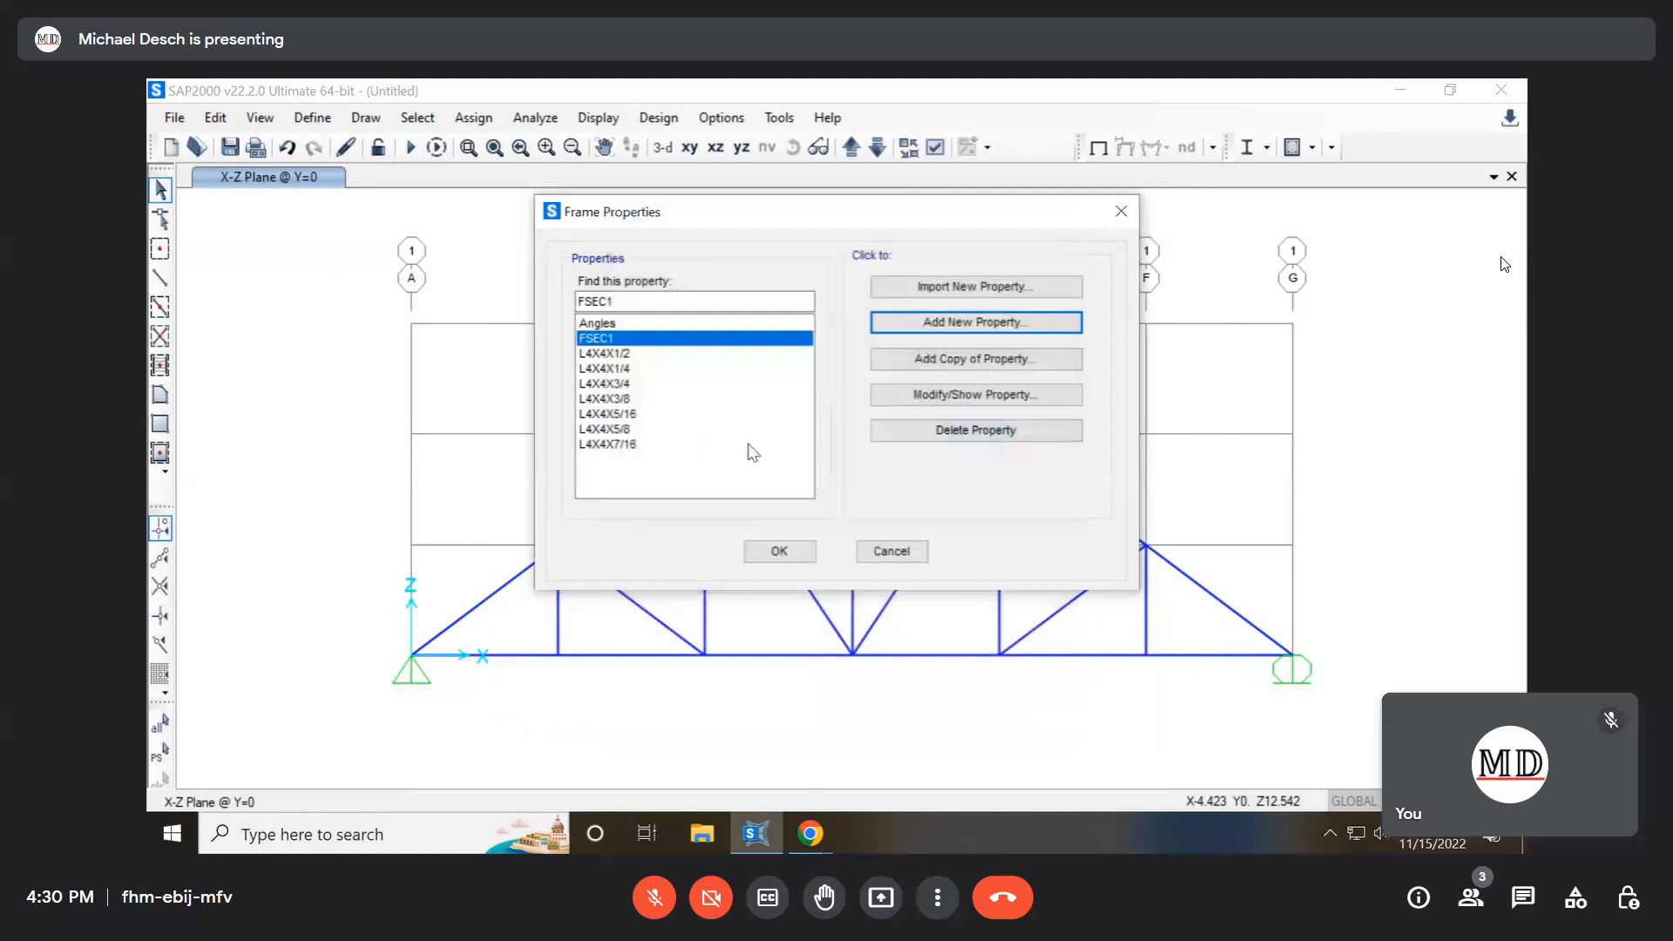
pyautogui.click(780, 552)
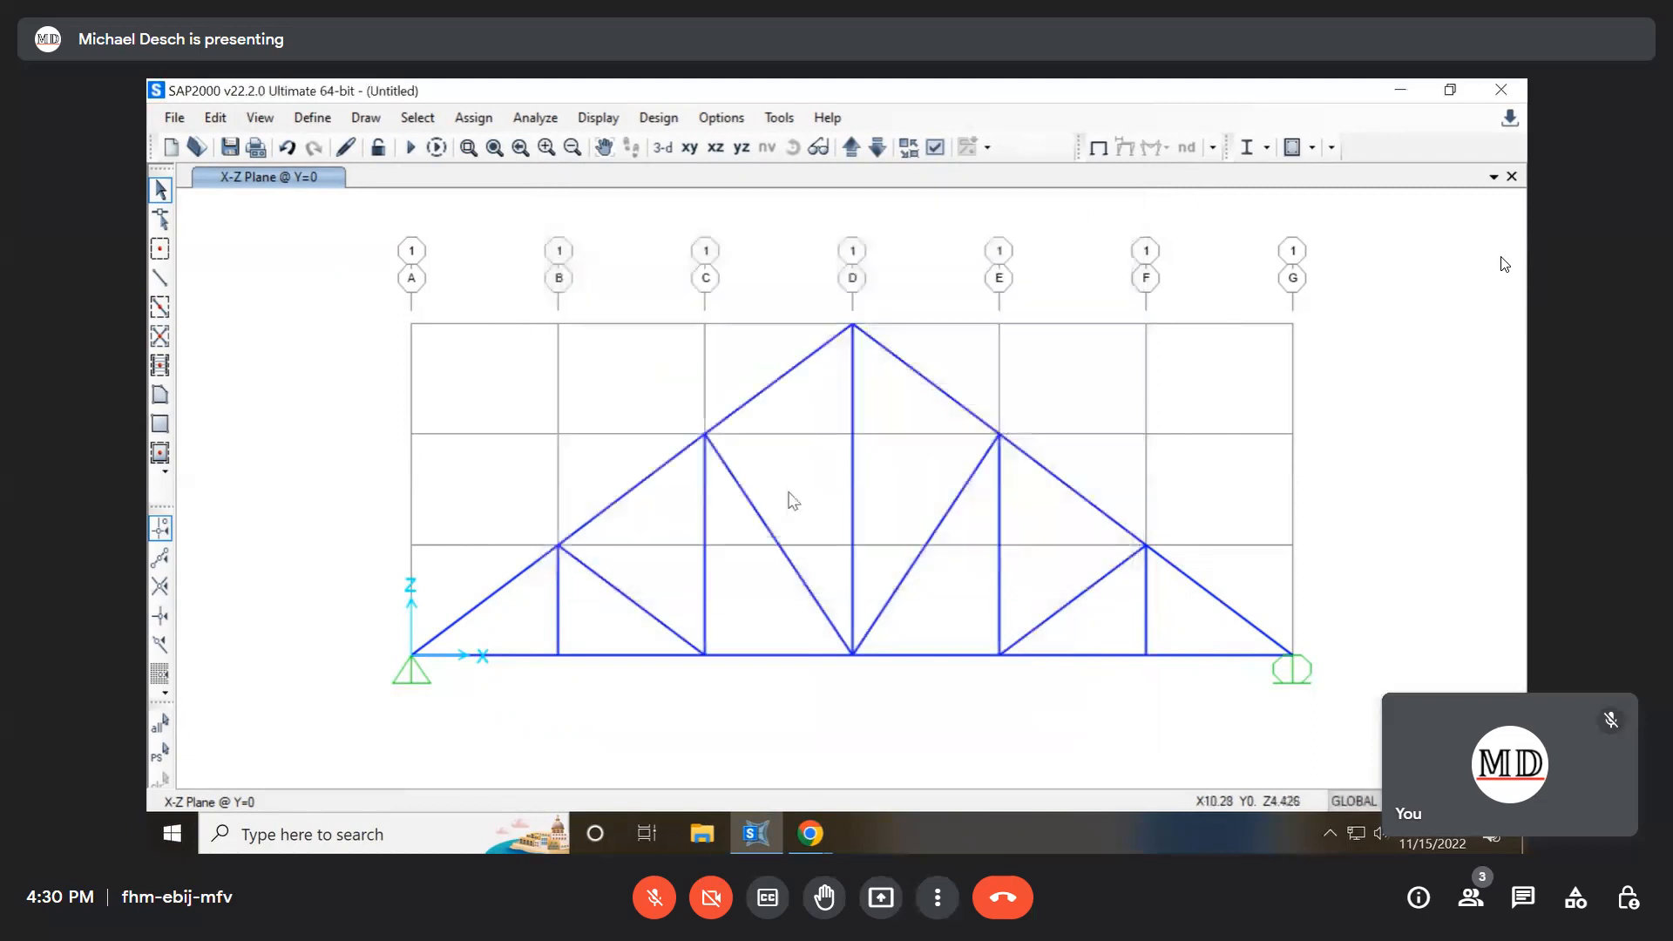
# Select all members of the truss and assign the Angles auto select section to them
pyautogui.moveTo(1240, 724); pyautogui.dragTo(452, 364)
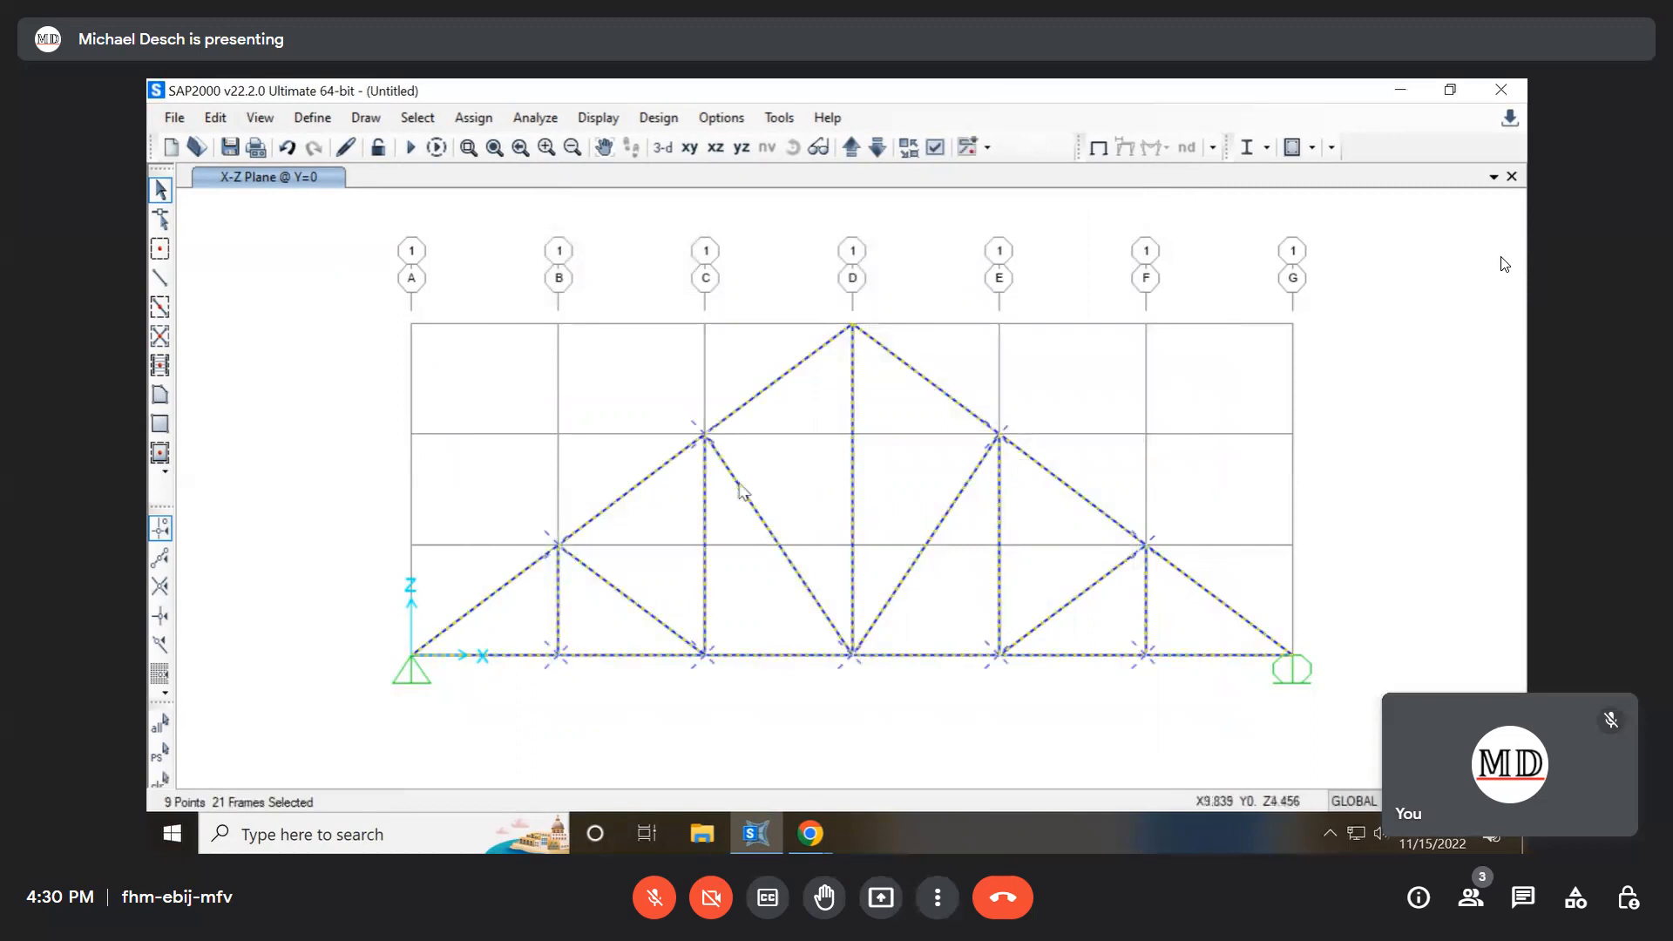
pyautogui.click(473, 119)
pyautogui.moveTo(689, 164)
pyautogui.click(871, 179)
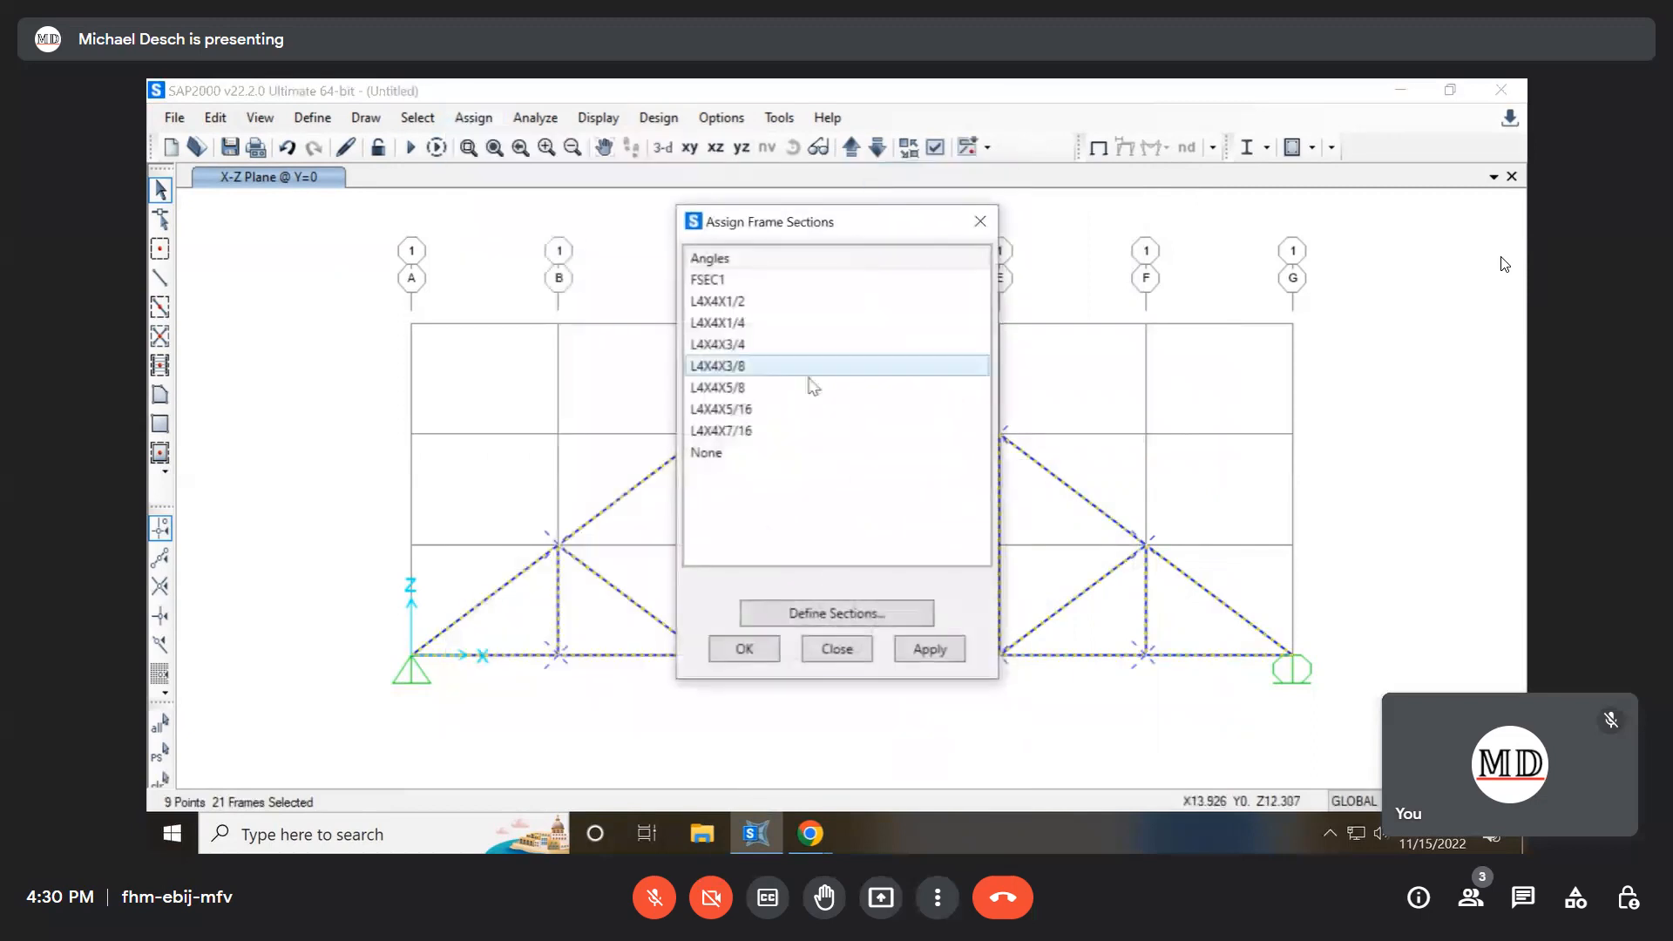
pyautogui.click(755, 259)
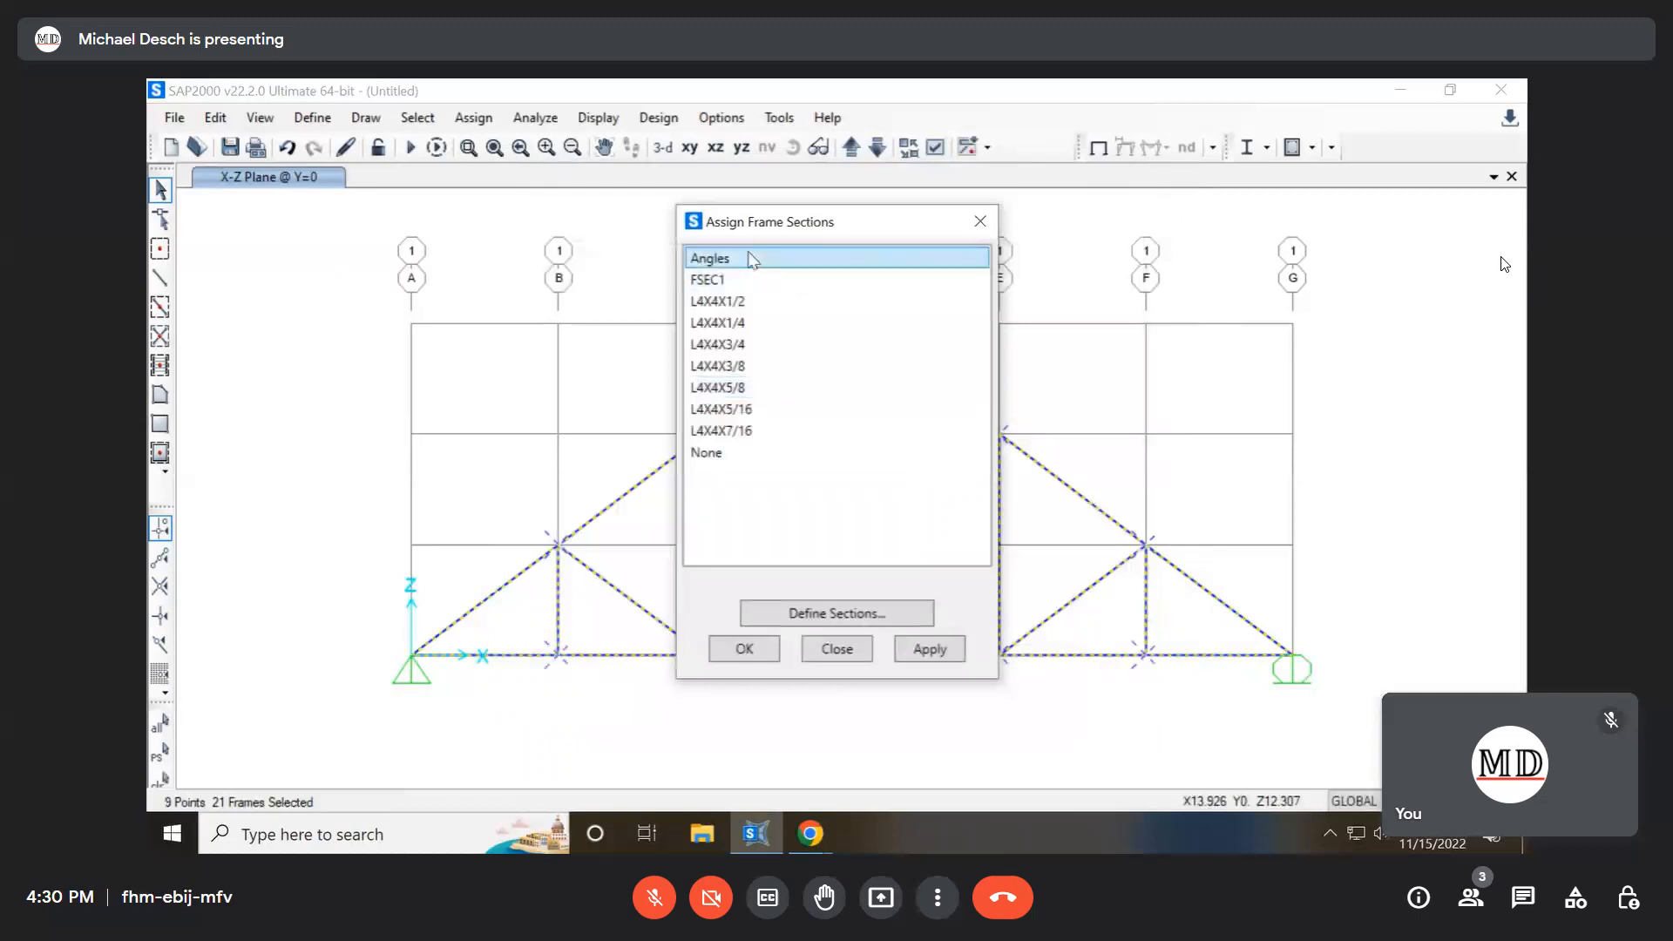
pyautogui.click(751, 653)
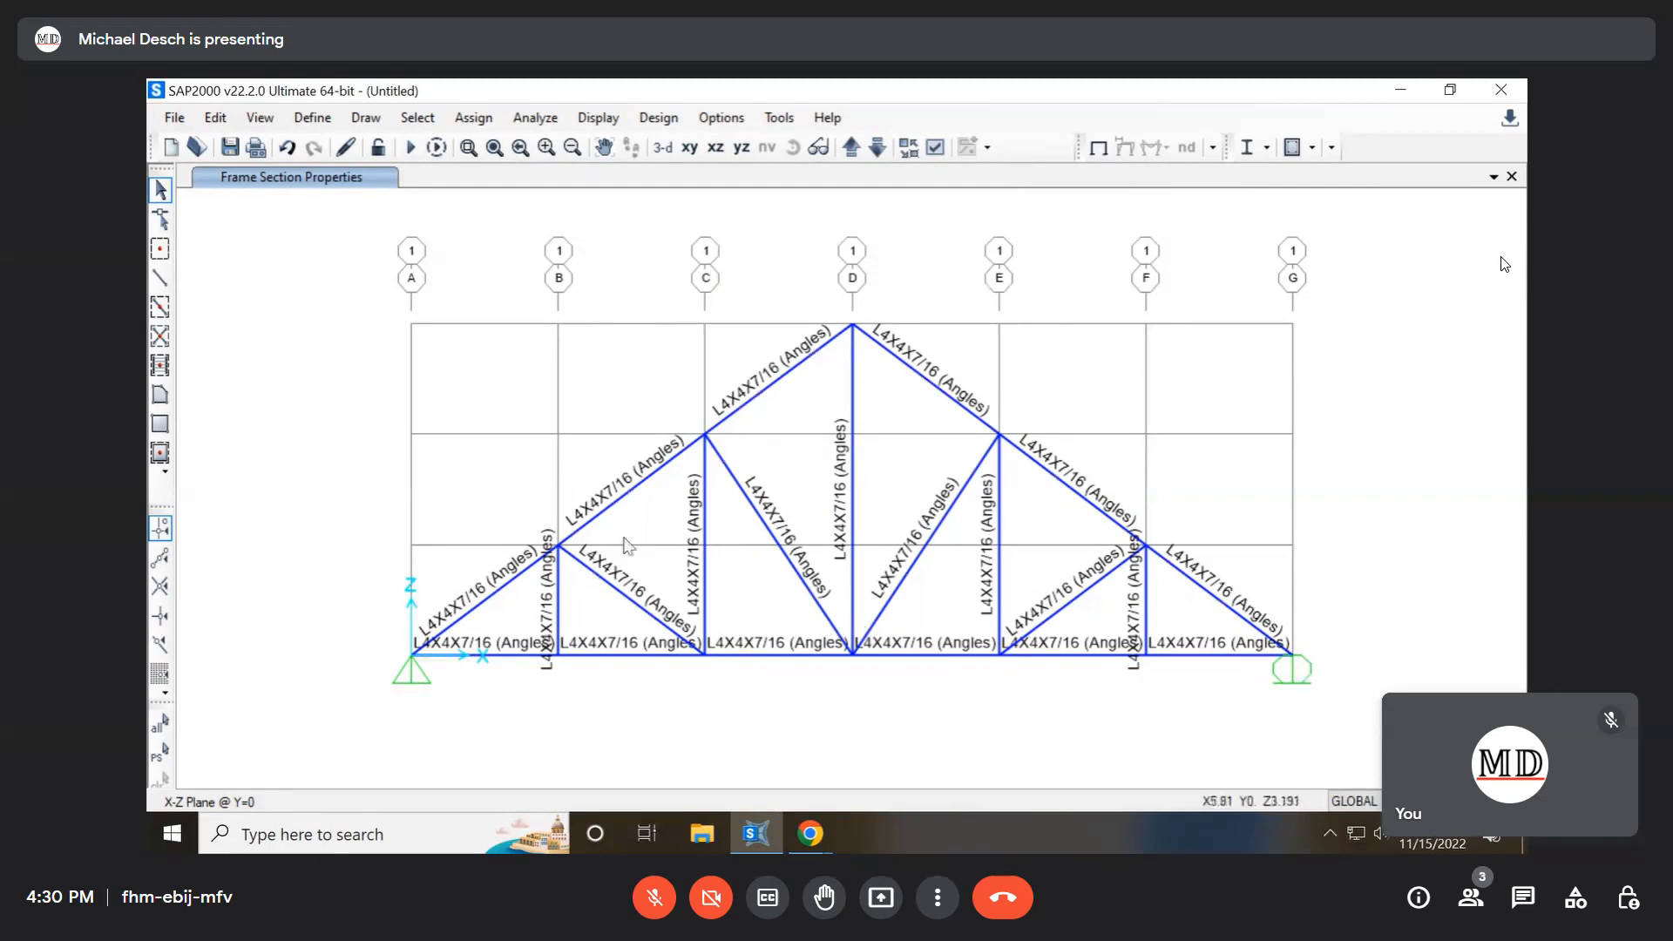
pyautogui.click(558, 656)
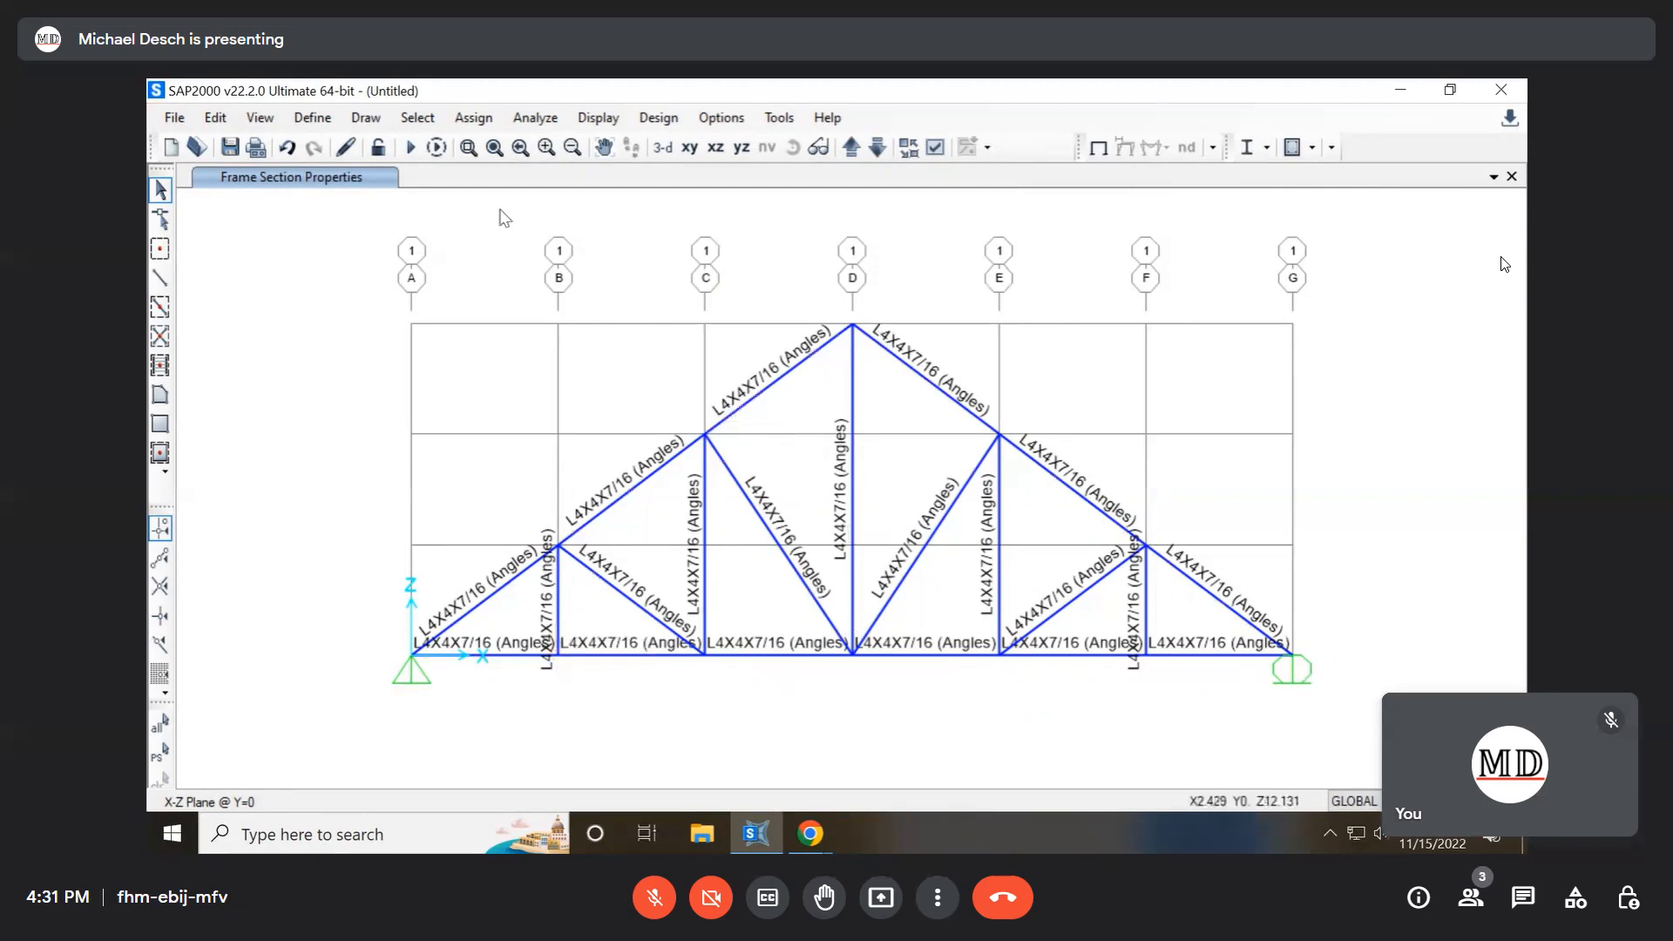
# Exclude the MODAL load case from the run and start the analysis for the DEAD and Live cases
pyautogui.click(410, 148)
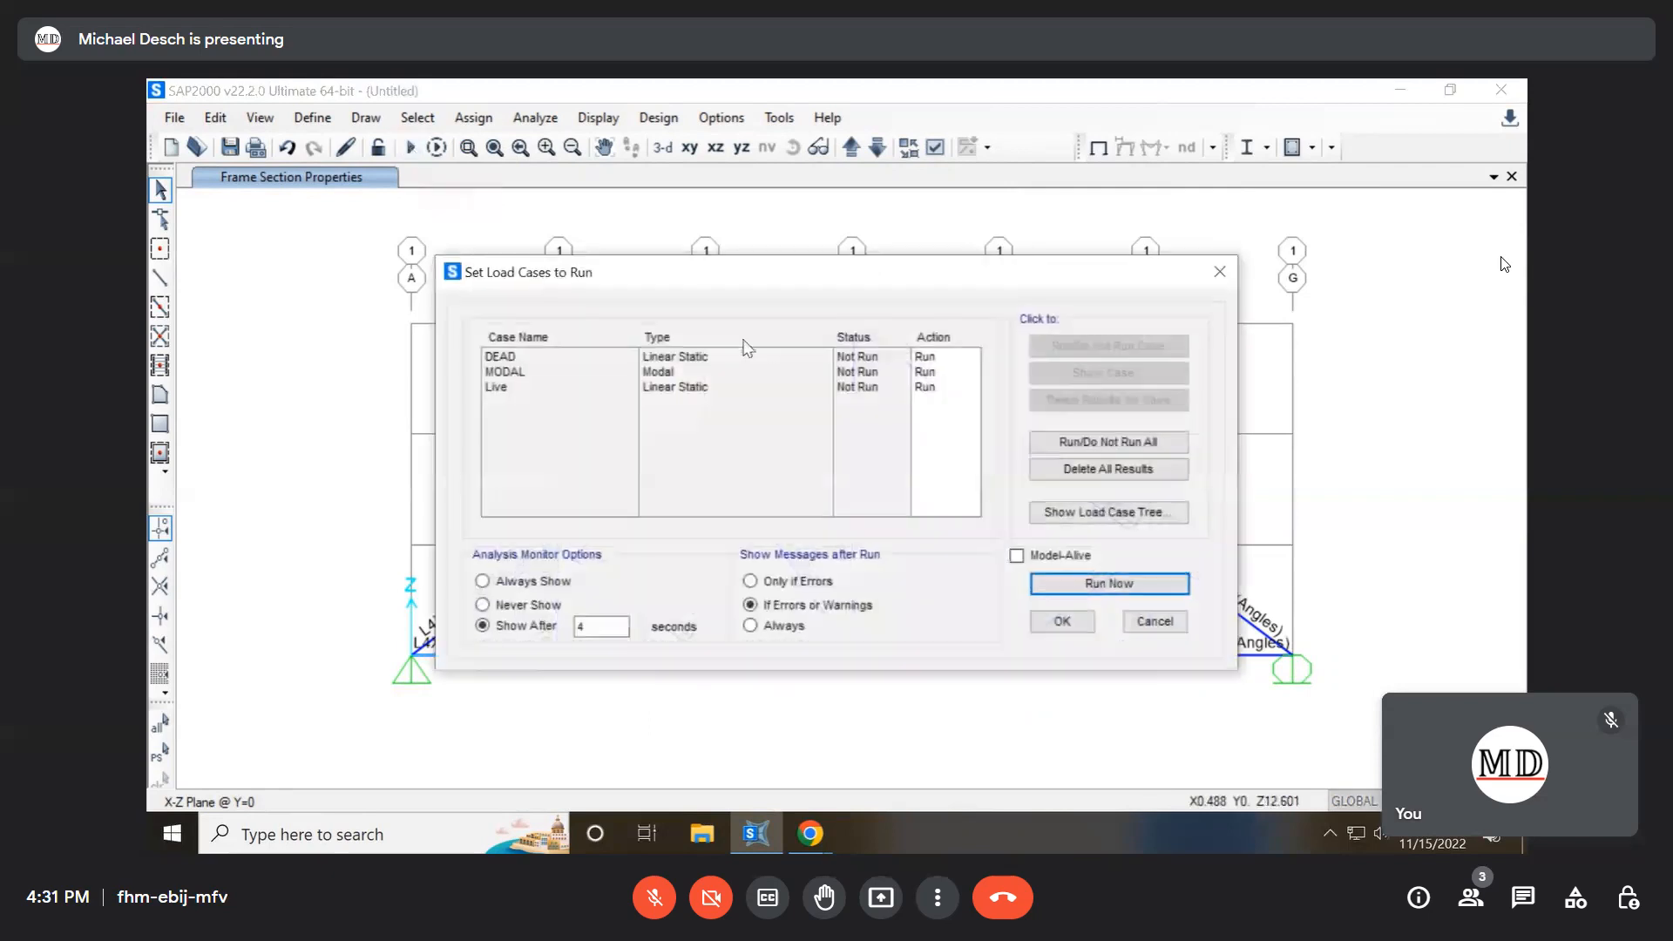
pyautogui.click(515, 372)
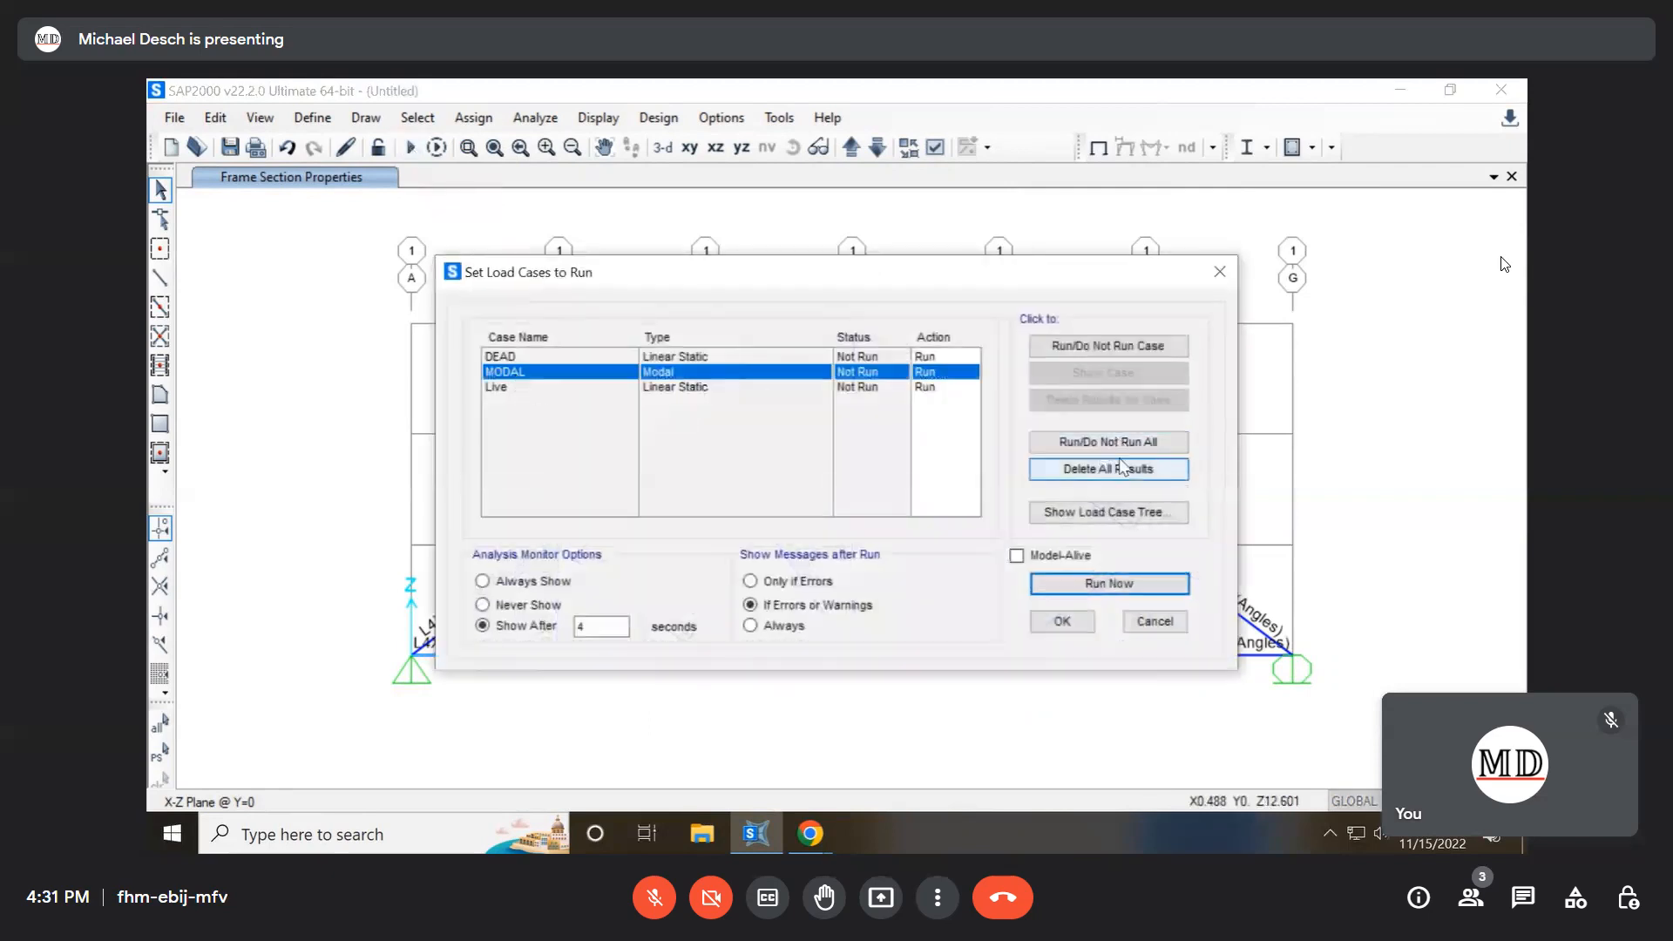
pyautogui.click(1122, 349)
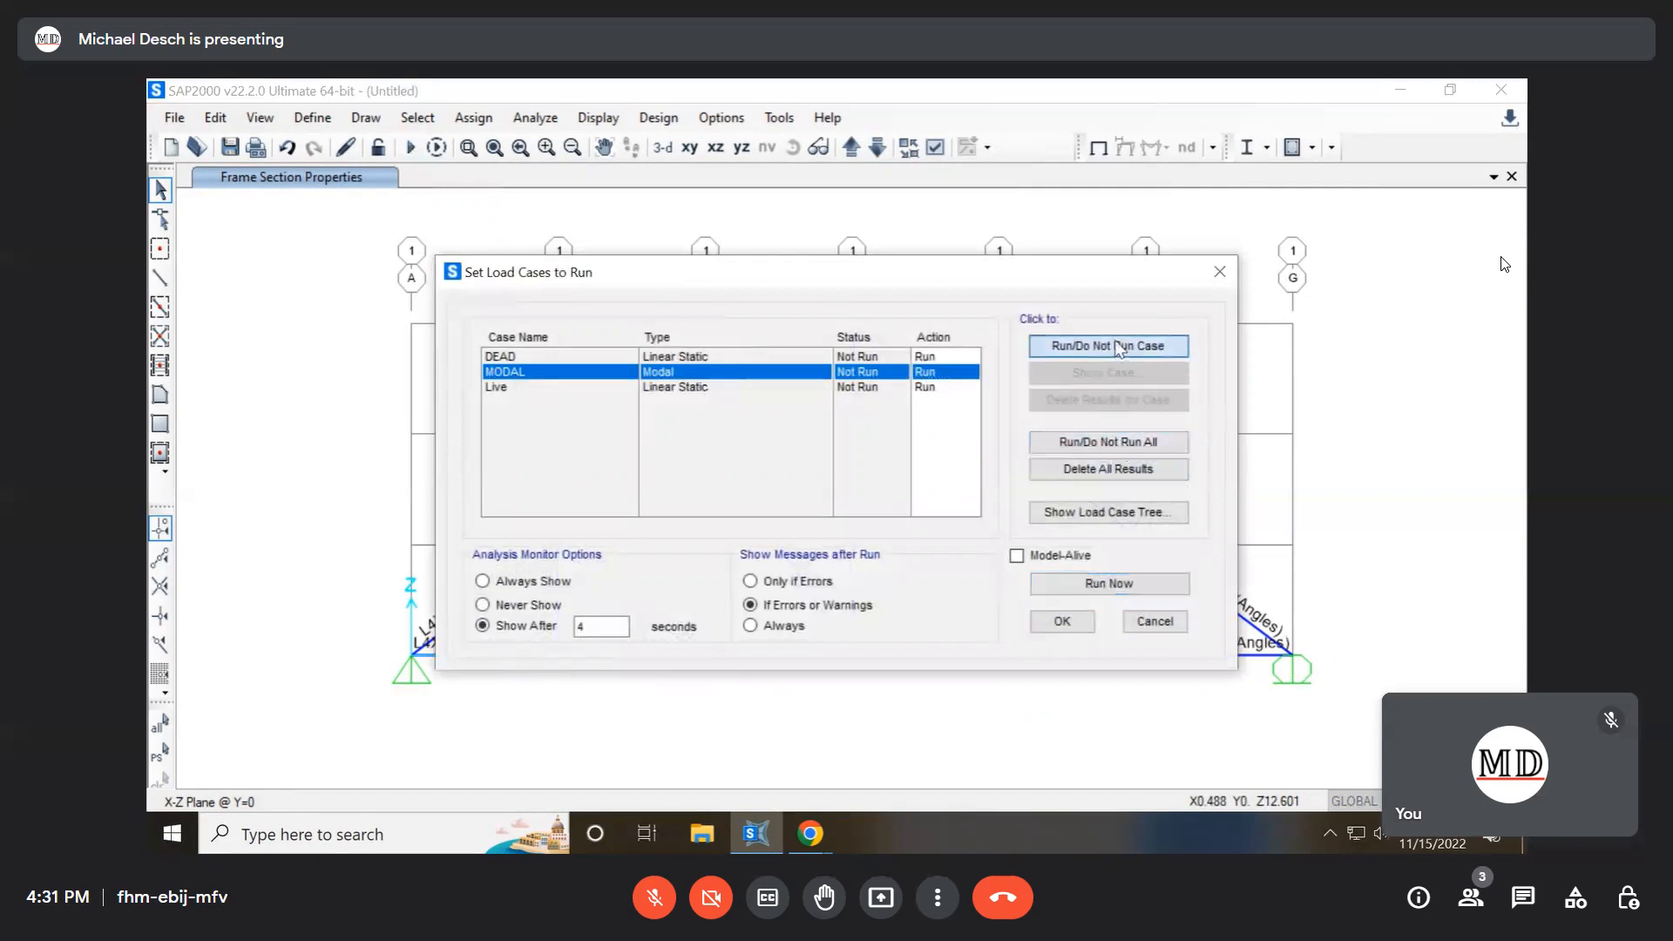
pyautogui.click(1093, 582)
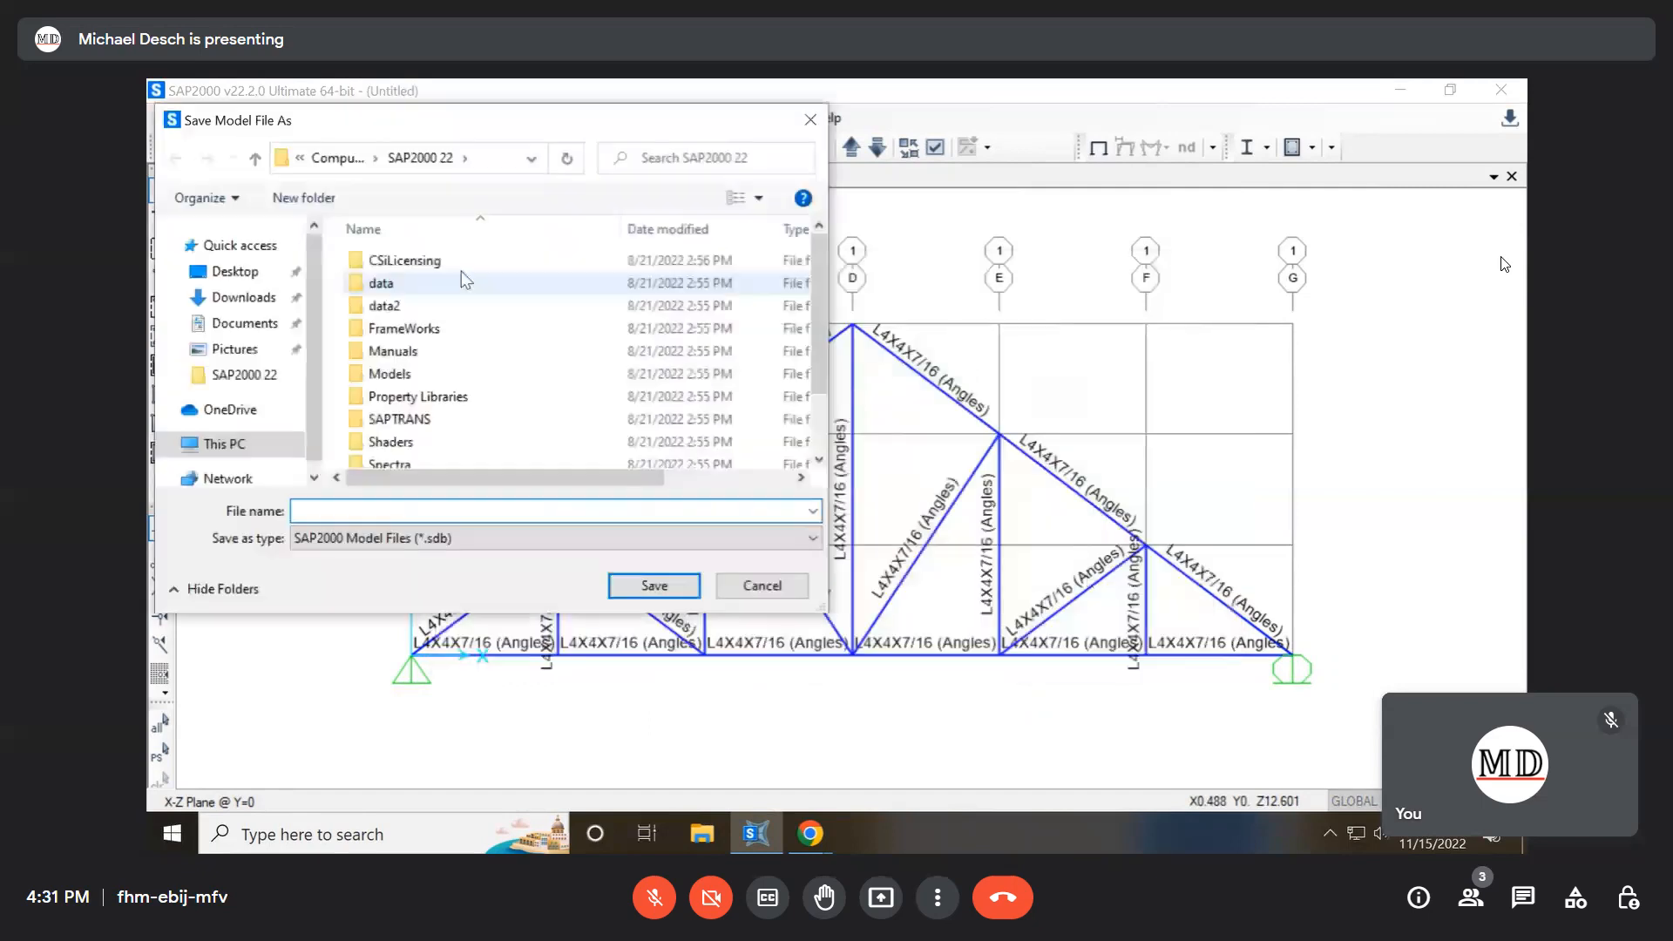
# Create a new folder named Lab10 on the Desktop and open it as the save location for the model
pyautogui.click(235, 271)
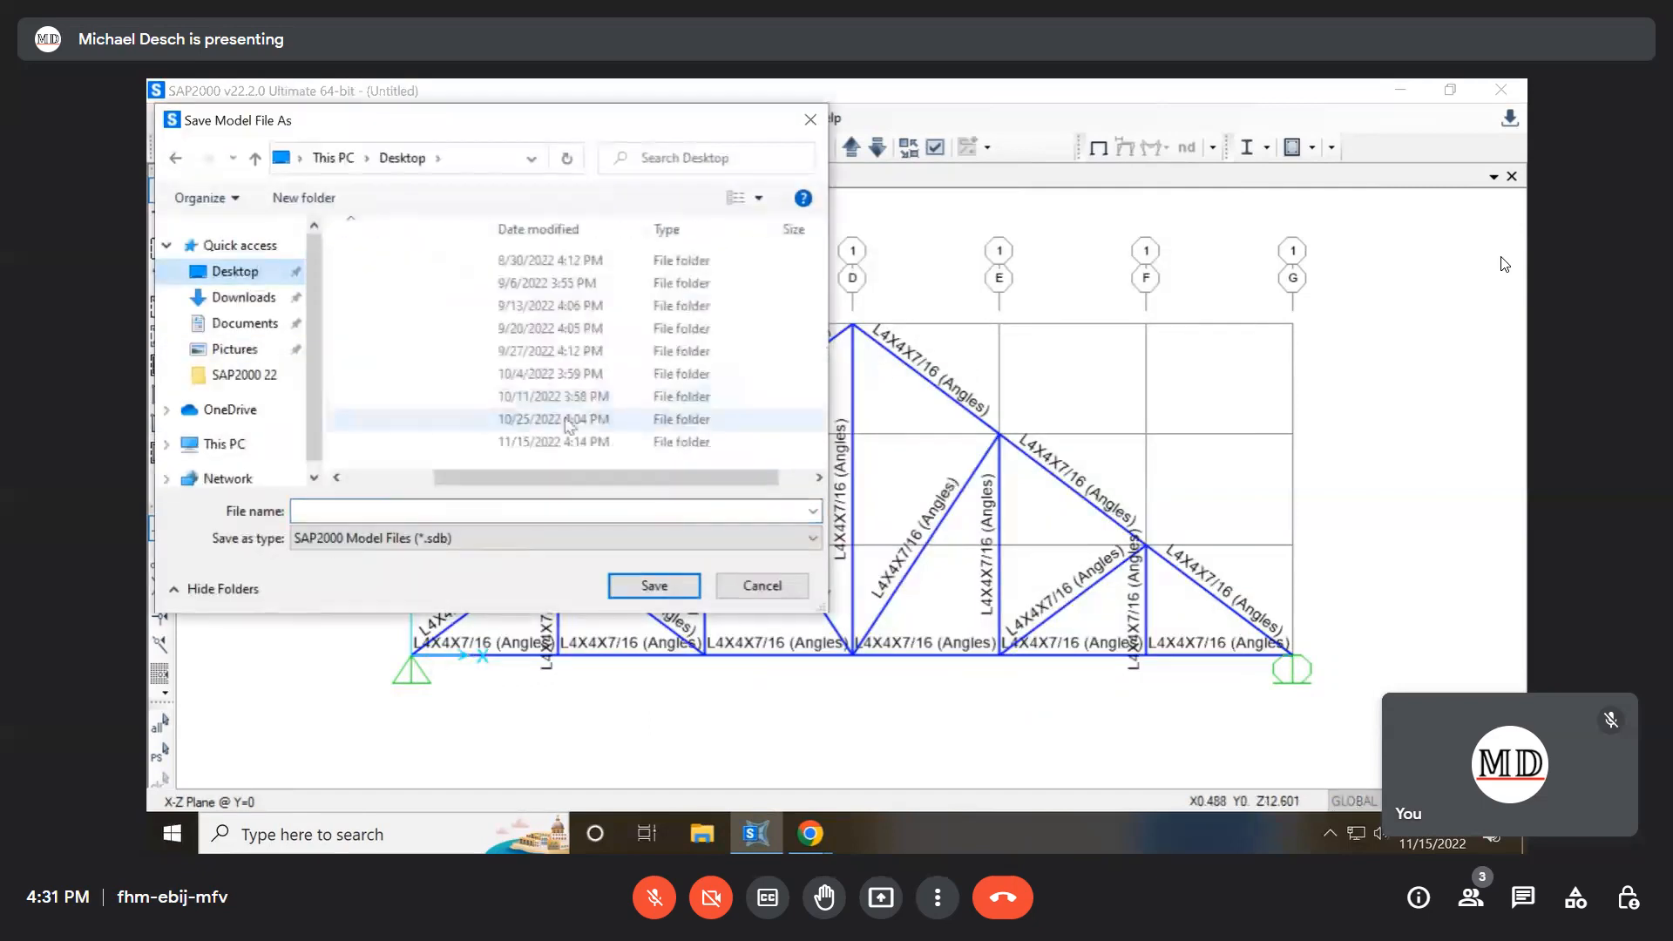
pyautogui.rightClick(444, 460)
pyautogui.moveTo(558, 411)
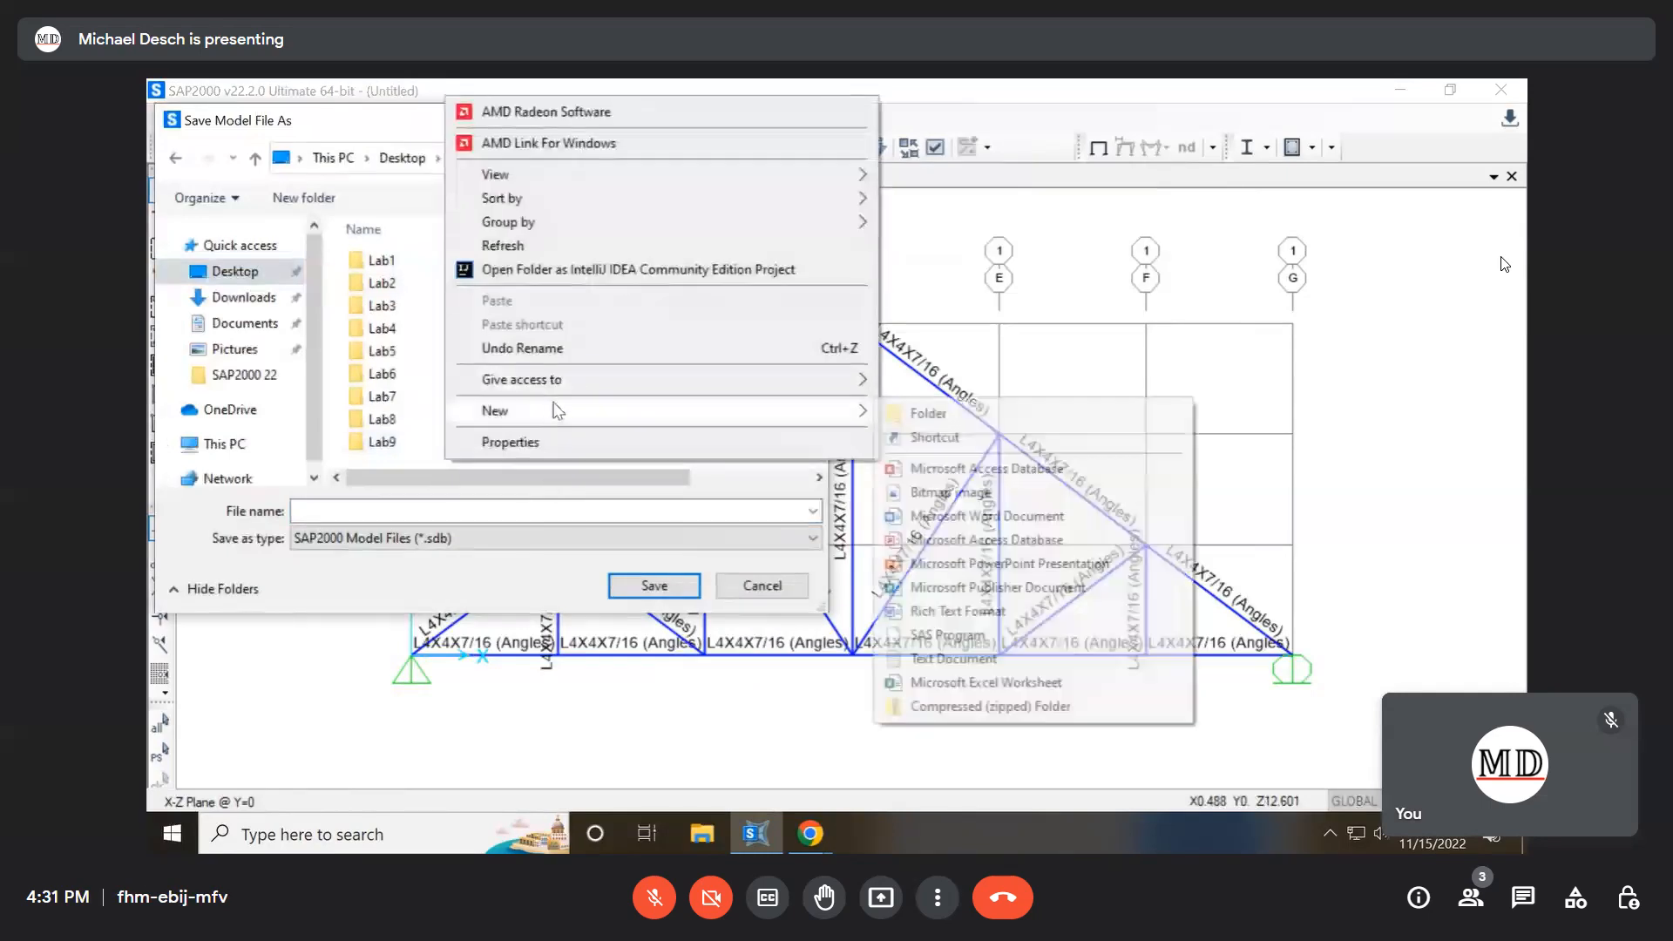
pyautogui.click(1028, 425)
pyautogui.write('Lab10')
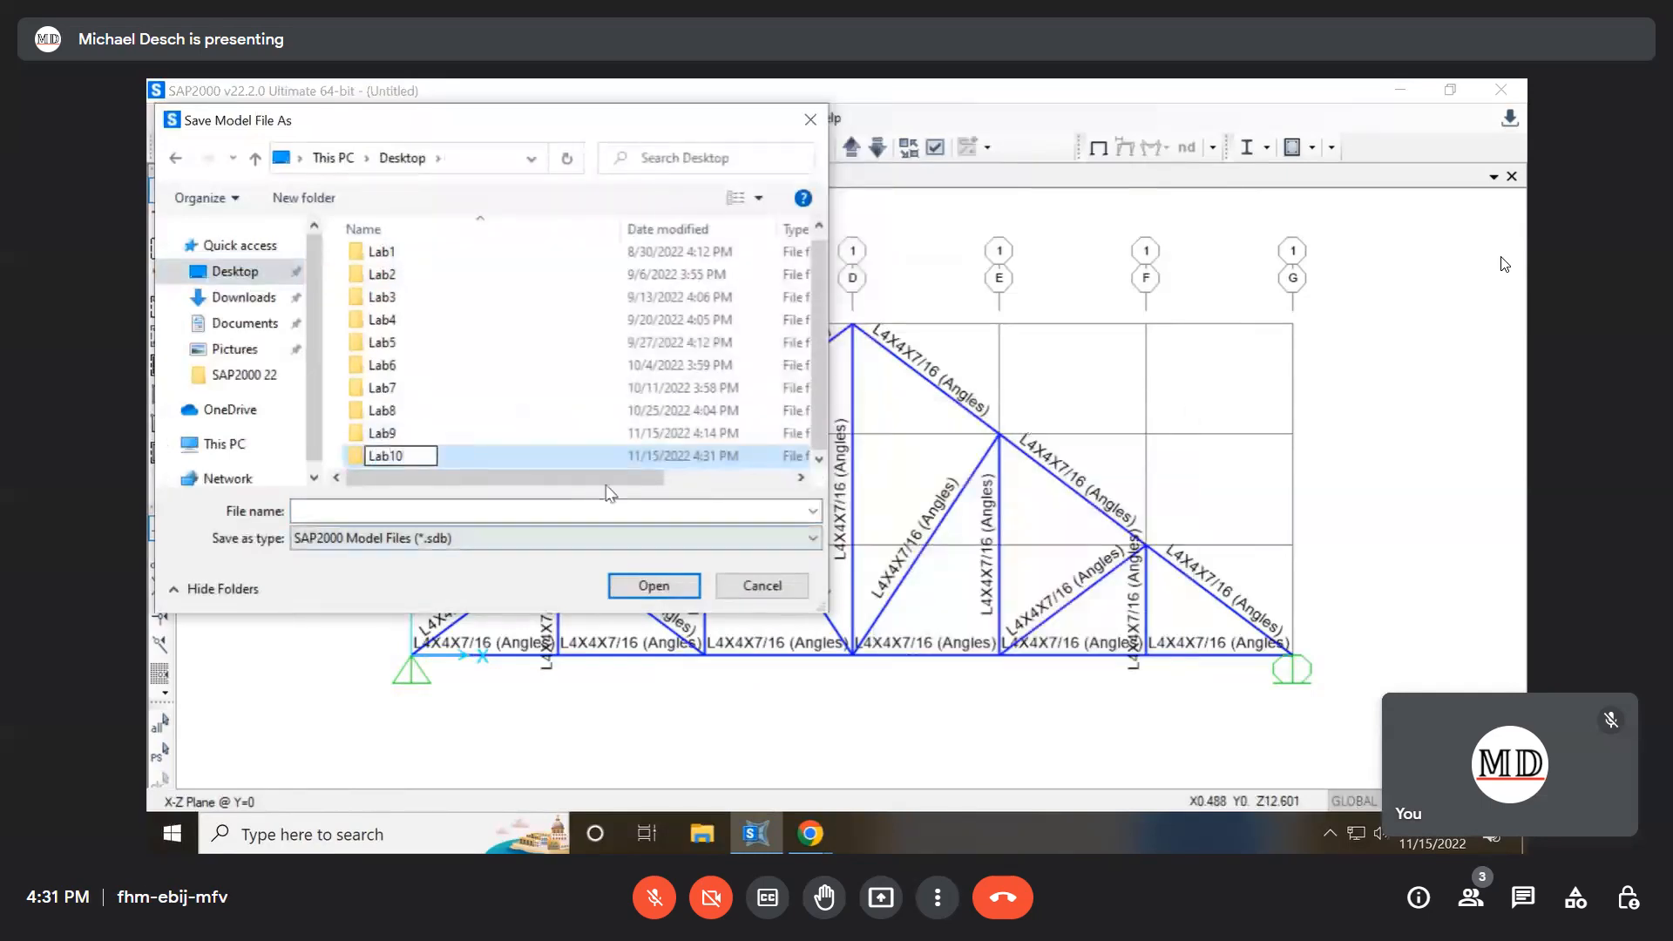
pyautogui.click(504, 457)
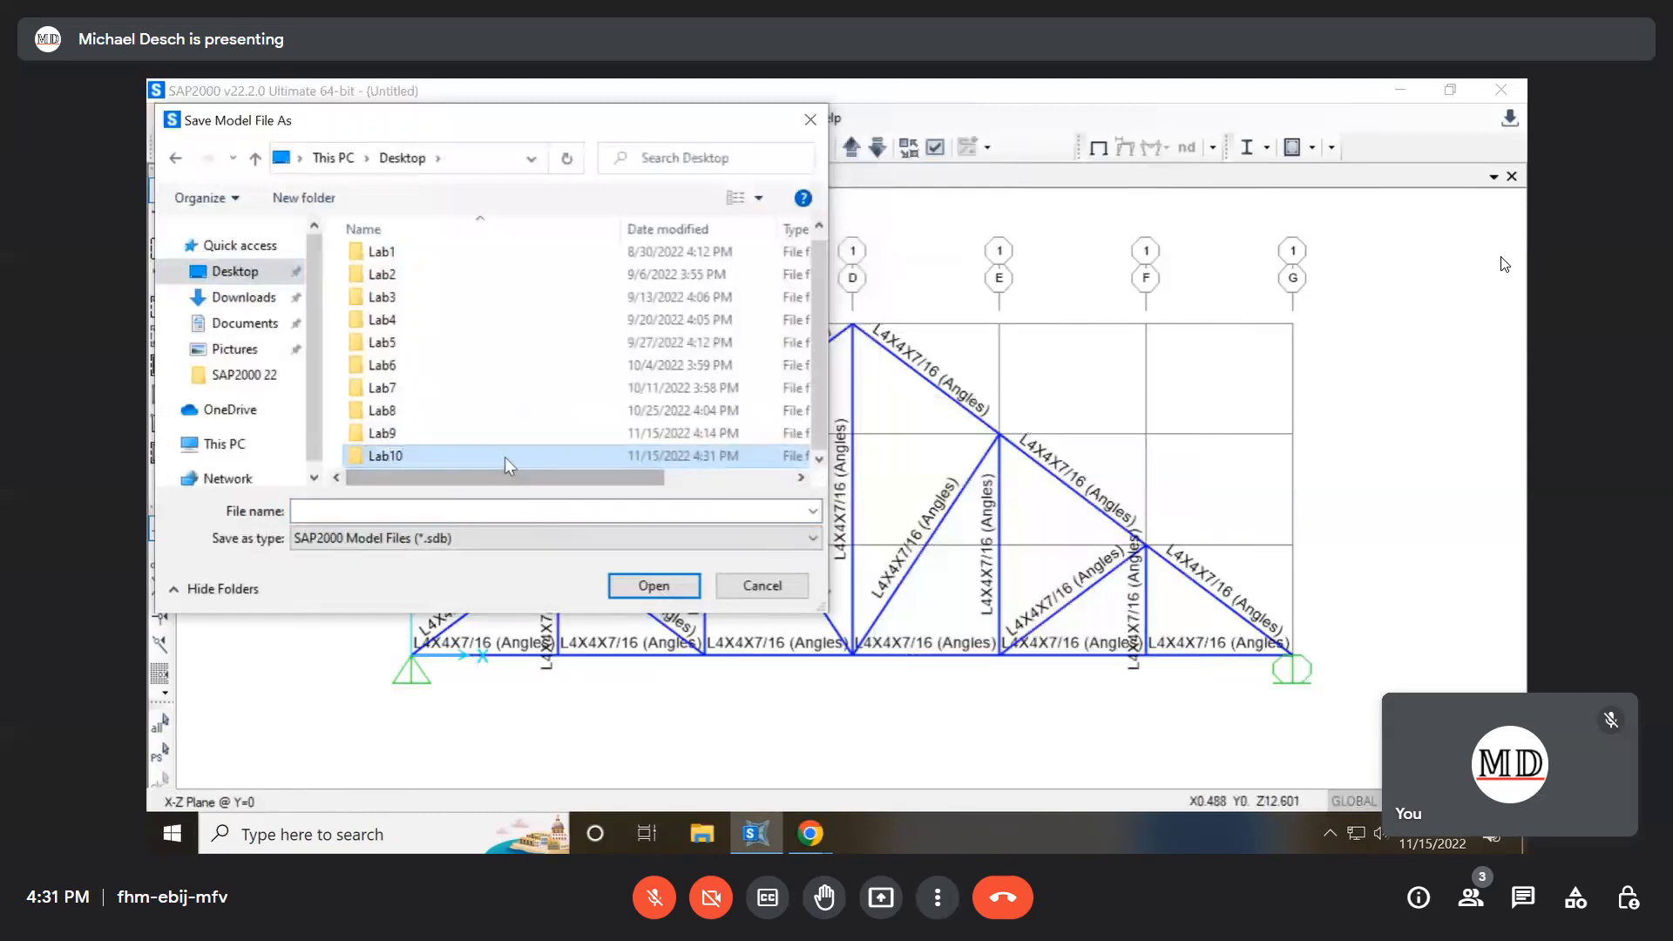
pyautogui.doubleClick(505, 457)
# Save the model under a file name combining Lab10 and the surname, and dismiss the analysis messages
pyautogui.click(514, 507)
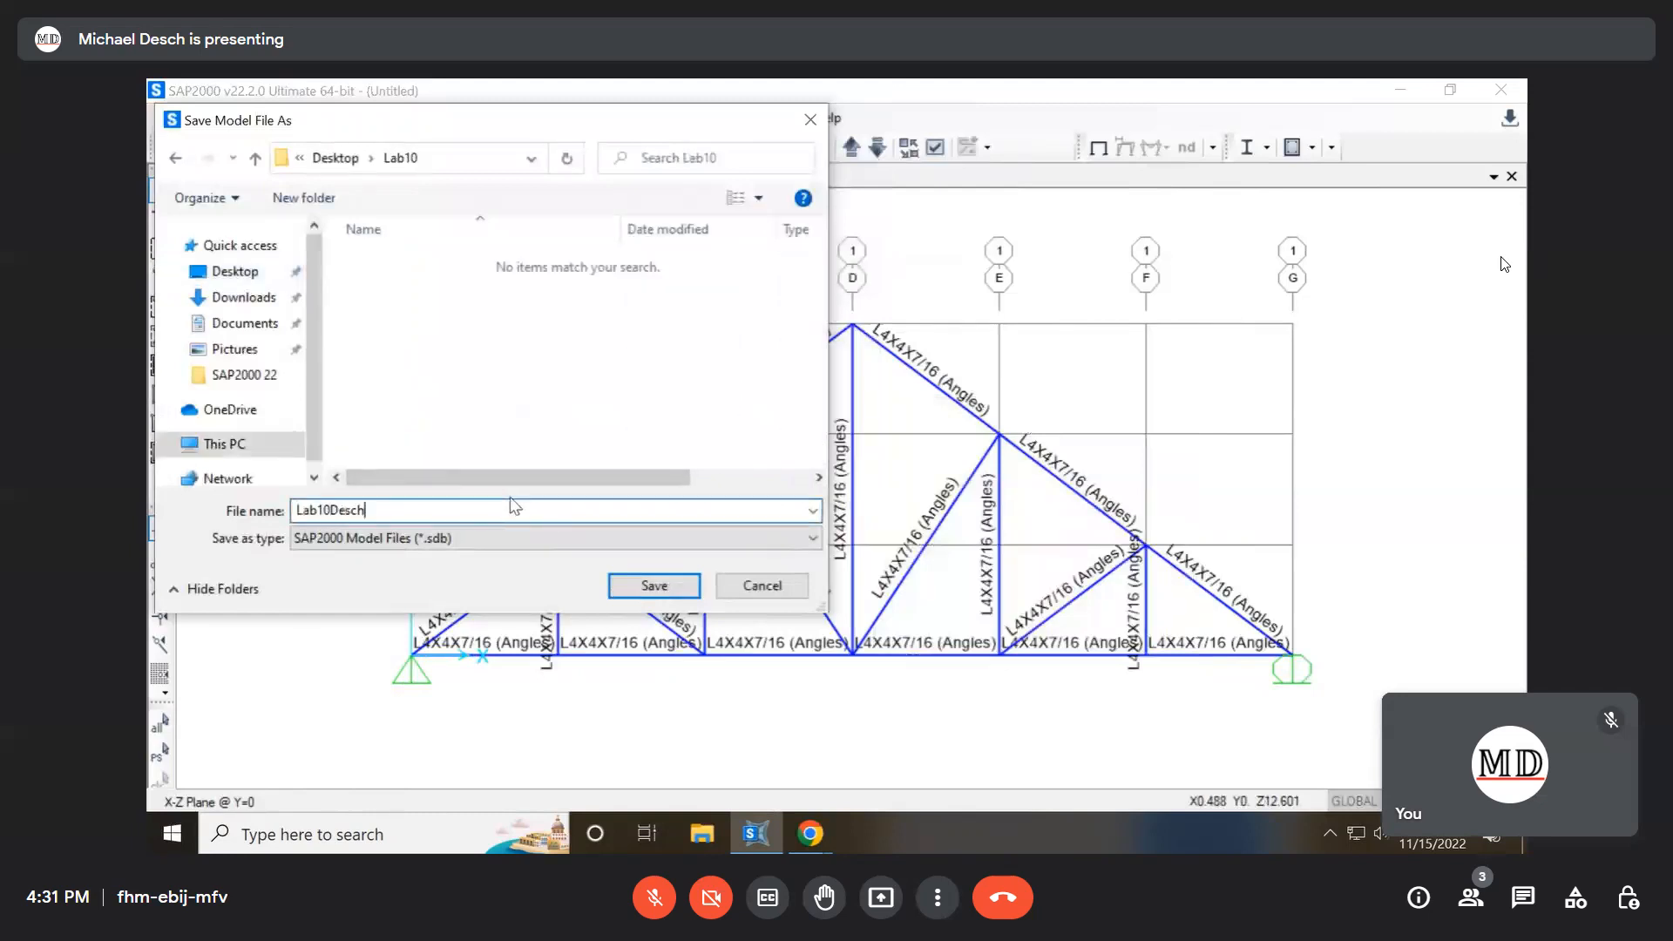
pyautogui.click(654, 586)
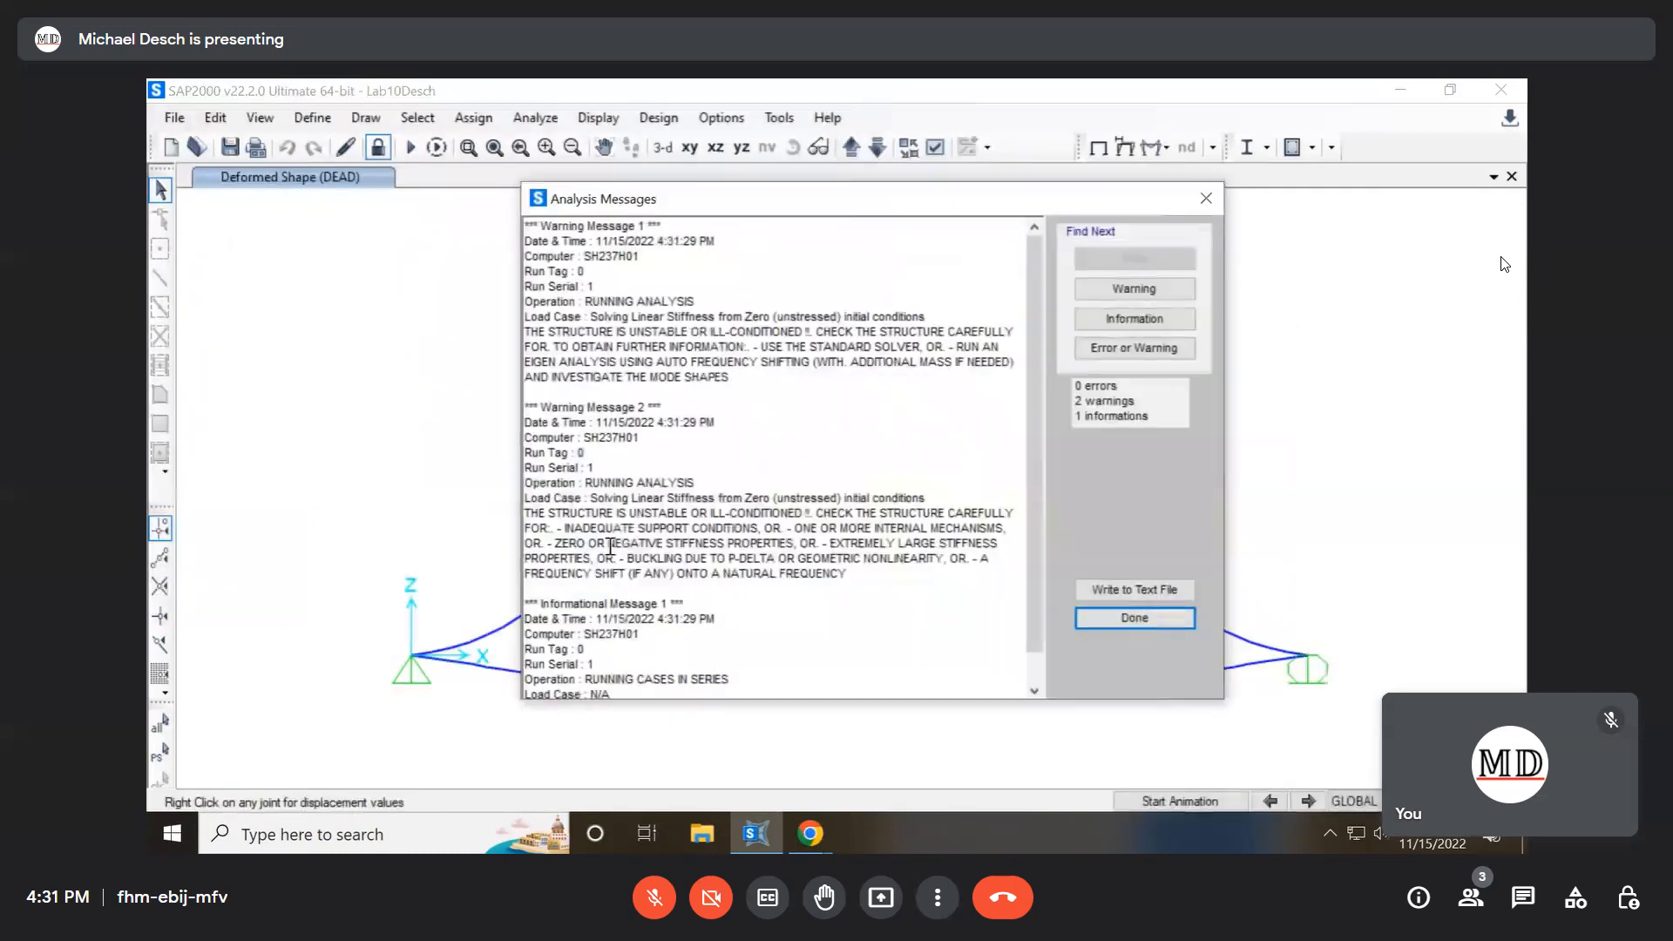
pyautogui.click(1159, 619)
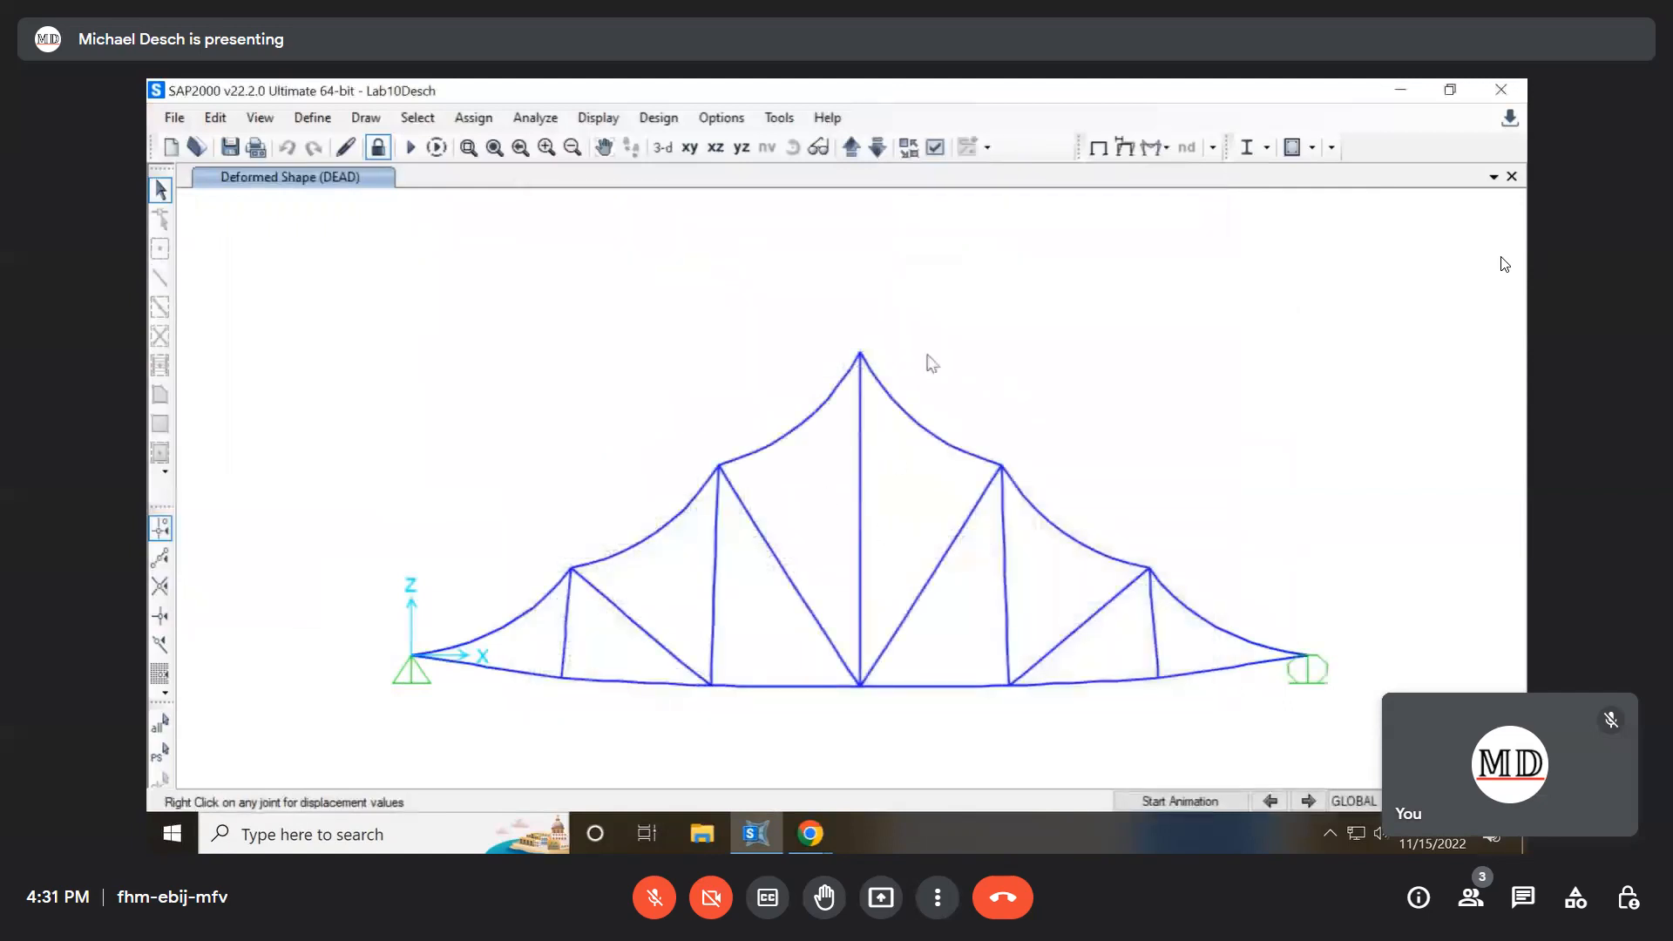
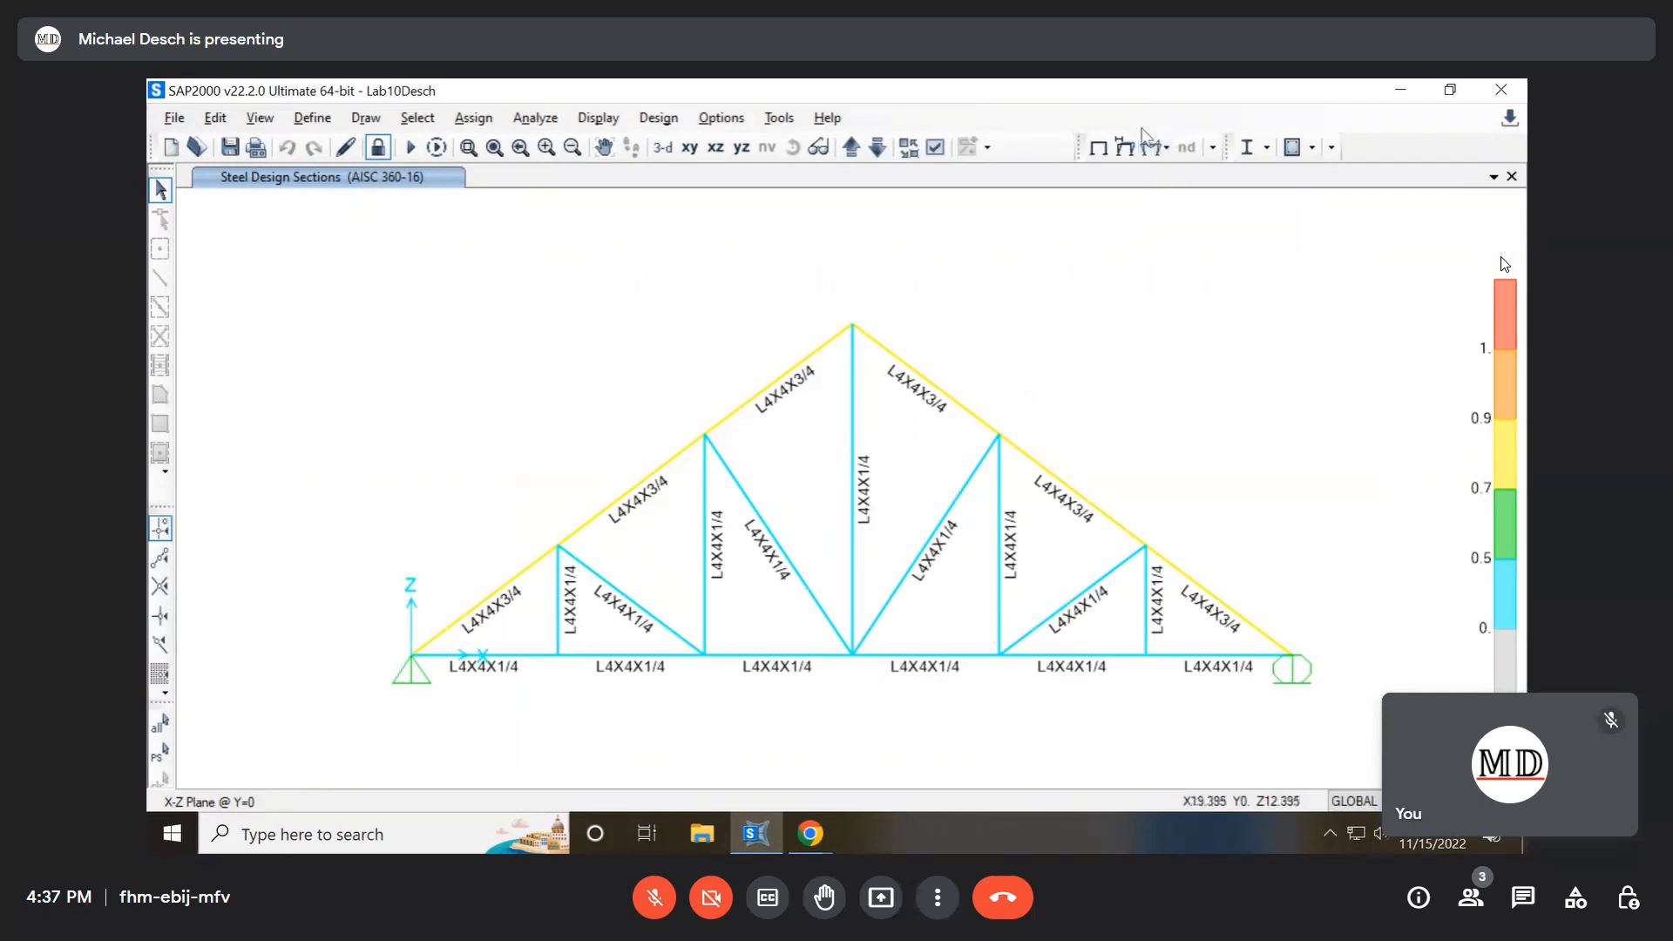
# Display the steel design output as P-M Ratio Colors & Values on the truss
pyautogui.click(1268, 148)
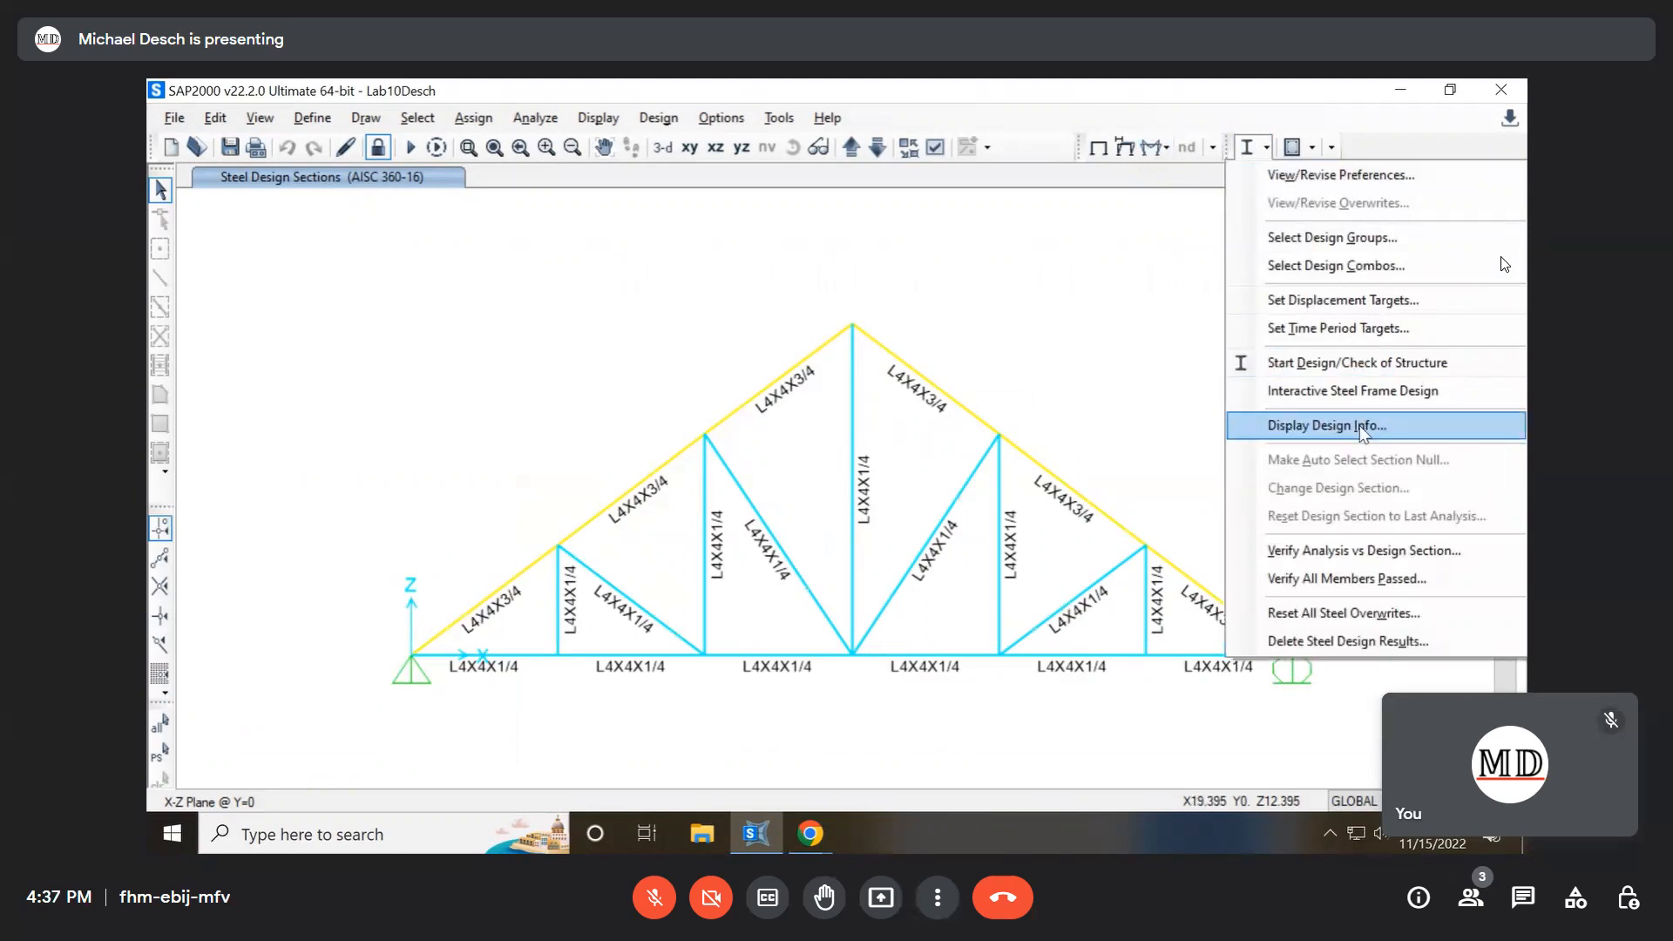
pyautogui.click(1391, 425)
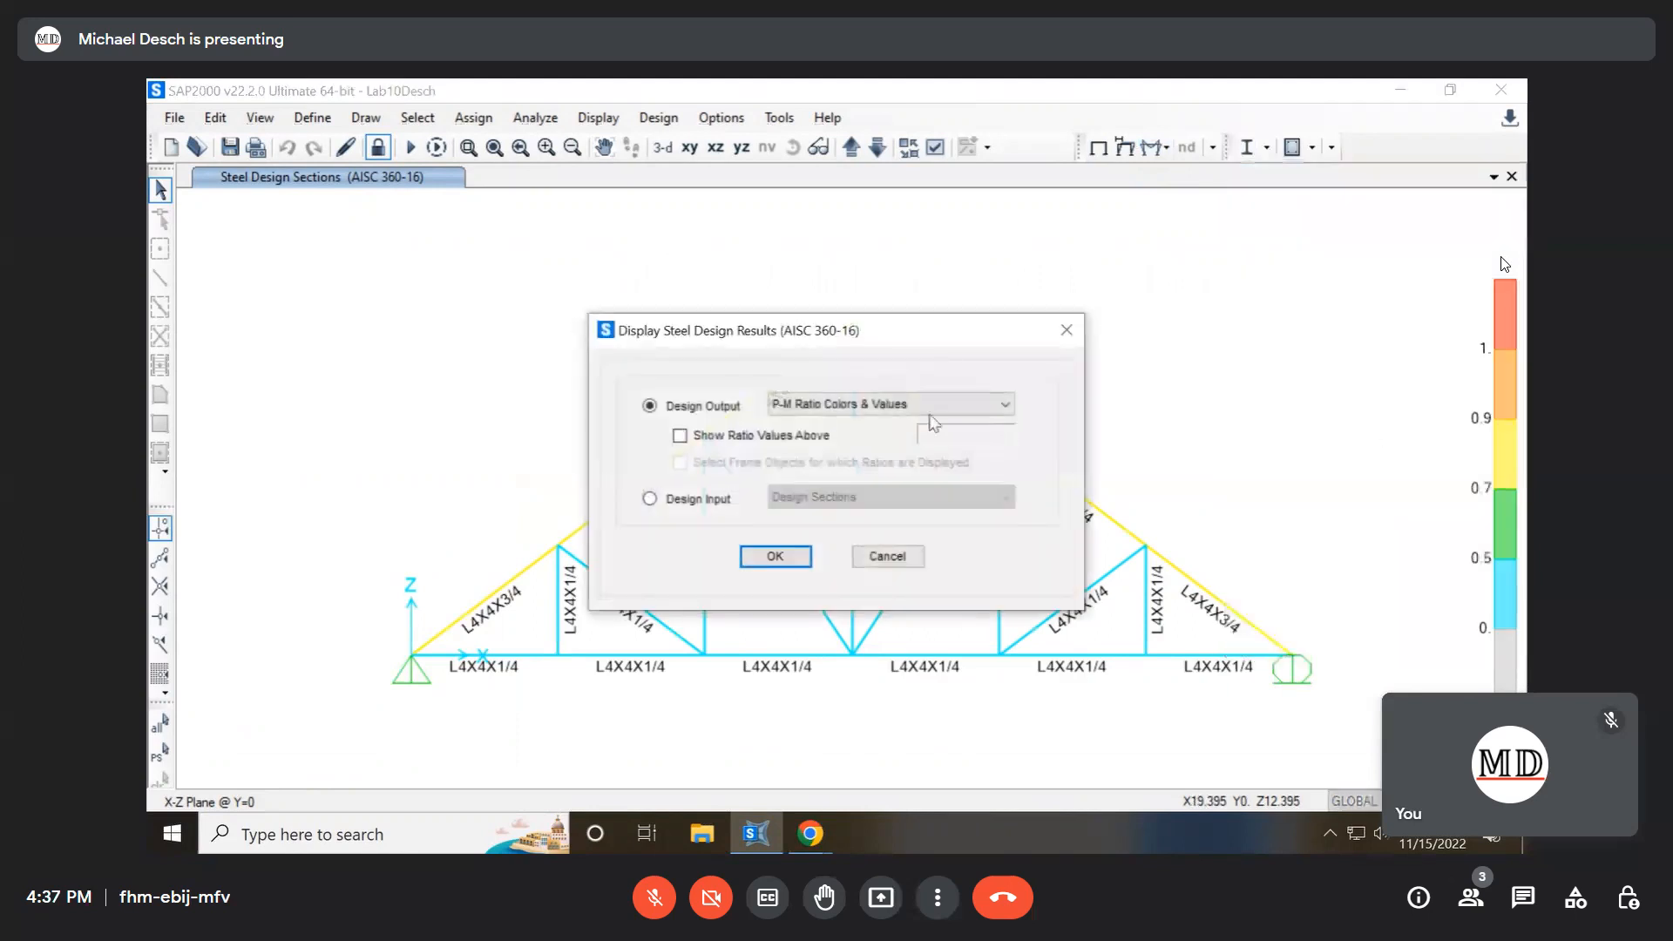
pyautogui.click(848, 407)
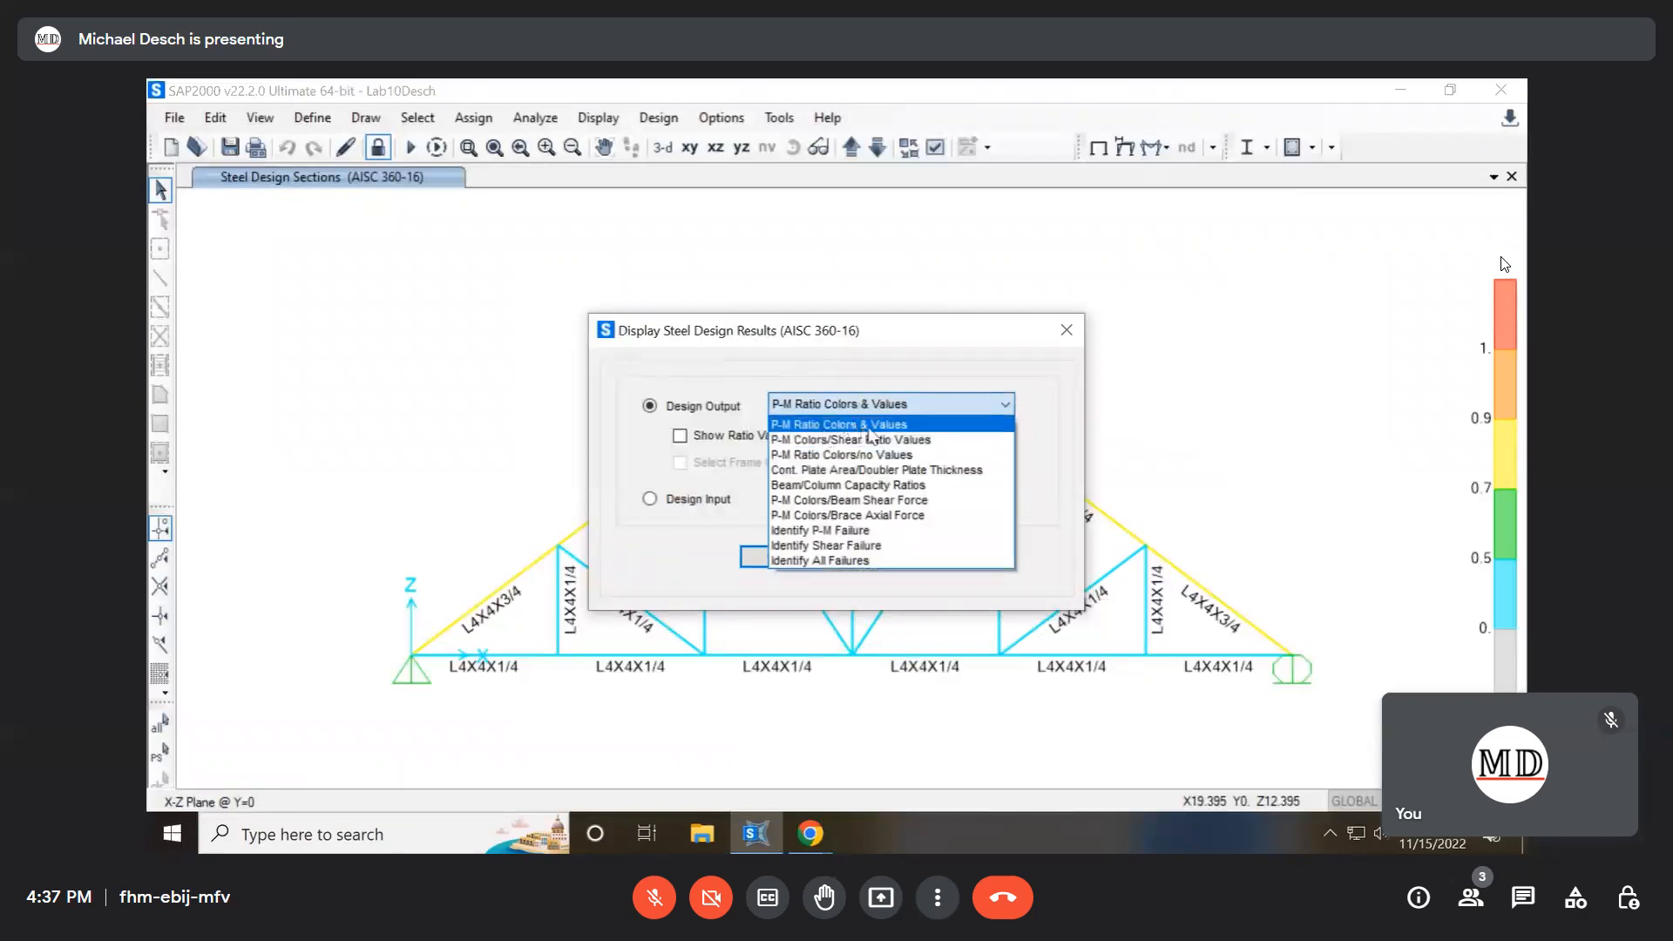
pyautogui.click(871, 426)
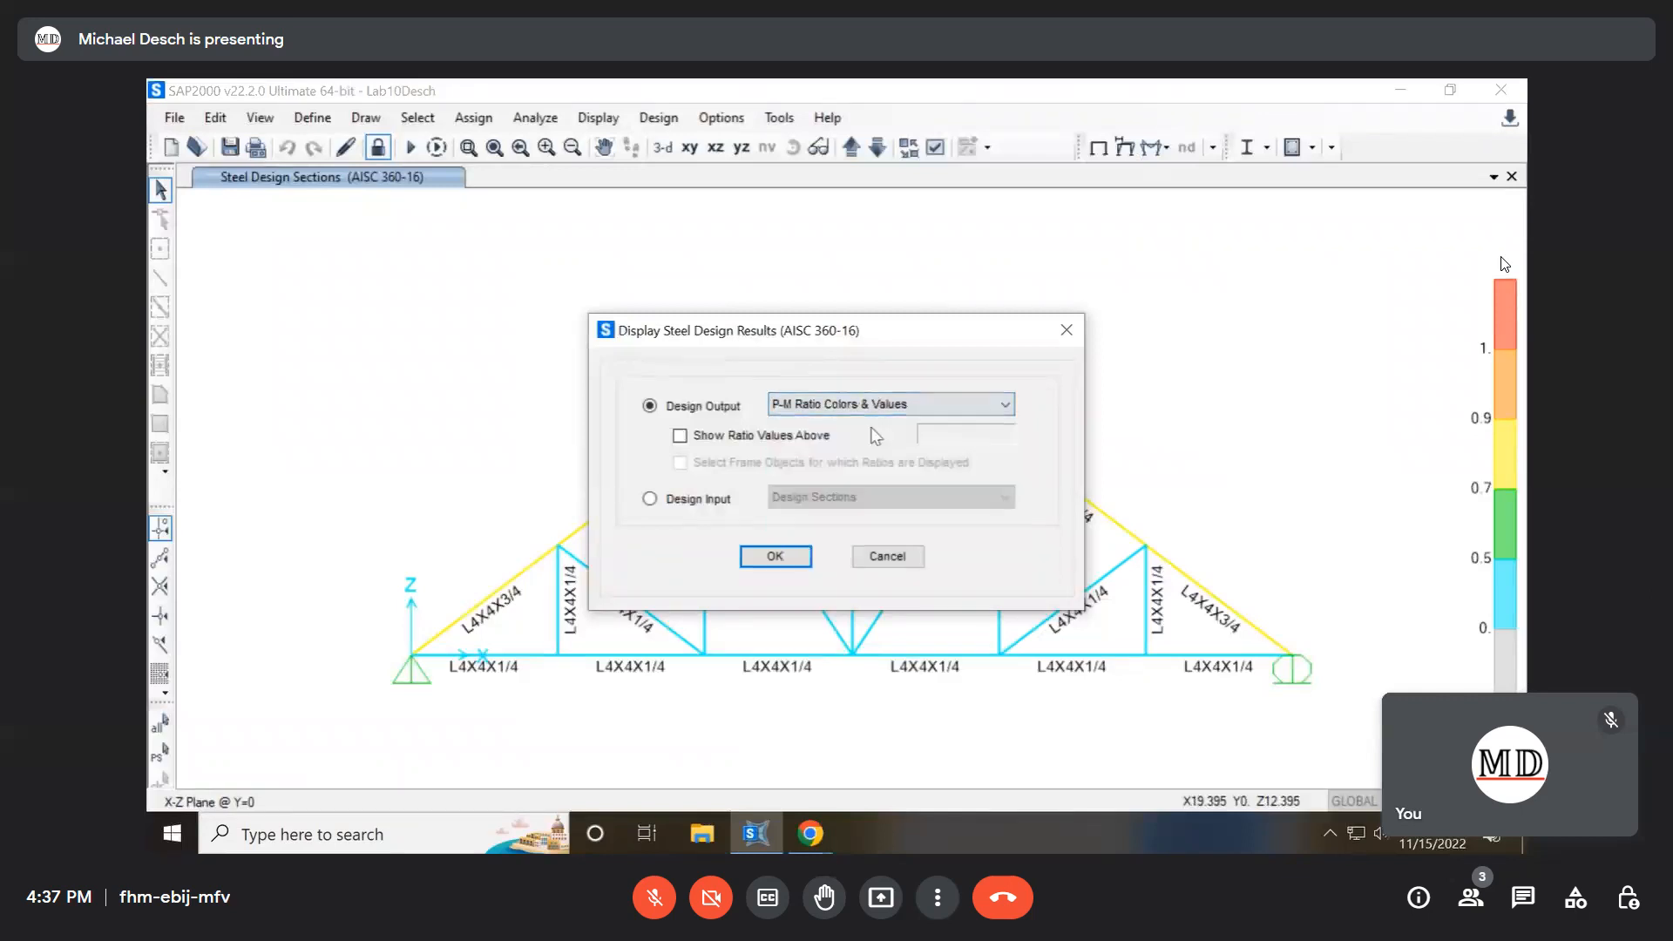
pyautogui.click(776, 560)
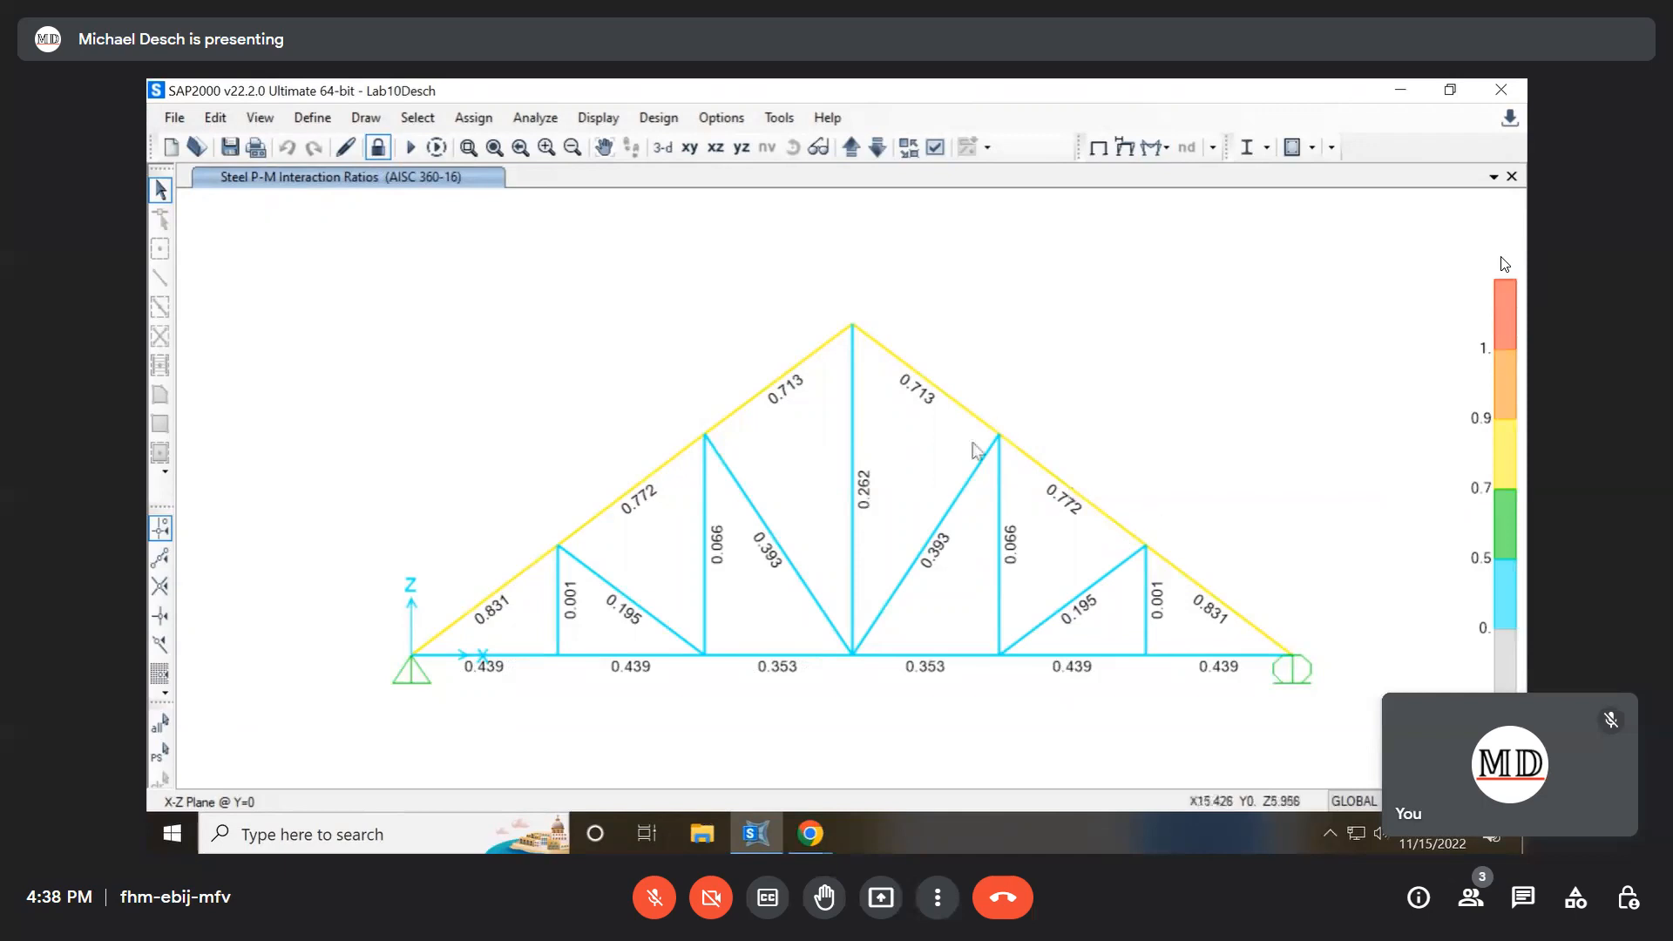
# Switch to the lab handout in Chrome and review the deliverables on design sections, P-M interaction ratios and support reactions
pyautogui.hotkey('alt', 'Tab')
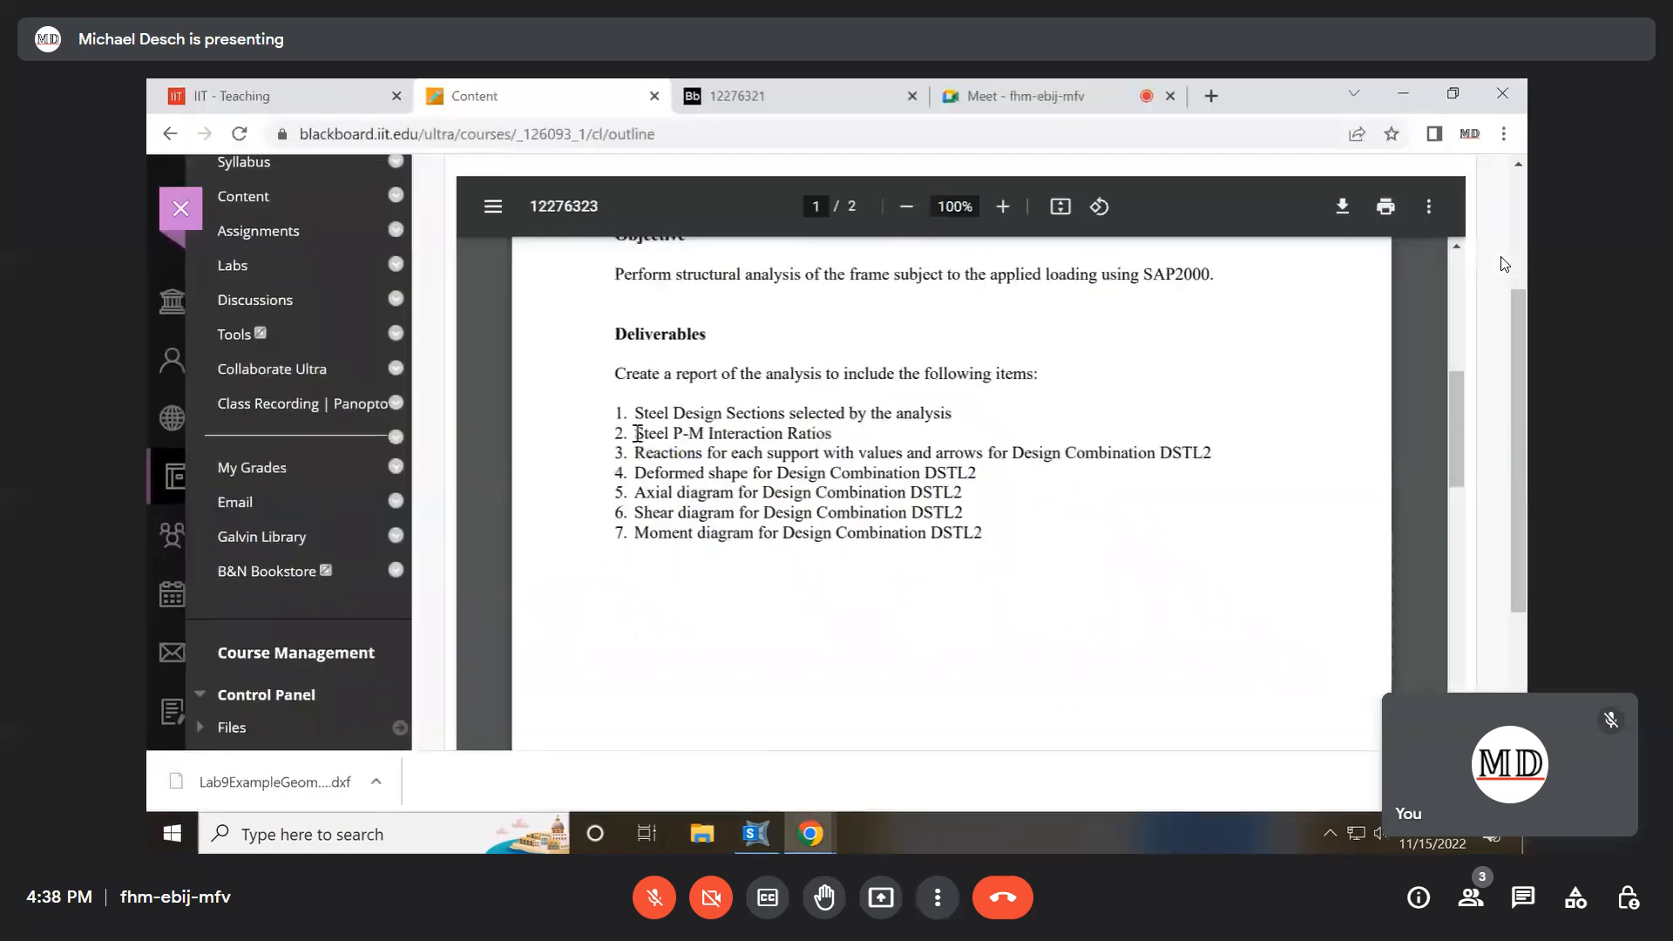
pyautogui.moveTo(642, 413); pyautogui.dragTo(836, 433)
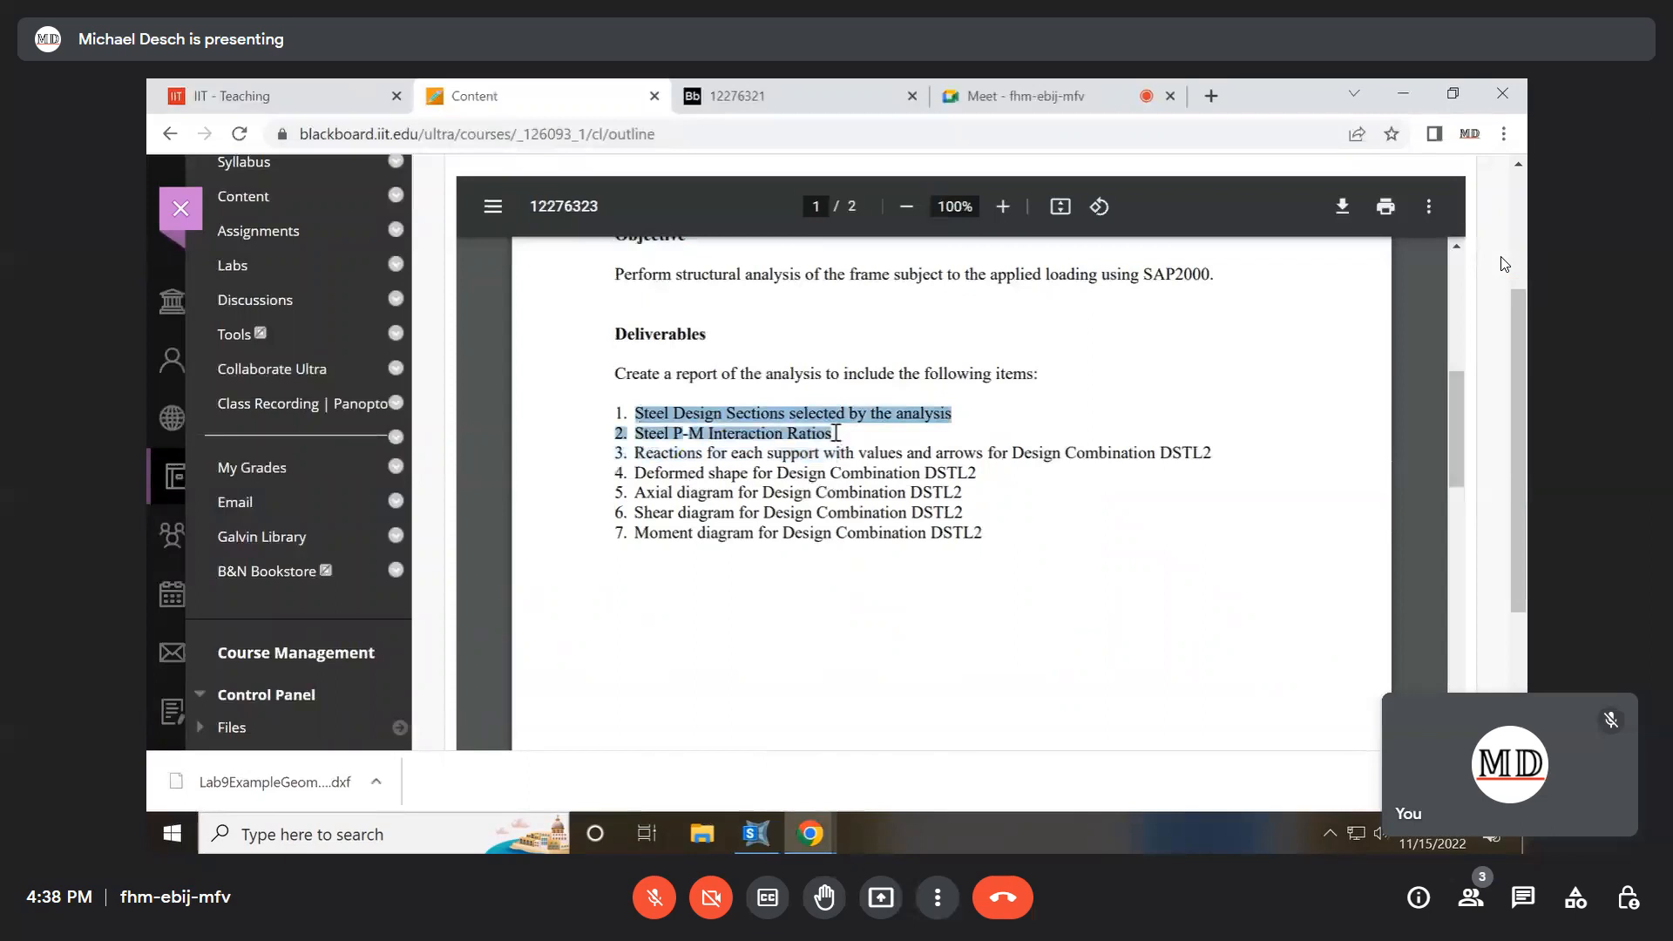
pyautogui.click(836, 433)
pyautogui.moveTo(636, 413); pyautogui.dragTo(834, 434)
pyautogui.click(834, 433)
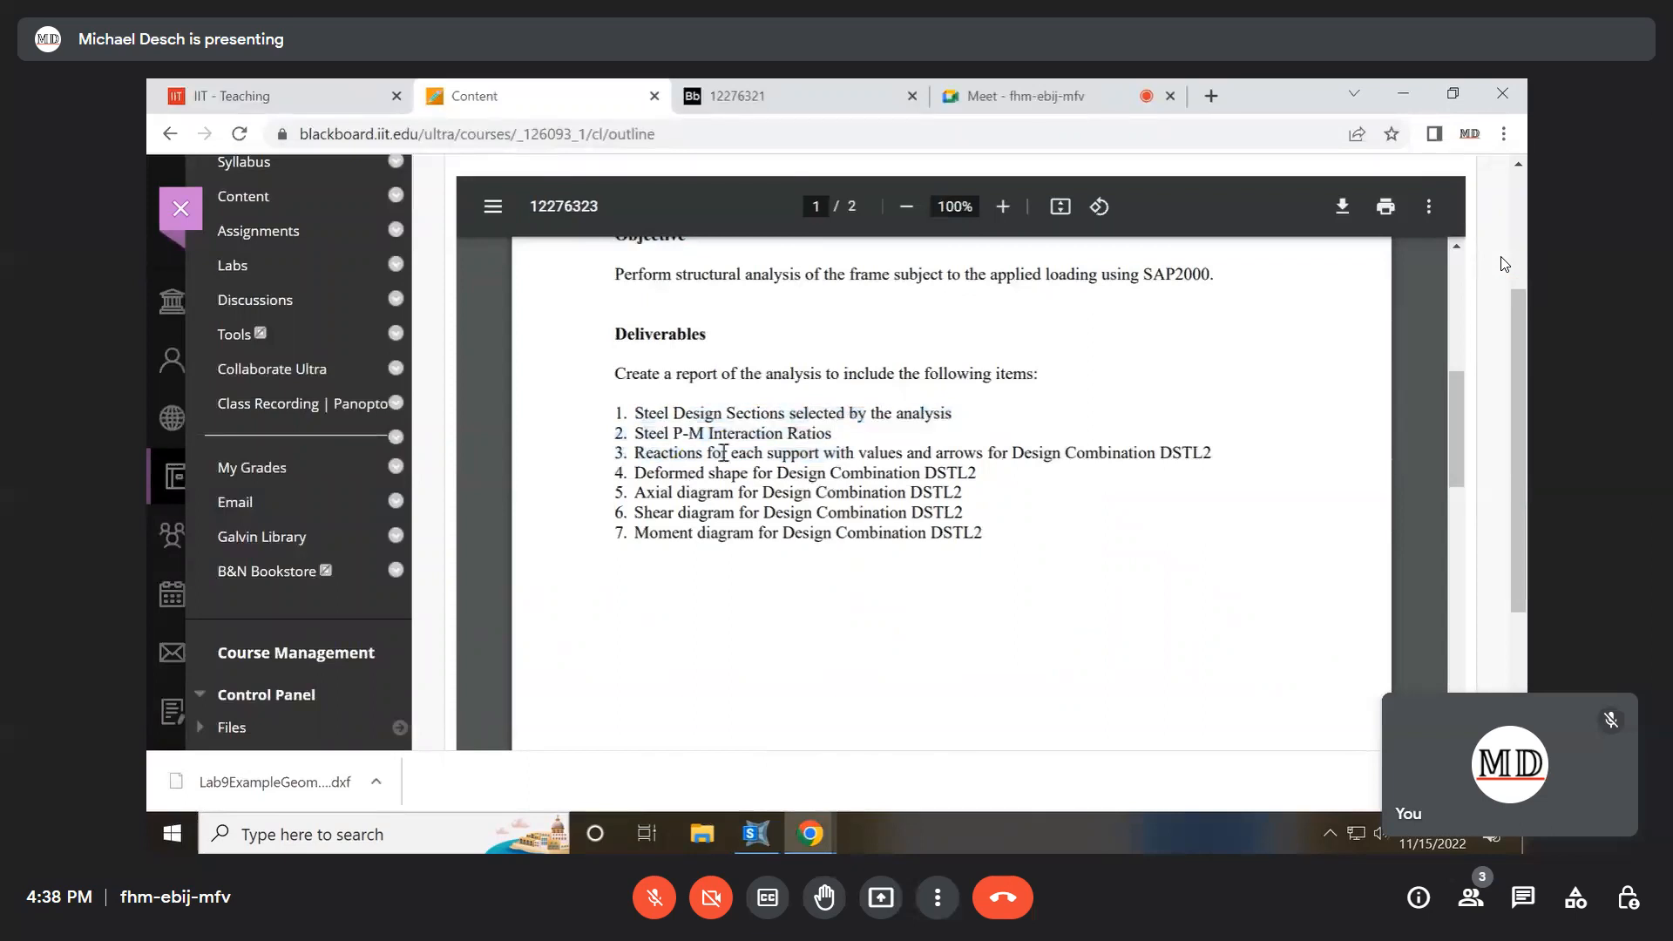
pyautogui.moveTo(631, 453); pyautogui.dragTo(1219, 456)
pyautogui.click(1221, 457)
pyautogui.moveTo(635, 455); pyautogui.dragTo(1012, 453)
pyautogui.click(1012, 453)
# Switch back to SAP2000 and display the joint reactions as arrows for design combination DSTL2
pyautogui.hotkey('alt', 'Tab')
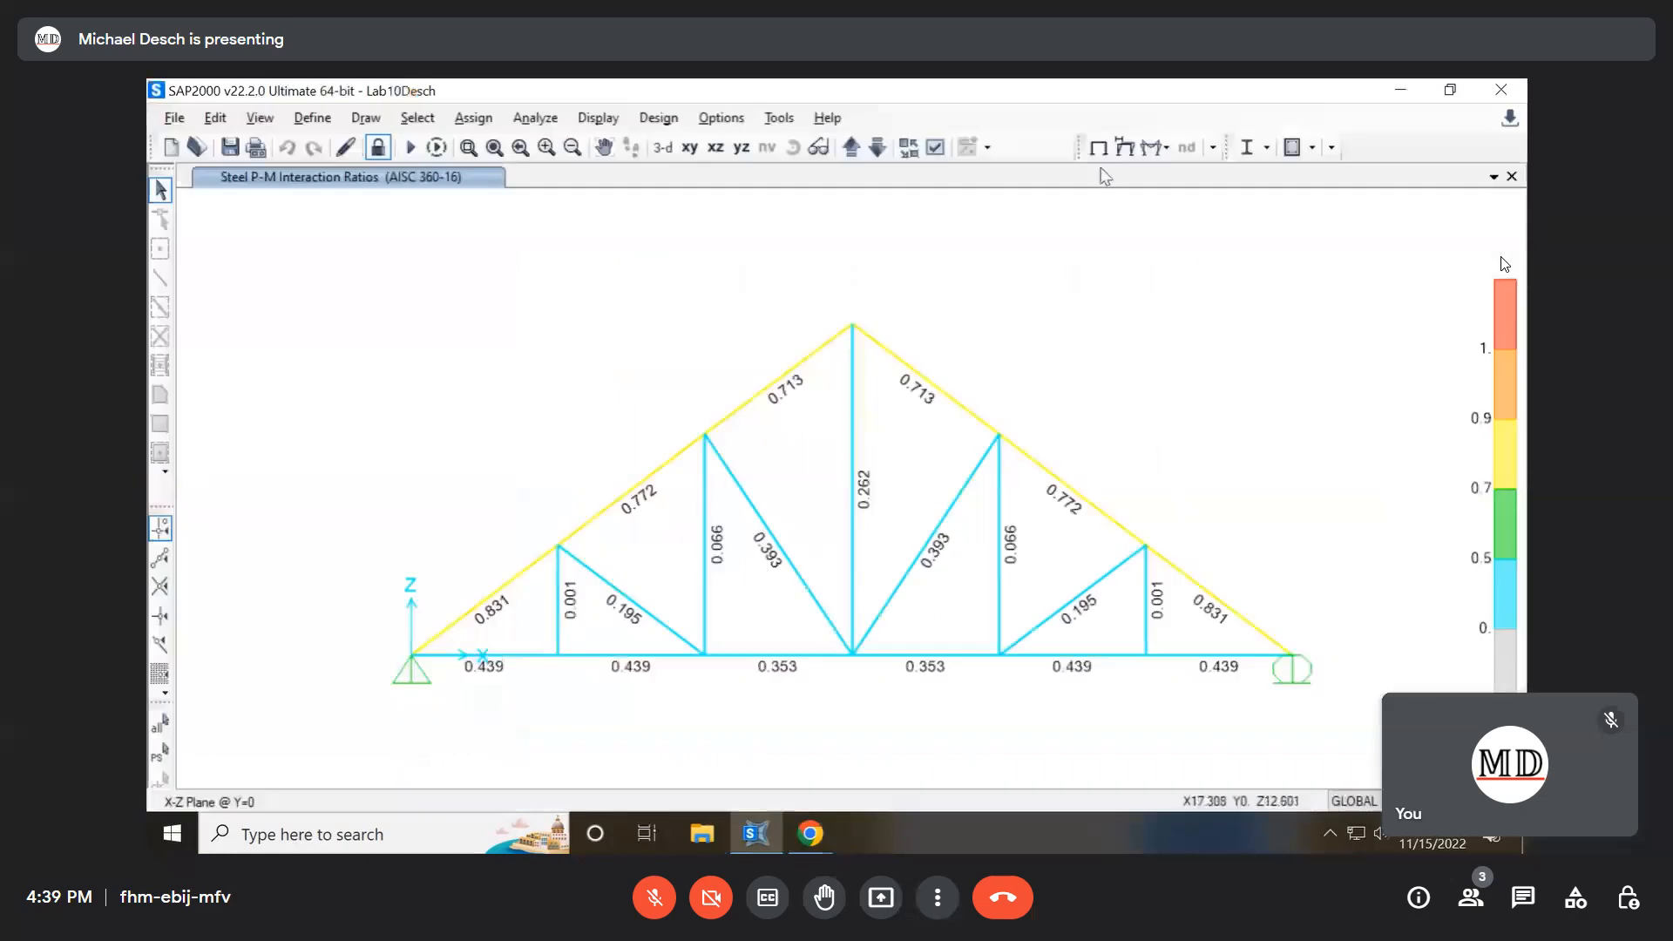
pyautogui.click(1154, 148)
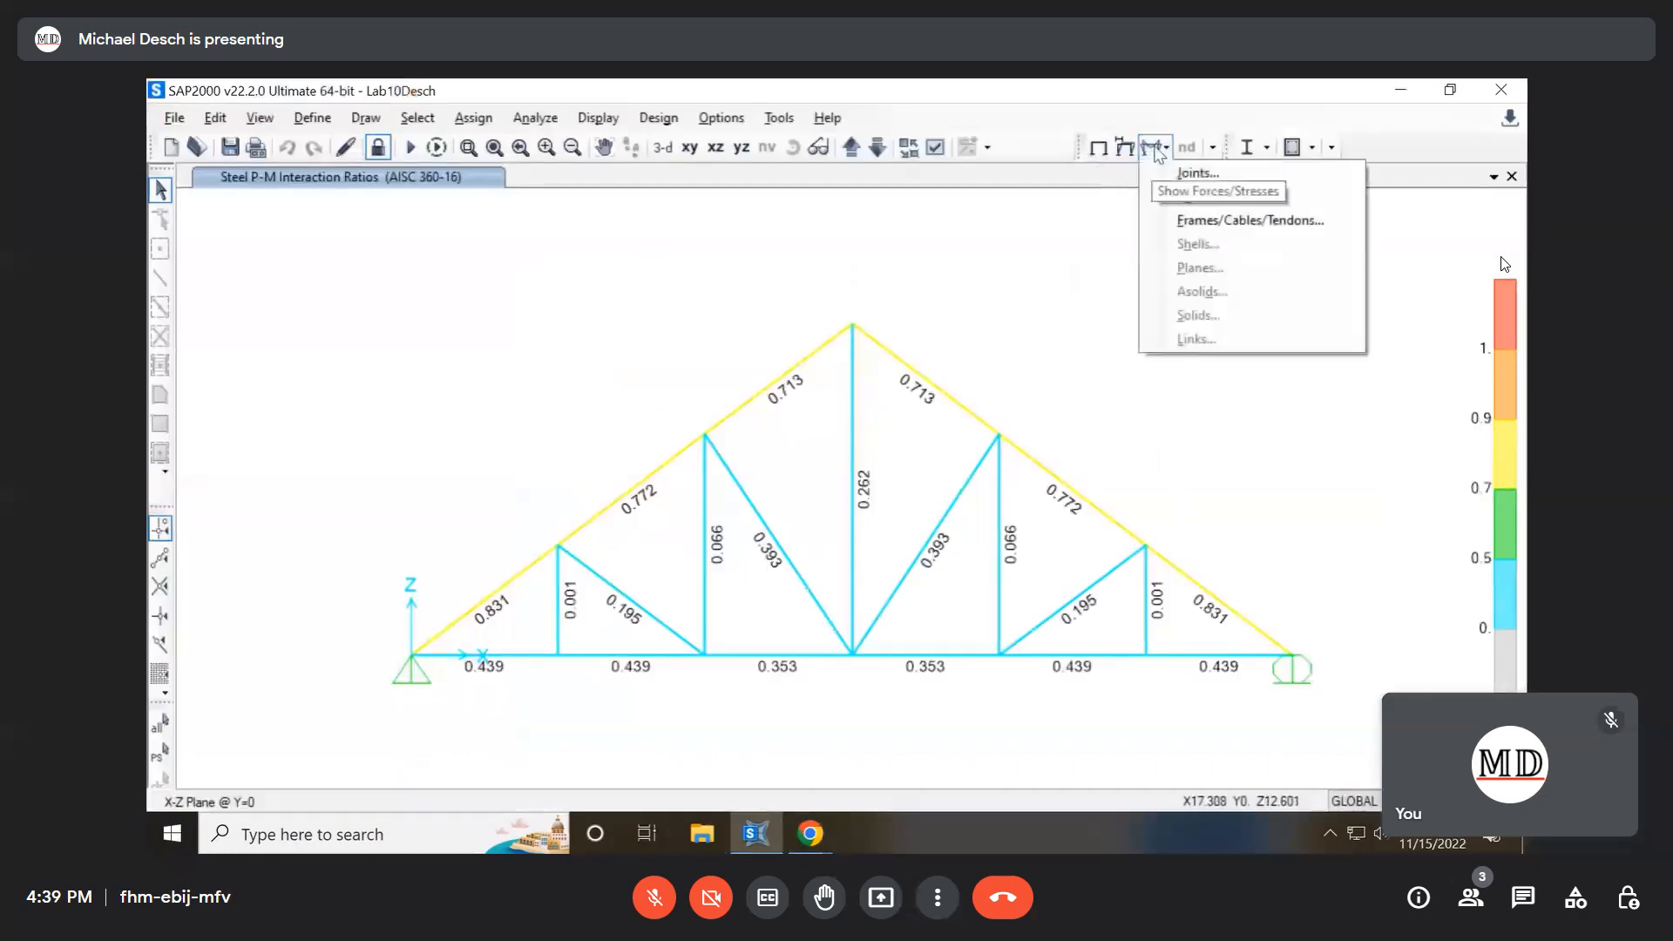
pyautogui.click(1199, 175)
pyautogui.click(884, 279)
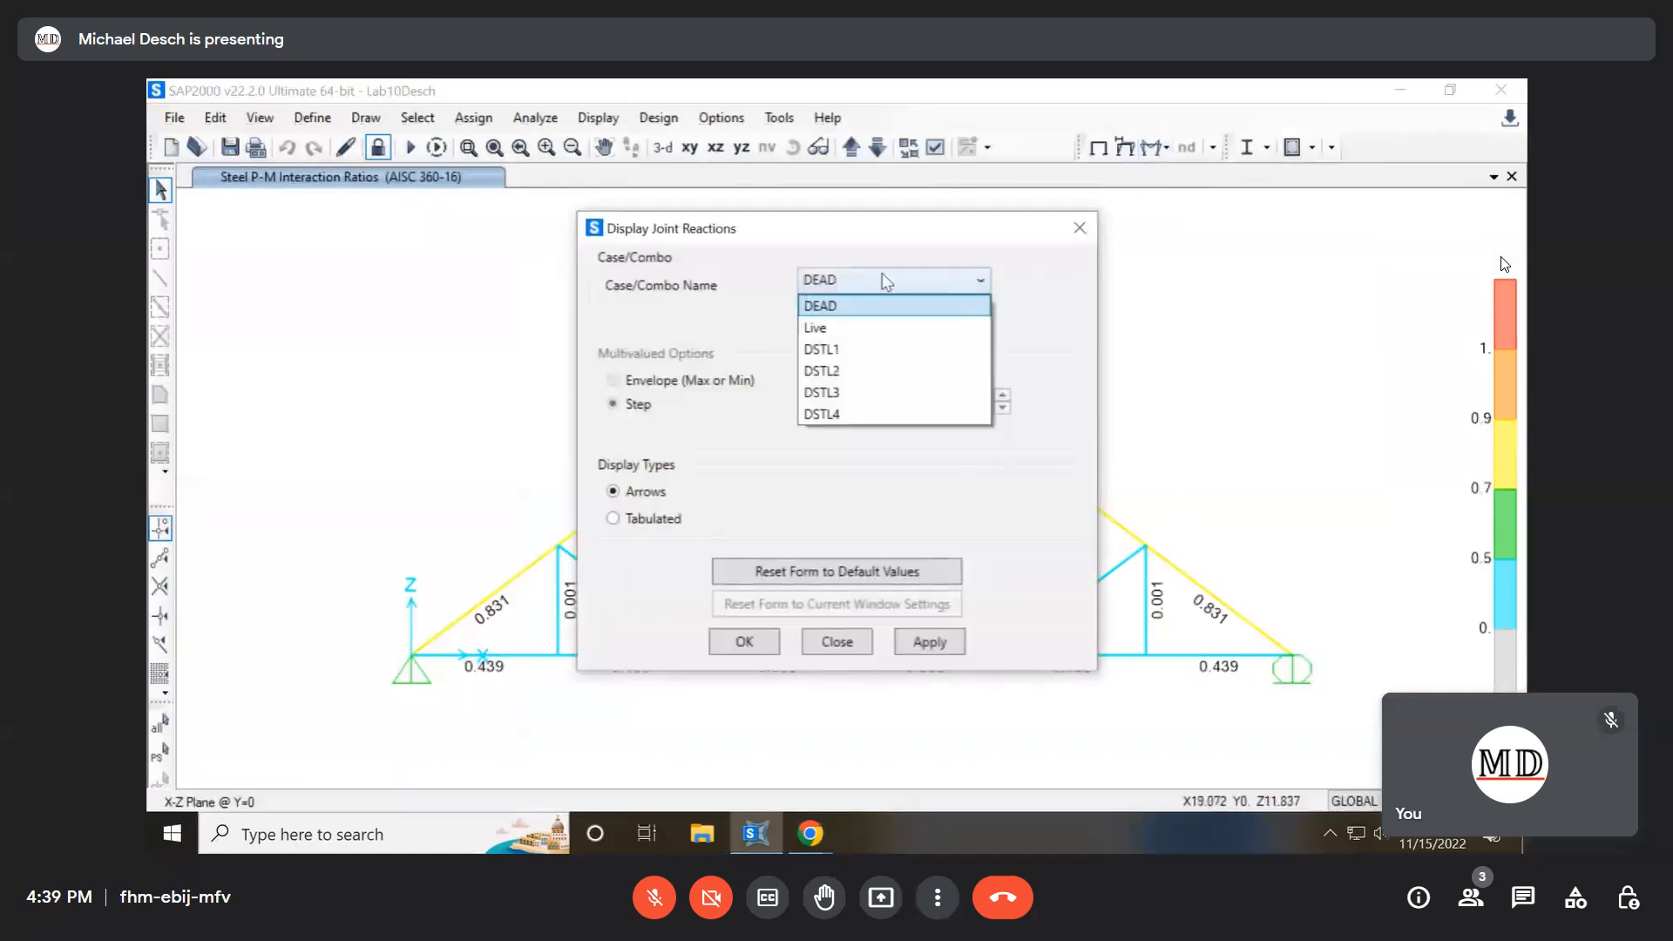
pyautogui.click(854, 372)
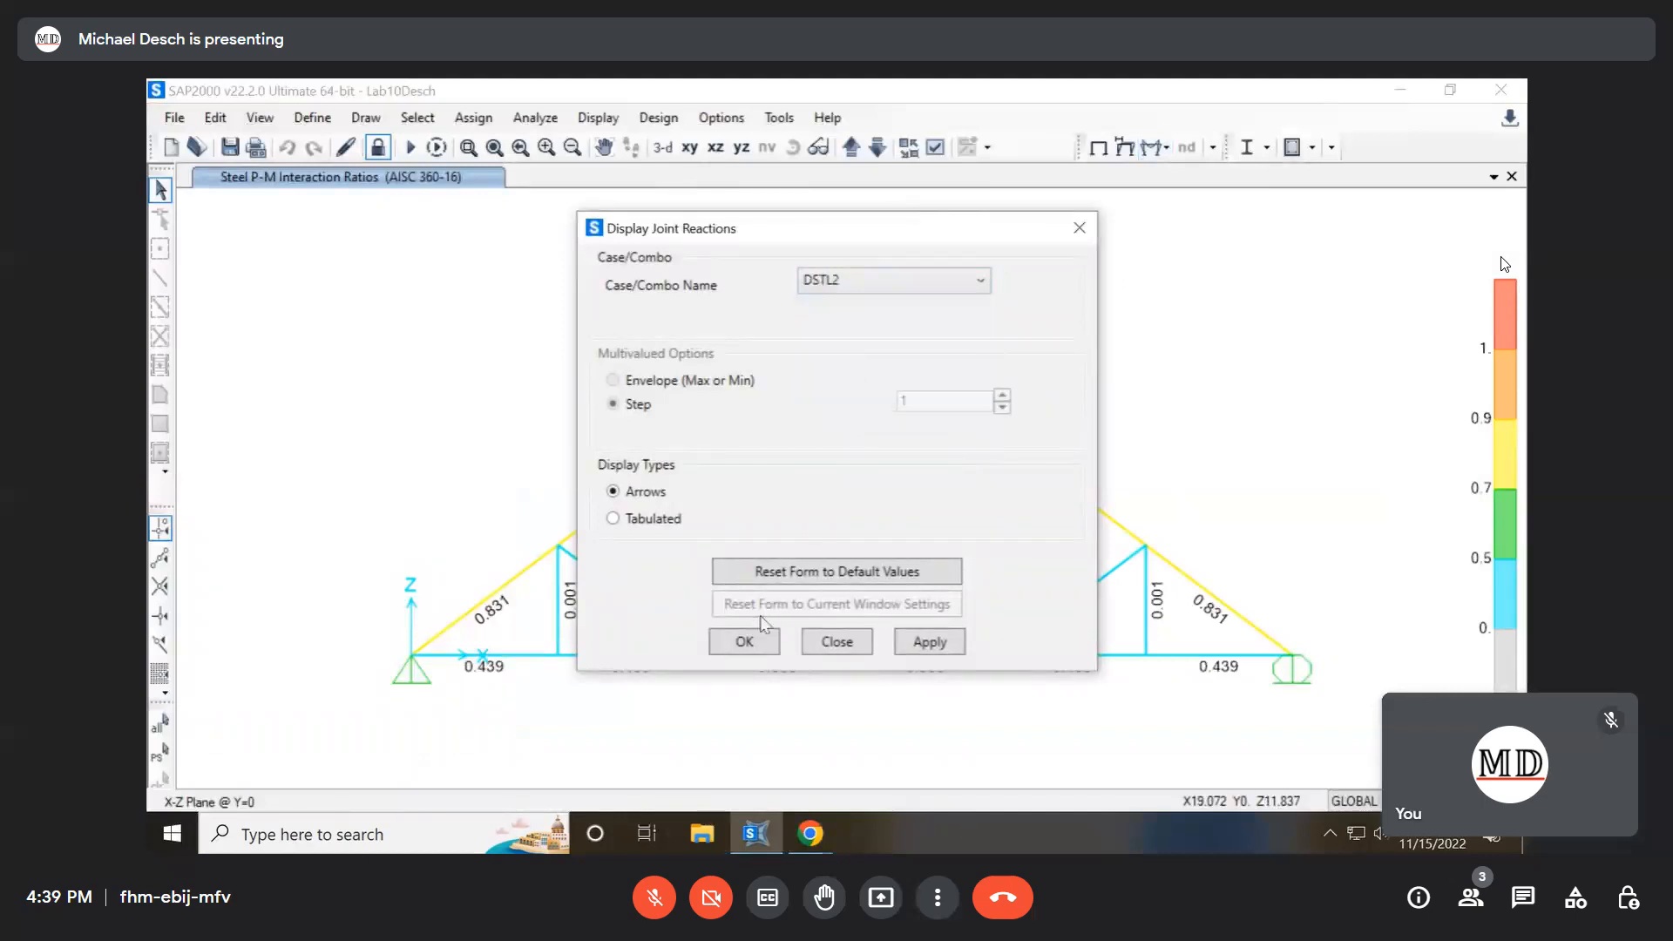
pyautogui.click(764, 644)
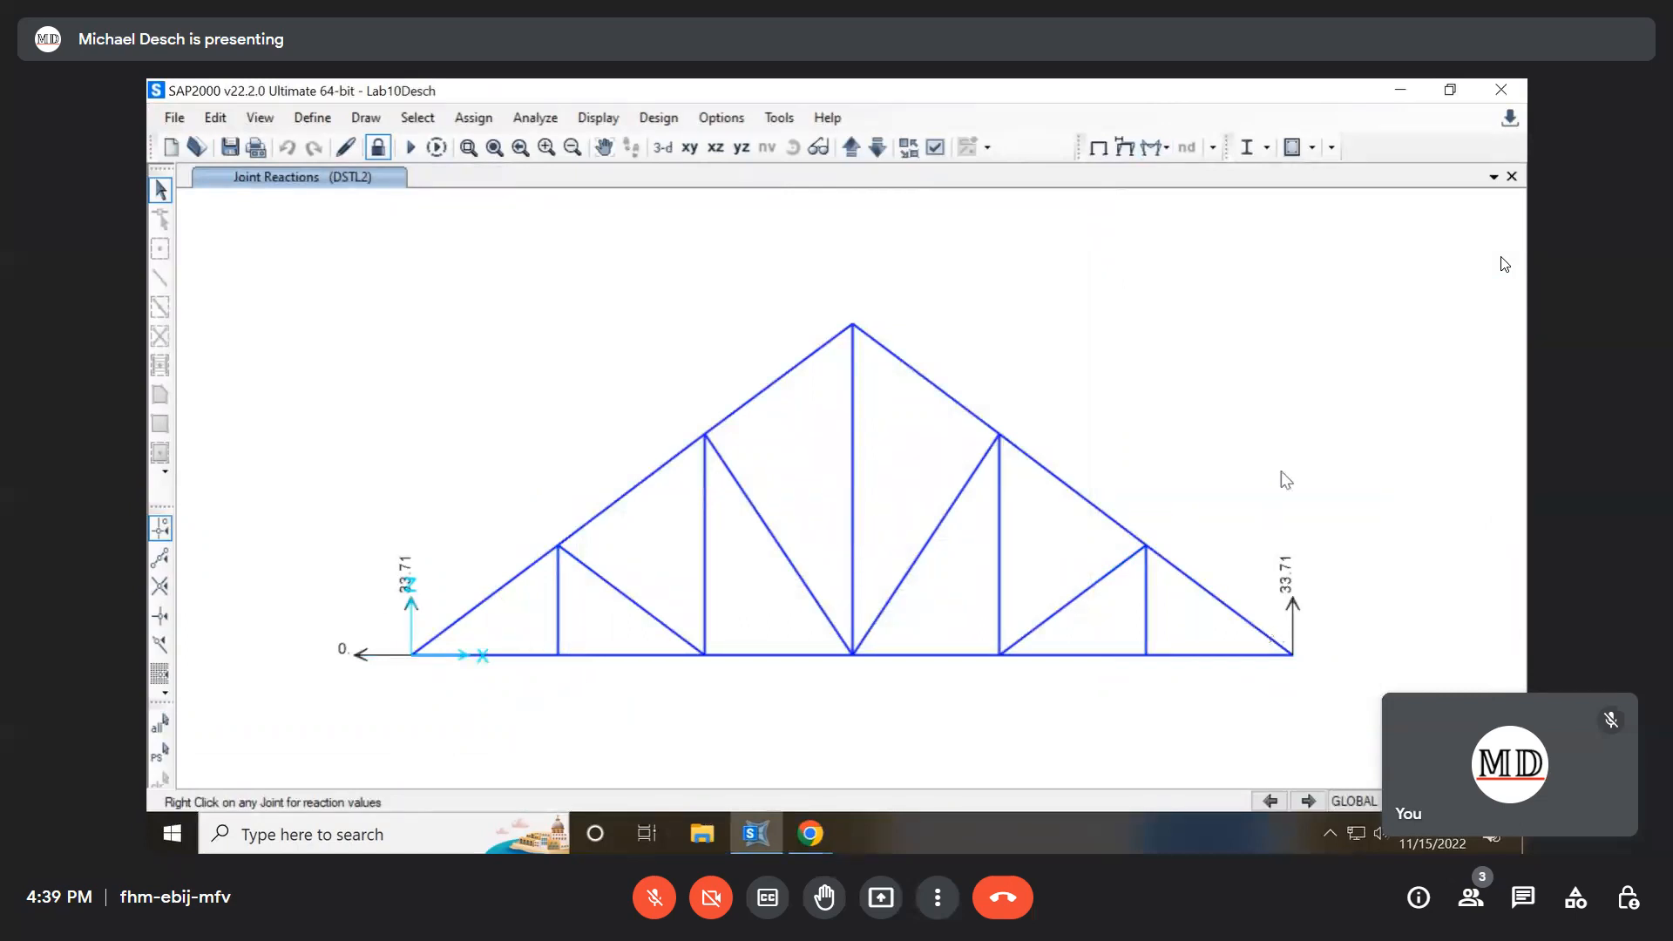
# Check the deformed shape item in the Chrome handout, and display the deformed shape in SAP2000 for DSTL2 with automatic scaling
pyautogui.hotkey('alt', 'Tab')
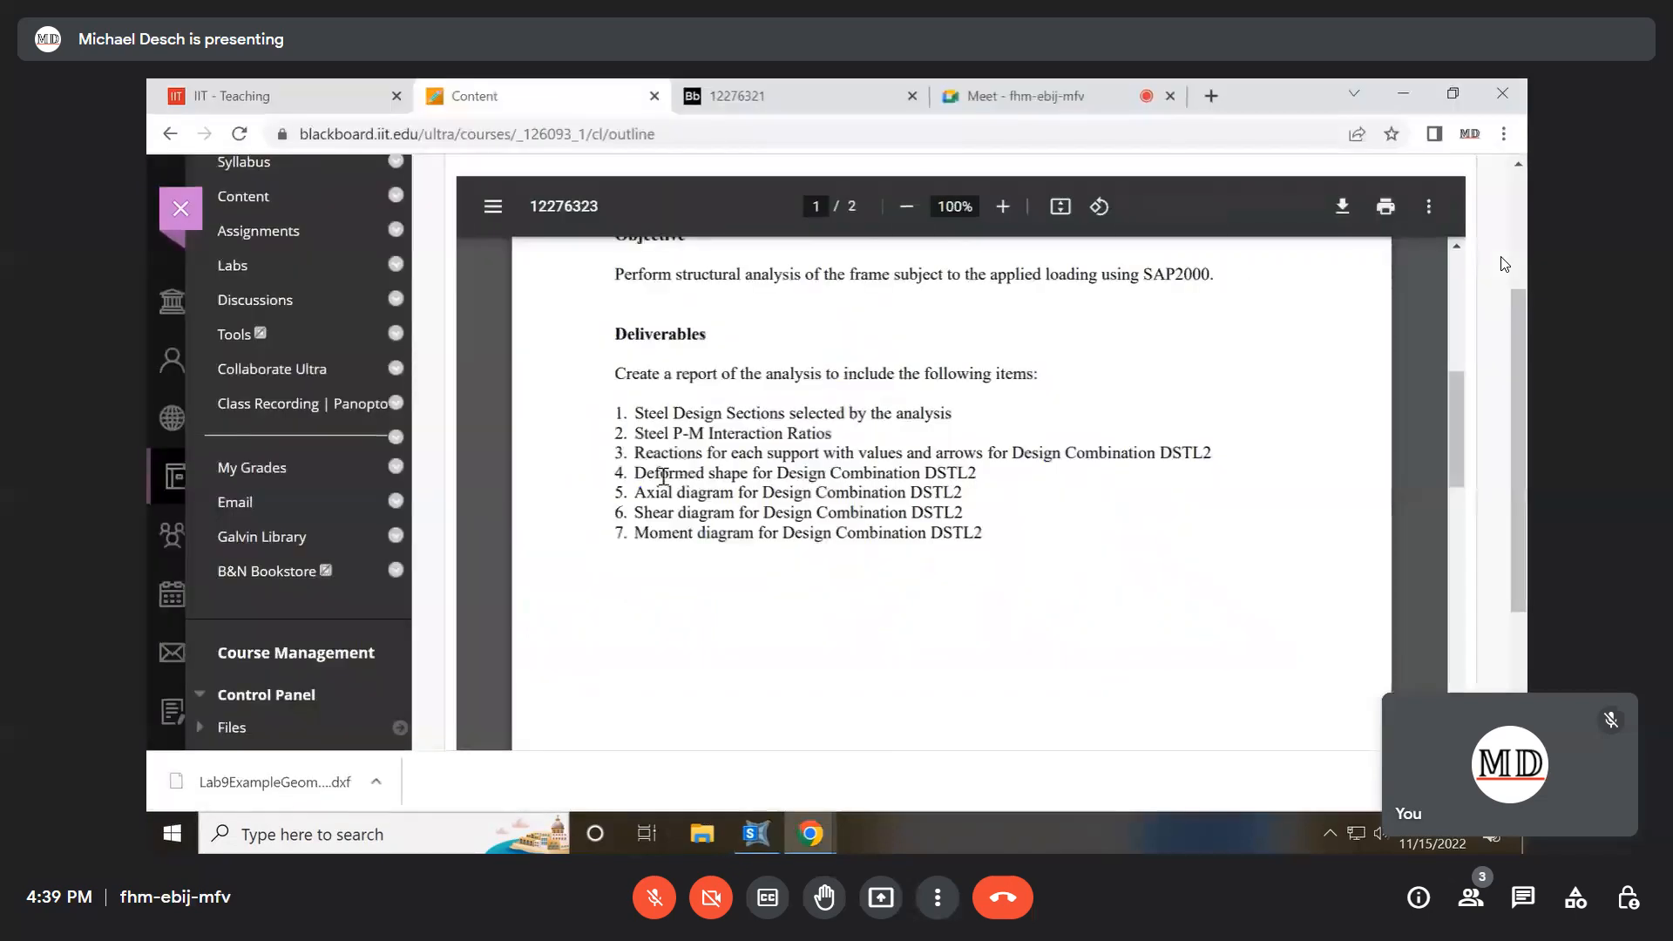
pyautogui.moveTo(644, 477); pyautogui.dragTo(983, 475)
pyautogui.click(1002, 488)
pyautogui.hotkey('alt', 'Tab')
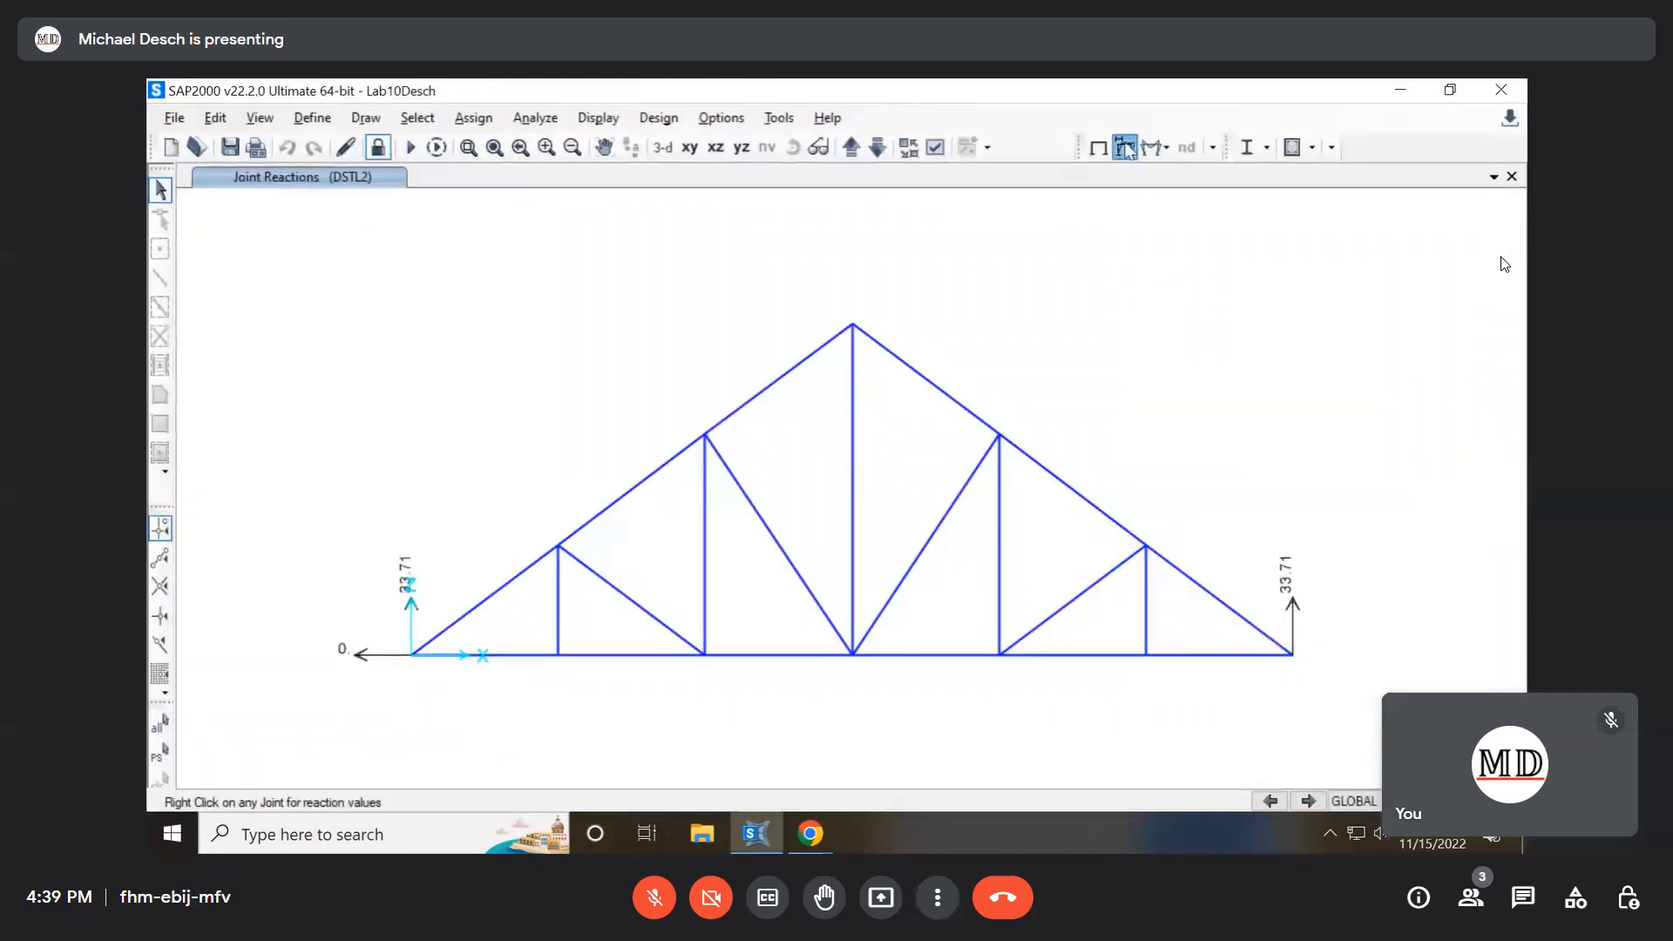
pyautogui.click(1124, 147)
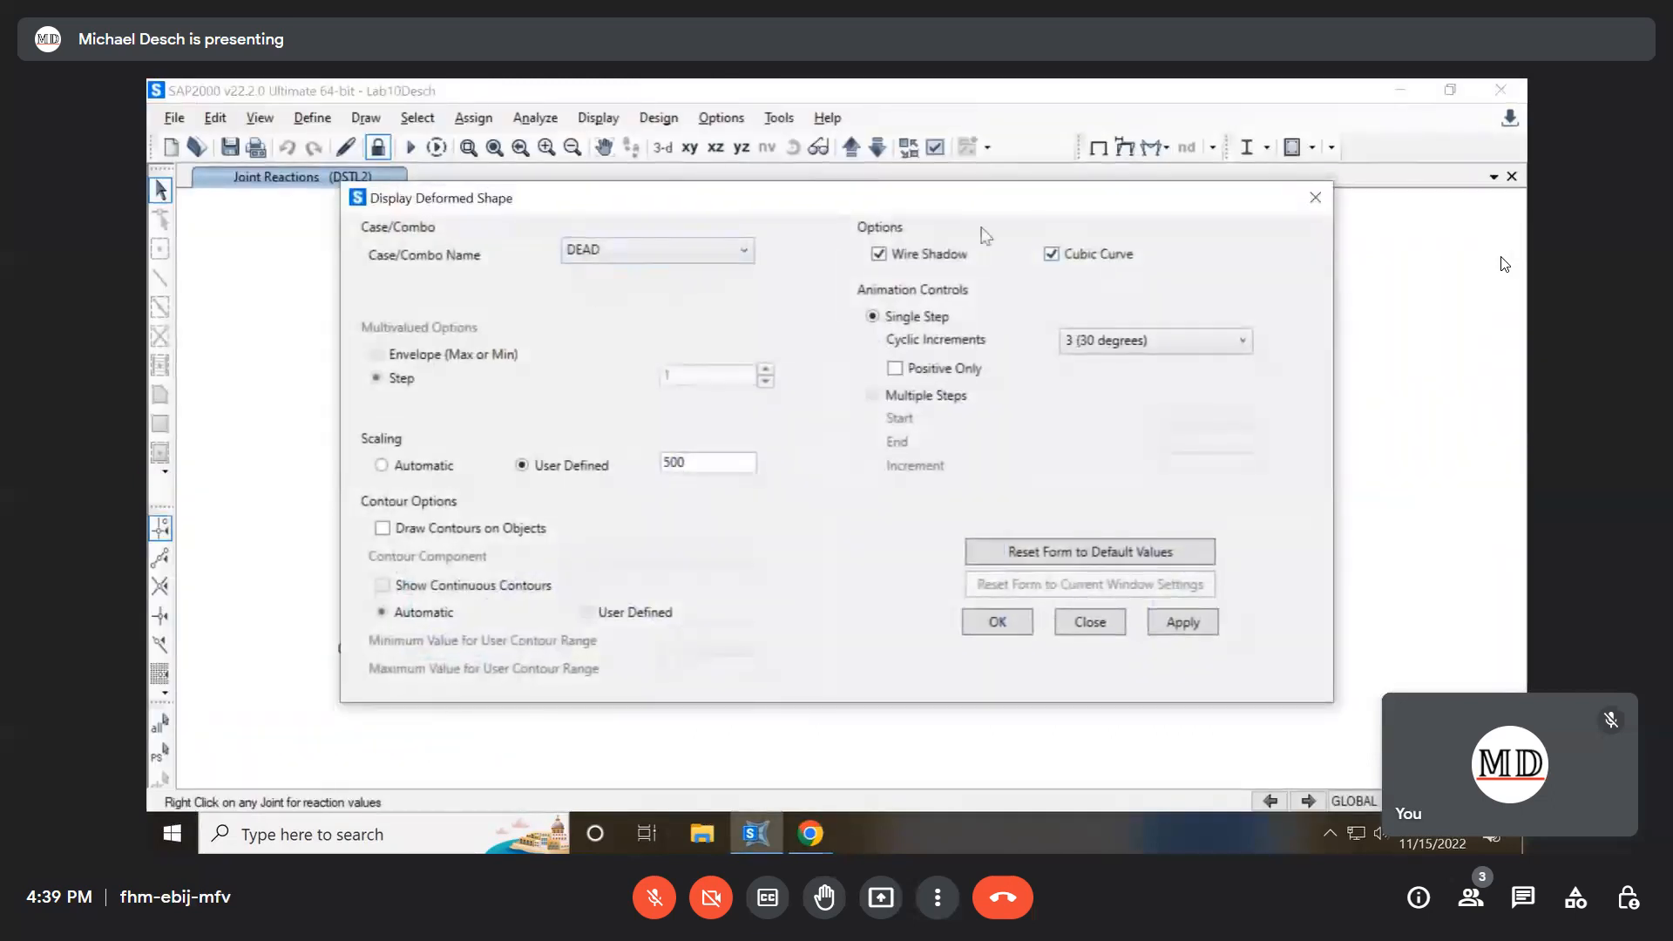
pyautogui.click(677, 253)
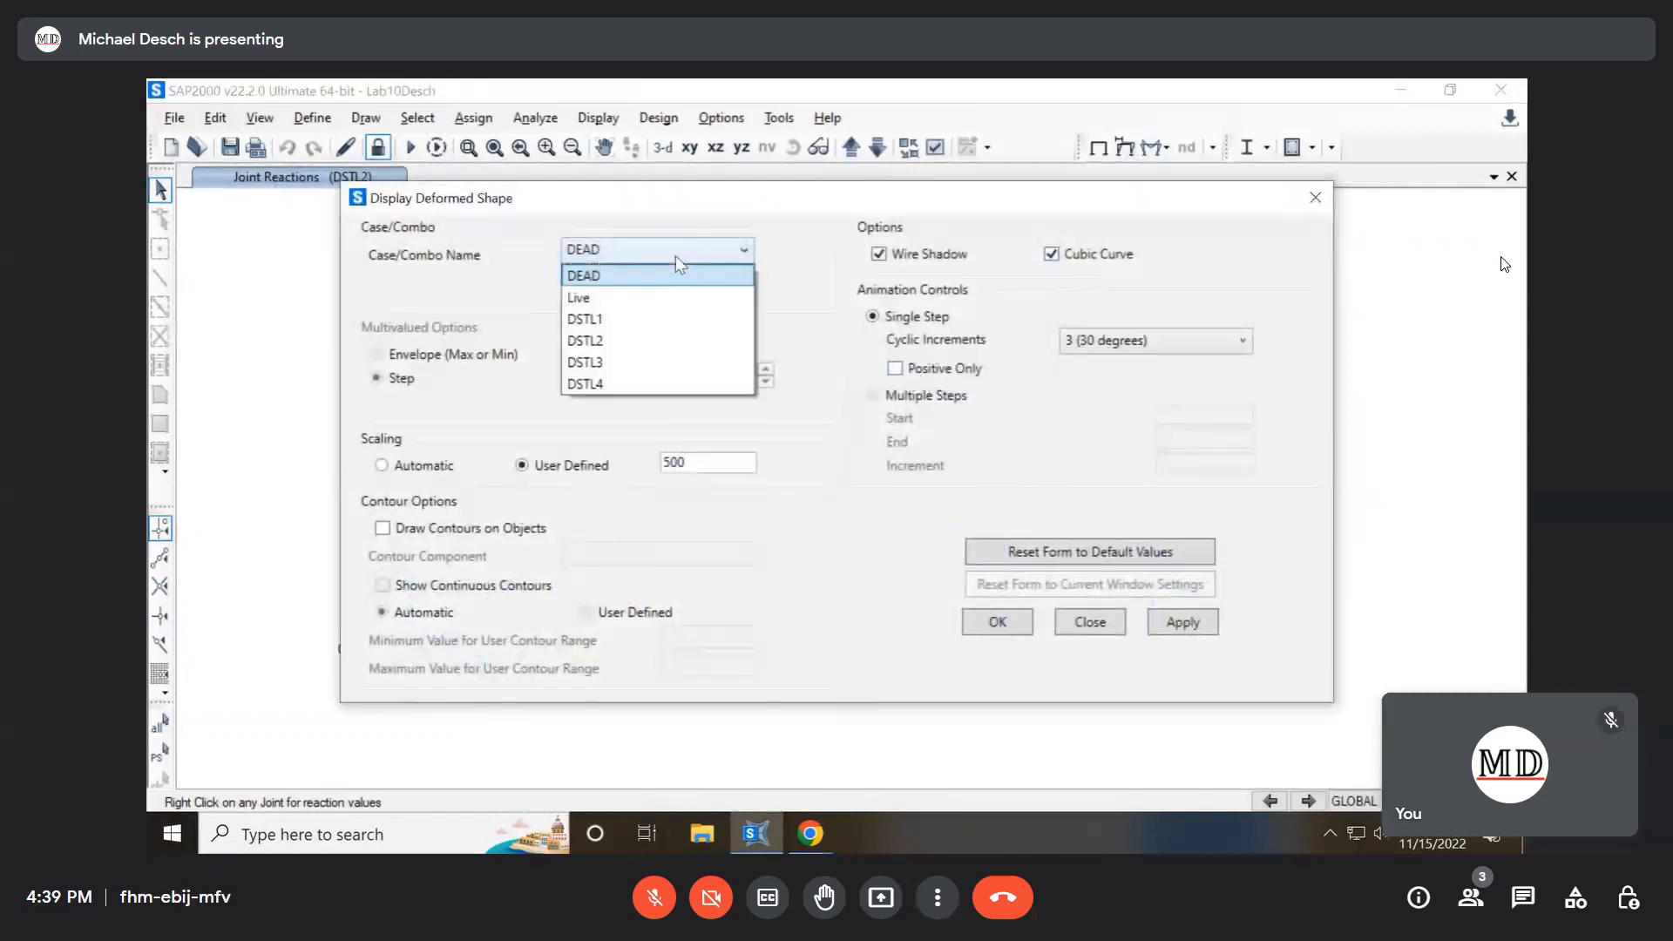
pyautogui.click(624, 347)
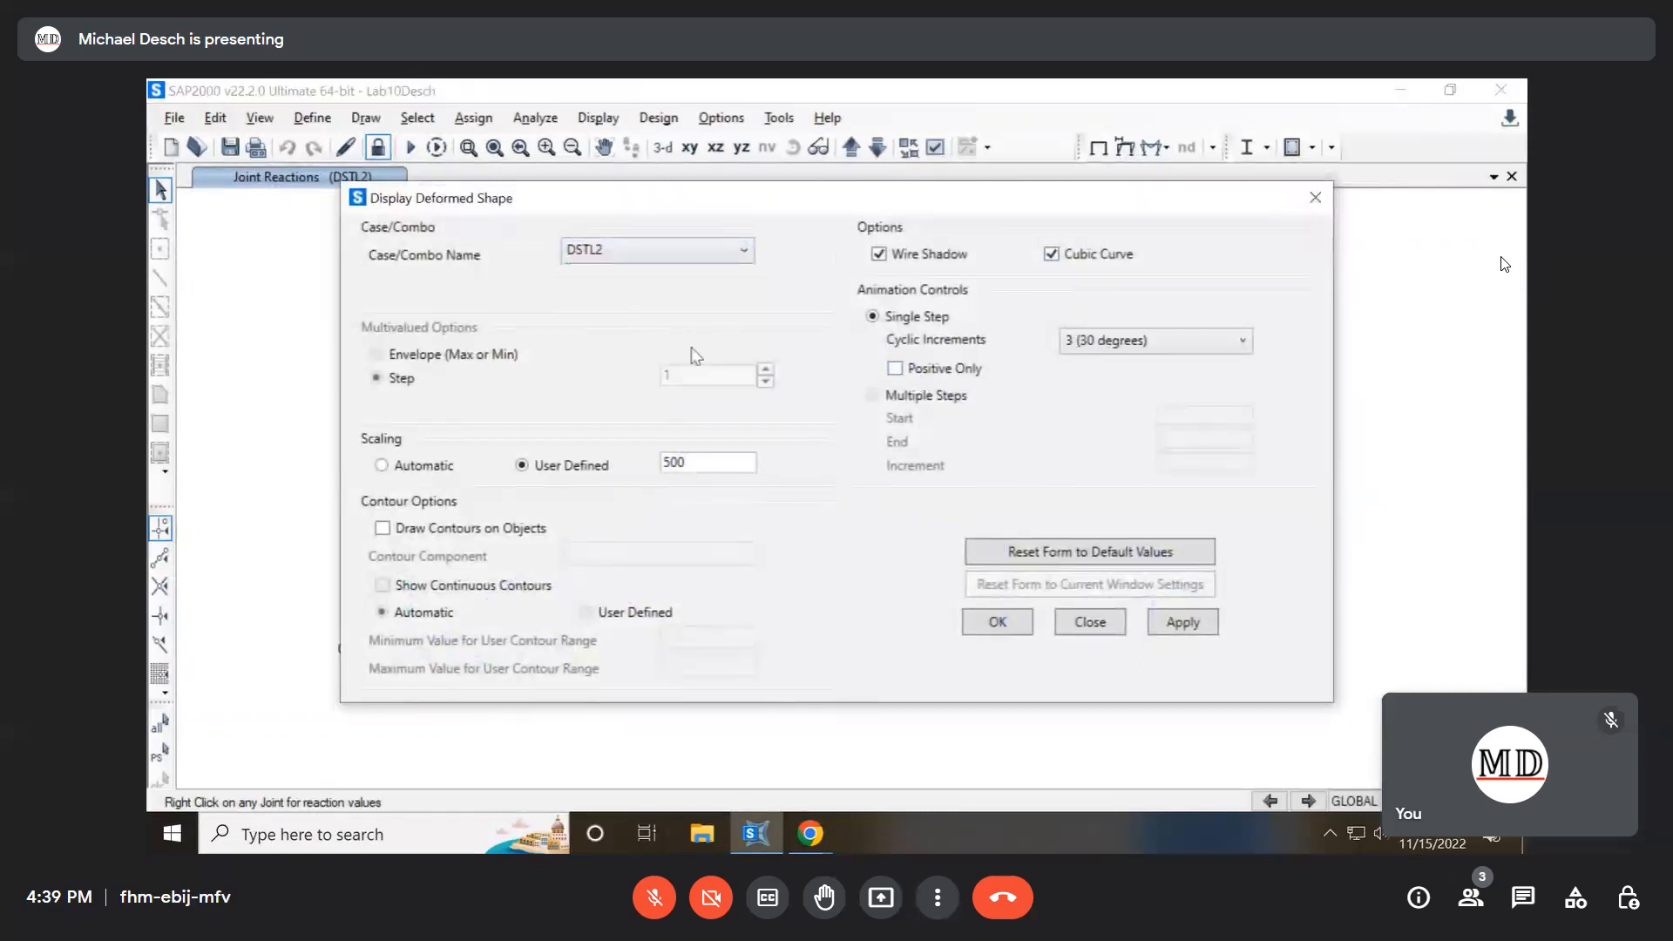
pyautogui.click(406, 468)
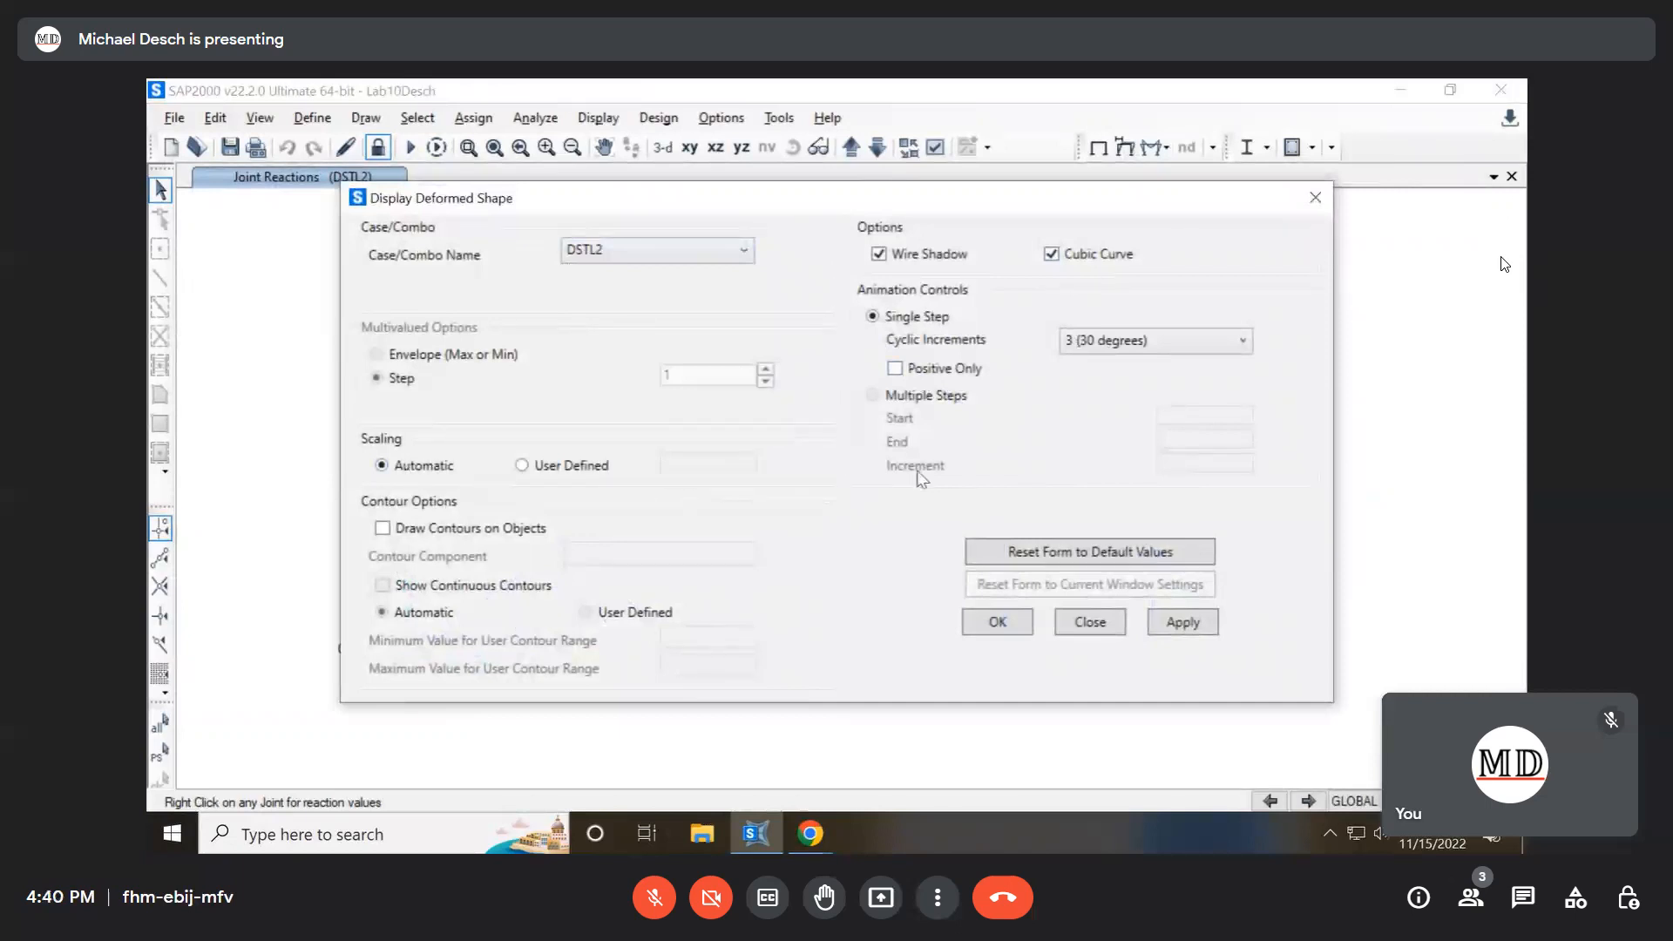
pyautogui.click(1011, 629)
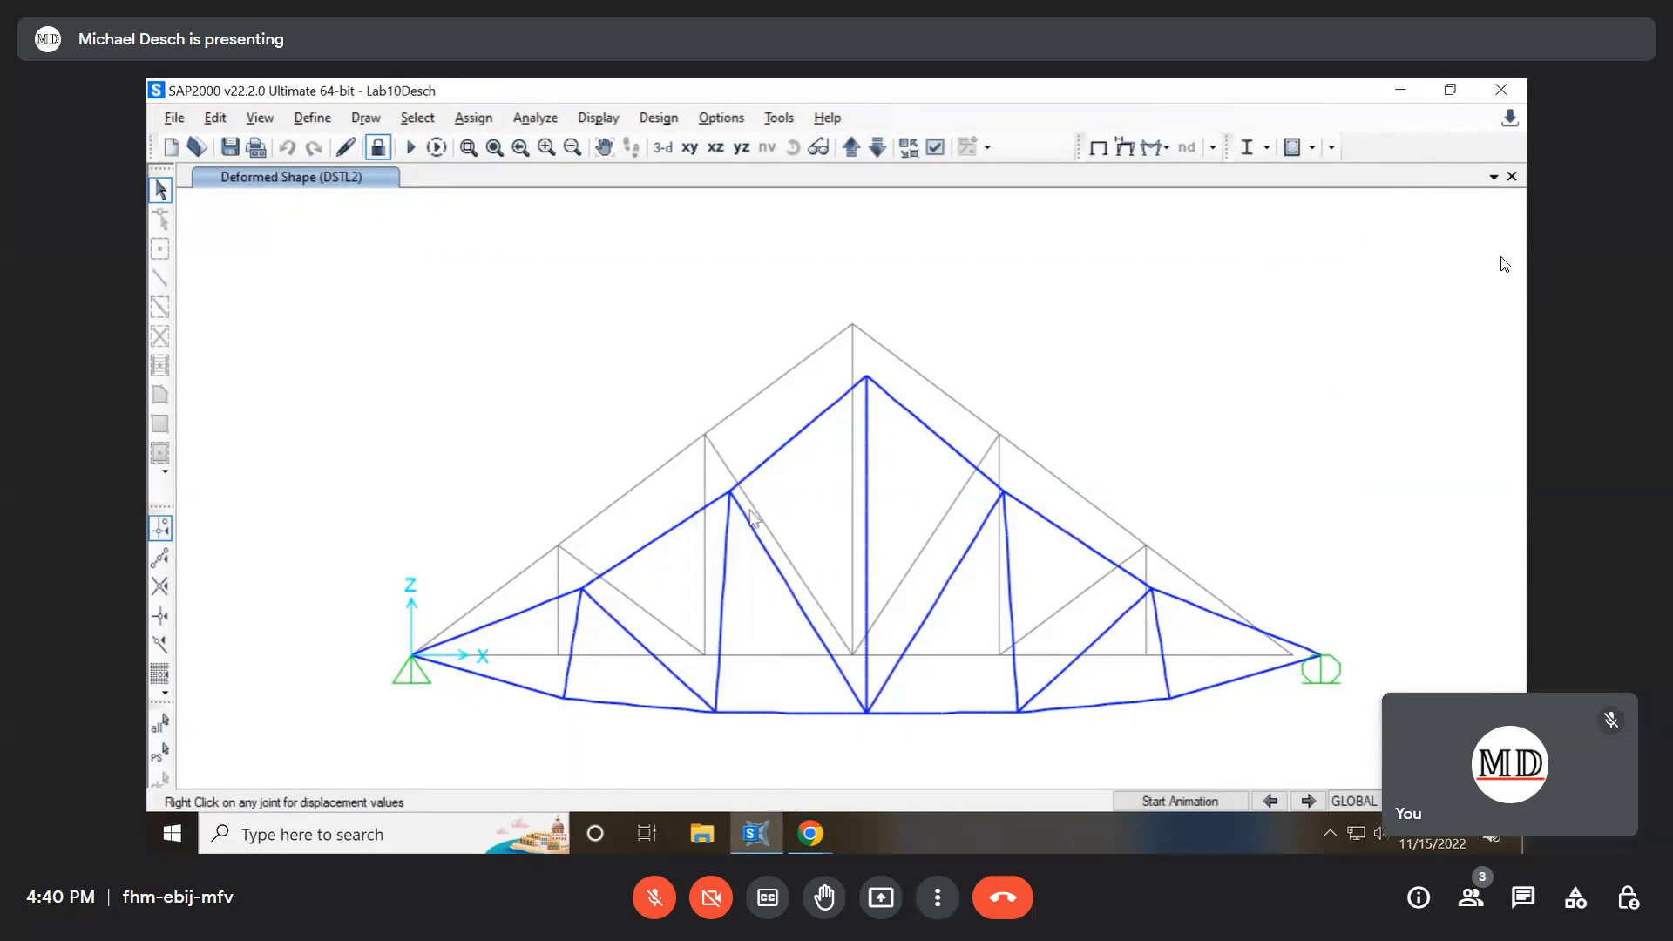
# Switch to the lab handout in Chrome and review the axial diagram deliverable for Design Combination DSTL2
pyautogui.hotkey('alt', 'Tab')
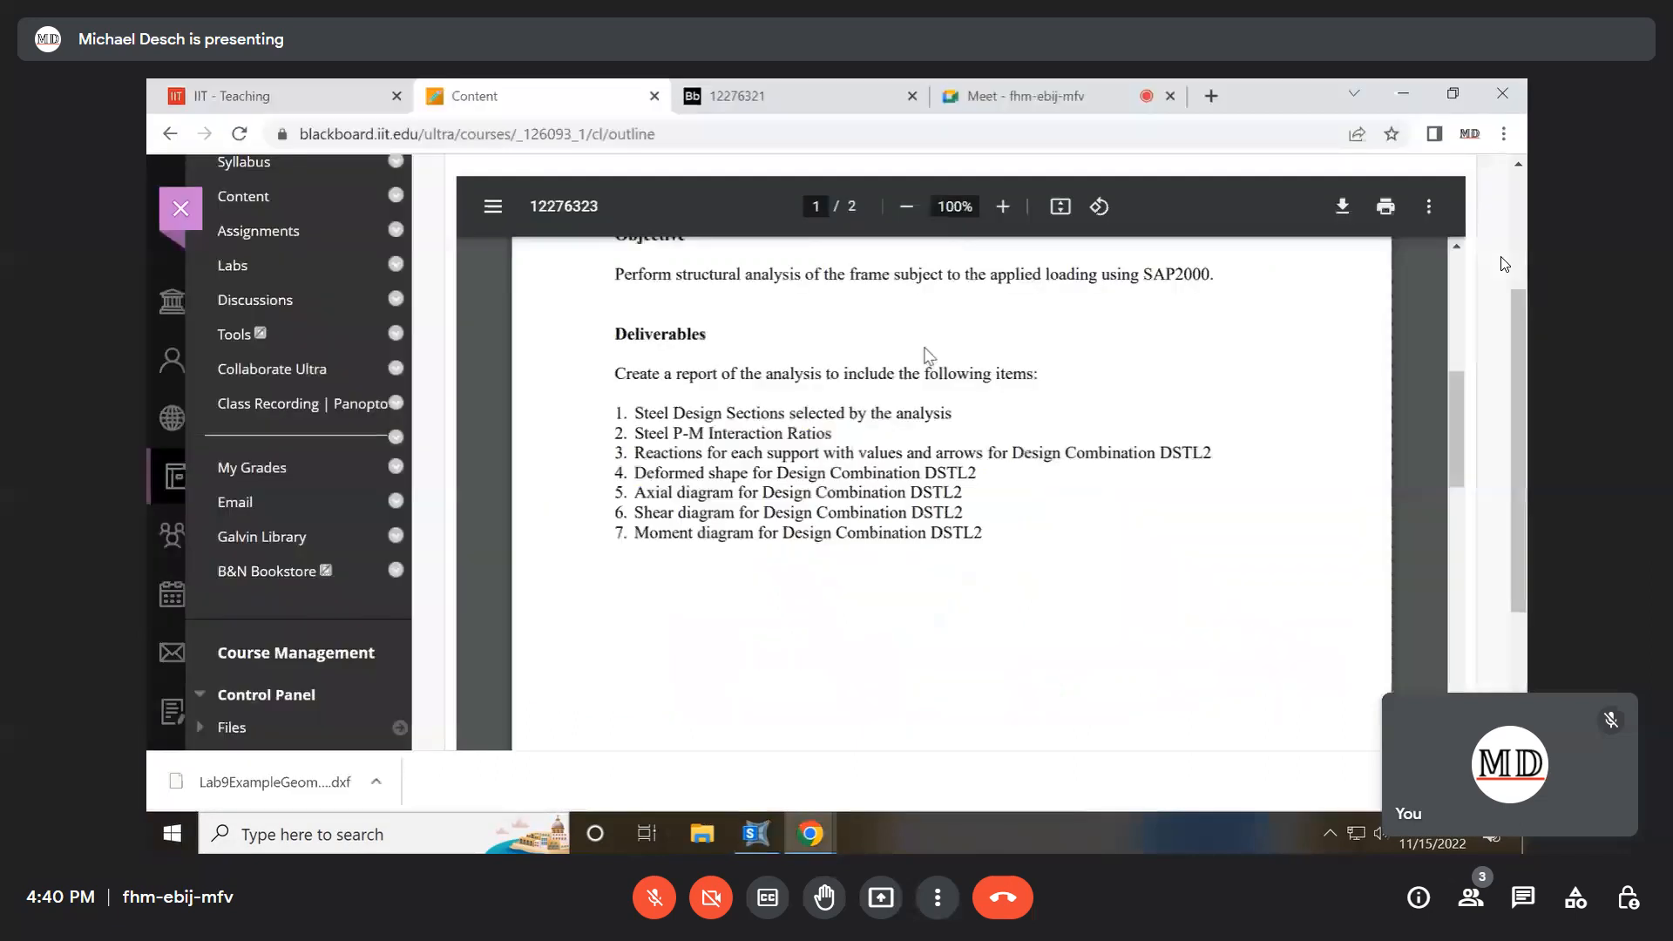
pyautogui.moveTo(643, 496); pyautogui.dragTo(959, 495)
pyautogui.click(961, 496)
# Switch back to SAP2000, display the axial force diagram with values for DSTL2, and show the truss members as shrunken objects
pyautogui.hotkey('alt', 'Tab')
pyautogui.click(1155, 147)
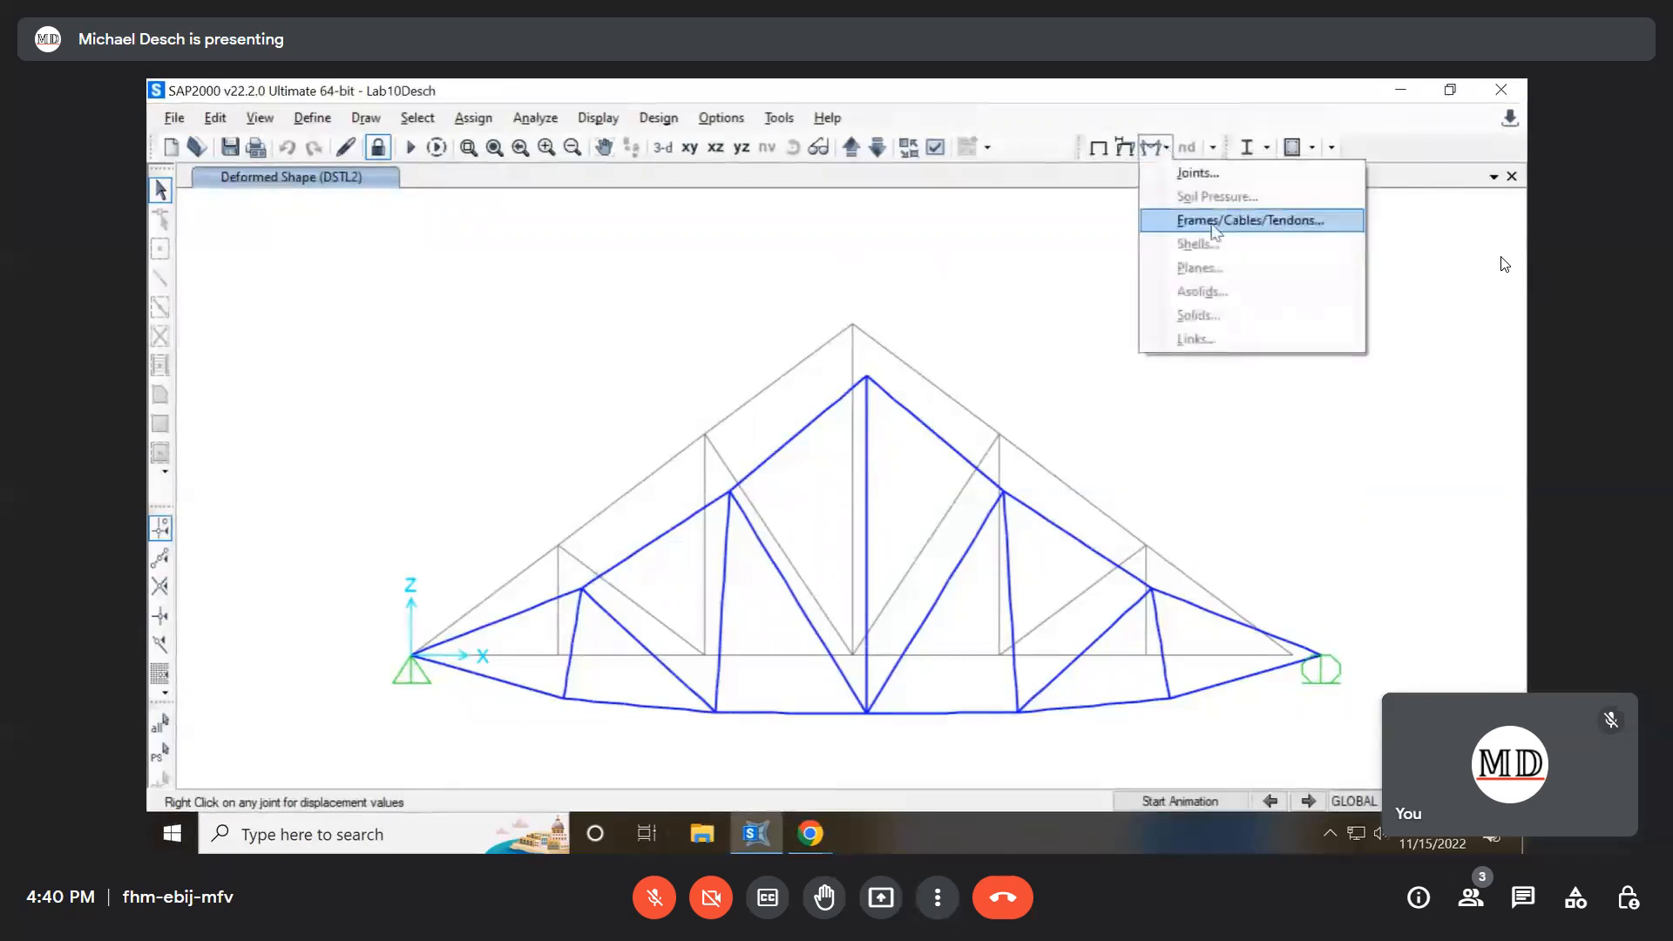
pyautogui.click(1214, 221)
pyautogui.click(649, 434)
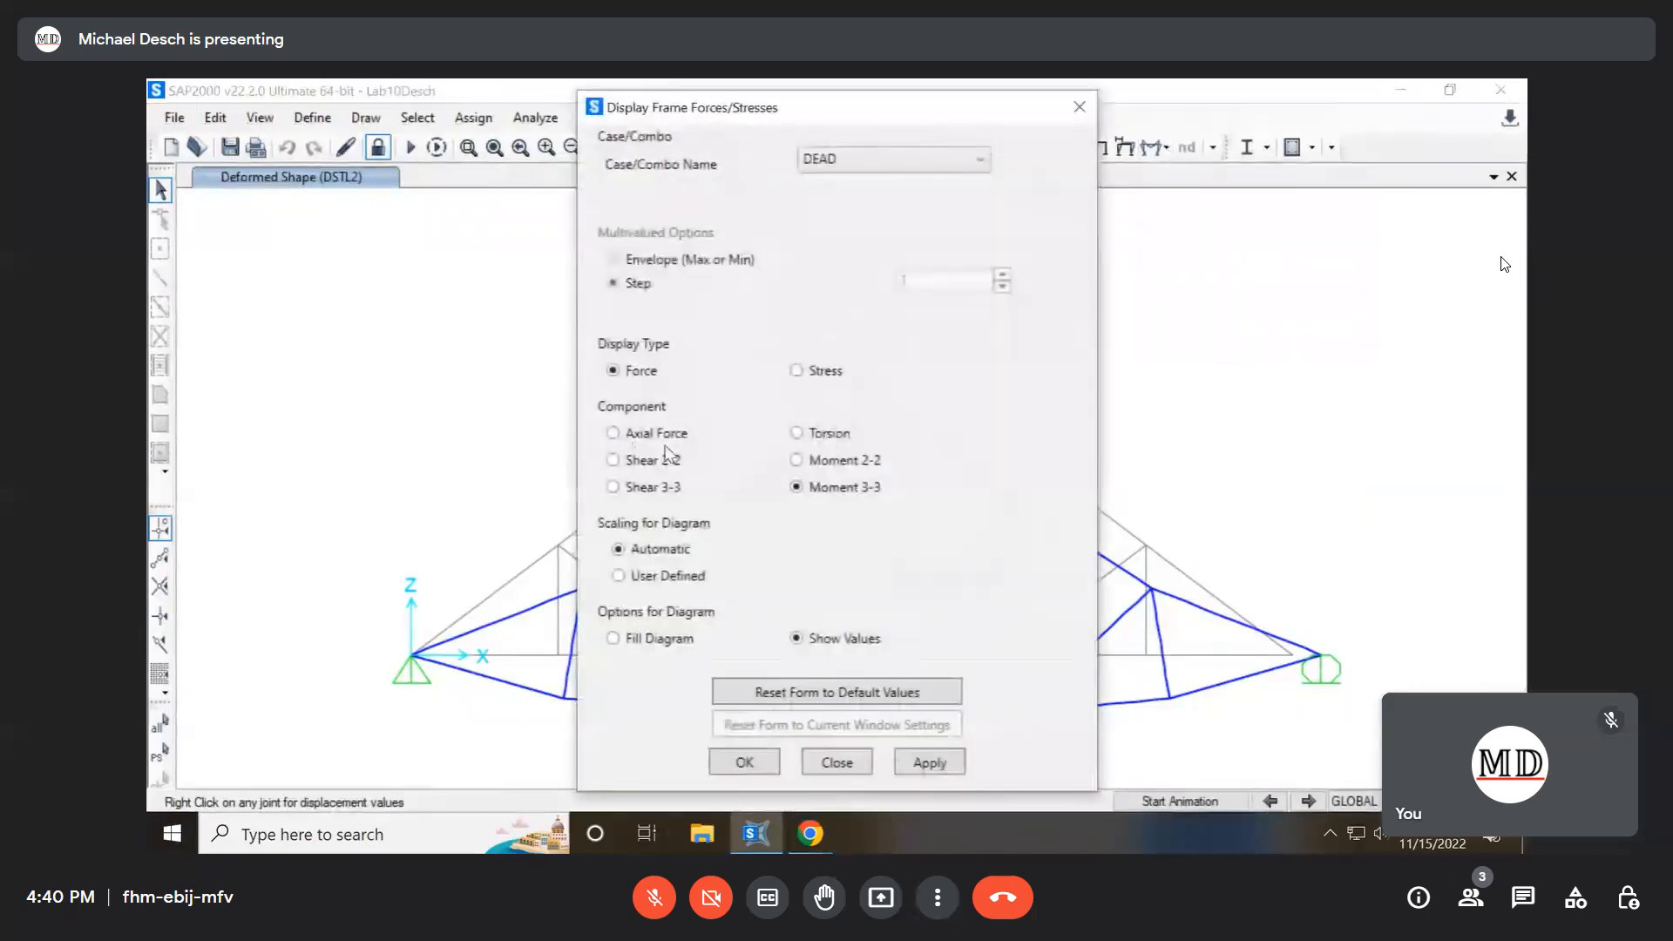
pyautogui.click(887, 170)
pyautogui.click(863, 251)
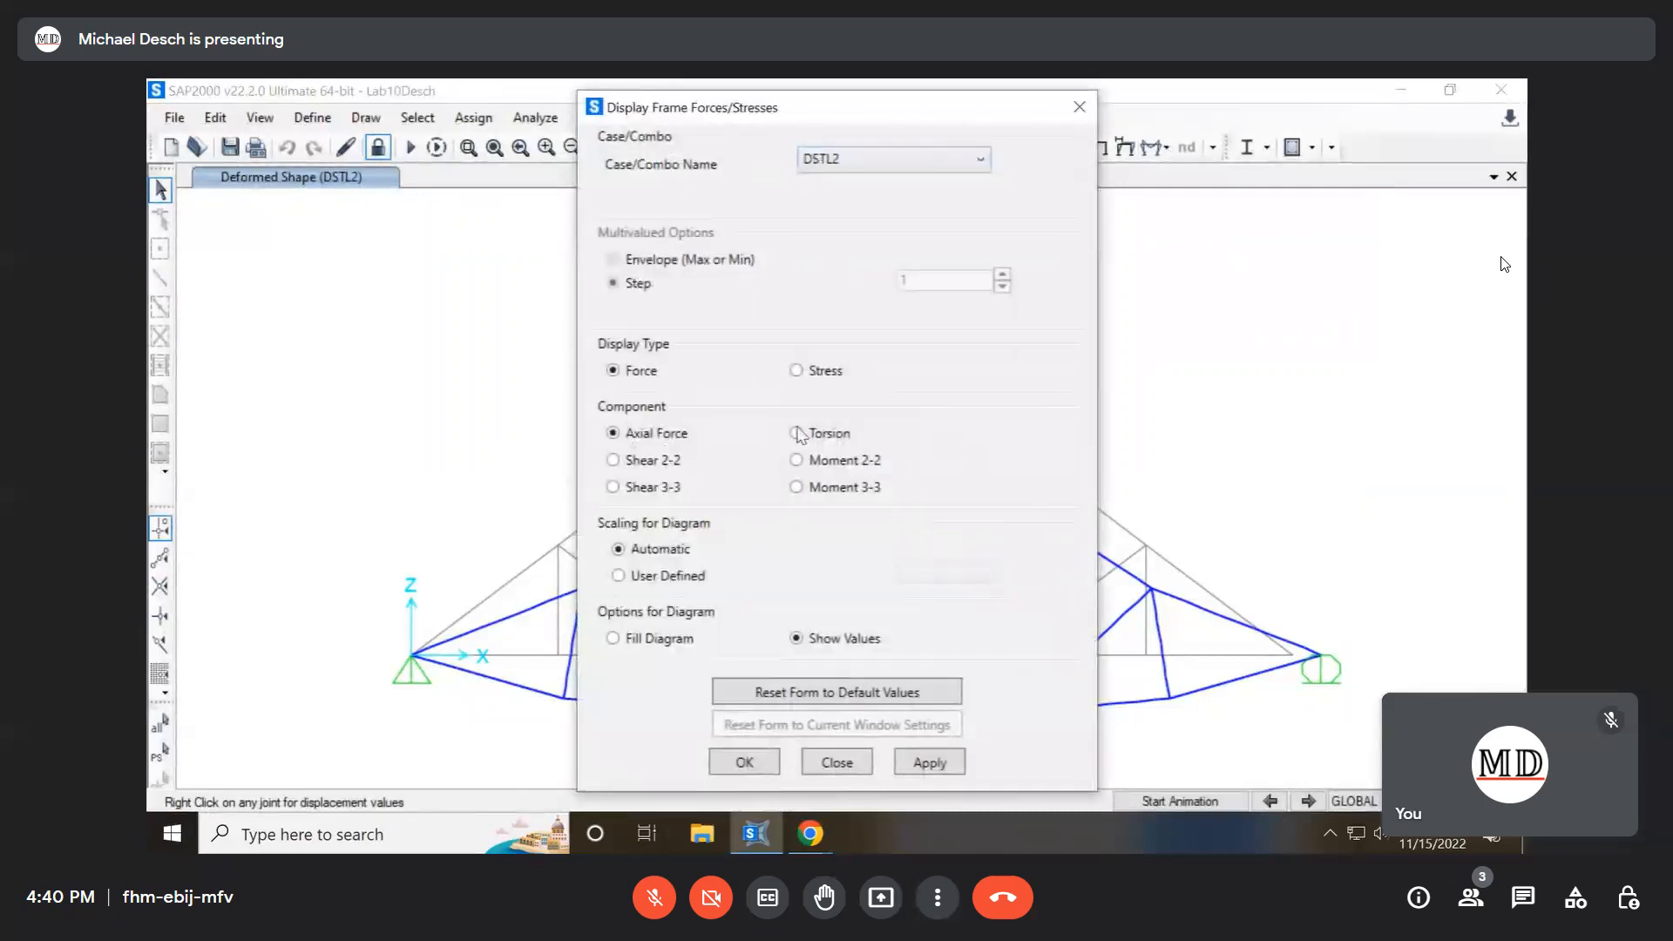
pyautogui.click(745, 763)
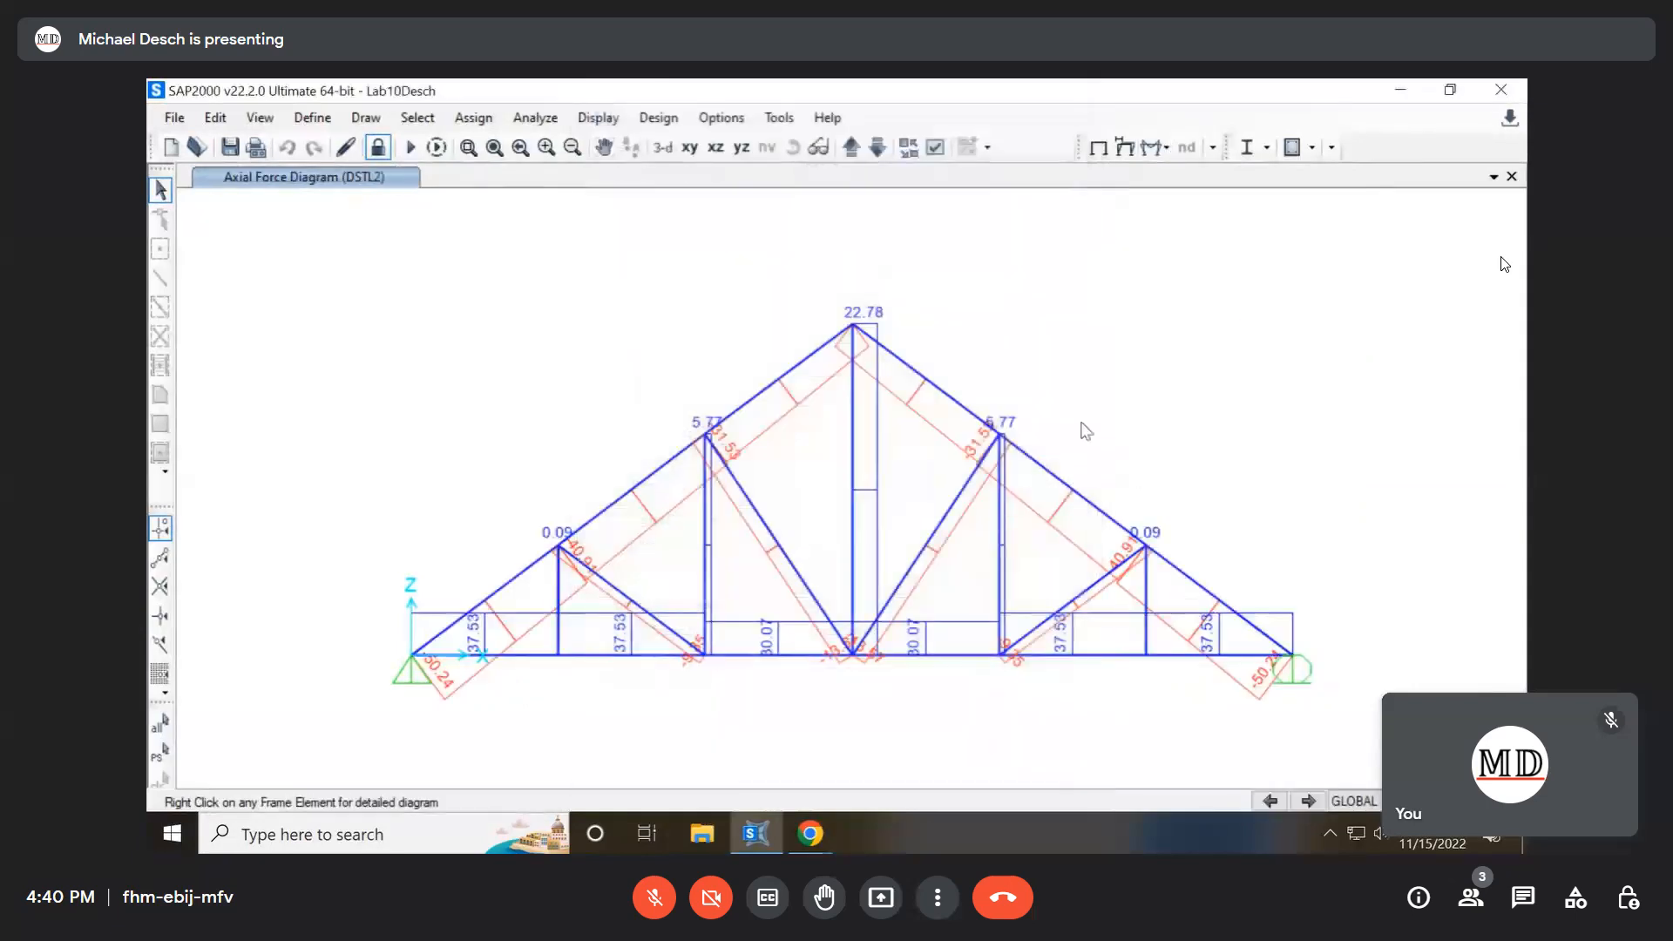
pyautogui.click(909, 147)
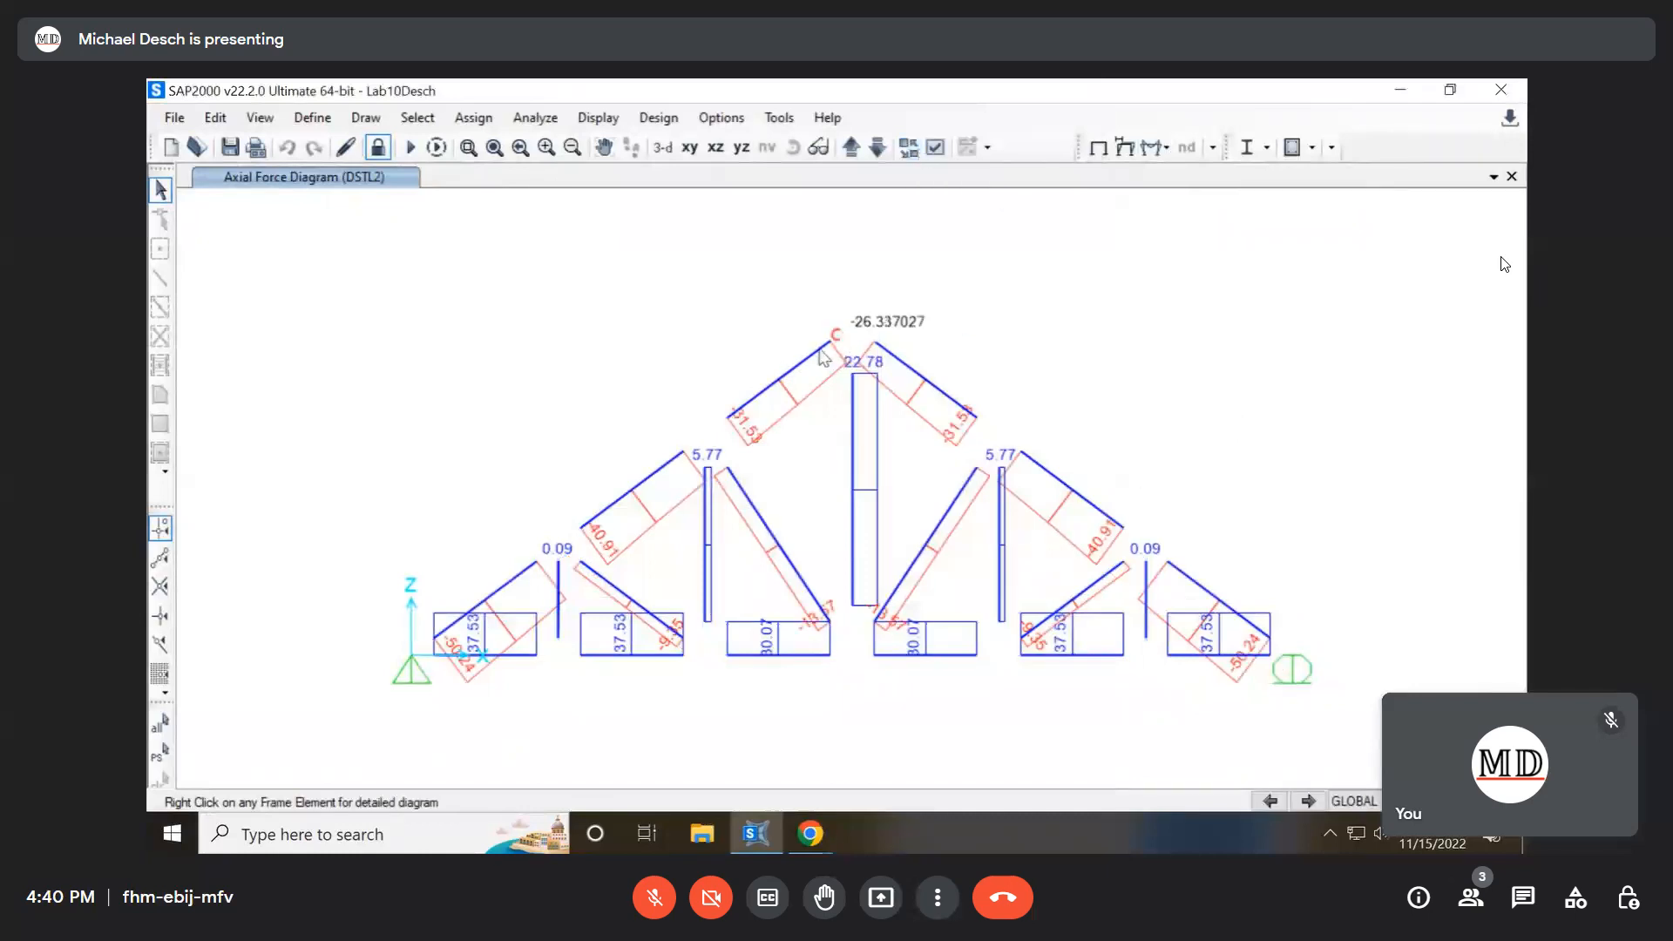
pyautogui.moveTo(811, 358)
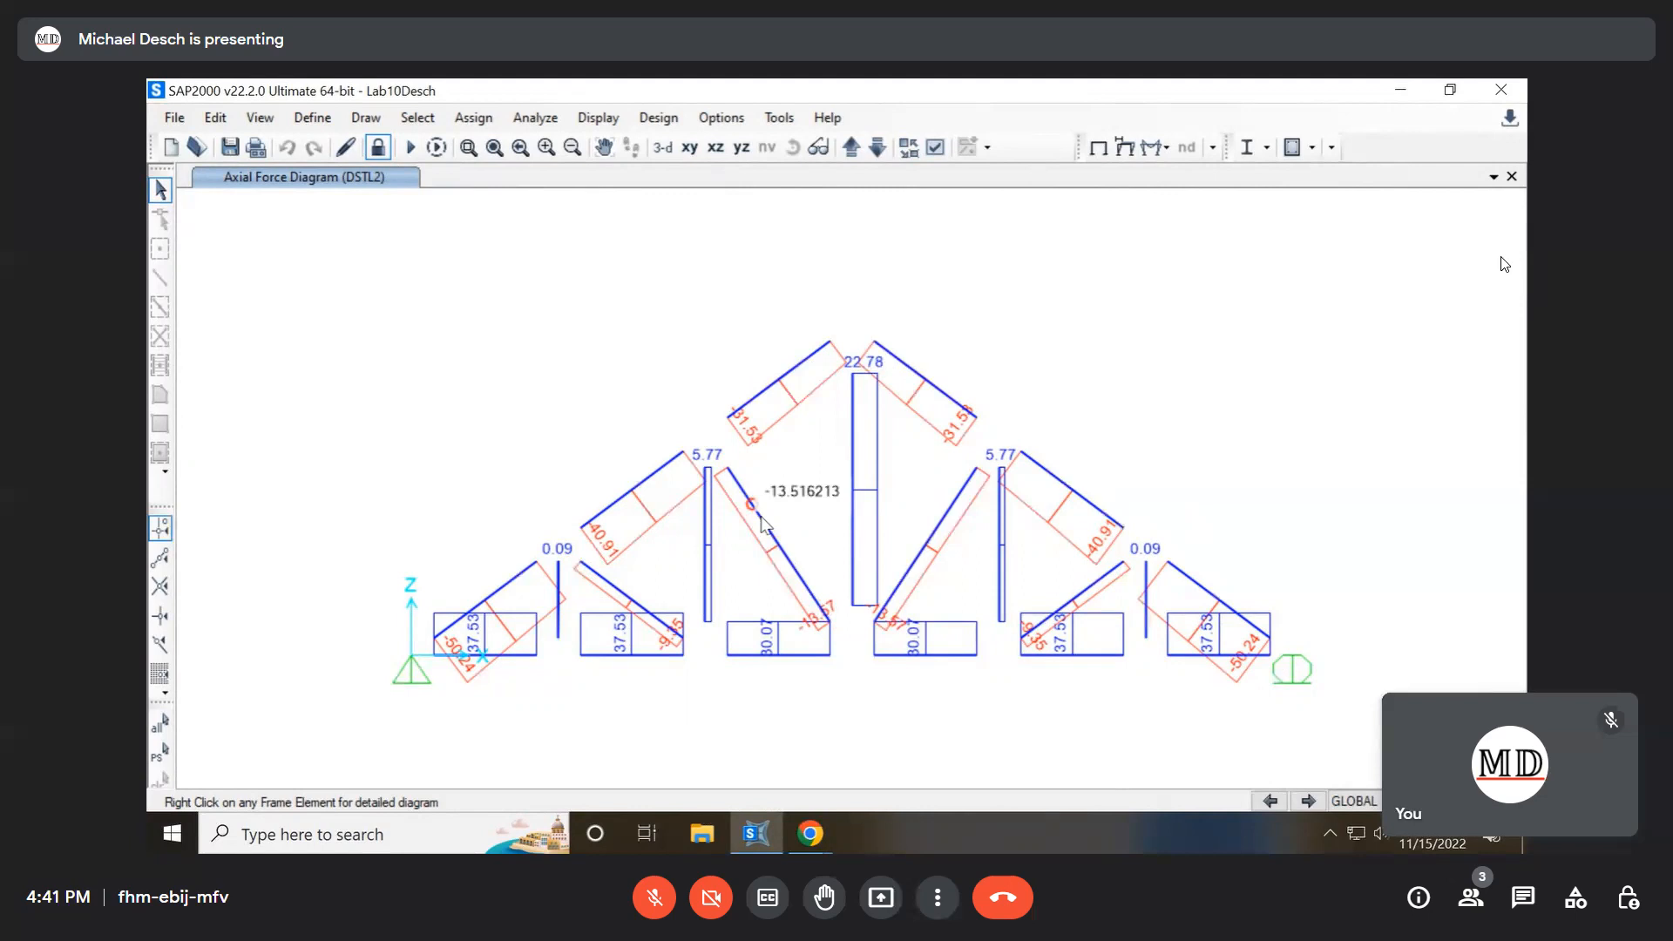
# Switch to the Chrome handout and review the shear and moment diagram deliverables for Design Combination DSTL2
pyautogui.hotkey('alt', 'Tab')
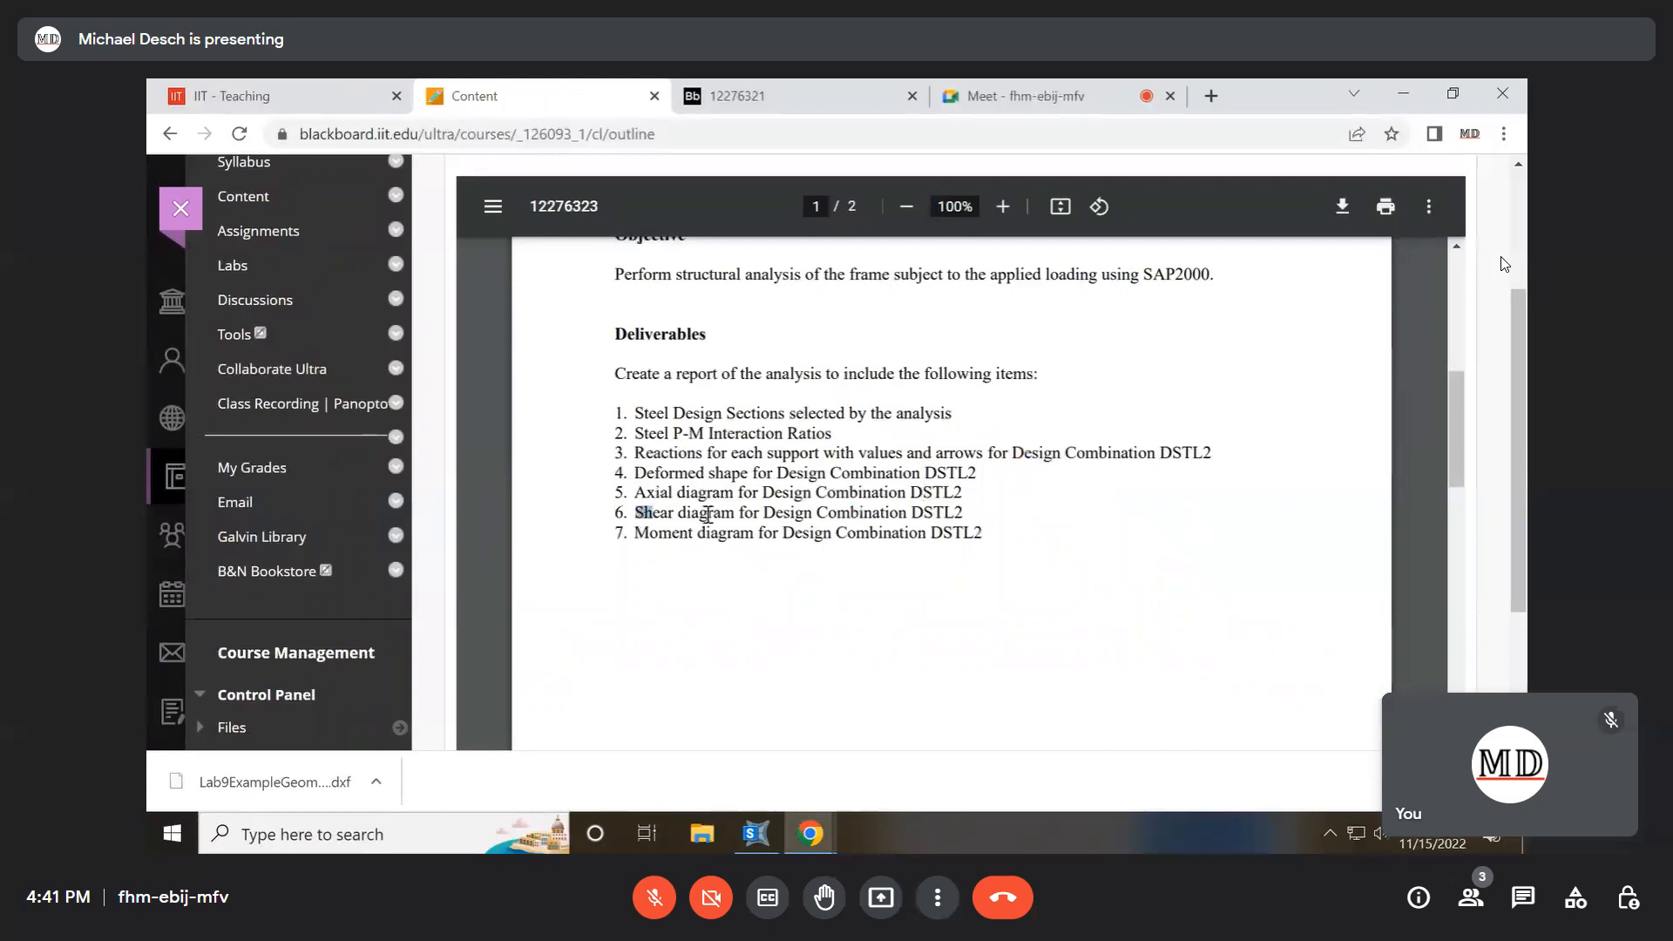
pyautogui.moveTo(640, 516); pyautogui.dragTo(983, 521)
pyautogui.moveTo(675, 533); pyautogui.dragTo(796, 534)
pyautogui.click(1022, 551)
# Switch back to SAP2000 and display the Shear 2-2 force diagram with values for DSTL2
pyautogui.click(755, 834)
pyautogui.click(1166, 147)
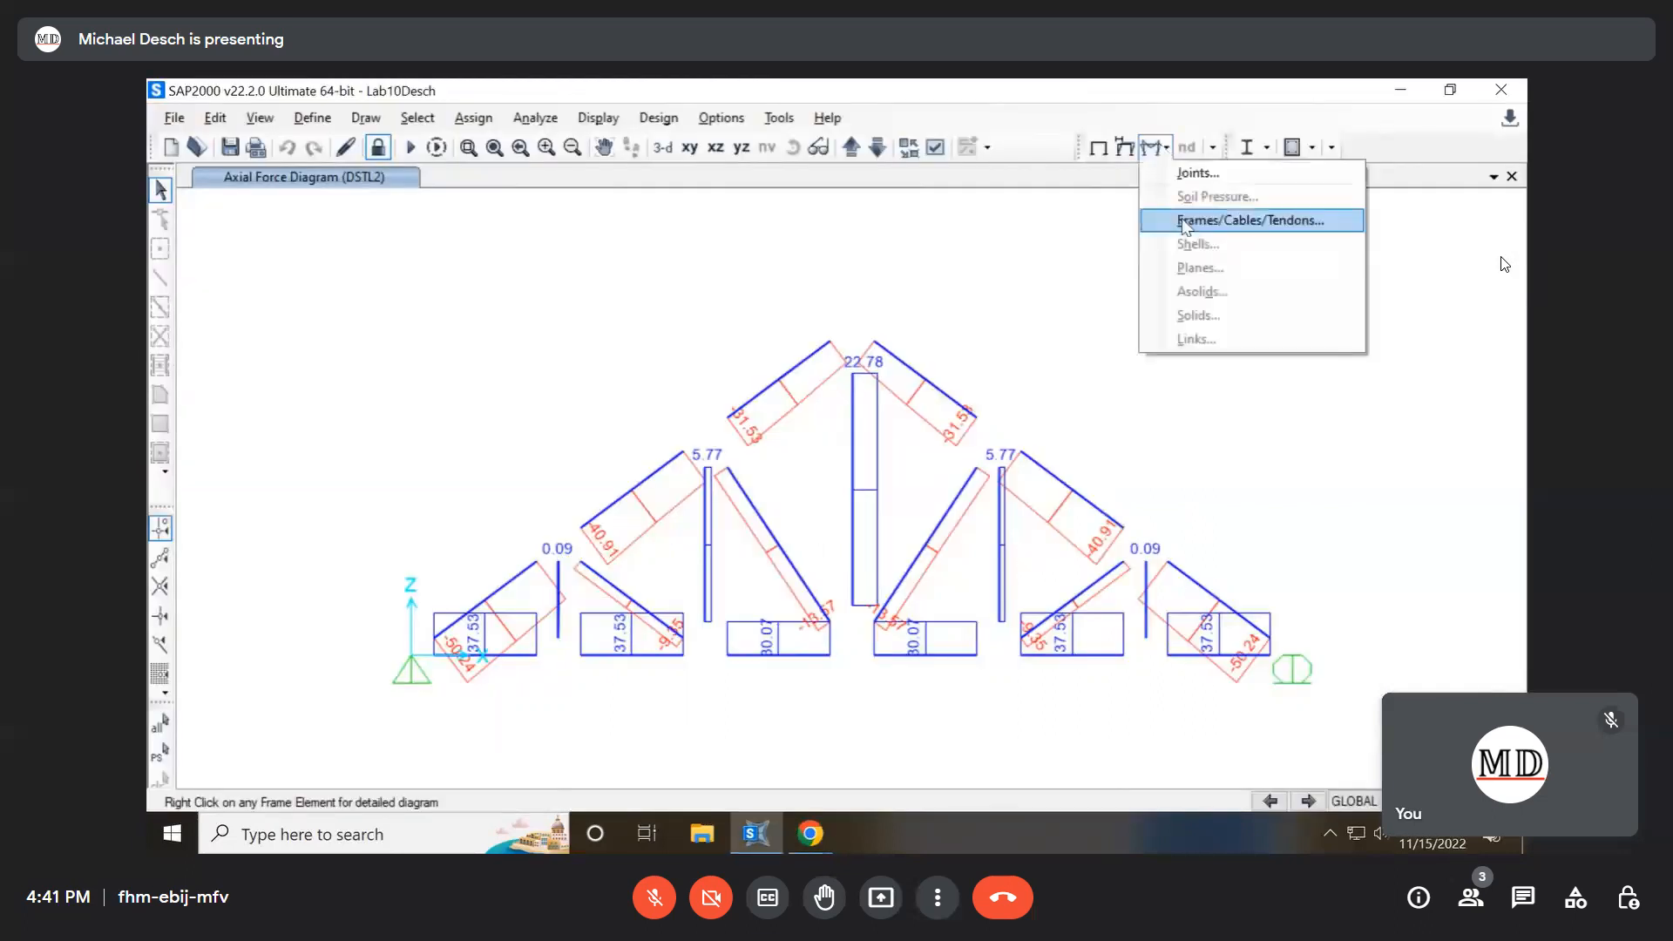
pyautogui.click(1190, 223)
pyautogui.click(679, 462)
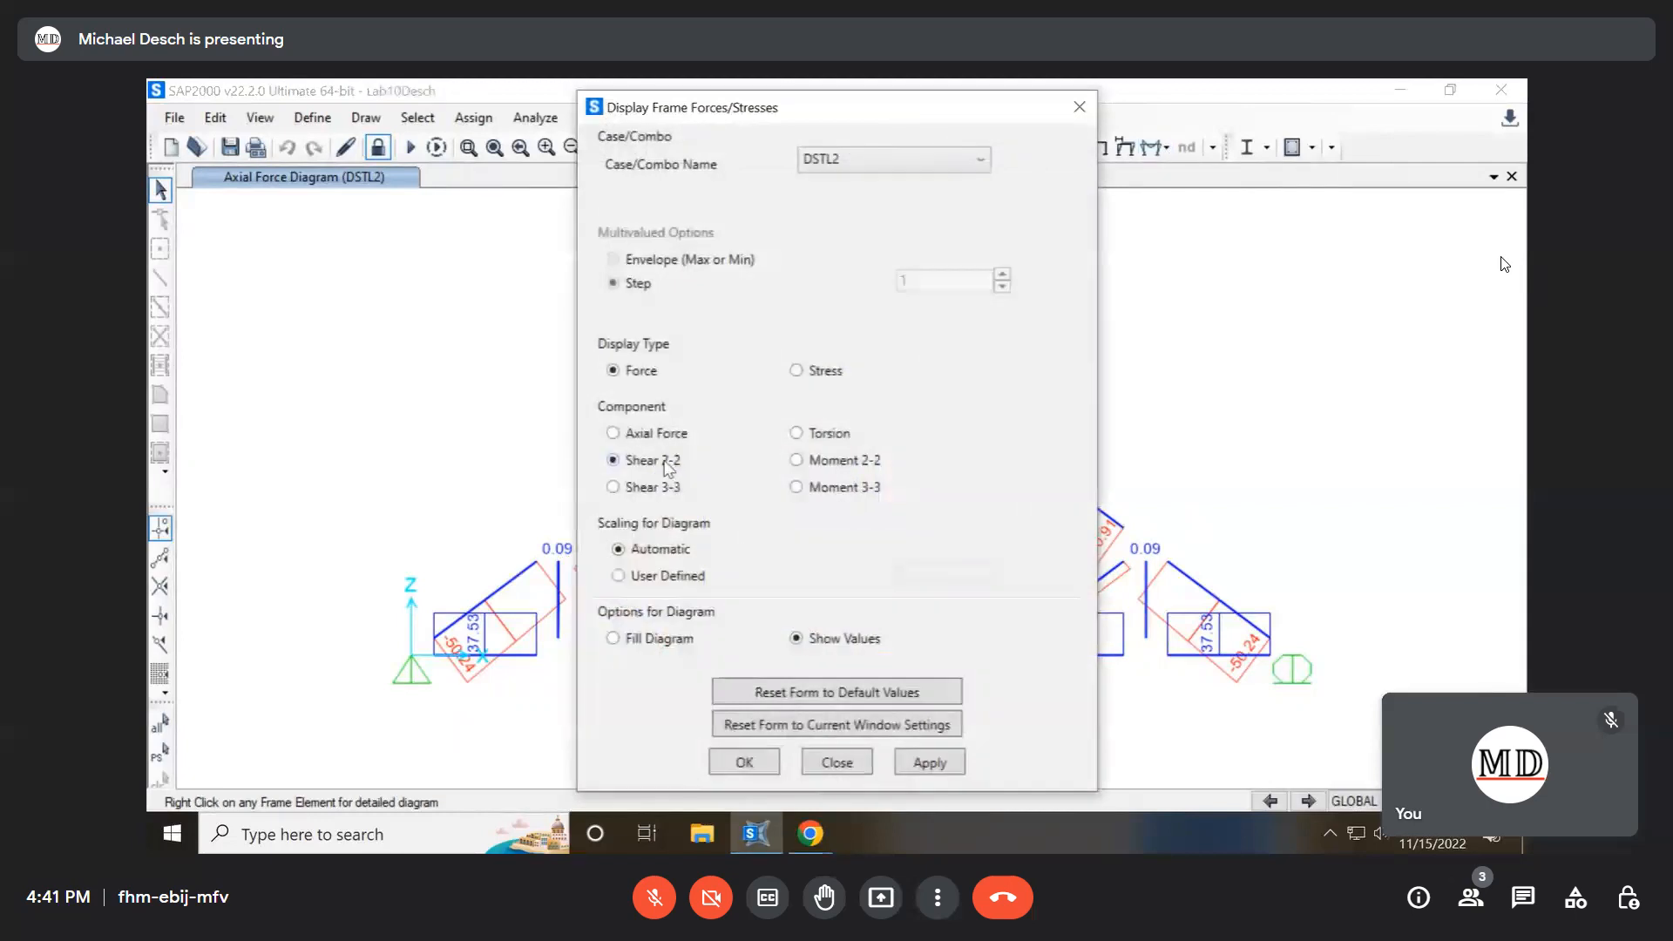
pyautogui.click(744, 762)
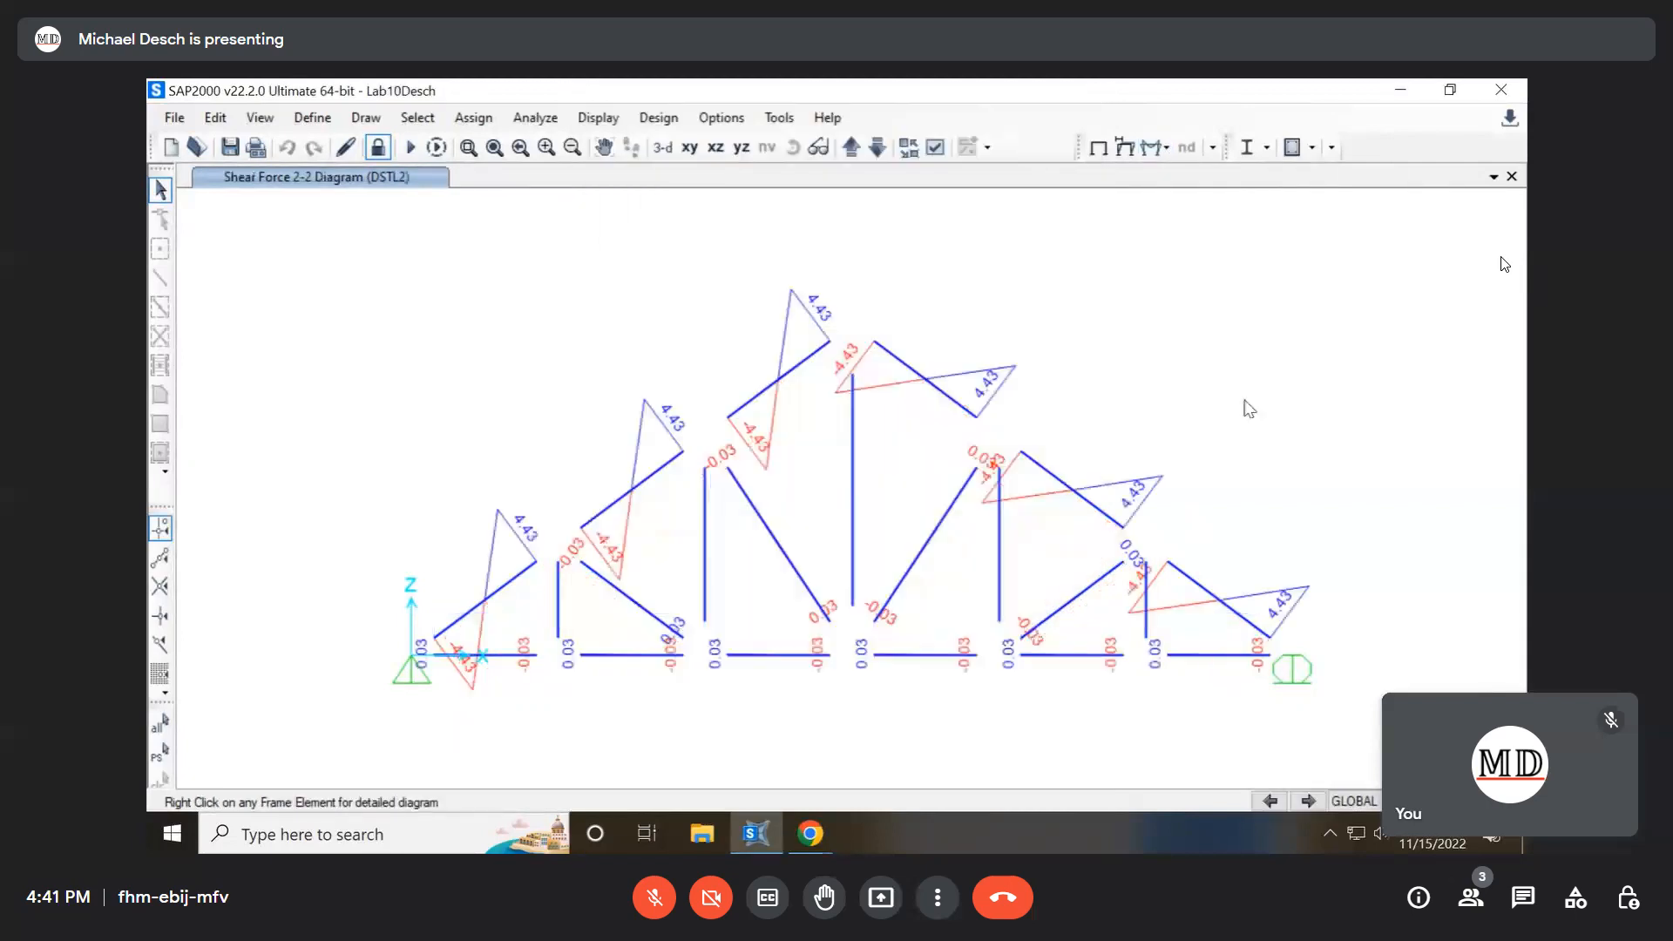